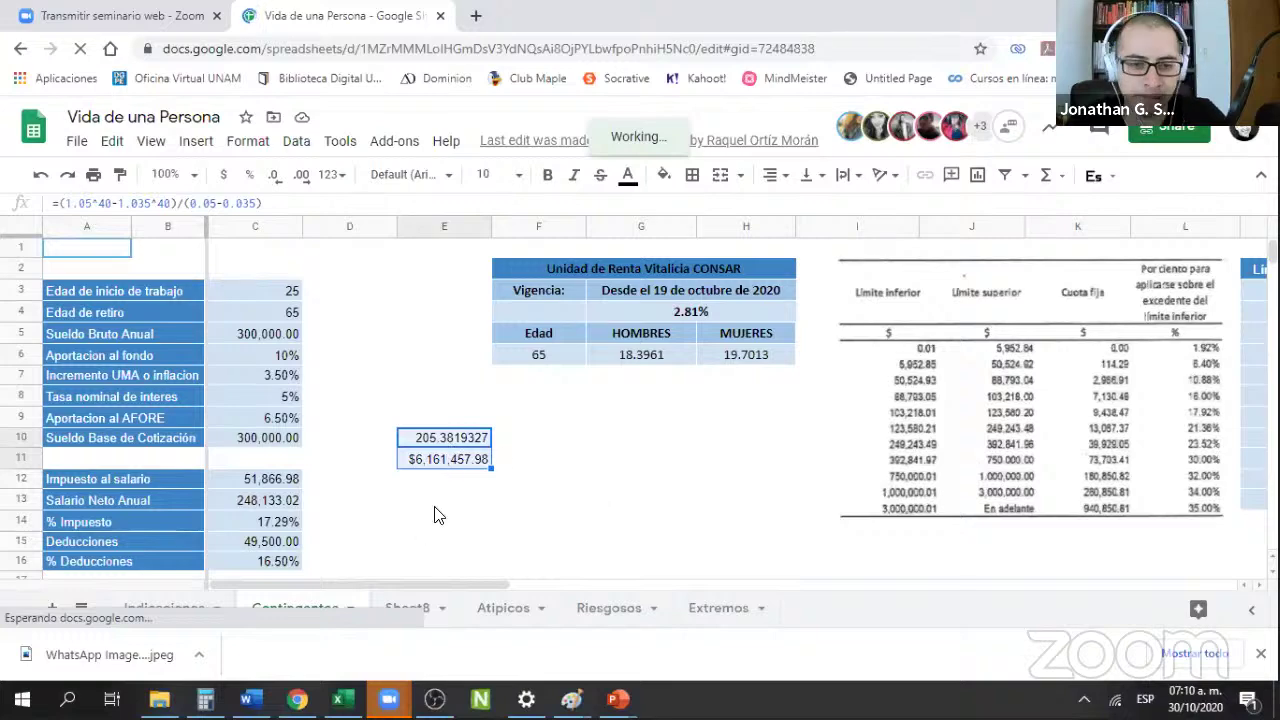
- Clear the scratch calculations from cells E10:E11 of the Contingentes sheet
{"action": "key", "text": "Delete"}
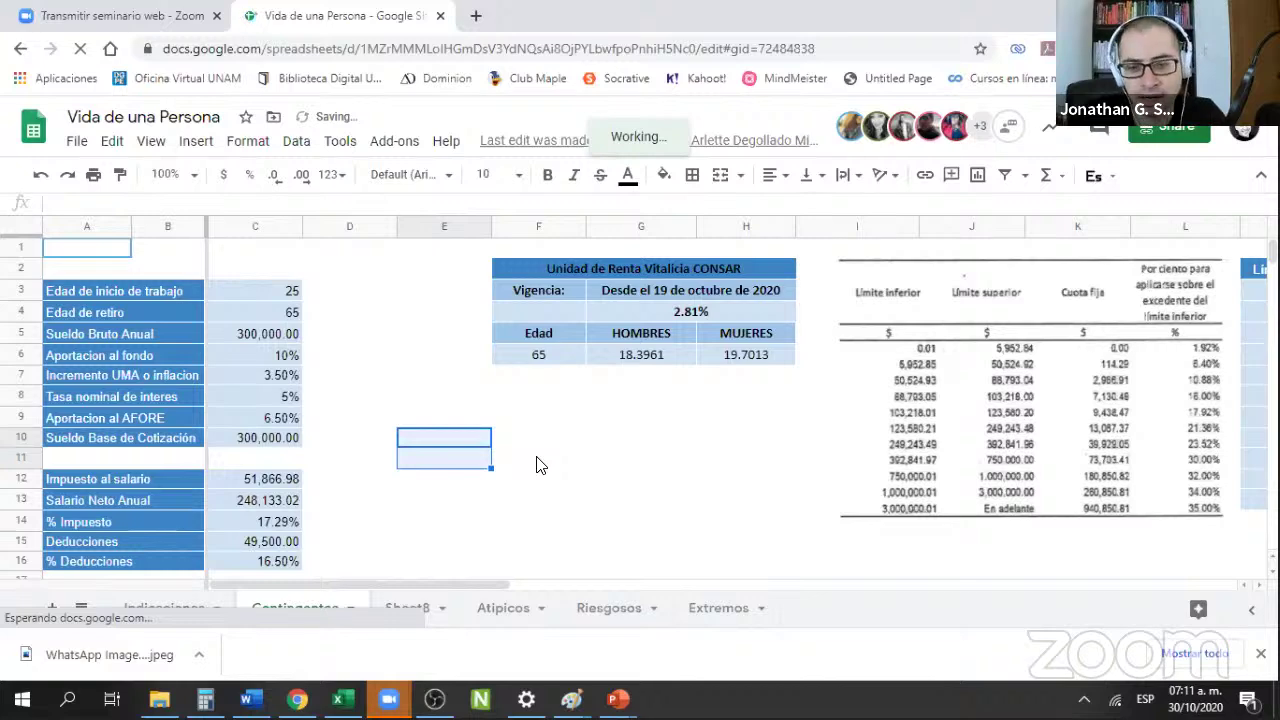
{"action": "scroll", "coordinate": [537, 463], "scroll_direction": "down", "scroll_amount": 3}
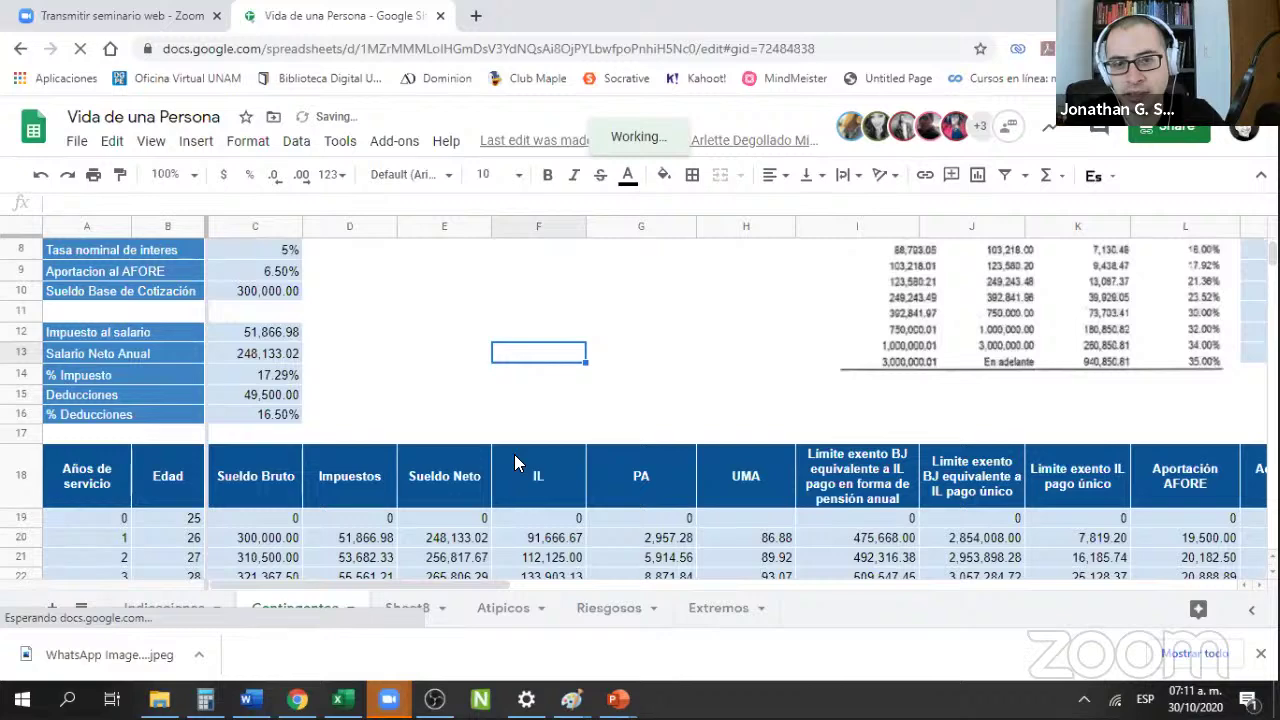
{"action": "scroll", "coordinate": [514, 454], "scroll_direction": "up", "scroll_amount": 3}
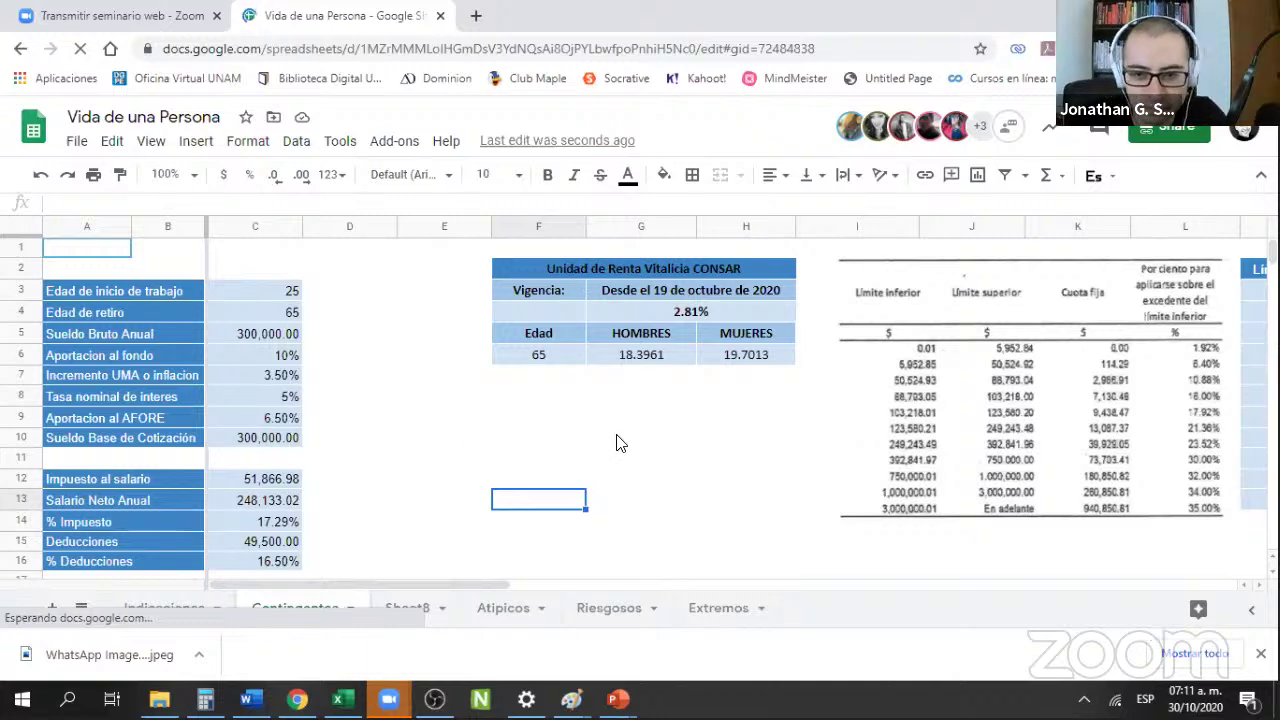
{"action": "scroll", "coordinate": [616, 443], "scroll_direction": "down", "scroll_amount": 3}
{"action": "scroll", "coordinate": [506, 445], "scroll_direction": "up", "scroll_amount": 3}
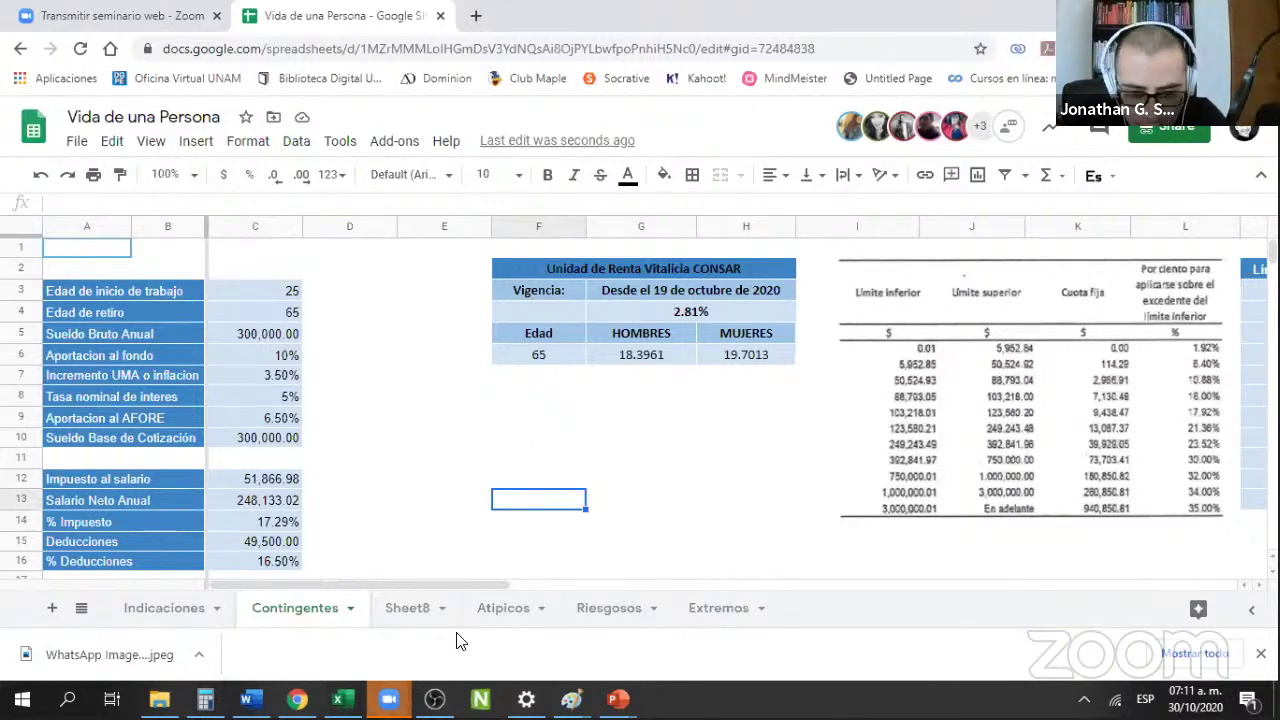
{"action": "mouse_move", "coordinate": [388, 699]}
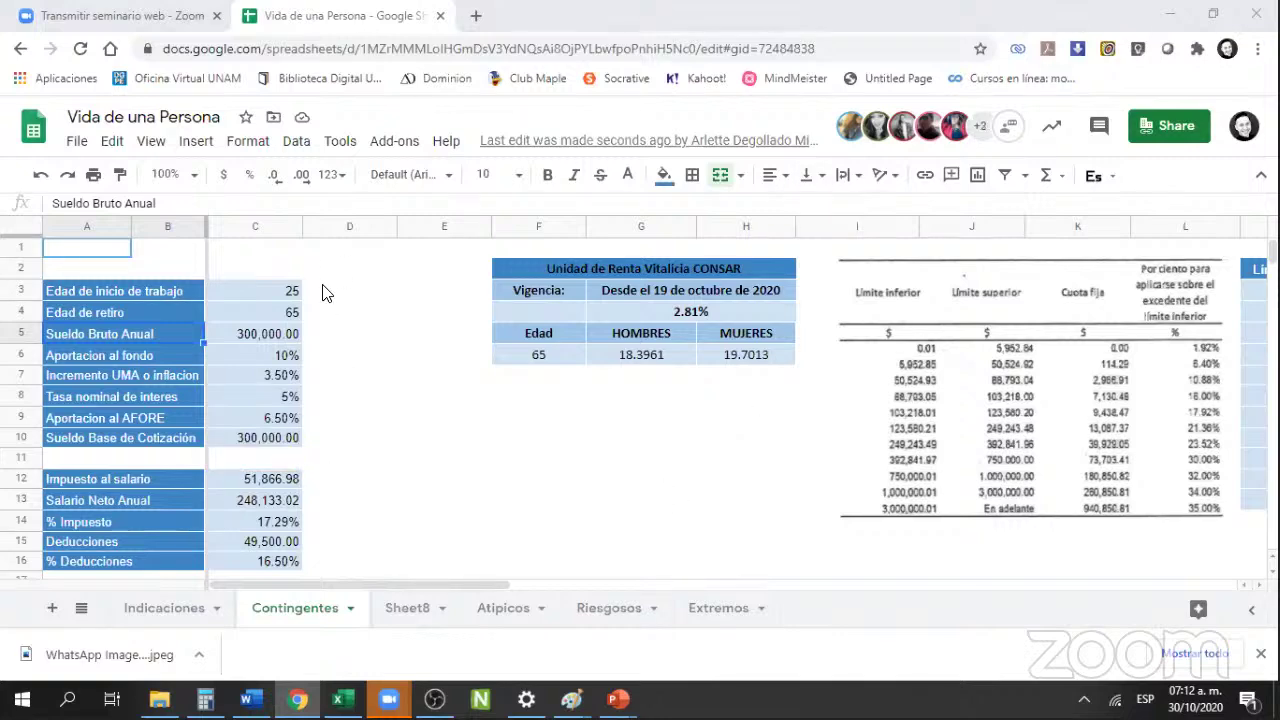
{"action": "left_click_drag", "start_coordinate": [323, 296], "coordinate": [334, 423]}
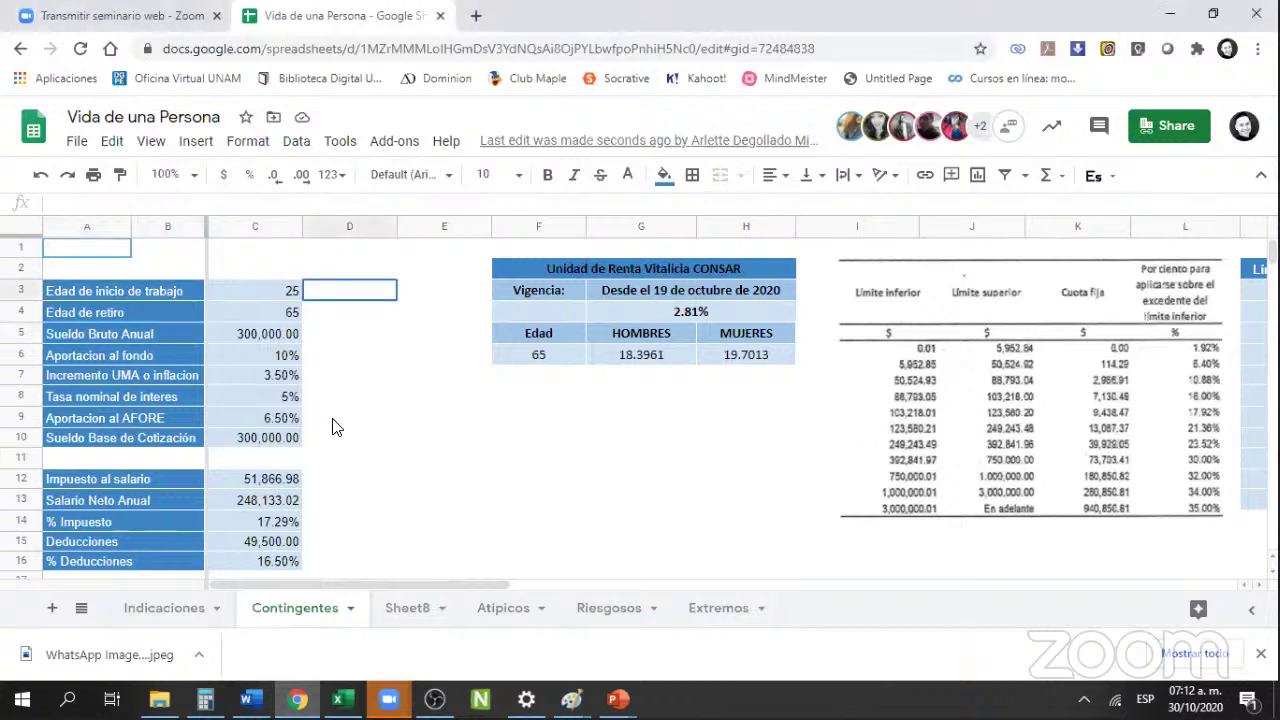
{"action": "left_click_drag", "start_coordinate": [436, 463], "coordinate": [442, 450]}
{"action": "left_click", "coordinate": [442, 450]}
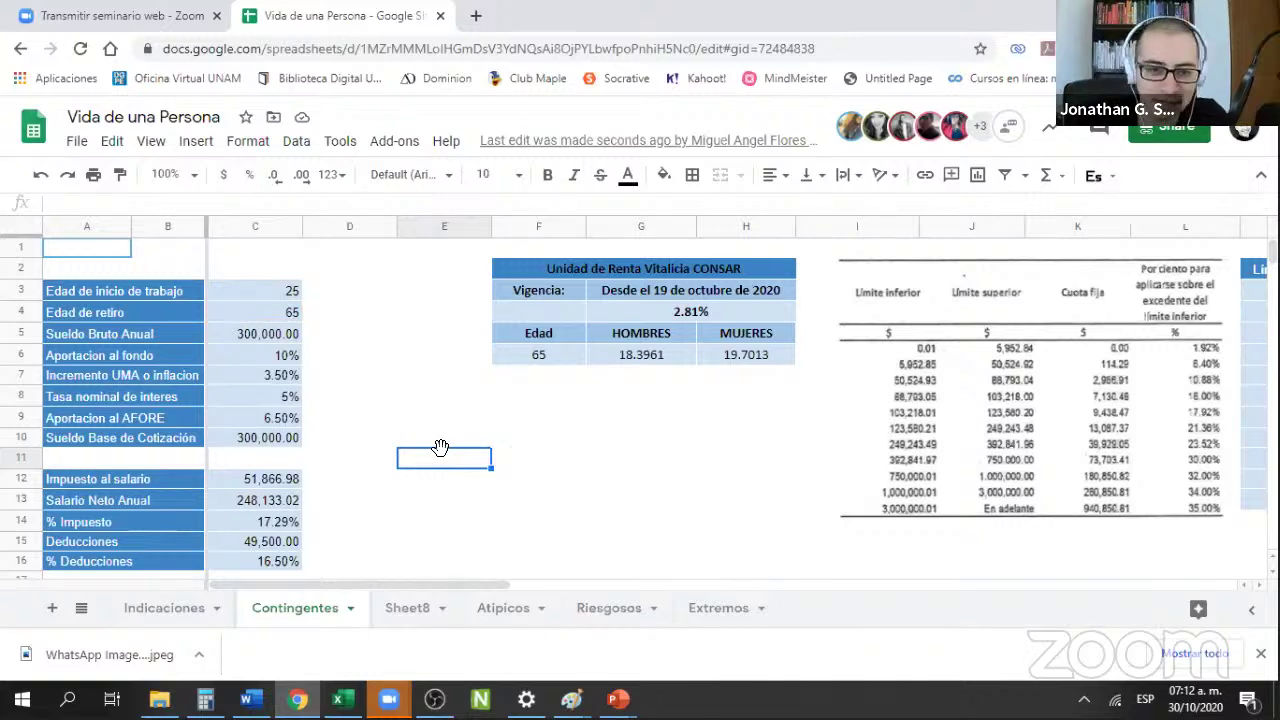
{"action": "left_click", "coordinate": [462, 445]}
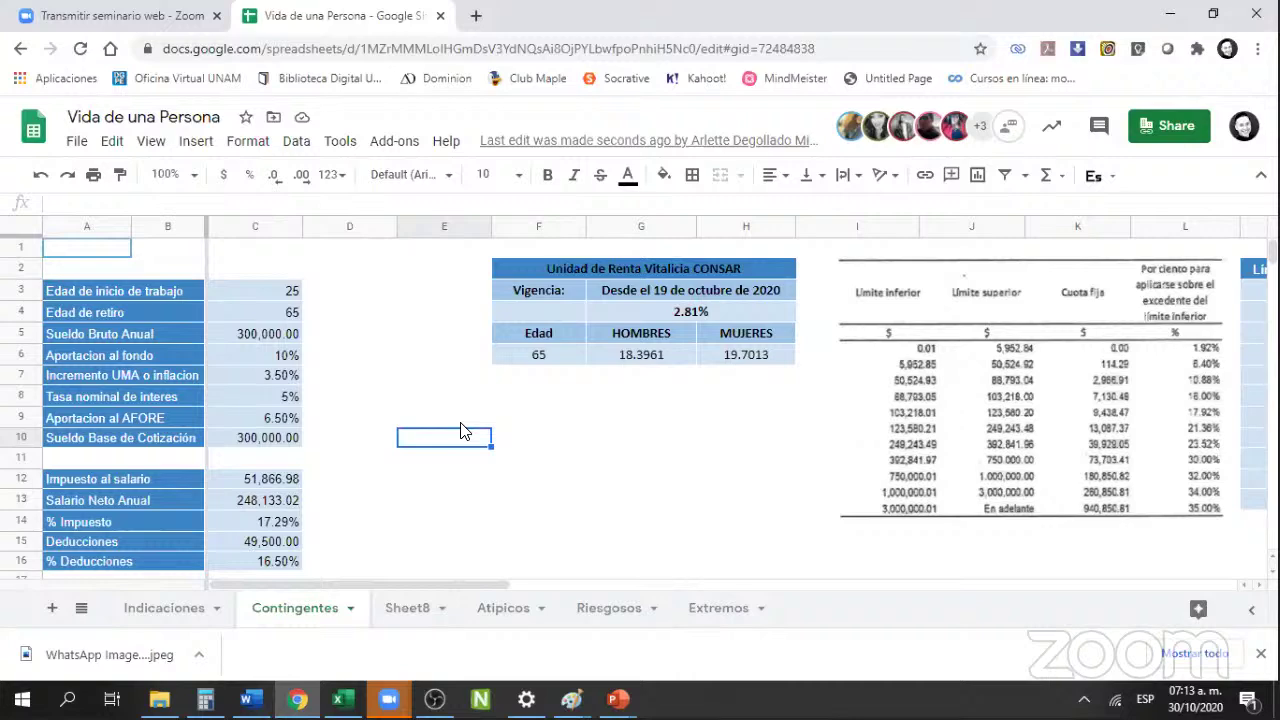
- Examine the projection table's AFORE and Fondo contribution and accumulation columns, including the Acumulación Fondo formula for year 1
{"action": "scroll", "coordinate": [590, 483], "scroll_direction": "down", "scroll_amount": 1}
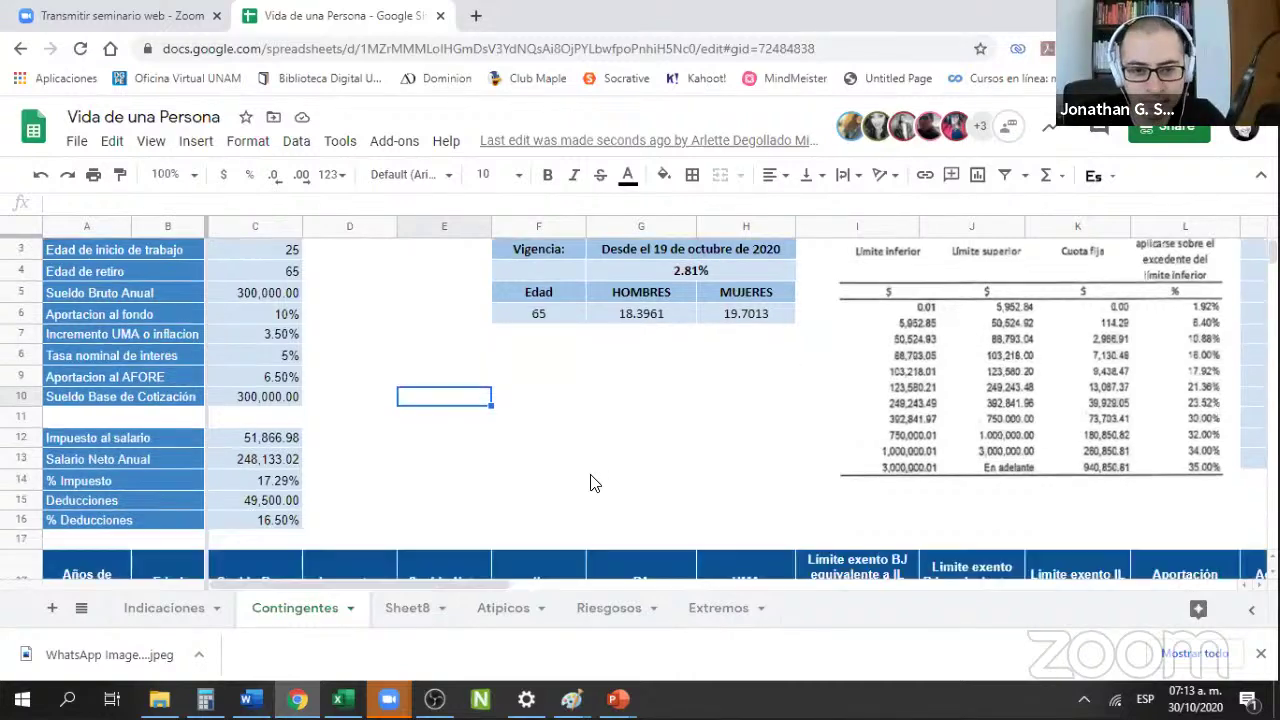
{"action": "scroll", "coordinate": [686, 474], "scroll_direction": "down", "scroll_amount": 2}
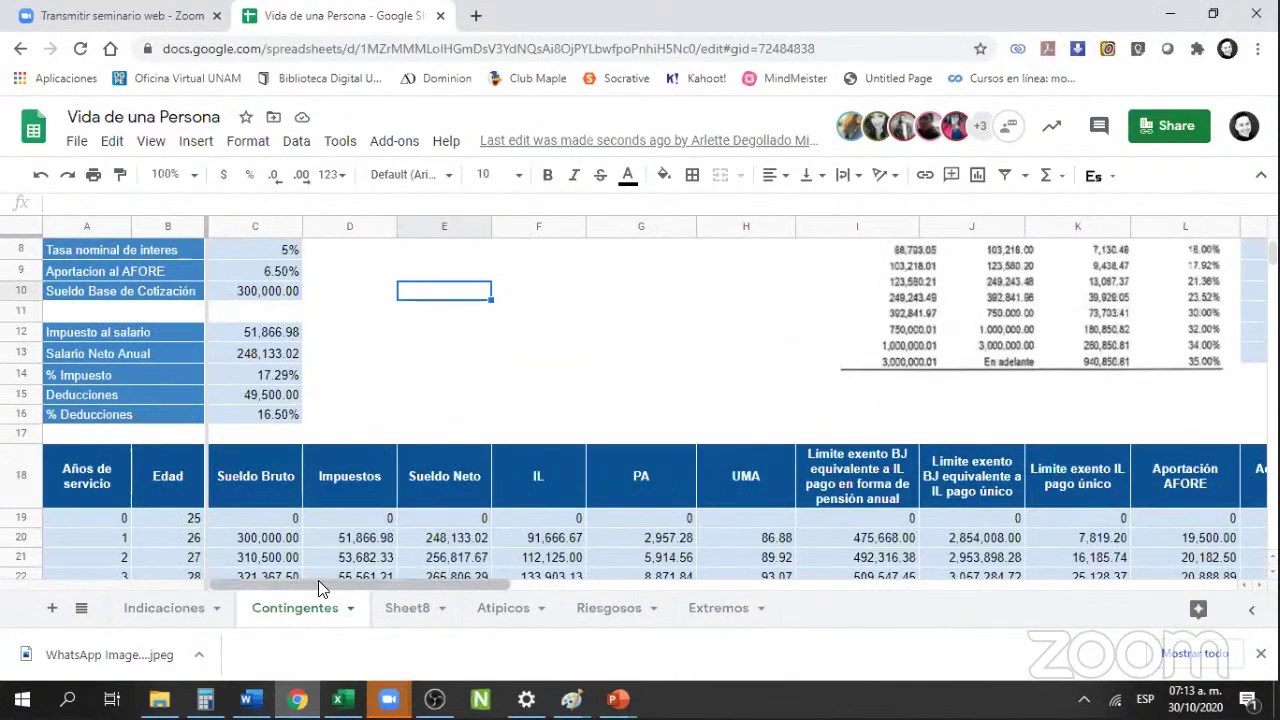
{"action": "left_click_drag", "start_coordinate": [318, 580], "coordinate": [496, 588]}
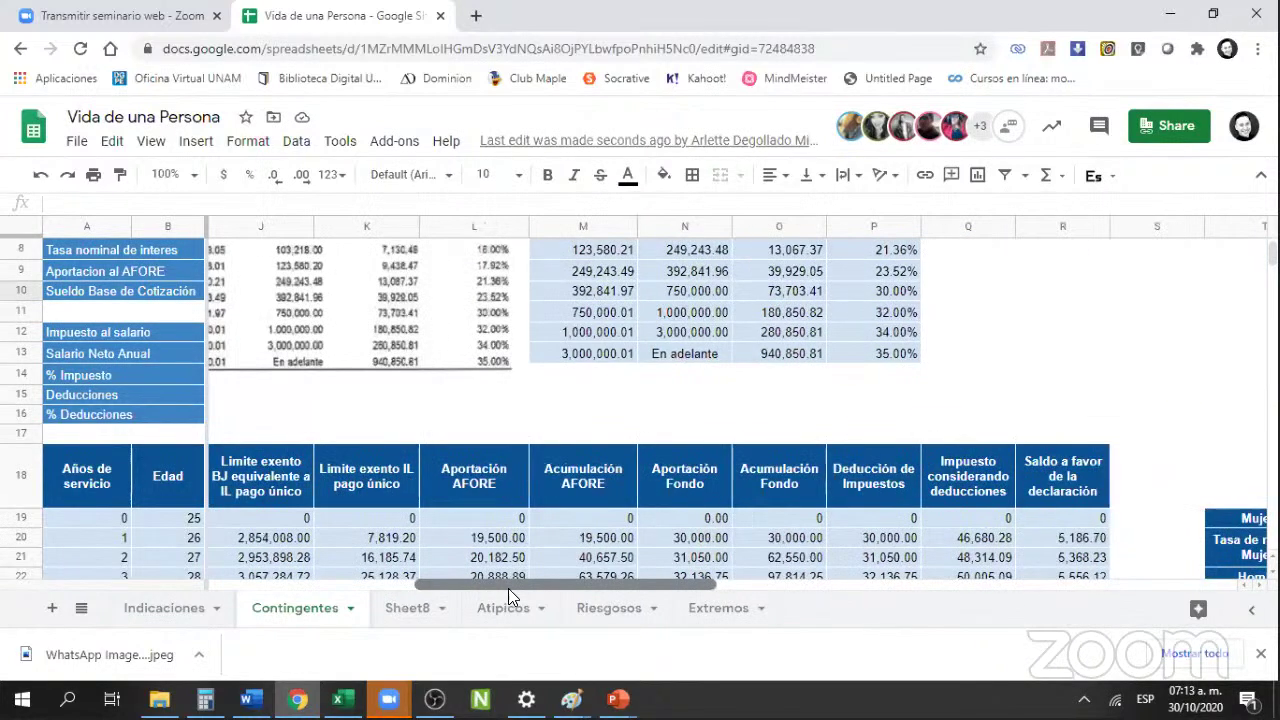
{"action": "left_click", "coordinate": [790, 541]}
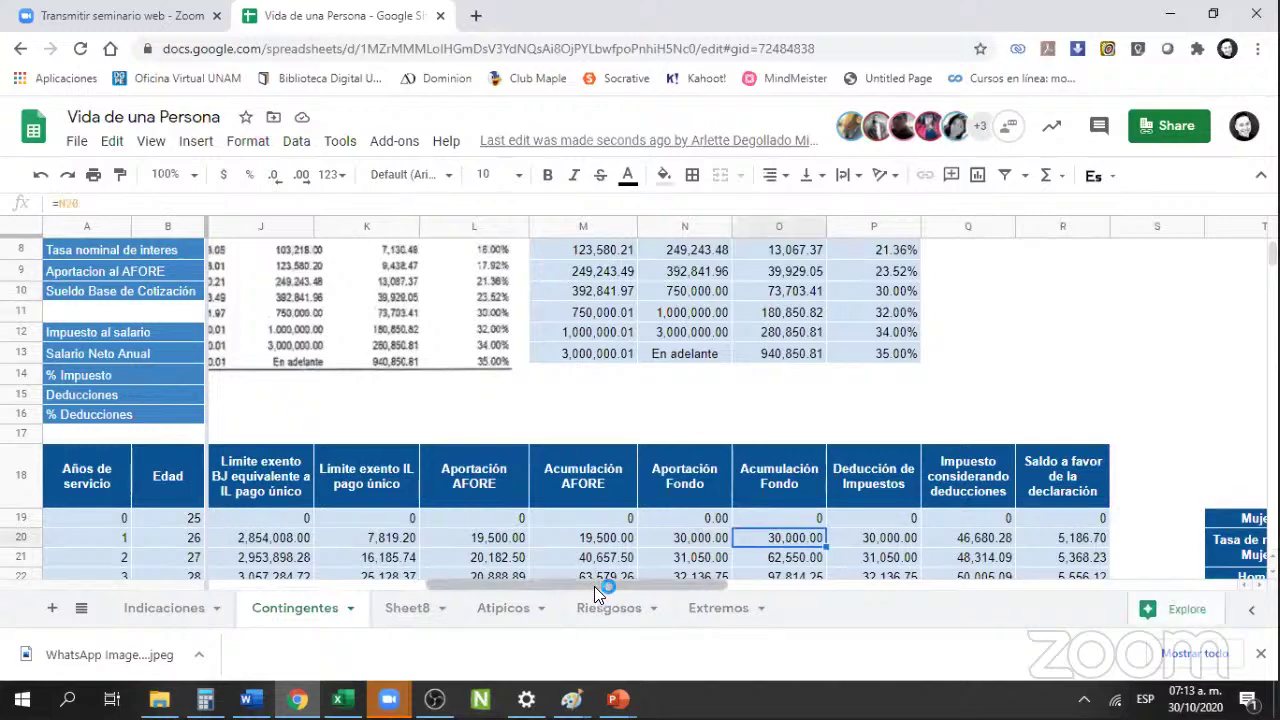
{"action": "left_click", "coordinate": [616, 586]}
{"action": "left_click_drag", "start_coordinate": [670, 582], "coordinate": [600, 580]}
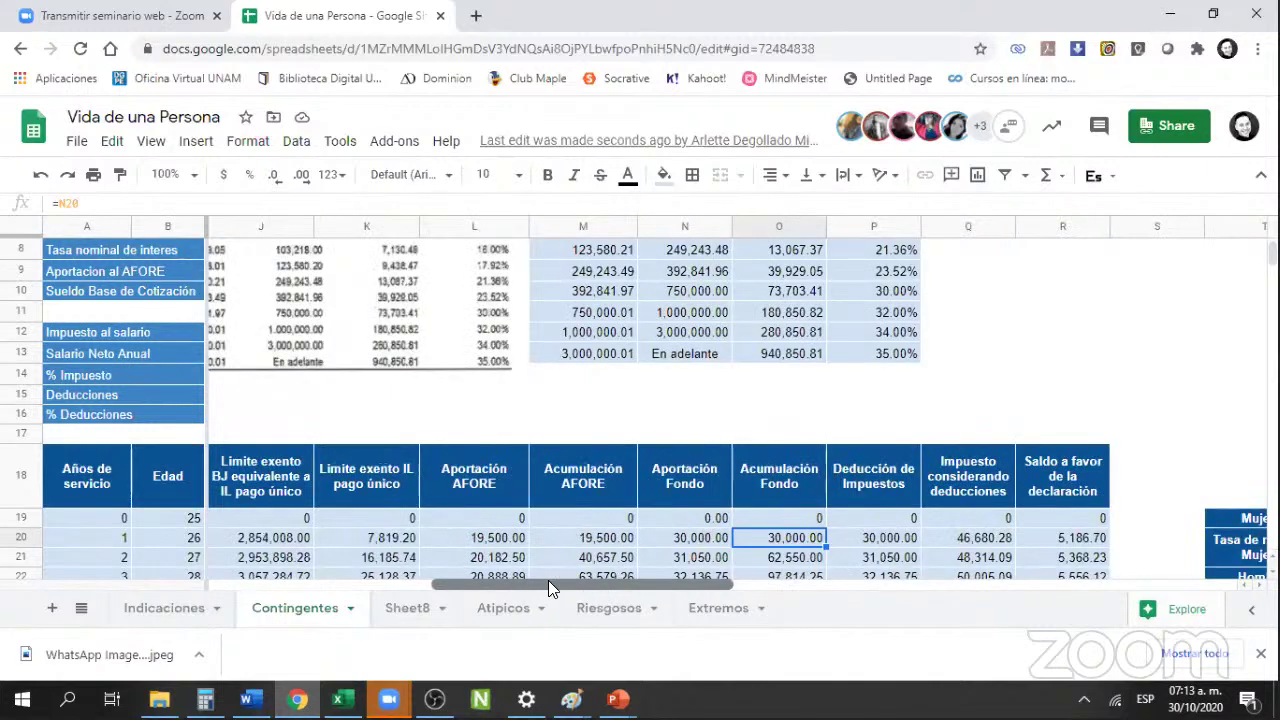
{"action": "left_click_drag", "start_coordinate": [522, 578], "coordinate": [250, 580]}
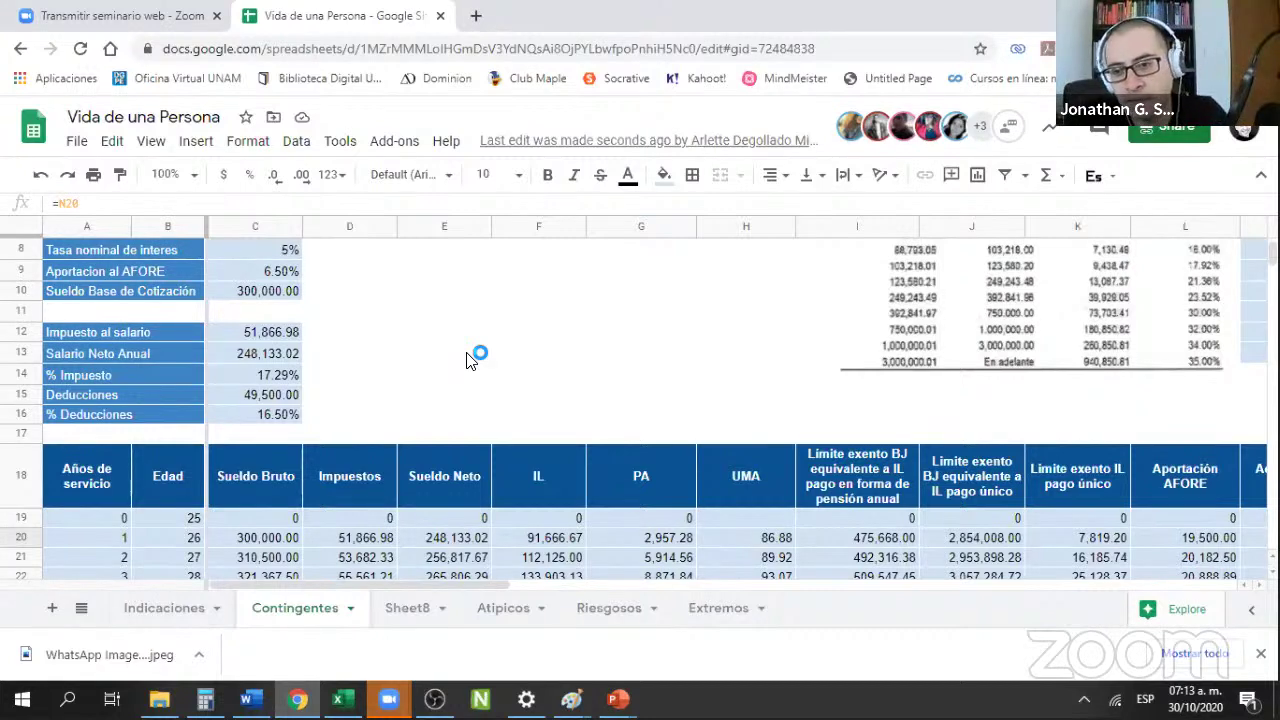
{"action": "scroll", "coordinate": [468, 360], "scroll_direction": "up", "scroll_amount": 3}
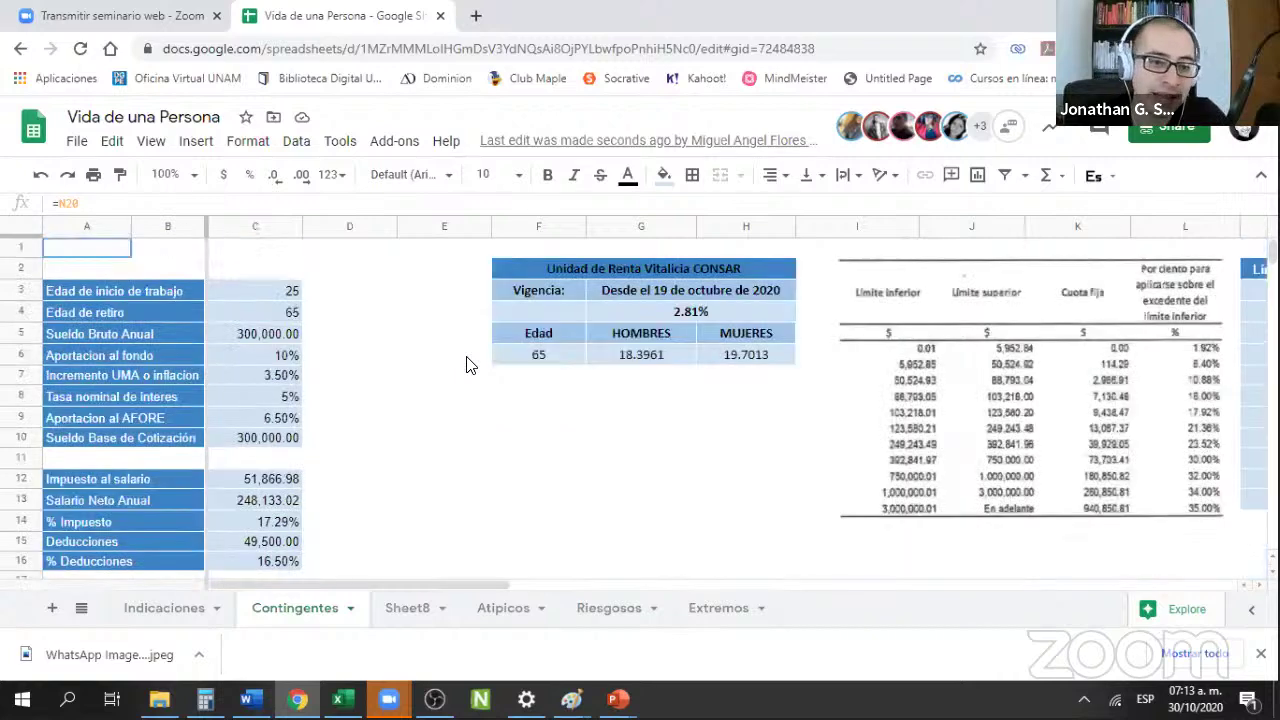
- Review the yearly projection through its last service year and the shape of the Acumulación Fondo chart below it
{"action": "left_click", "coordinate": [266, 290]}
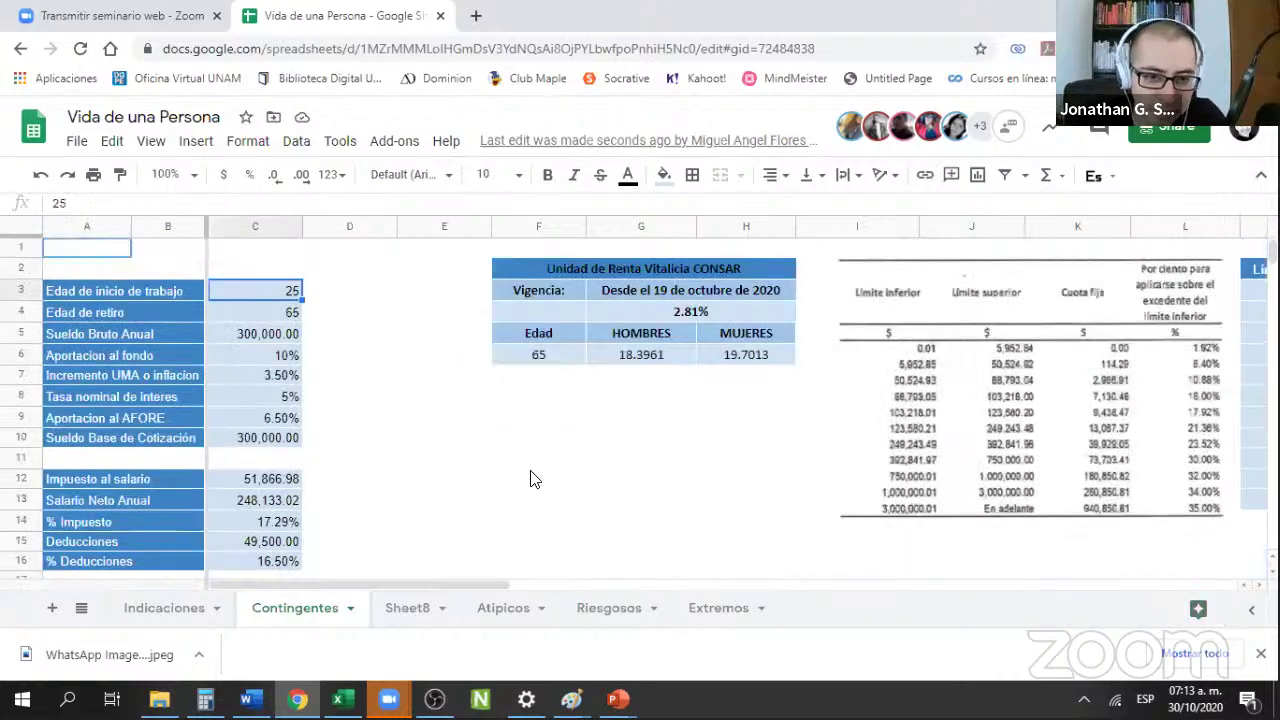
{"action": "scroll", "coordinate": [492, 510], "scroll_direction": "down", "scroll_amount": 9}
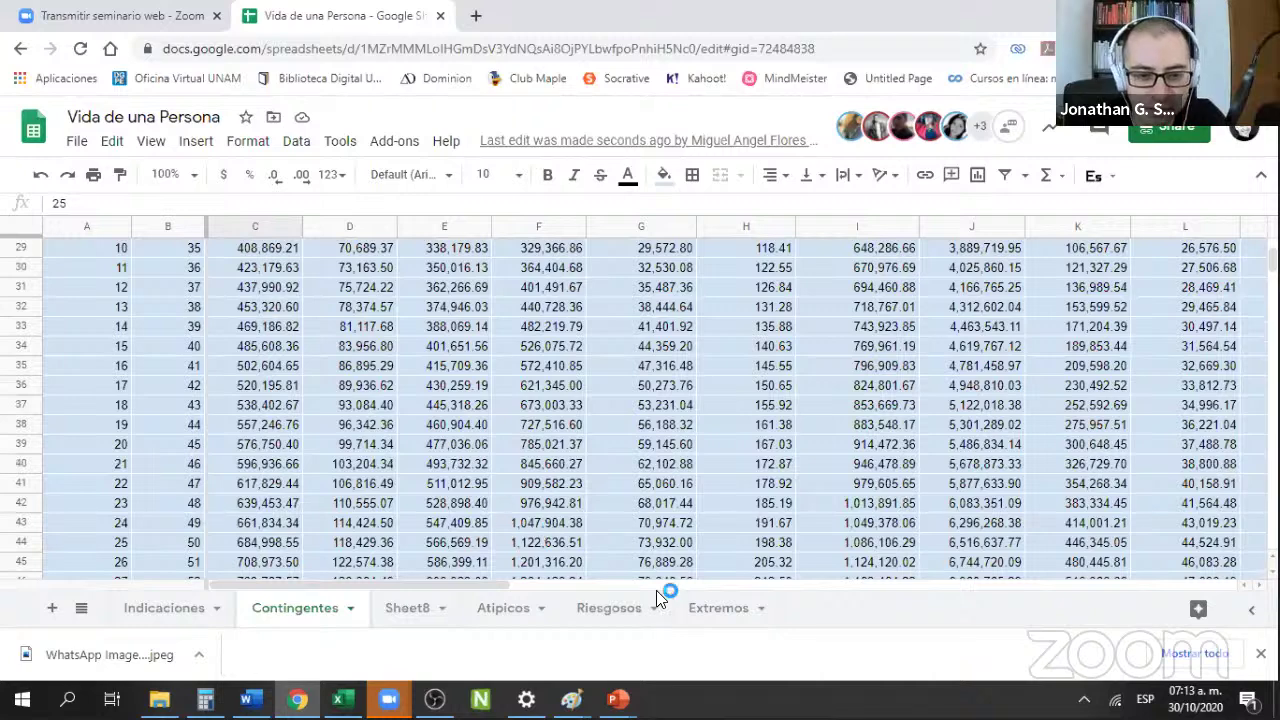
{"action": "scroll", "coordinate": [656, 590], "scroll_direction": "down", "scroll_amount": 7}
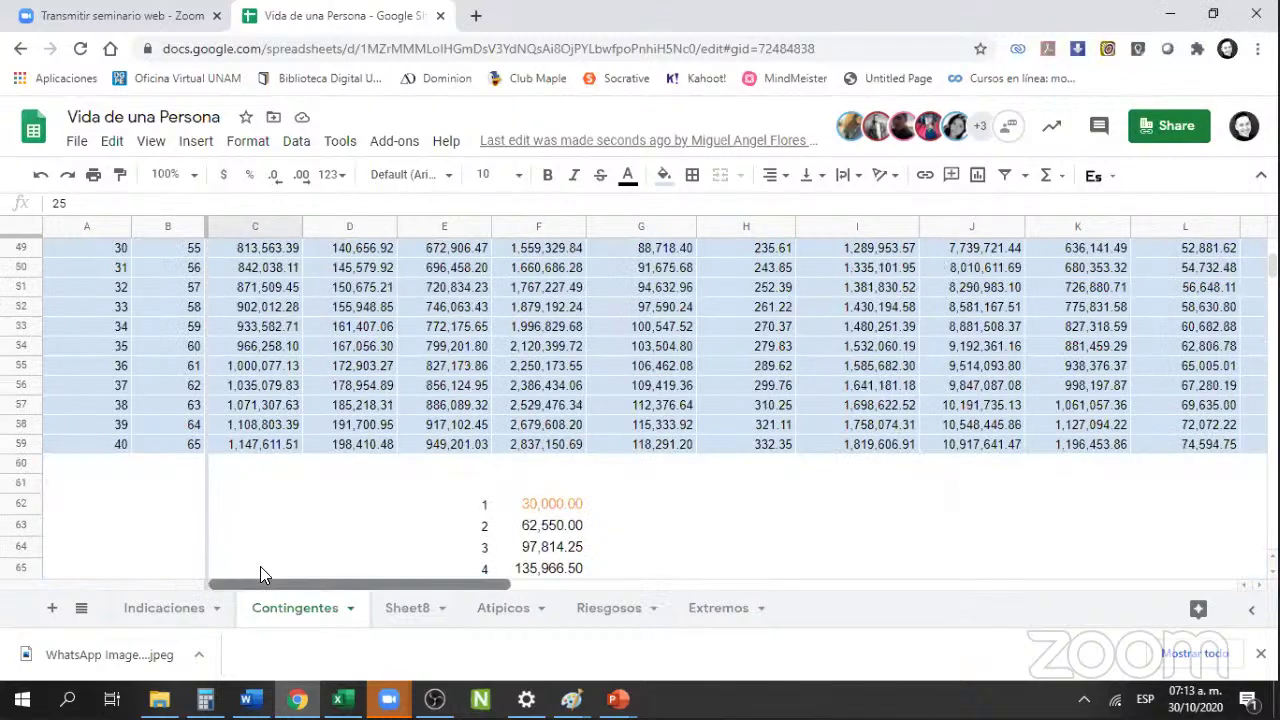
{"action": "scroll", "coordinate": [312, 503], "scroll_direction": "down", "scroll_amount": 5}
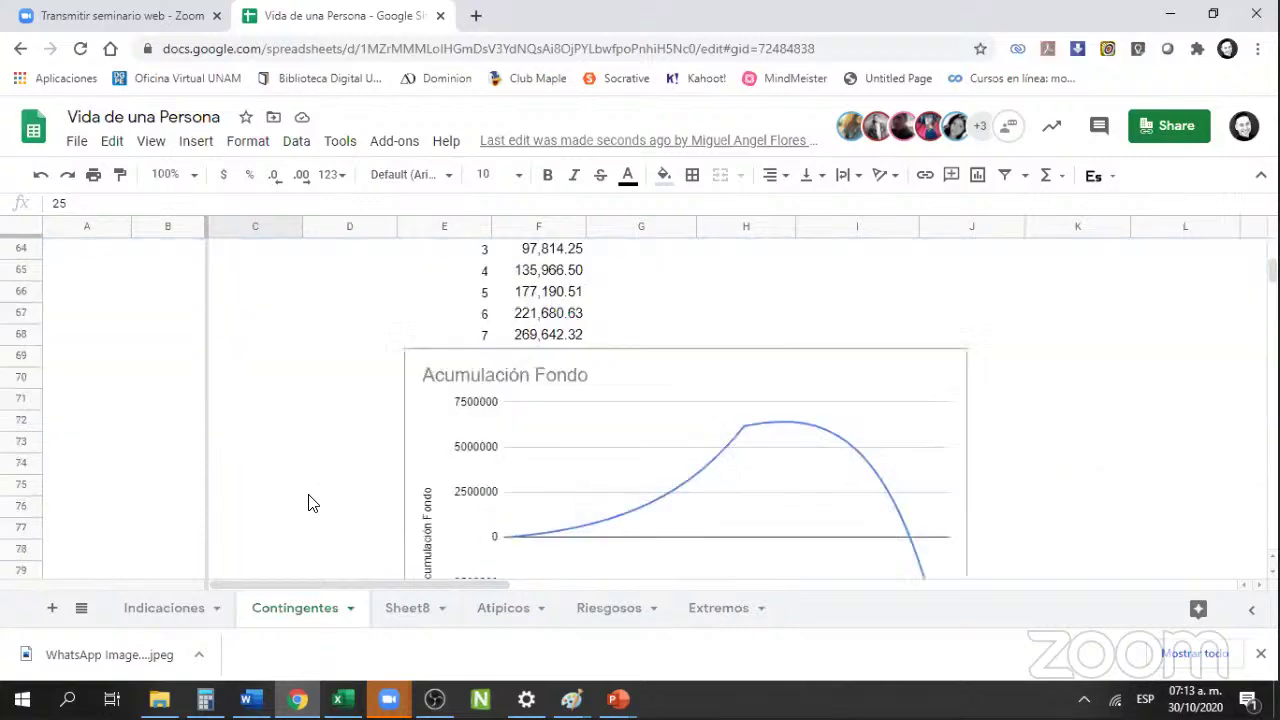
{"action": "scroll", "coordinate": [307, 503], "scroll_direction": "down", "scroll_amount": 4}
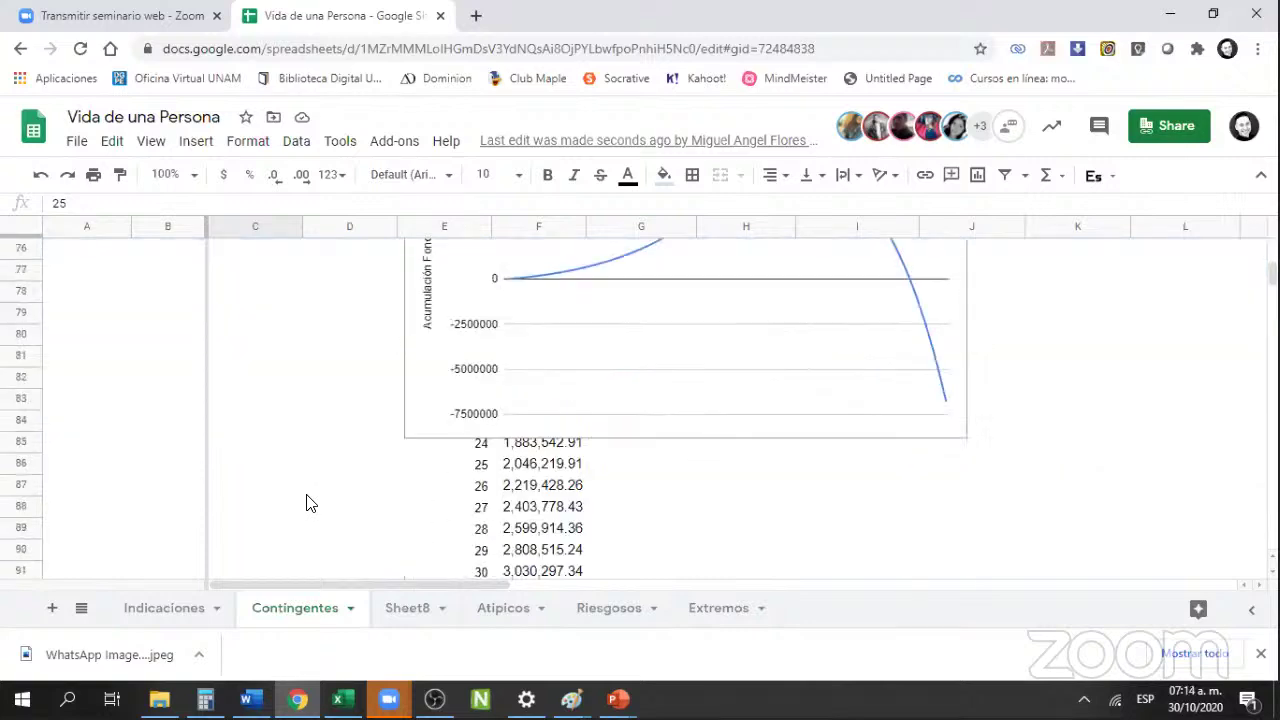
{"action": "scroll", "coordinate": [307, 503], "scroll_direction": "up", "scroll_amount": 3}
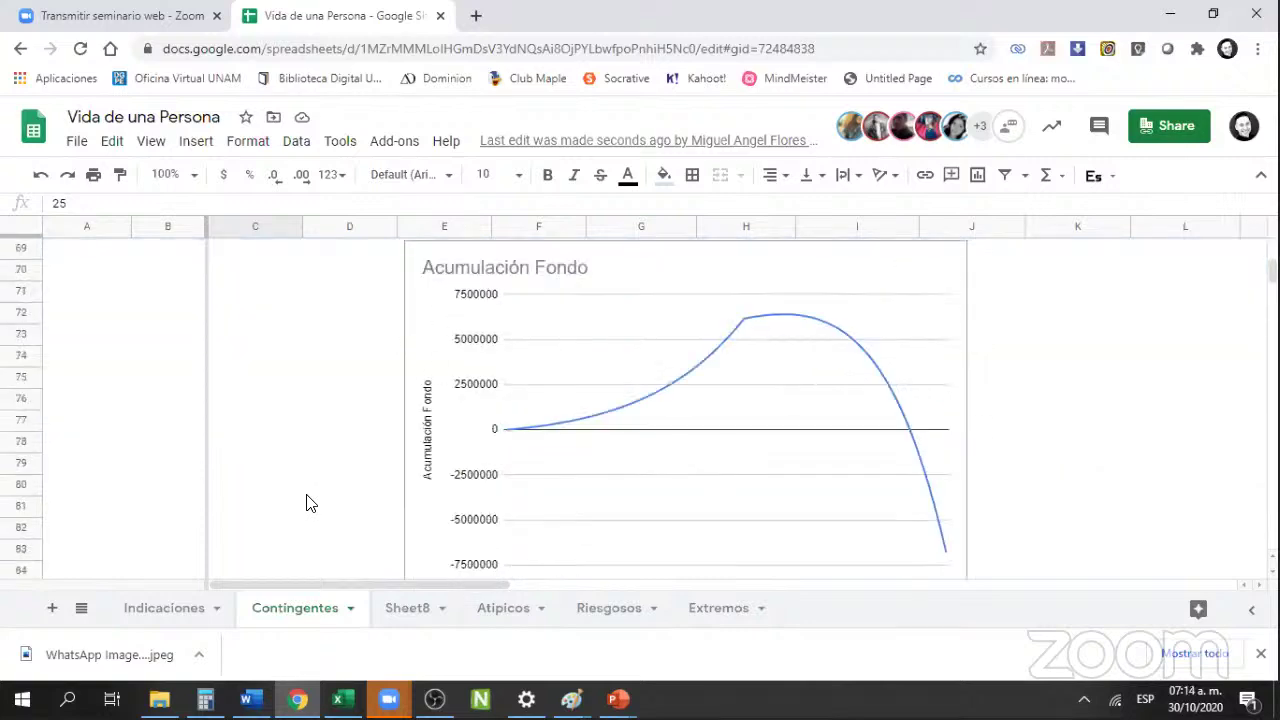
{"action": "scroll", "coordinate": [307, 503], "scroll_direction": "up", "scroll_amount": 1}
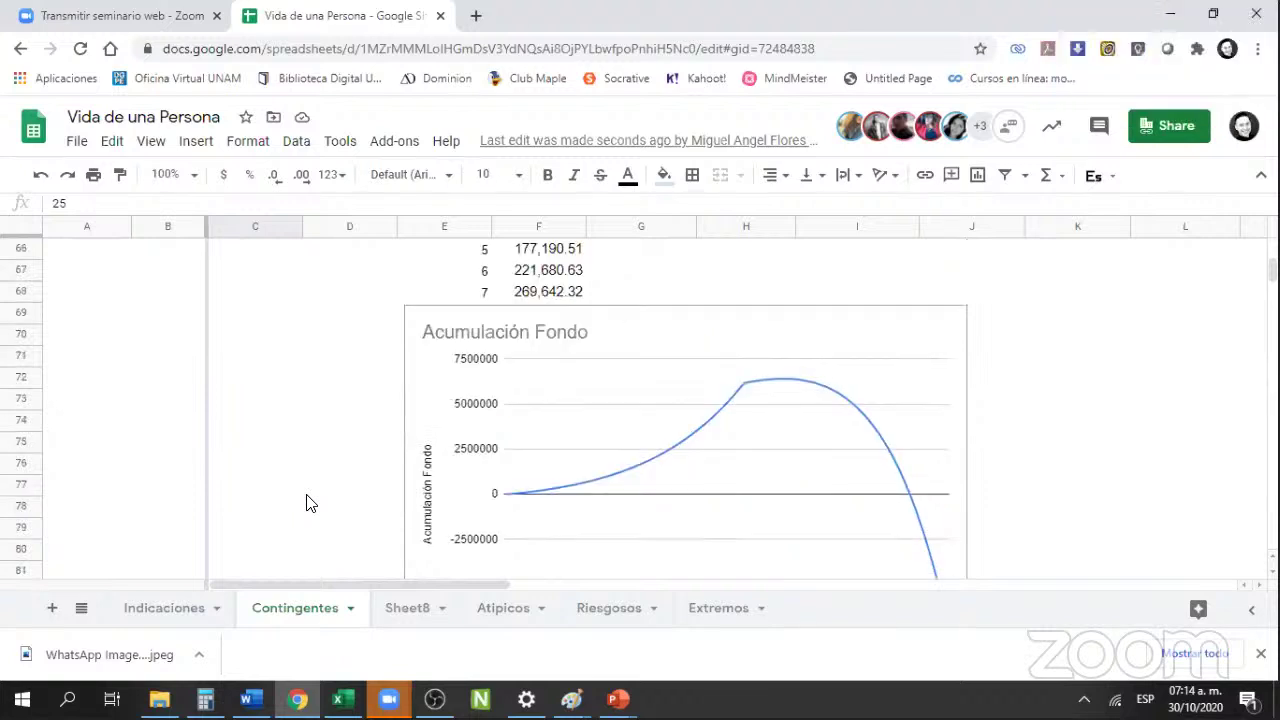
{"action": "scroll", "coordinate": [307, 503], "scroll_direction": "down", "scroll_amount": 2}
{"action": "scroll", "coordinate": [308, 503], "scroll_direction": "up", "scroll_amount": 3}
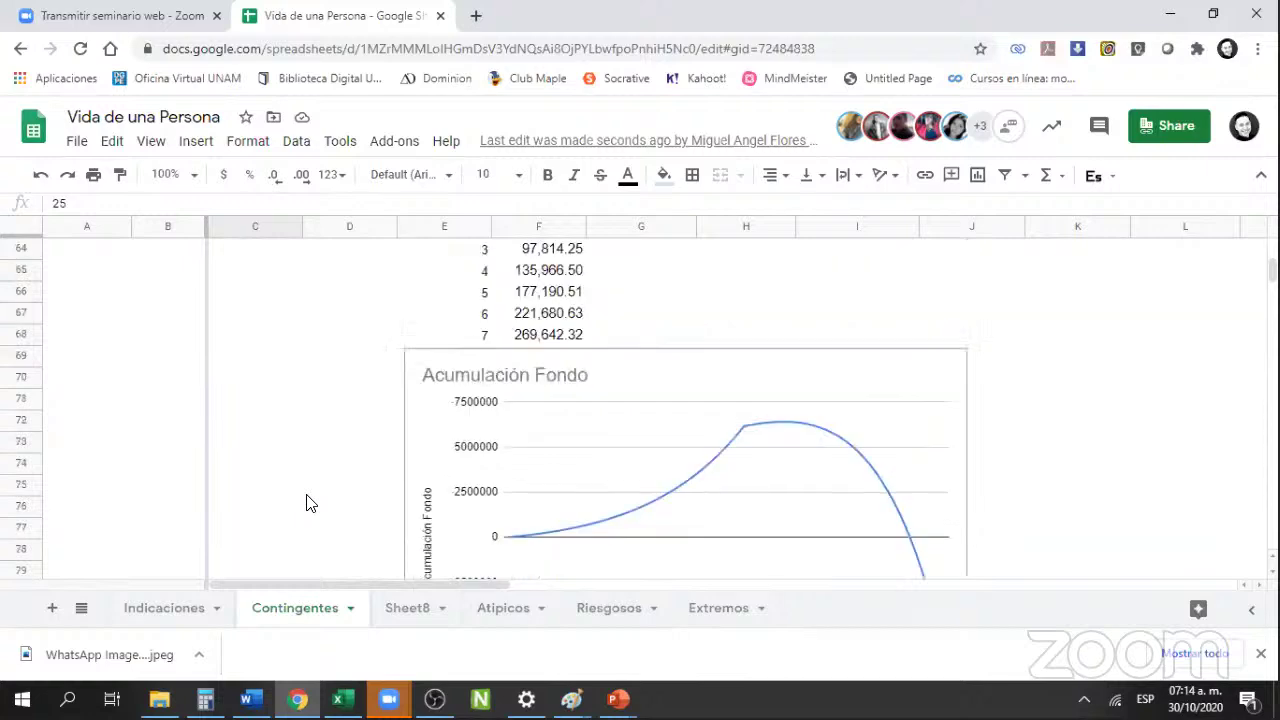
{"action": "scroll", "coordinate": [308, 503], "scroll_direction": "up", "scroll_amount": 6}
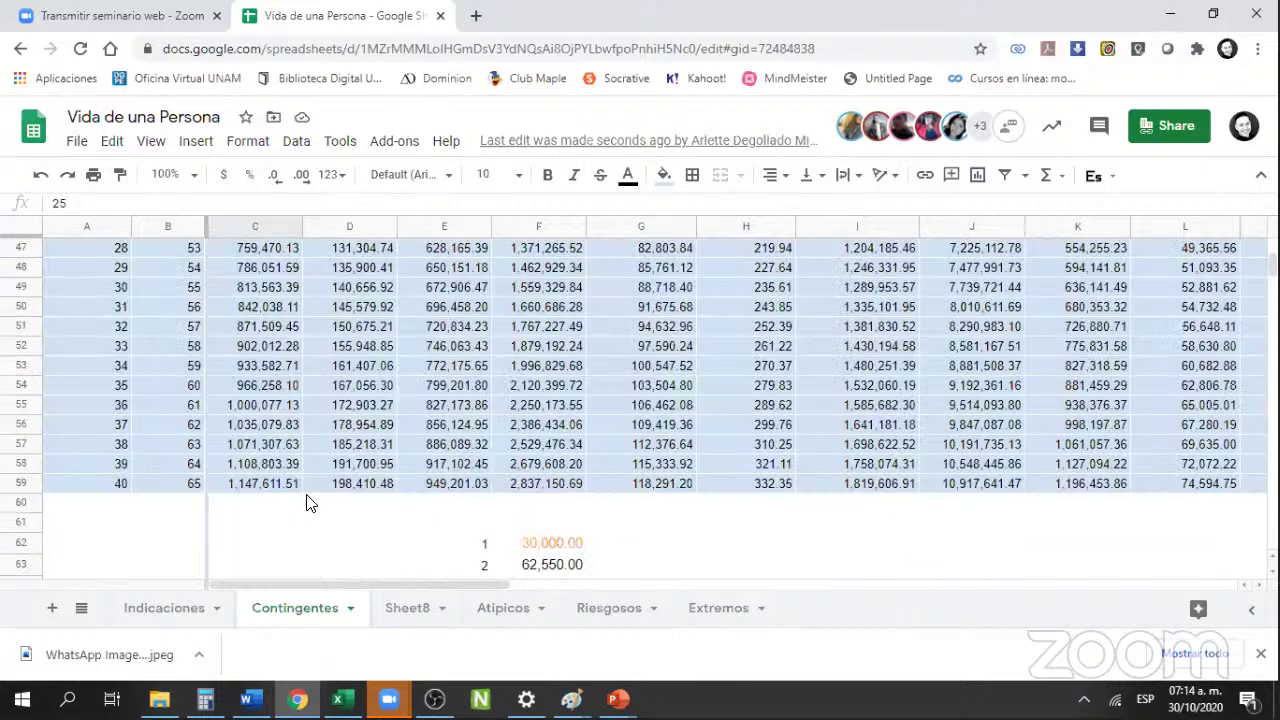
{"action": "scroll", "coordinate": [308, 503], "scroll_direction": "up", "scroll_amount": 7}
{"action": "scroll", "coordinate": [308, 503], "scroll_direction": "up", "scroll_amount": 6}
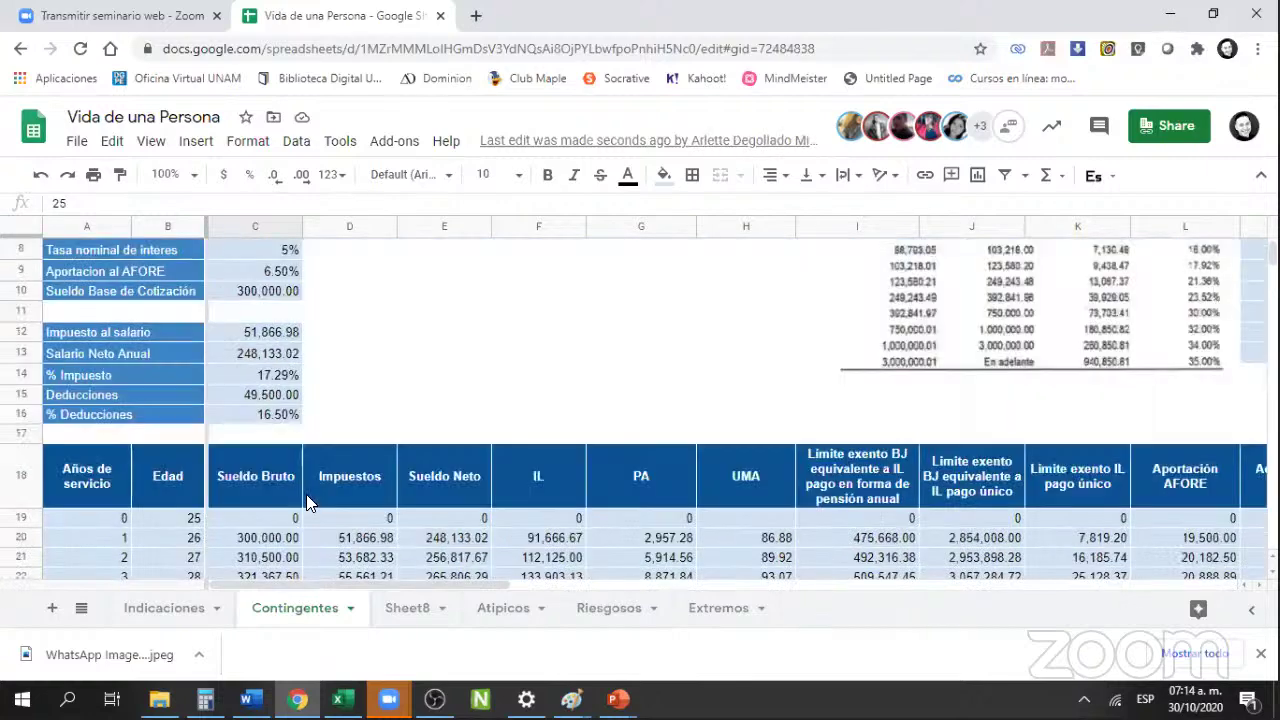
{"action": "scroll", "coordinate": [308, 503], "scroll_direction": "up", "scroll_amount": 3}
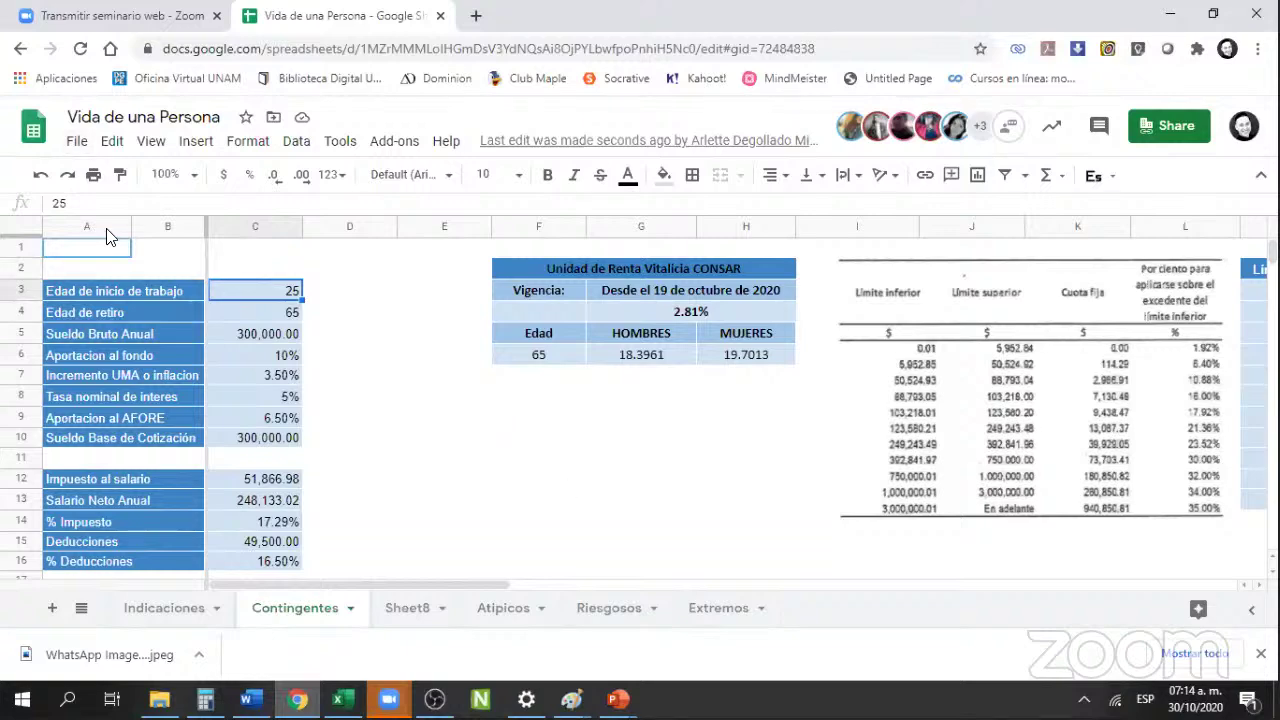
- Check the spreadsheet's locale choices and its recalculation and iterative calculation settings, closing them without saving
{"action": "left_click", "coordinate": [77, 141]}
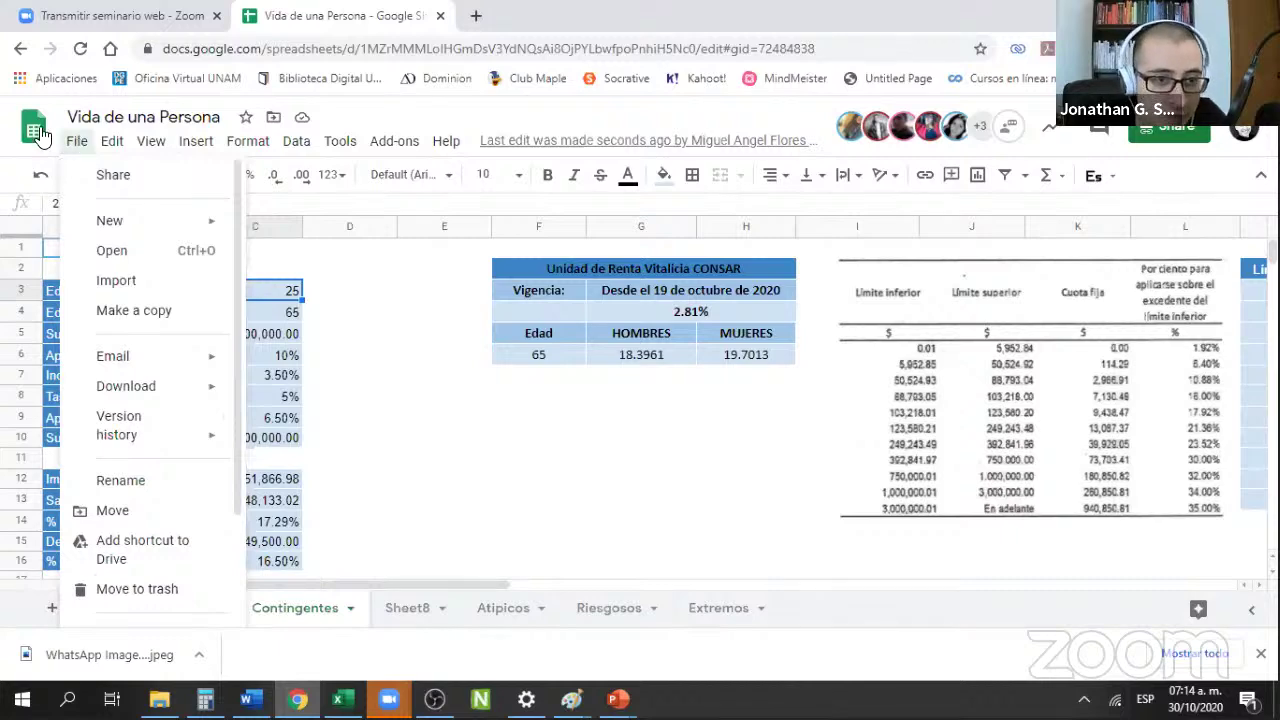
{"action": "key", "text": "Right"}
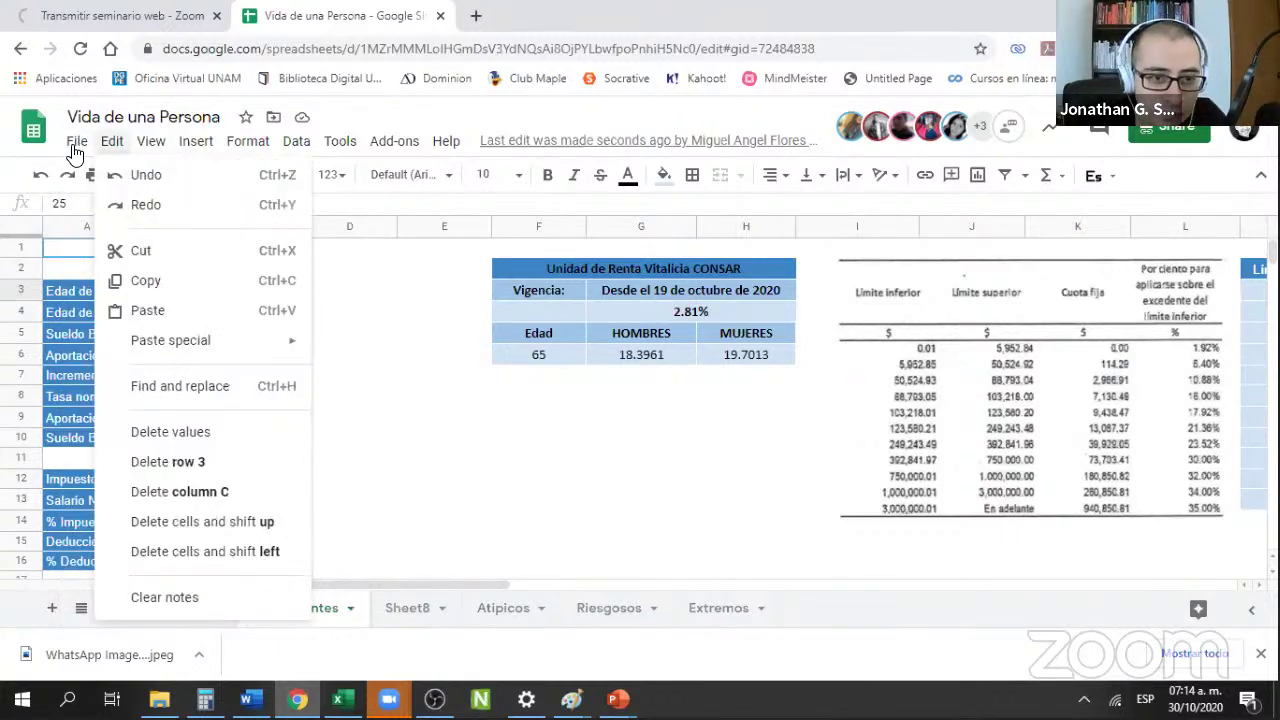
{"action": "left_click", "coordinate": [75, 143]}
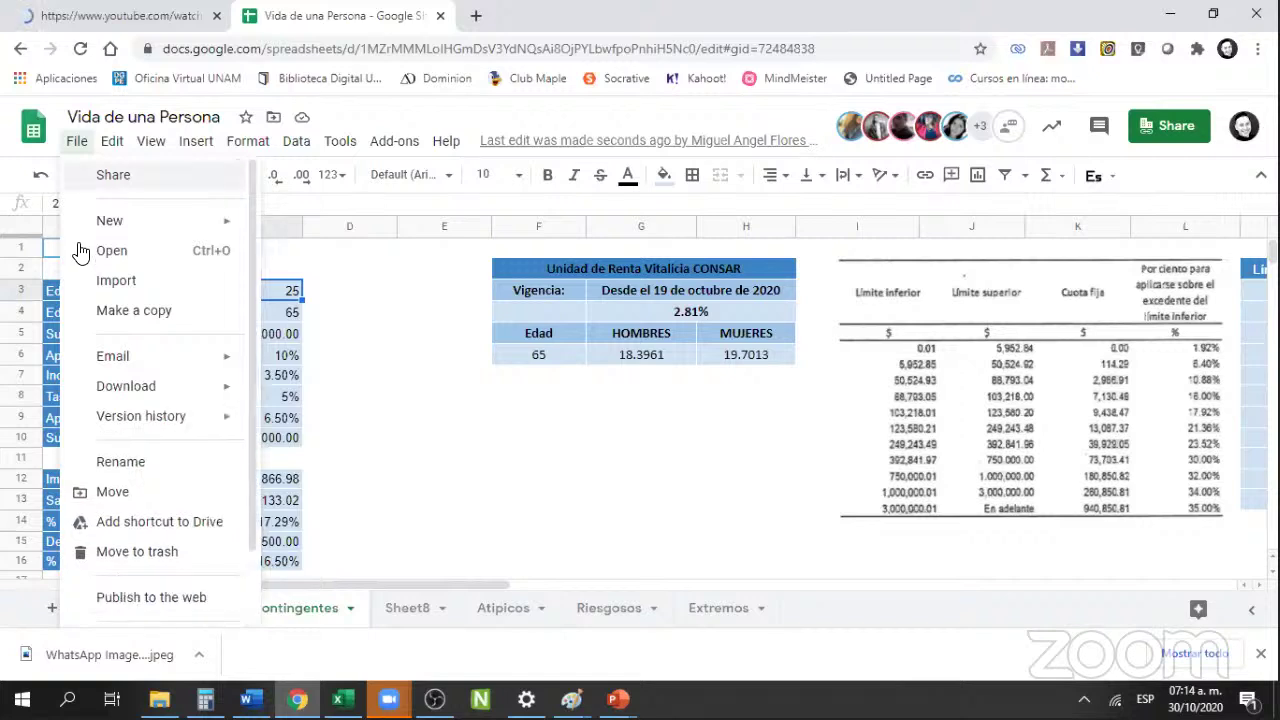
{"action": "scroll", "coordinate": [150, 496], "scroll_direction": "down", "scroll_amount": 1}
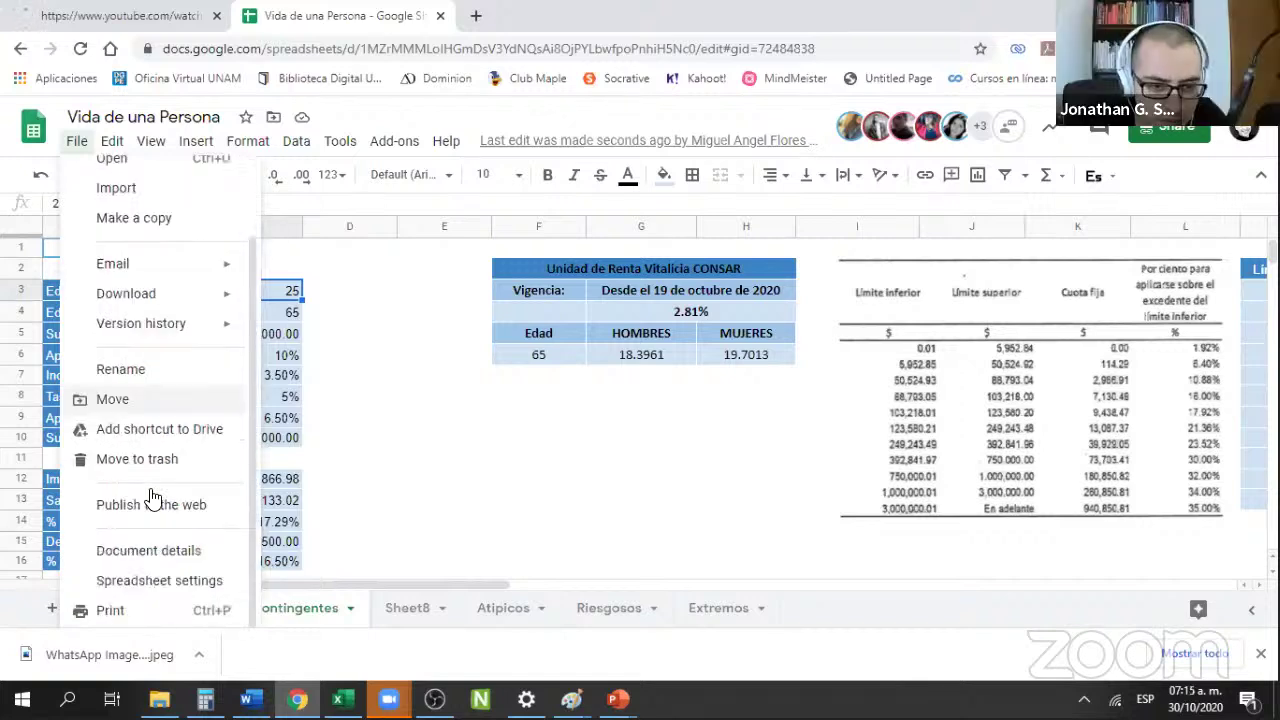
{"action": "left_click", "coordinate": [165, 584]}
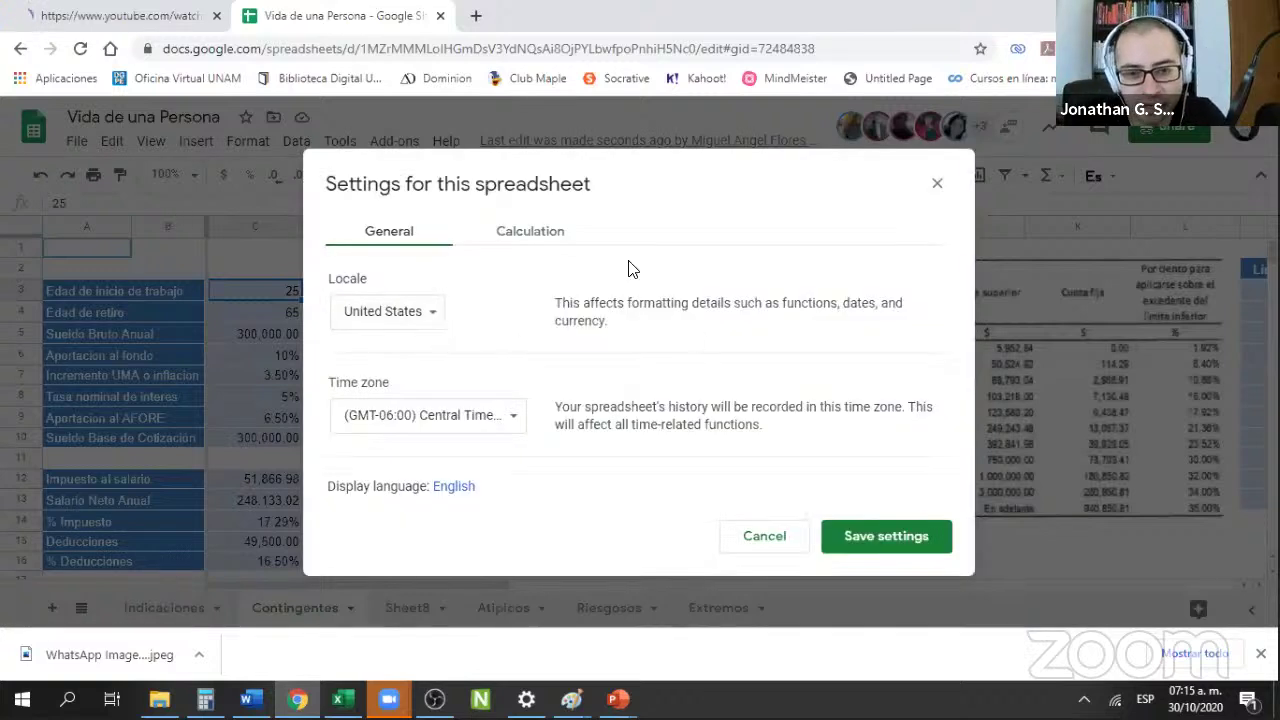
{"action": "left_click", "coordinate": [431, 315]}
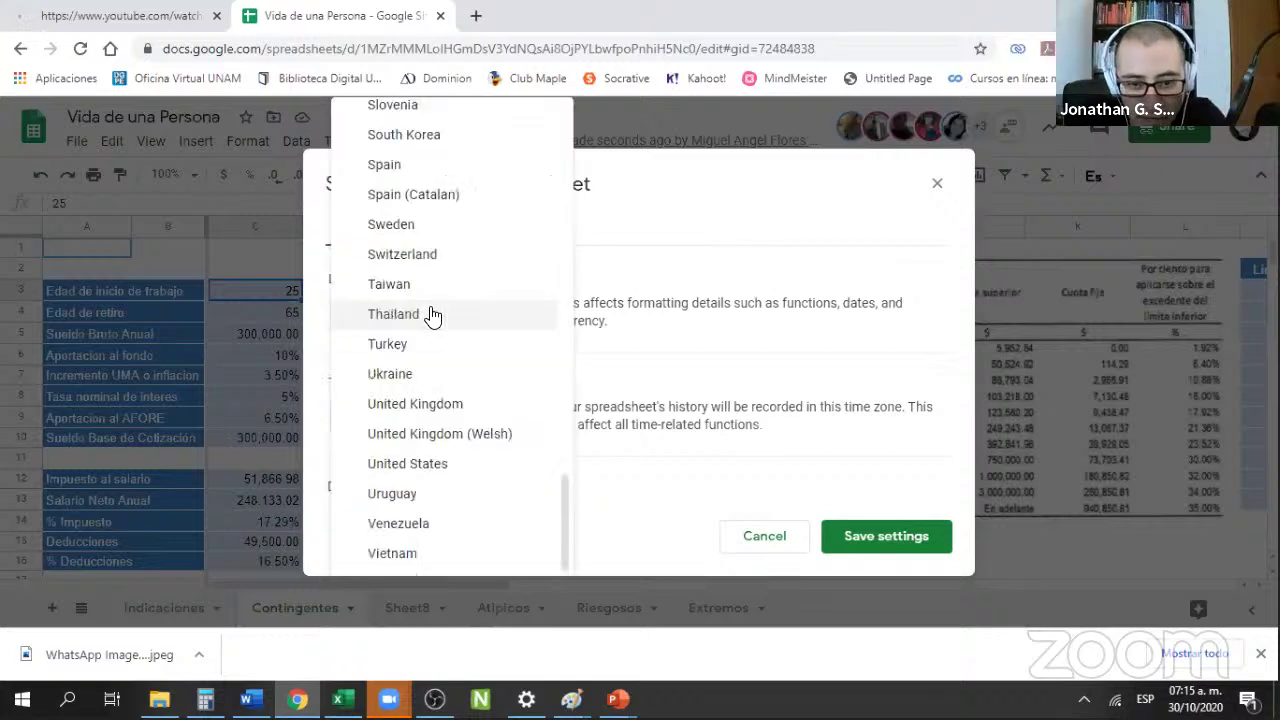
{"action": "left_click", "coordinate": [690, 341]}
{"action": "left_click", "coordinate": [549, 238]}
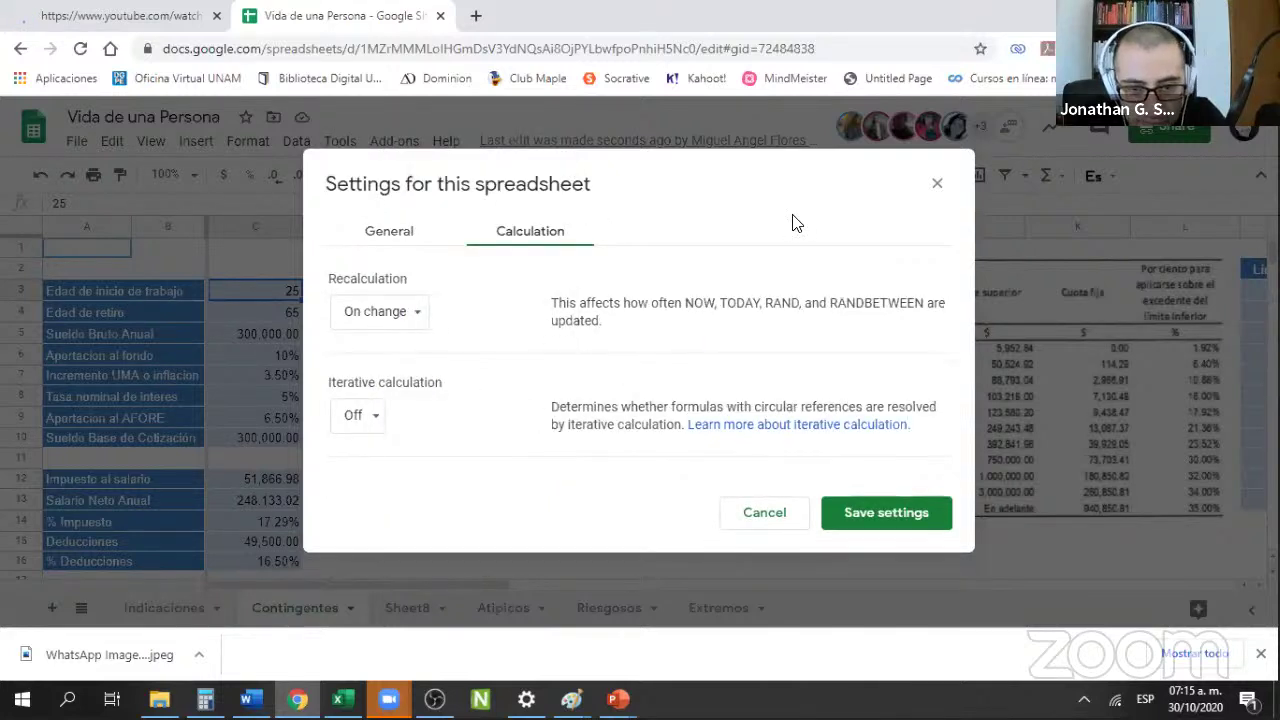
{"action": "left_click", "coordinate": [937, 183]}
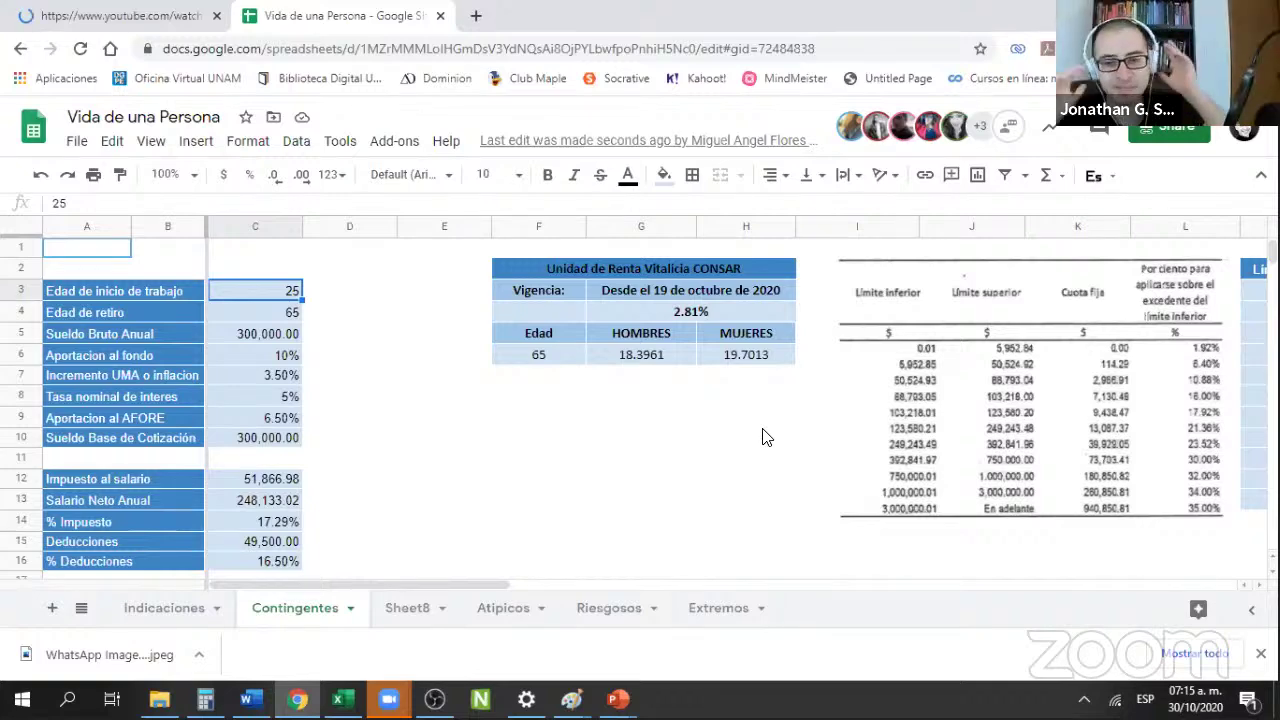
- Set the Edad de inicio de trabajo in the Contingentes inputs to 30
{"action": "double_click", "coordinate": [272, 290]}
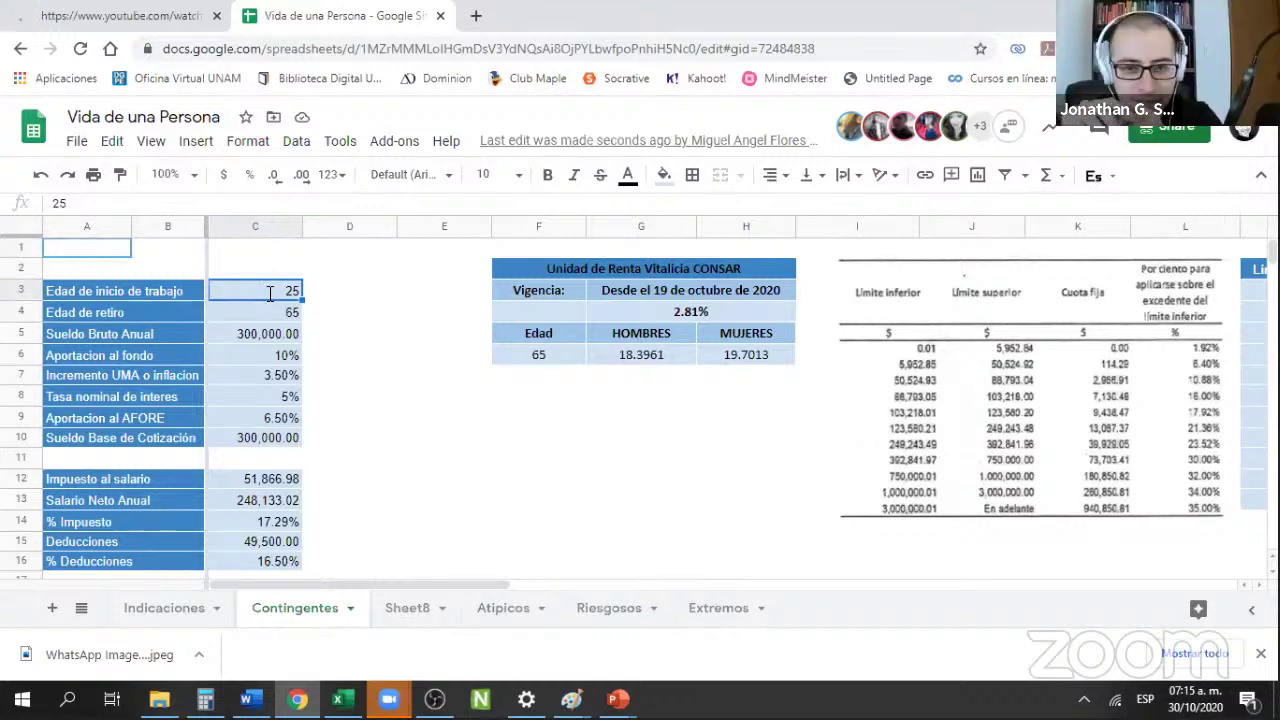
{"action": "type", "text": "30"}
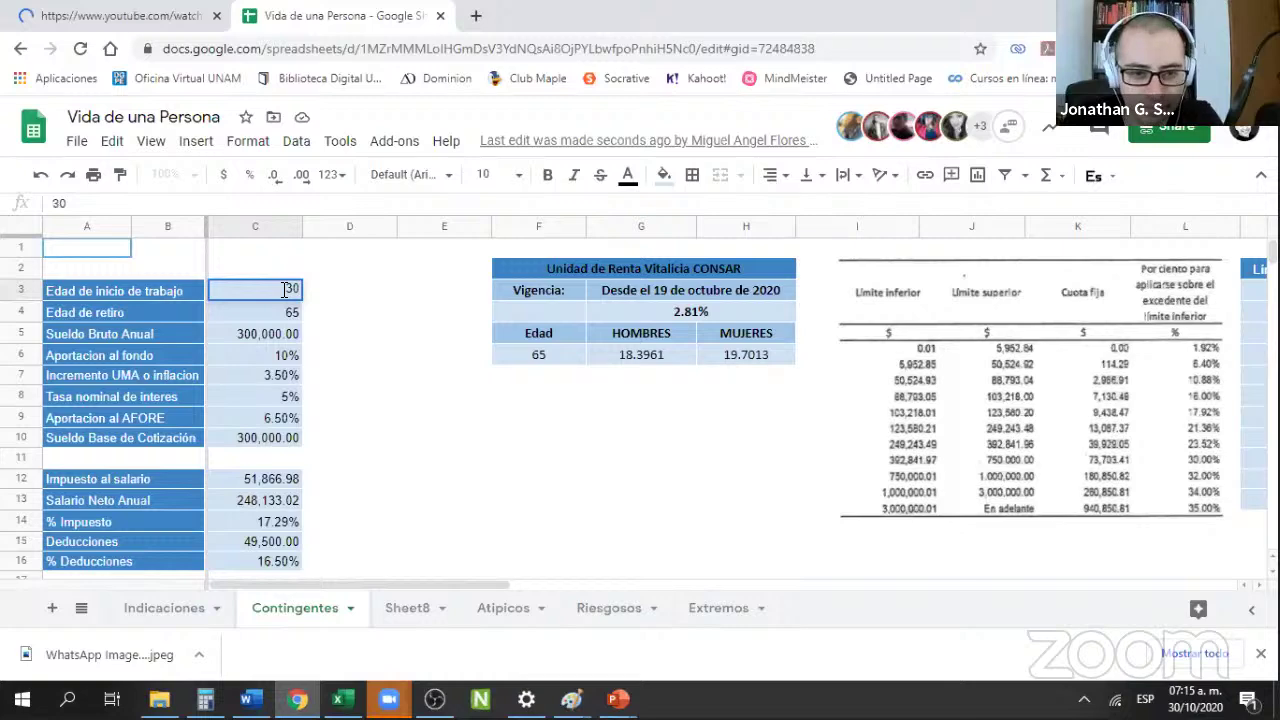
{"action": "key", "text": "Return"}
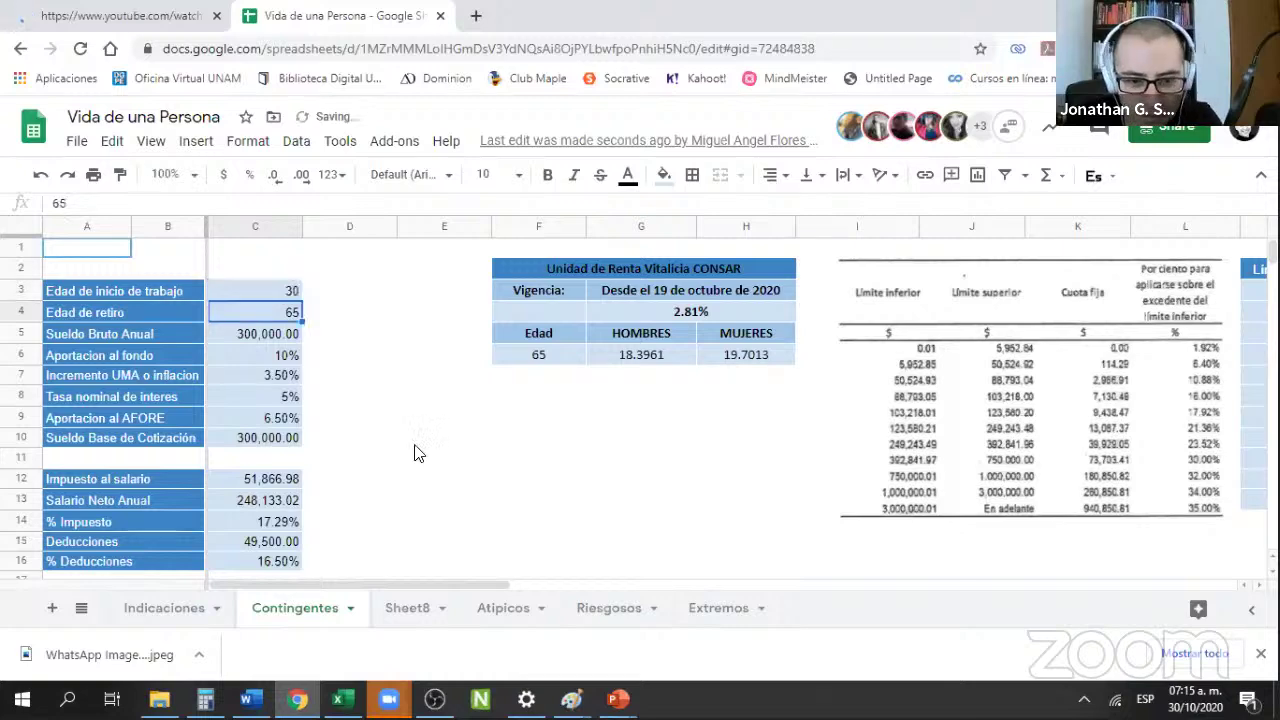
- Check the projection table's Edad column from service year 0 to year 40, including its first and last formulas
{"action": "scroll", "coordinate": [242, 478], "scroll_direction": "down", "scroll_amount": 2}
{"action": "scroll", "coordinate": [176, 456], "scroll_direction": "down", "scroll_amount": 1}
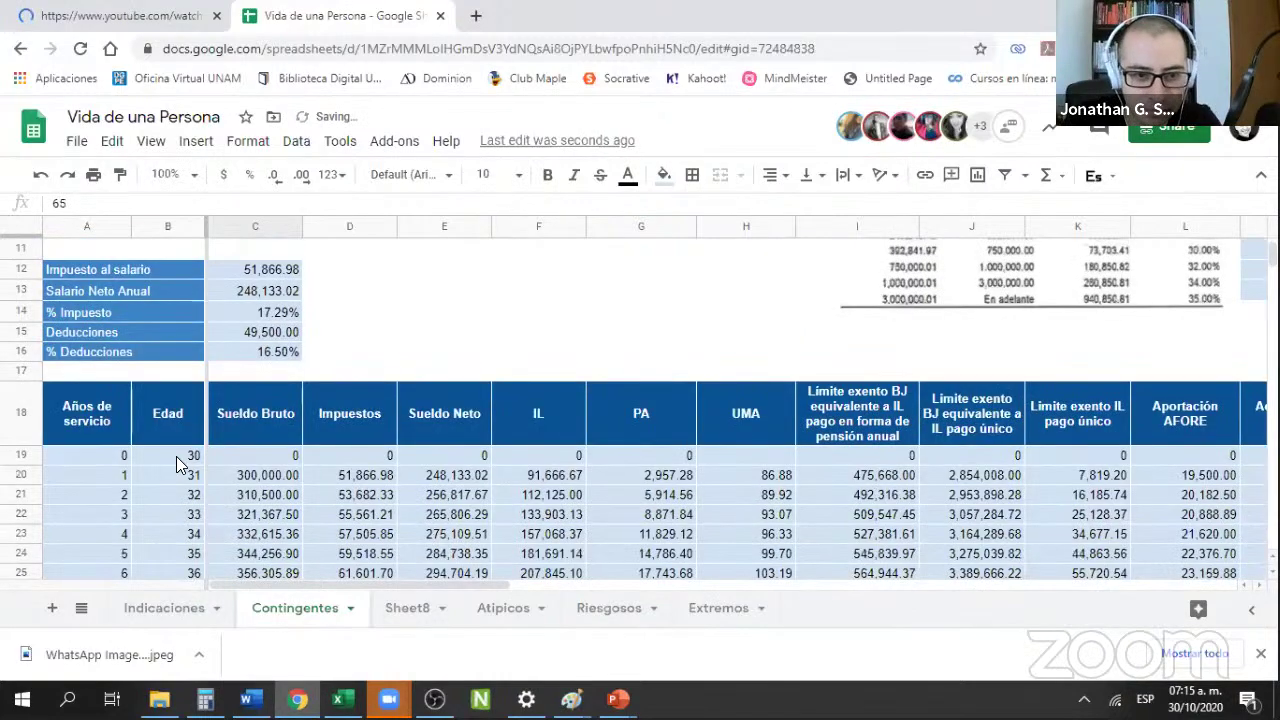
{"action": "left_click", "coordinate": [176, 456]}
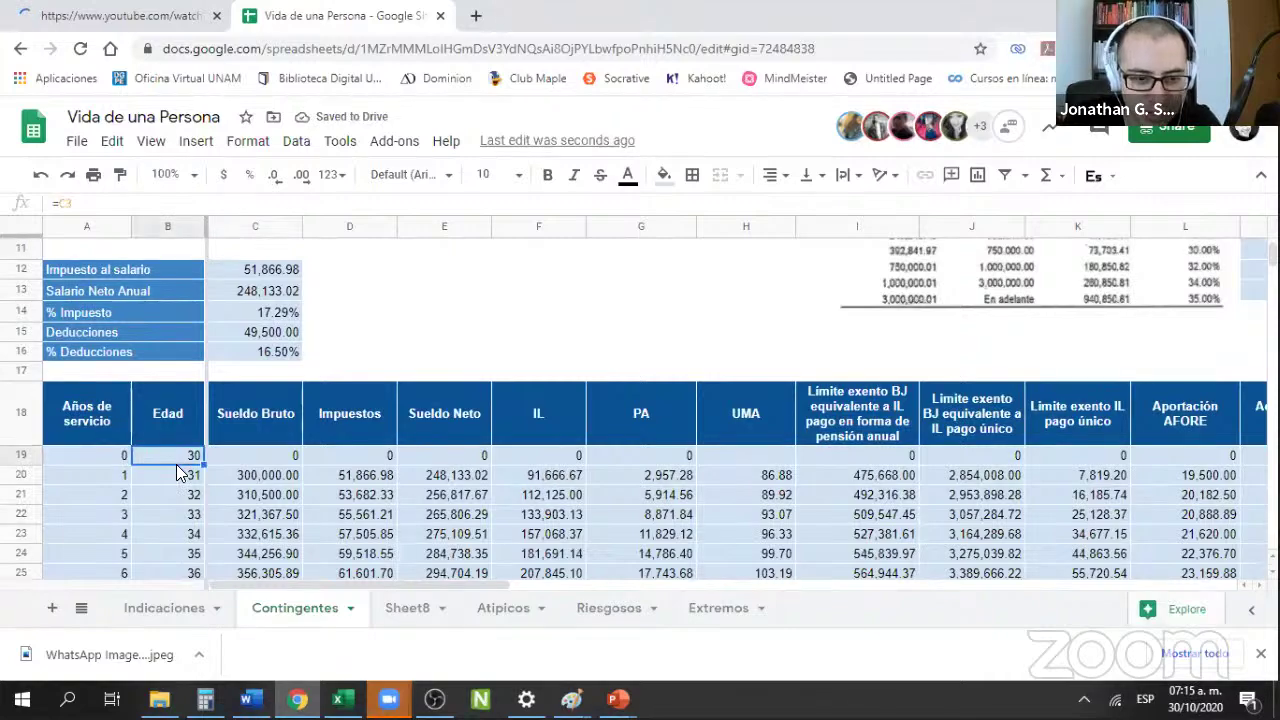
{"action": "scroll", "coordinate": [178, 490], "scroll_direction": "down", "scroll_amount": 6}
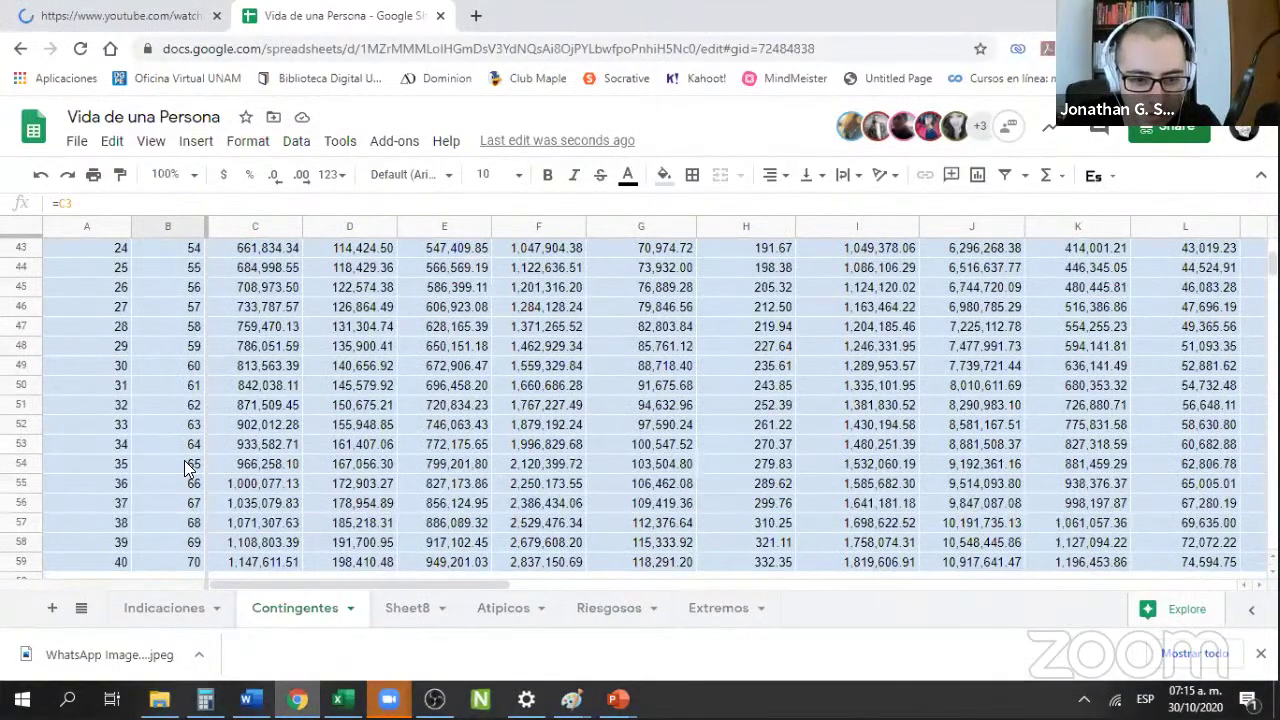
{"action": "scroll", "coordinate": [184, 460], "scroll_direction": "down", "scroll_amount": 1}
{"action": "left_click", "coordinate": [195, 463]}
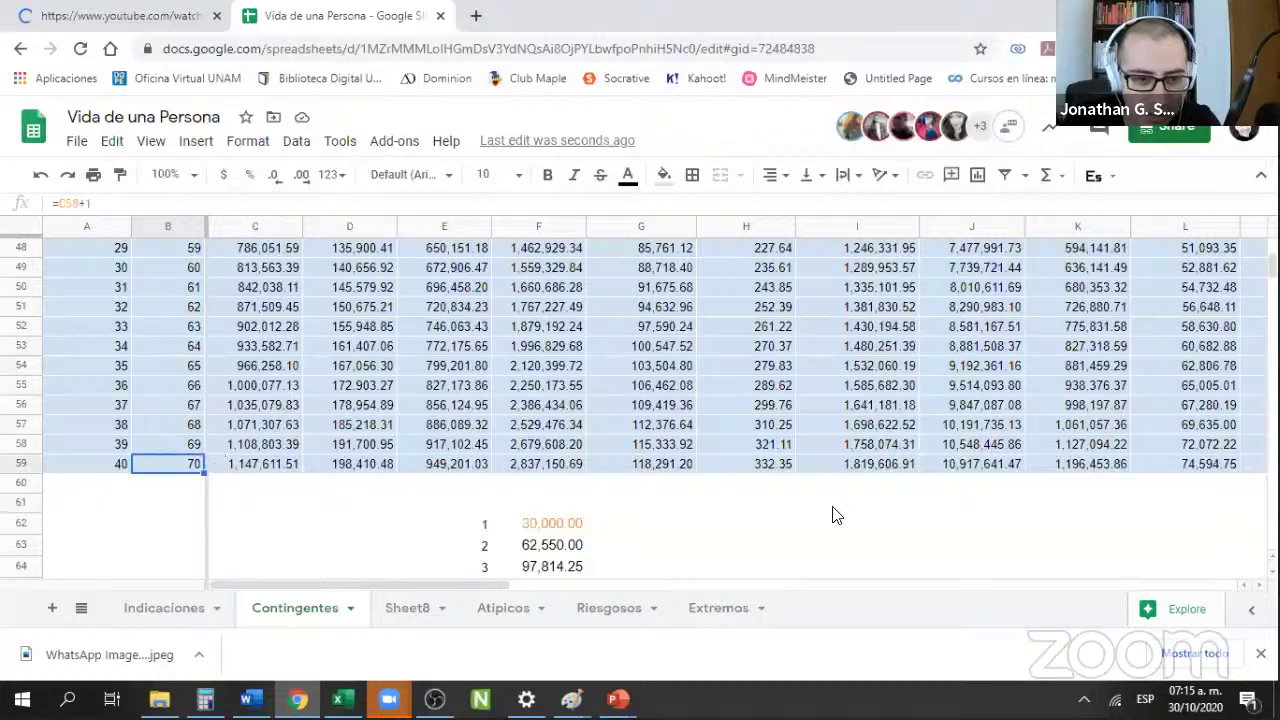
- Examine the women's annual pension for the Plan personal and the men's replacement rates across the three plans
{"action": "scroll", "coordinate": [780, 525], "scroll_direction": "up", "scroll_amount": 7}
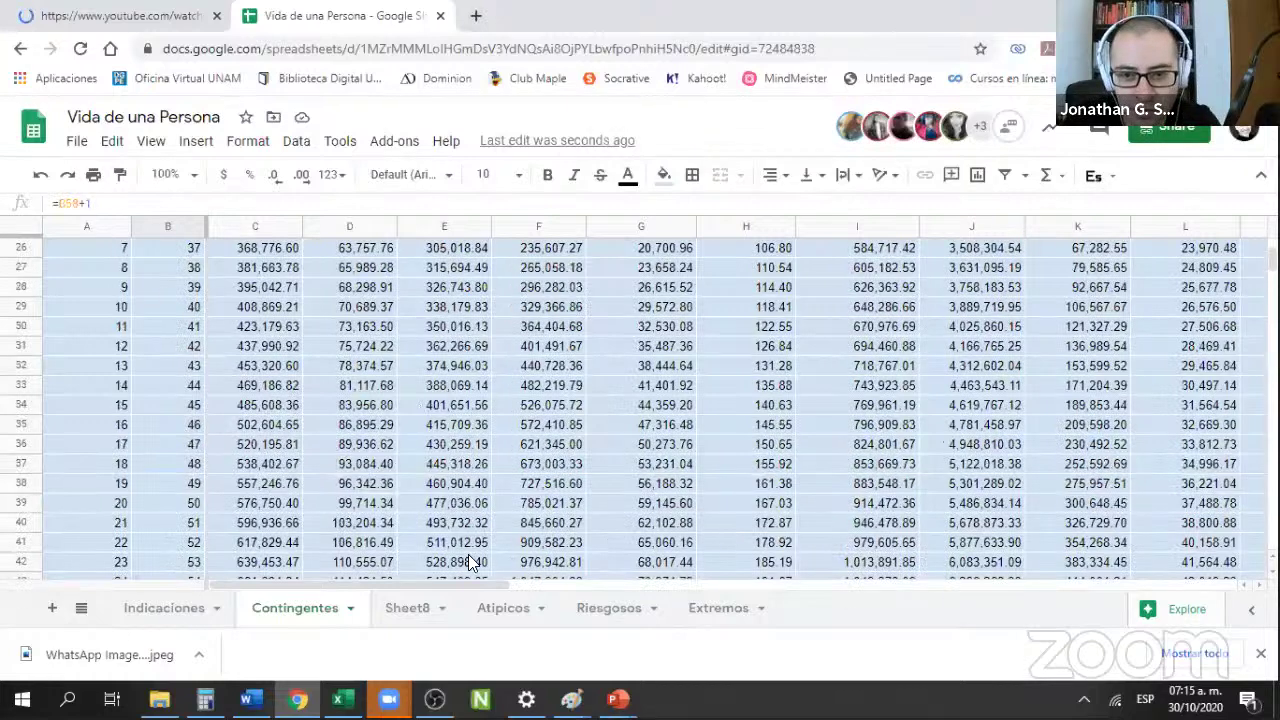
{"action": "scroll", "coordinate": [468, 554], "scroll_direction": "up", "scroll_amount": 5}
{"action": "left_click_drag", "start_coordinate": [442, 588], "coordinate": [812, 586]}
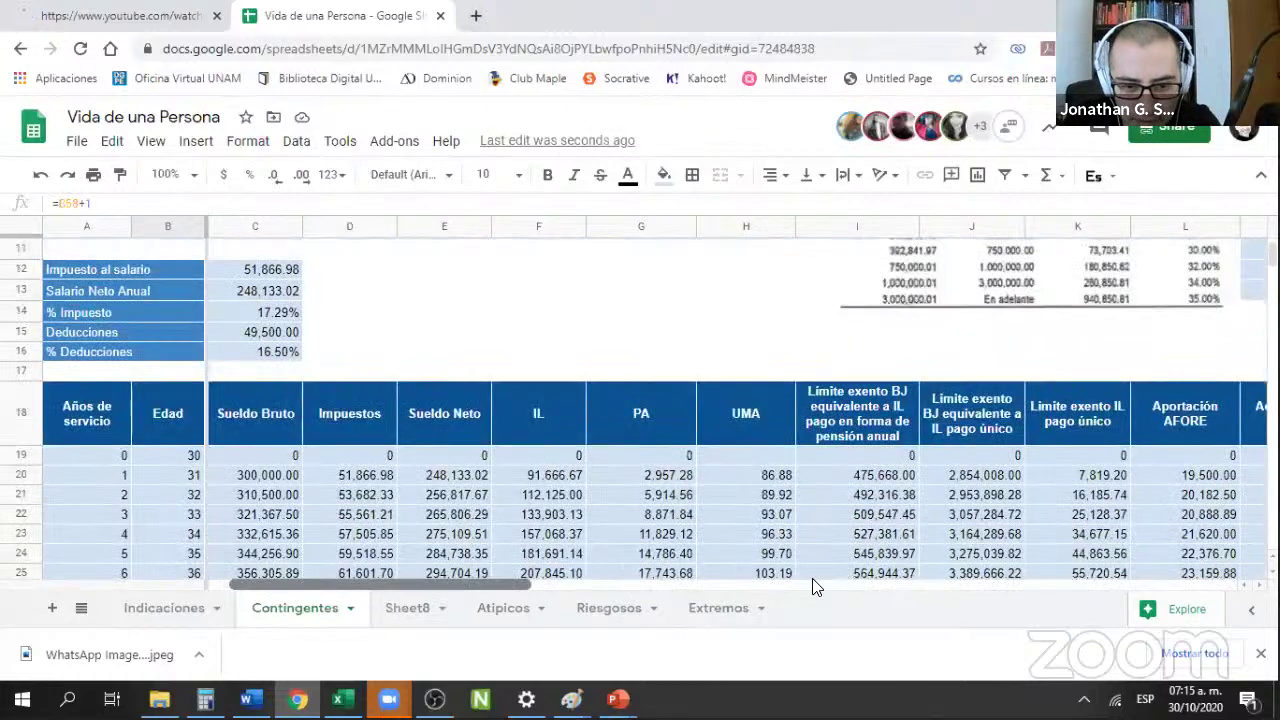
{"action": "left_click", "coordinate": [778, 456]}
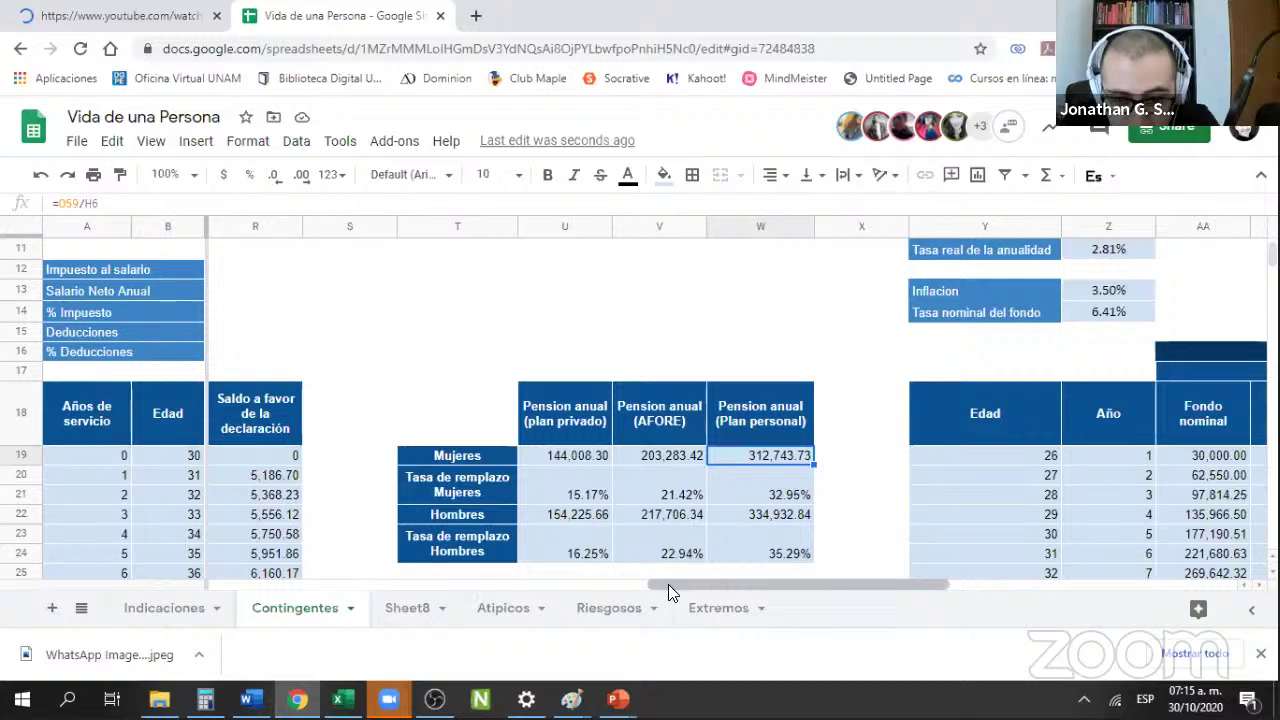
{"action": "left_click_drag", "start_coordinate": [668, 584], "coordinate": [690, 584]}
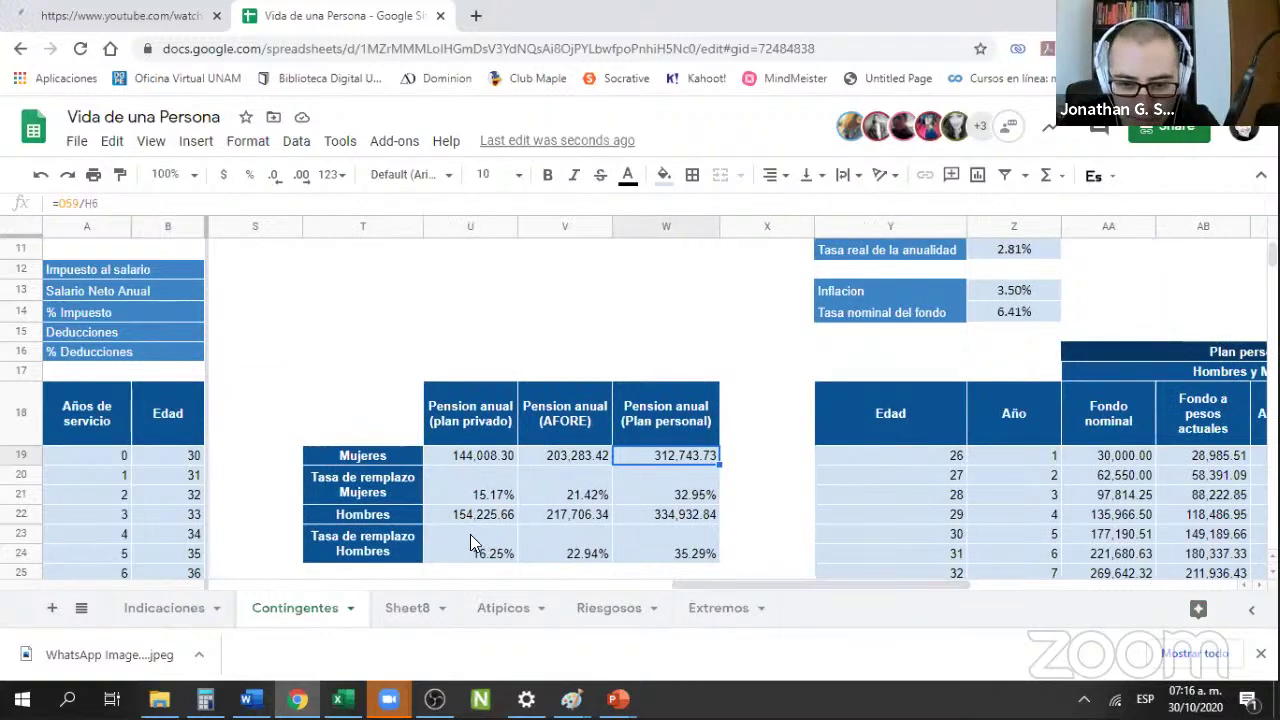
{"action": "left_click", "coordinate": [665, 545]}
{"action": "key", "text": "shift+Left"}
{"action": "key", "text": "shift+Left"}
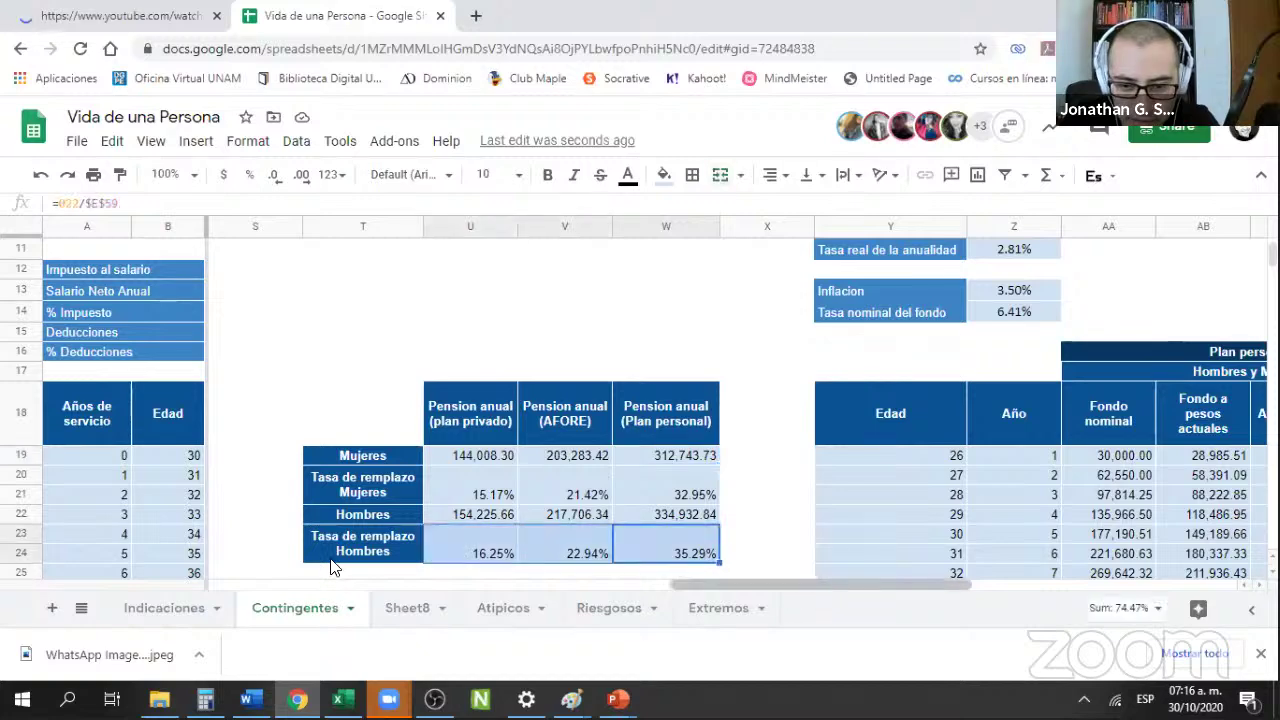
- Set the Edad de retiro in the Contingentes inputs to 25
{"action": "scroll", "coordinate": [230, 360], "scroll_direction": "left", "scroll_amount": 10}
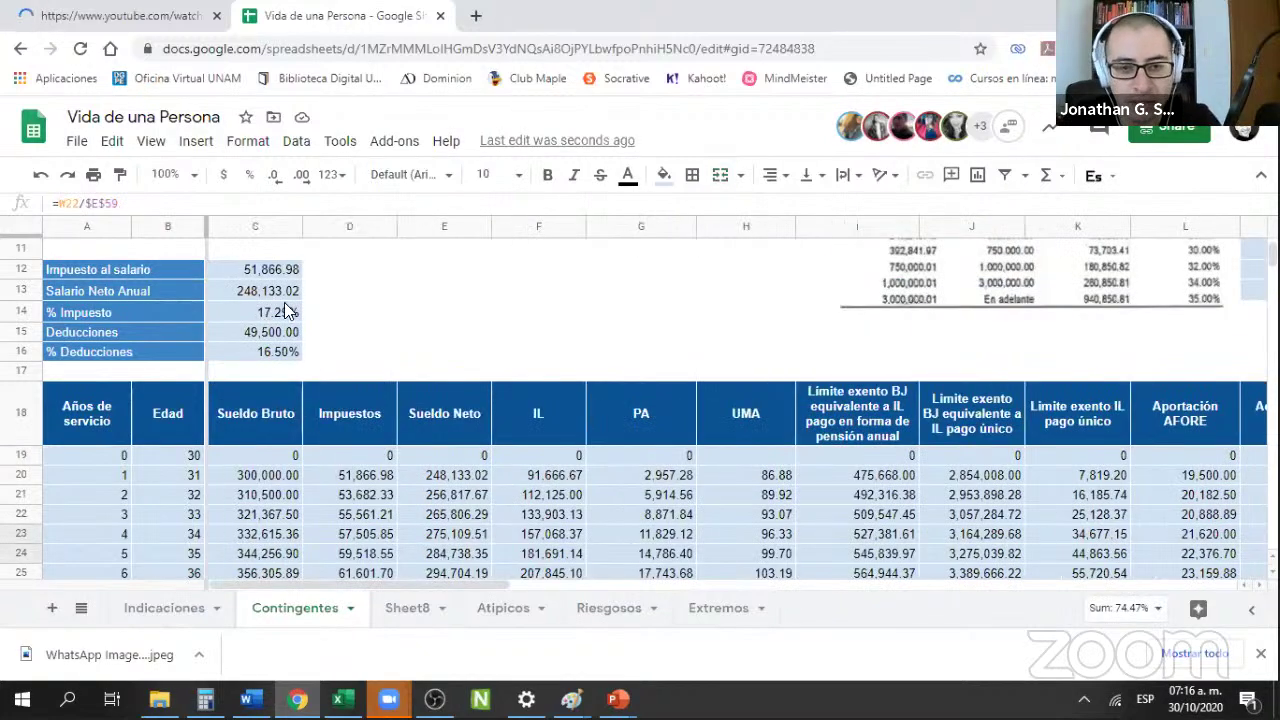
{"action": "scroll", "coordinate": [280, 318], "scroll_direction": "up", "scroll_amount": 3}
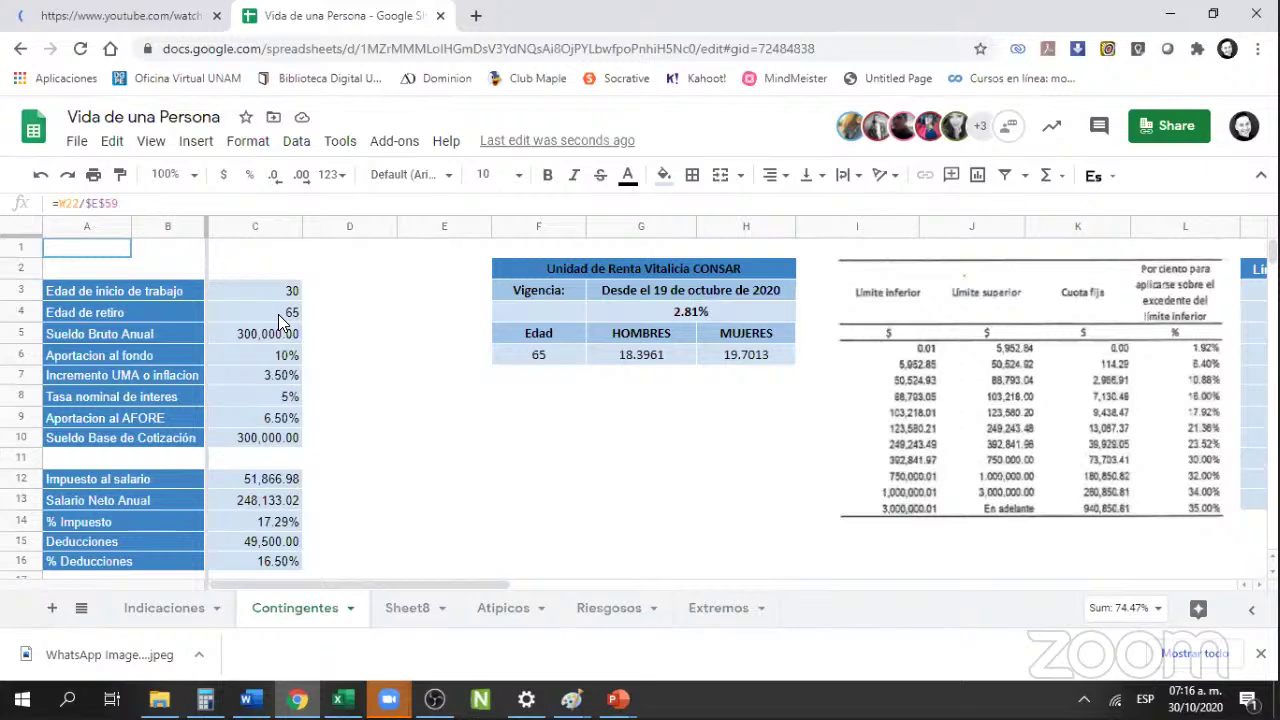
{"action": "left_click", "coordinate": [278, 314]}
{"action": "type", "text": "25"}
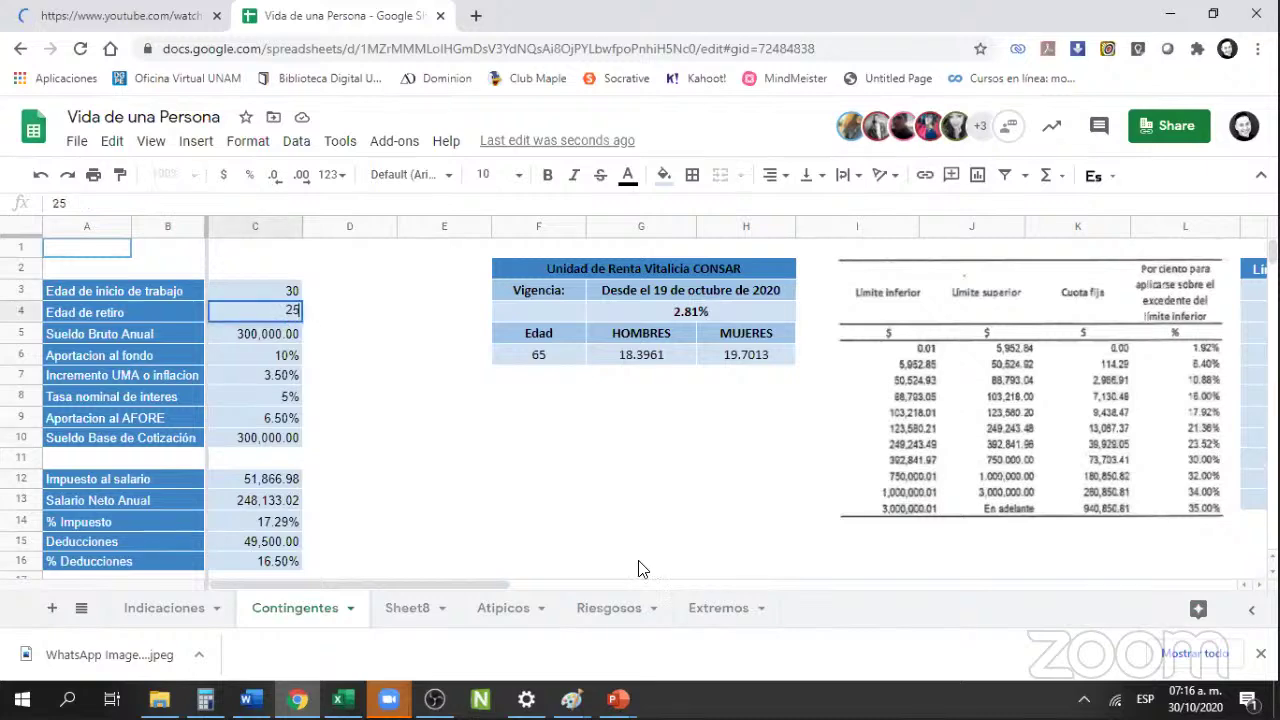
{"action": "key", "text": "Return"}
- Review the annual pensions and replacement rates for Mujeres and Hombres, along with the Desacumulación del fondo hombres chart
{"action": "left_click_drag", "start_coordinate": [514, 580], "coordinate": [740, 531]}
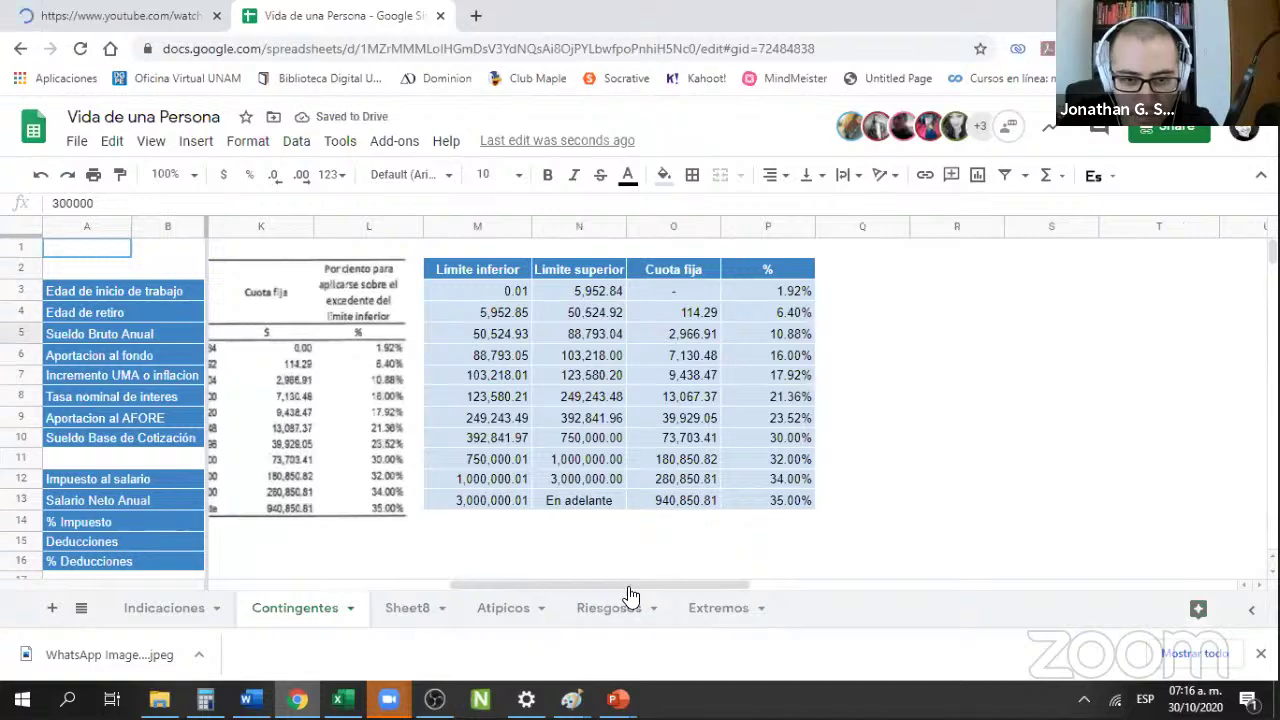
{"action": "scroll", "coordinate": [600, 592], "scroll_direction": "down", "scroll_amount": 5}
{"action": "scroll", "coordinate": [700, 580], "scroll_direction": "right", "scroll_amount": 1}
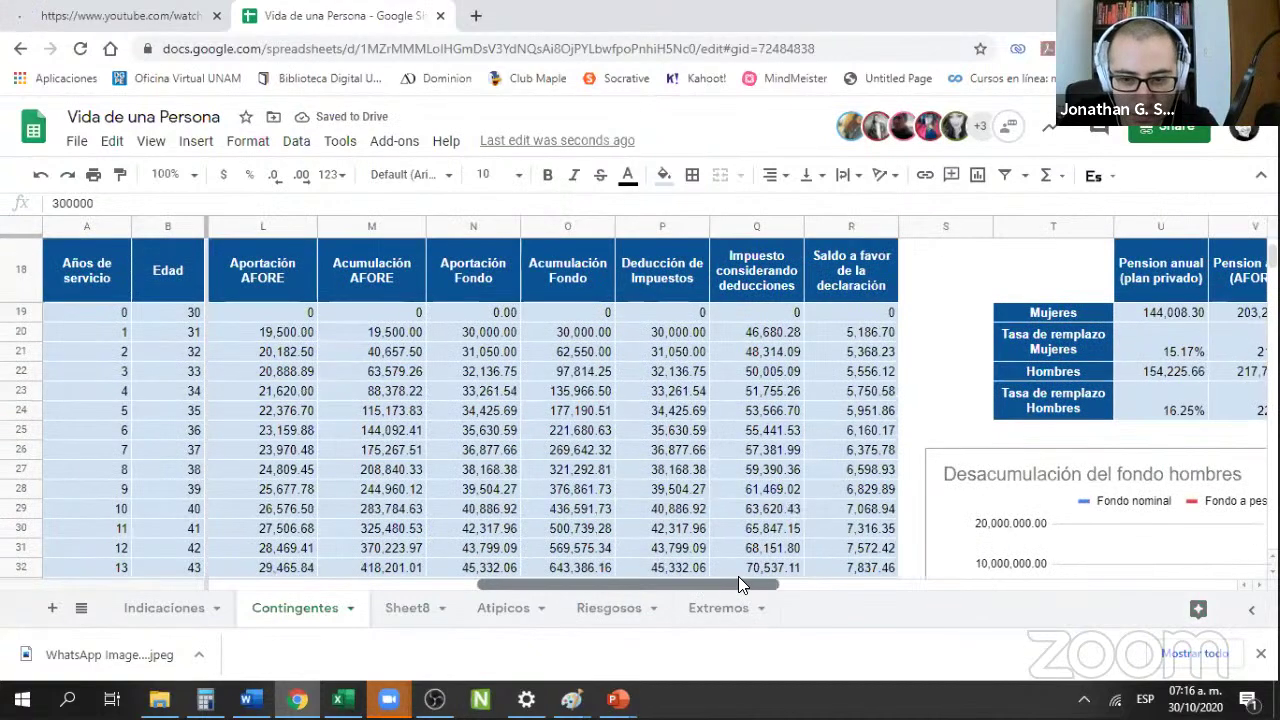
{"action": "scroll", "coordinate": [738, 576], "scroll_direction": "right", "scroll_amount": 5}
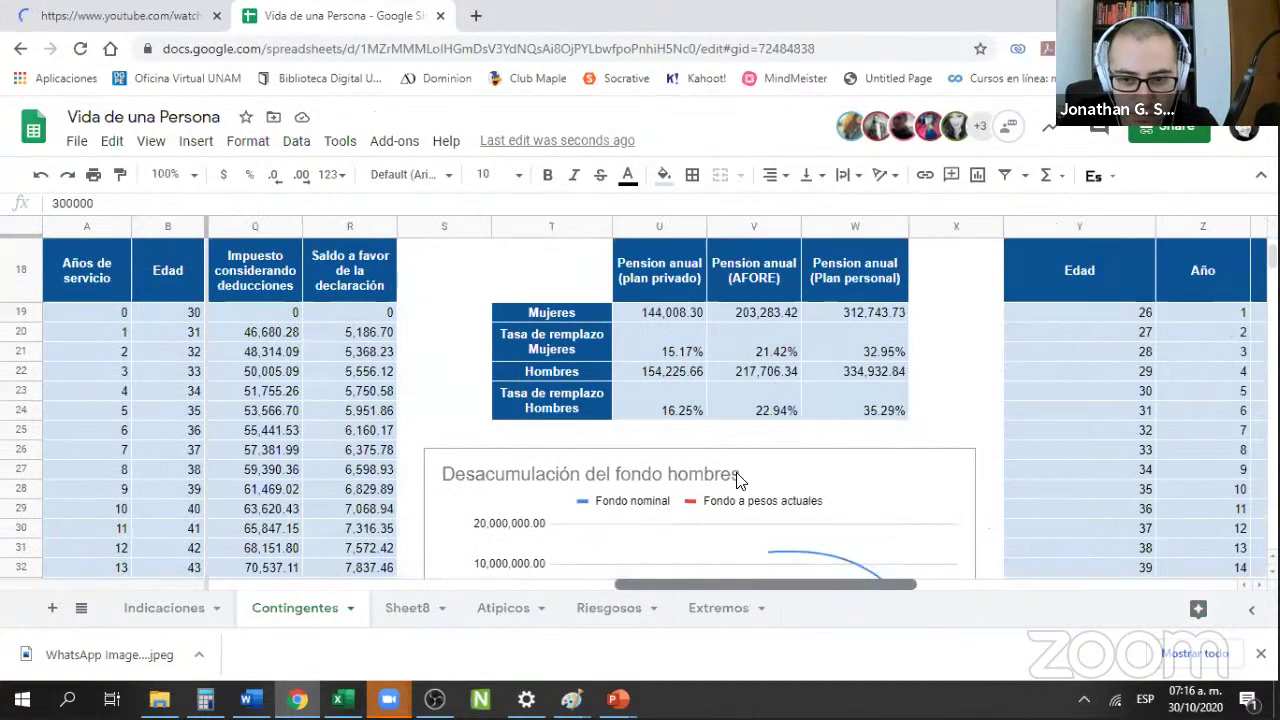
{"action": "left_click", "coordinate": [858, 398]}
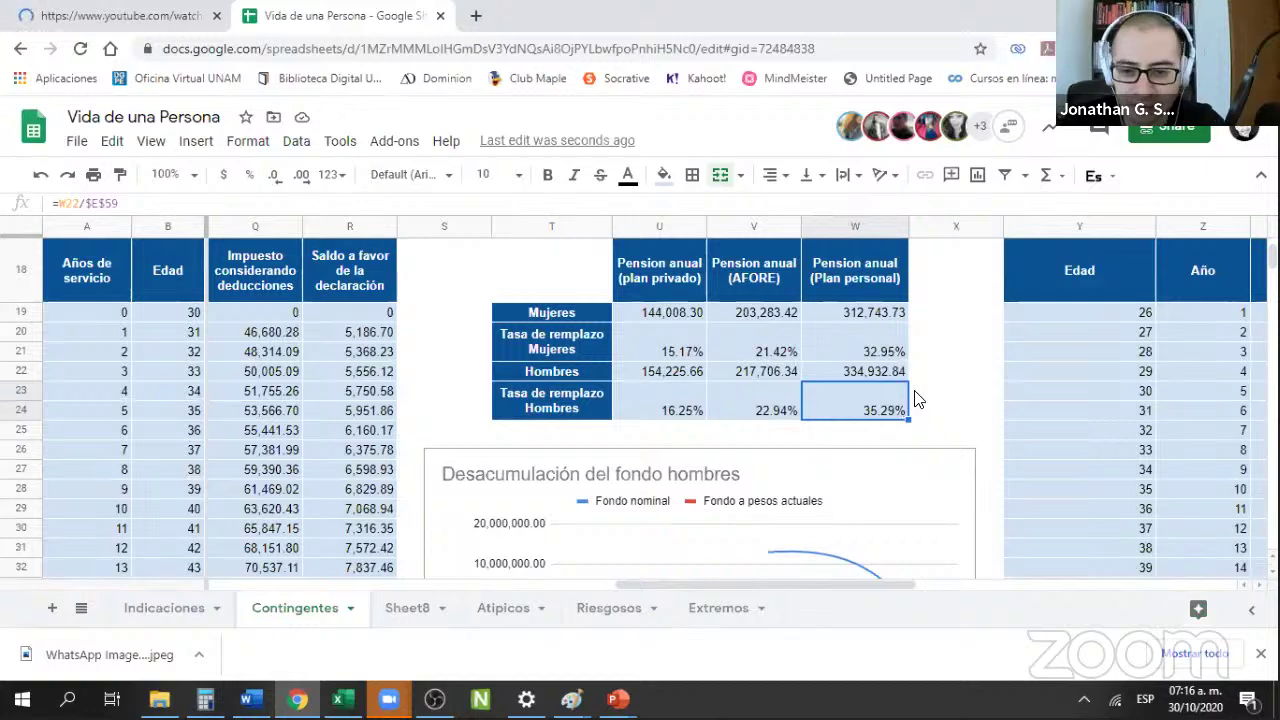
{"action": "scroll", "coordinate": [877, 403], "scroll_direction": "down", "scroll_amount": 2}
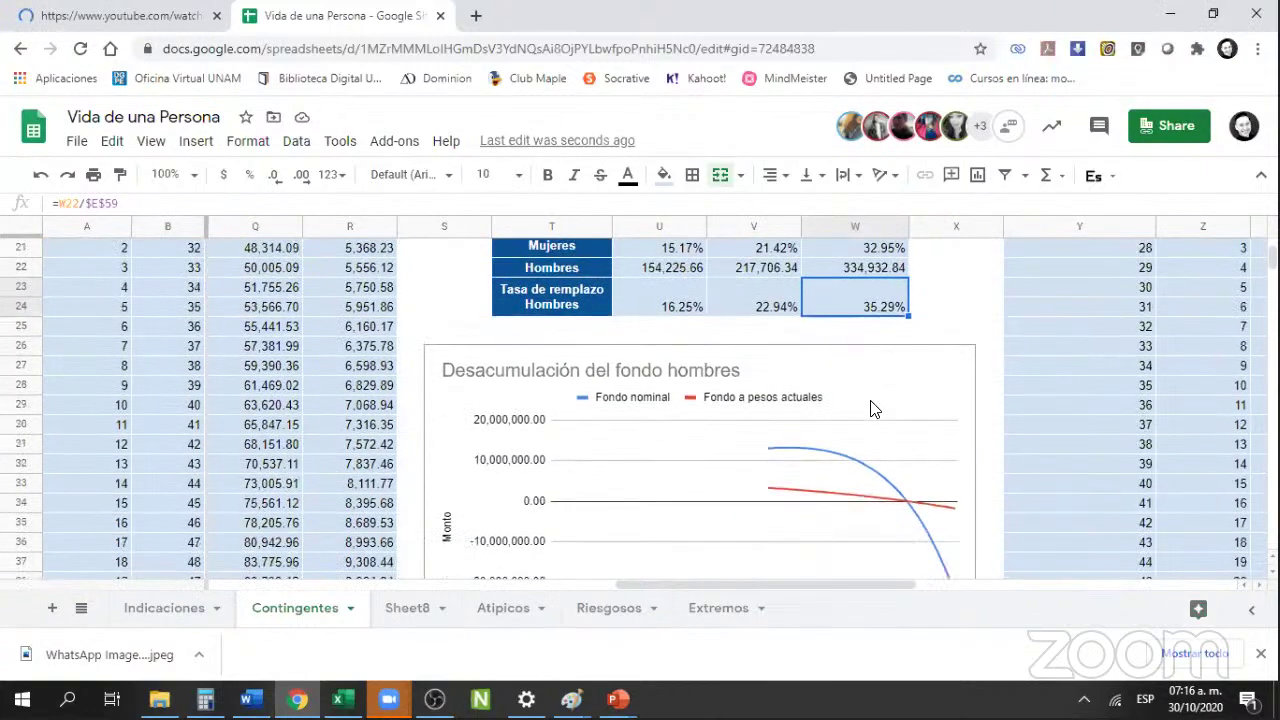
{"action": "scroll", "coordinate": [850, 427], "scroll_direction": "up", "scroll_amount": 2}
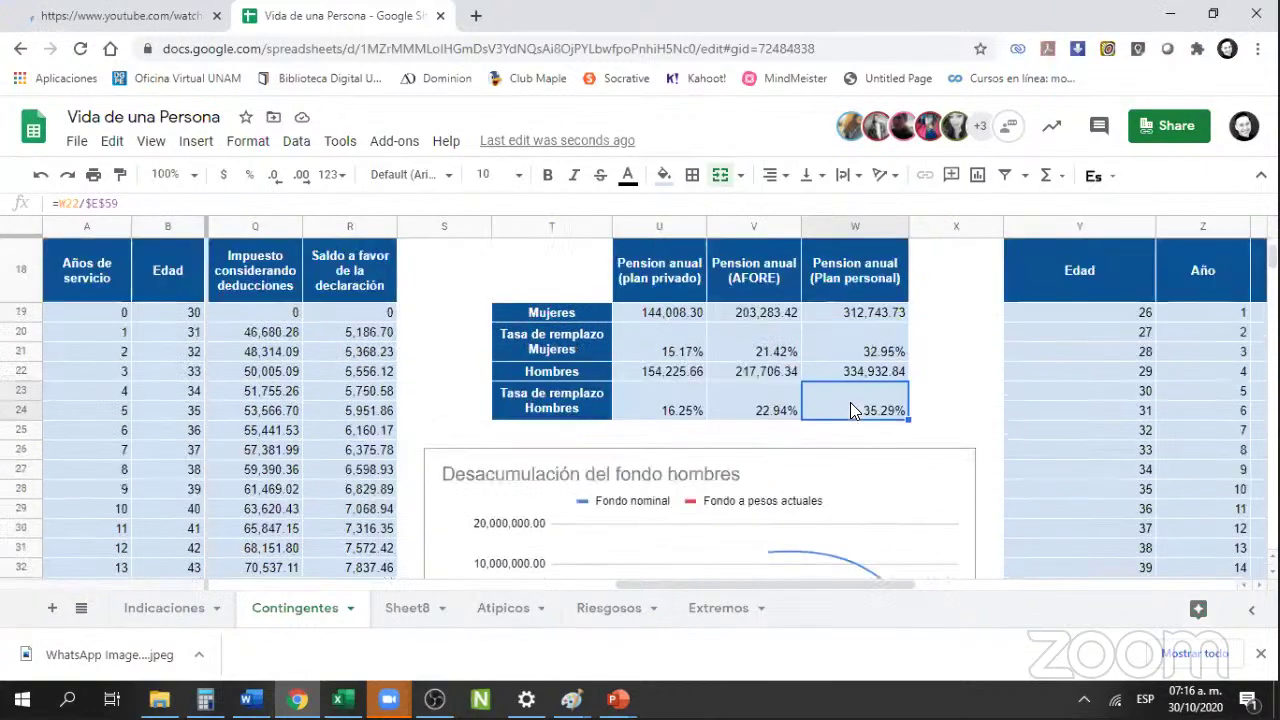
{"action": "left_click_drag", "start_coordinate": [683, 313], "coordinate": [860, 313]}
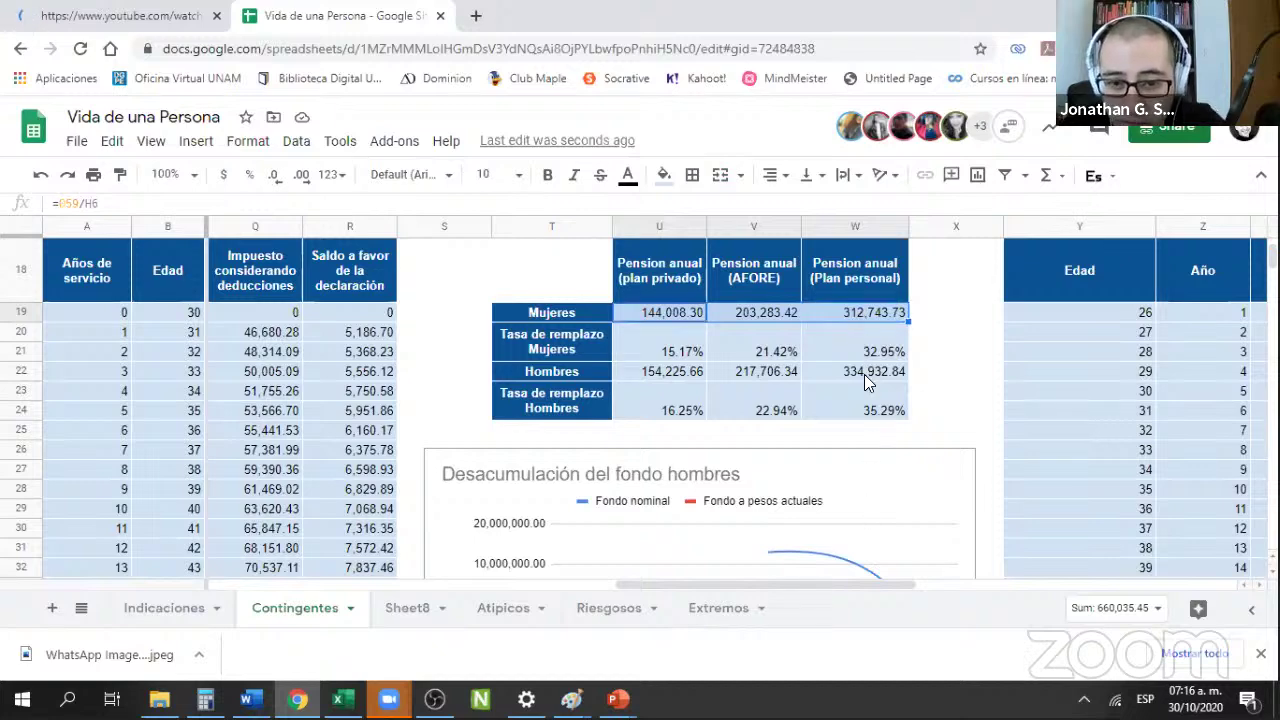
{"action": "key", "text": "Down"}
{"action": "key", "text": "Down"}
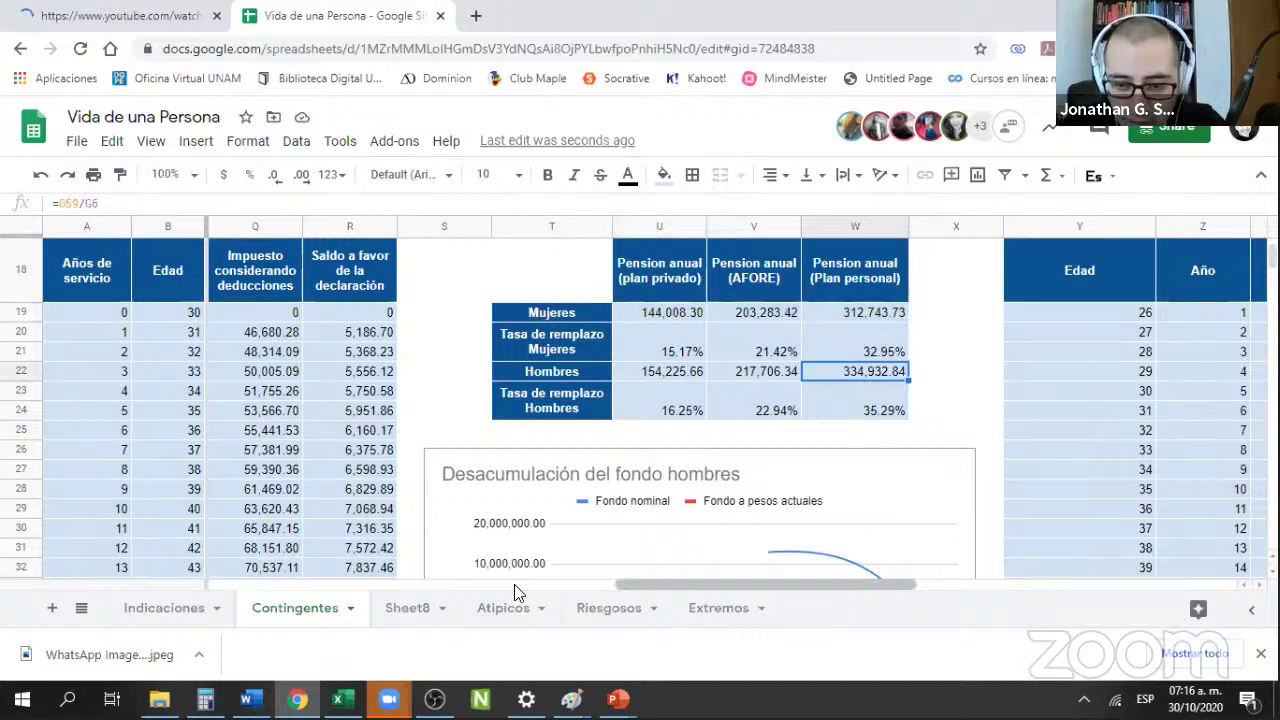
- Set the Edad de retiro back to 65 and the Edad de inicio de trabajo to 25
{"action": "key", "text": "ctrl+Home"}
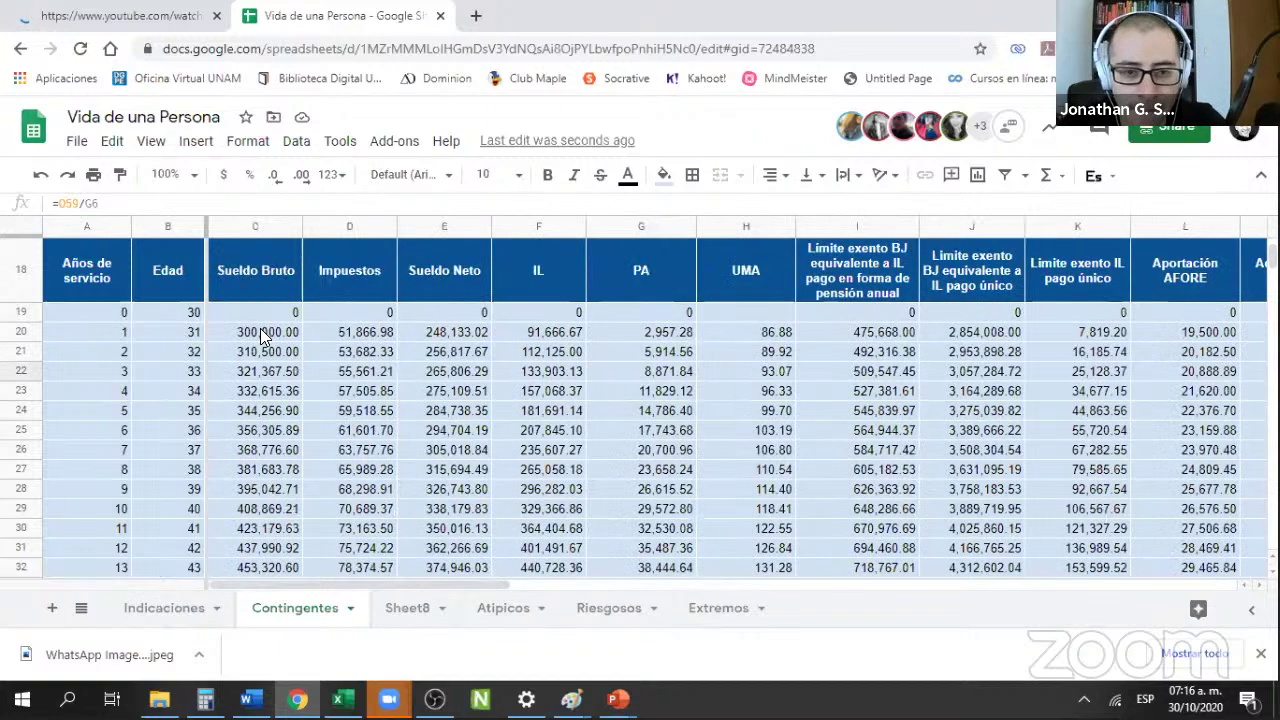
{"action": "left_click", "coordinate": [260, 312]}
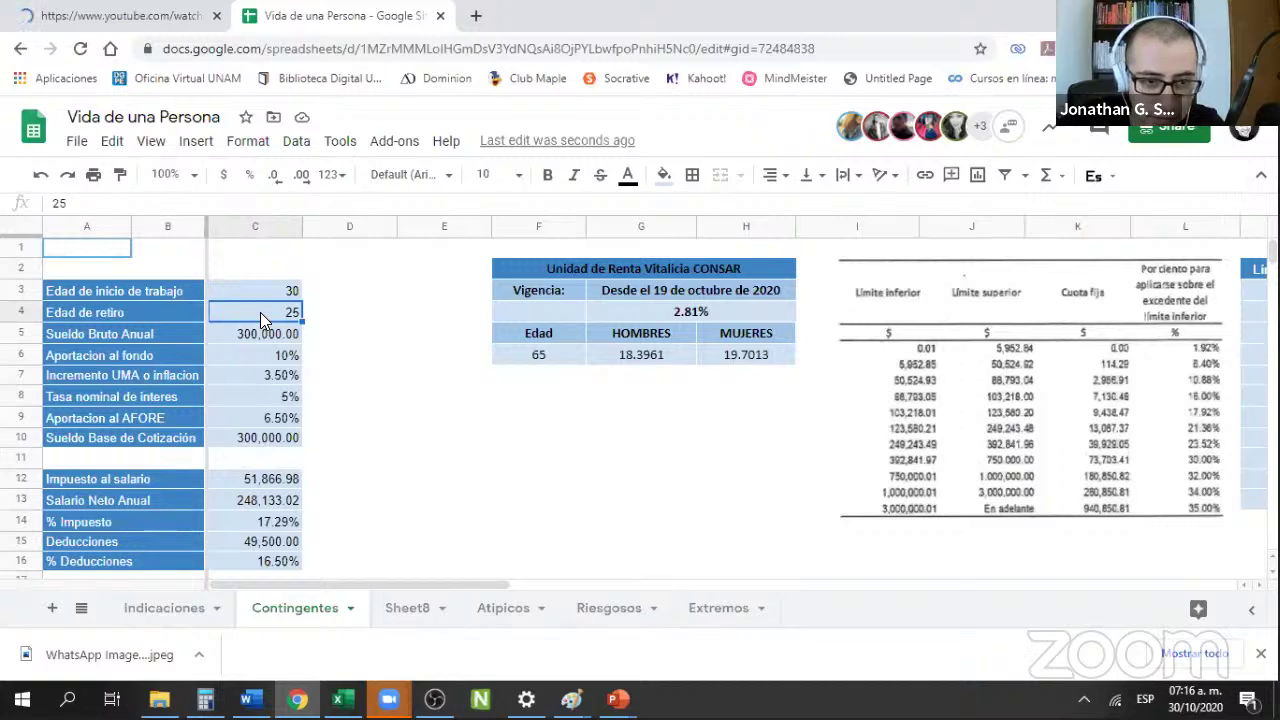
{"action": "type", "text": "65"}
{"action": "left_click", "coordinate": [260, 312]}
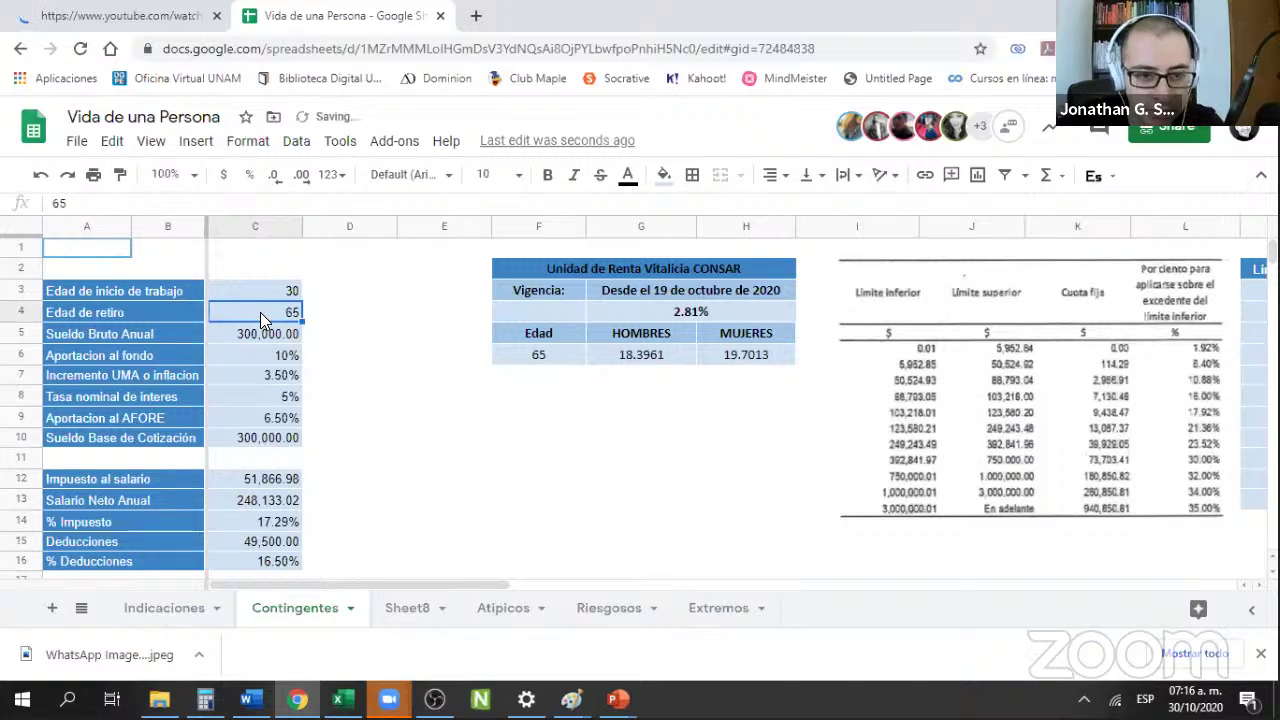
{"action": "key", "text": "Up"}
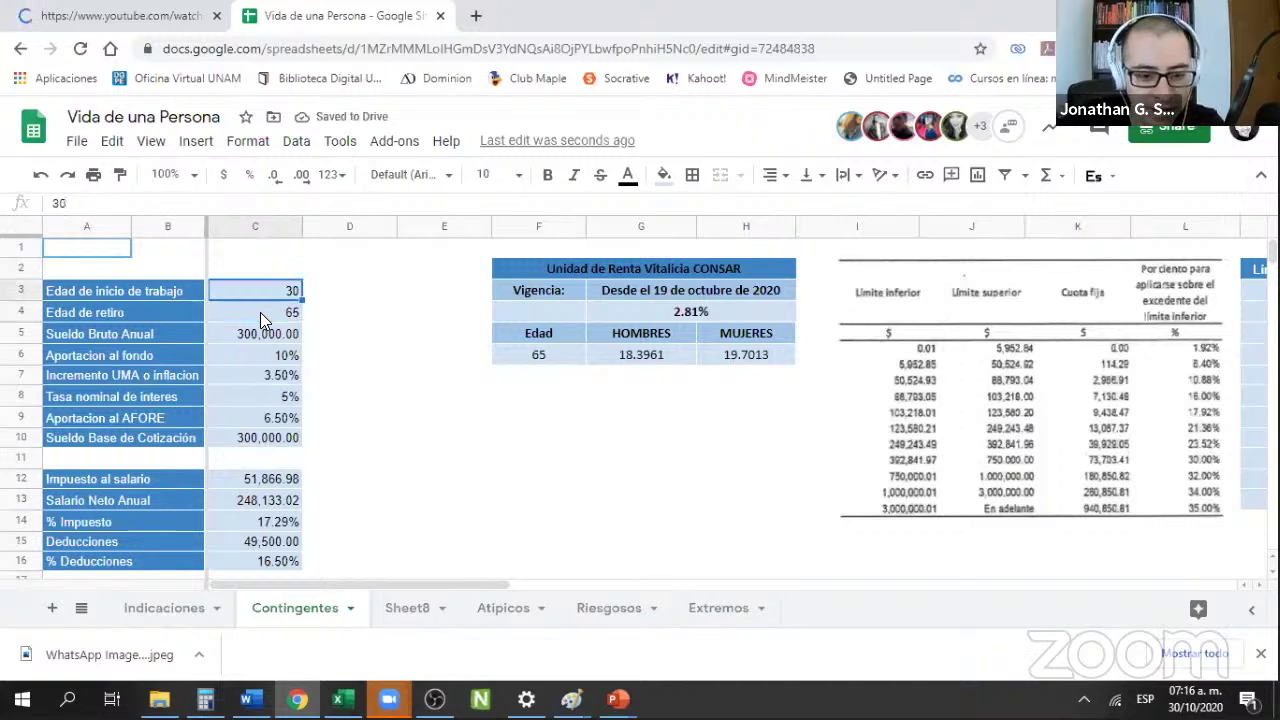
{"action": "type", "text": "25"}
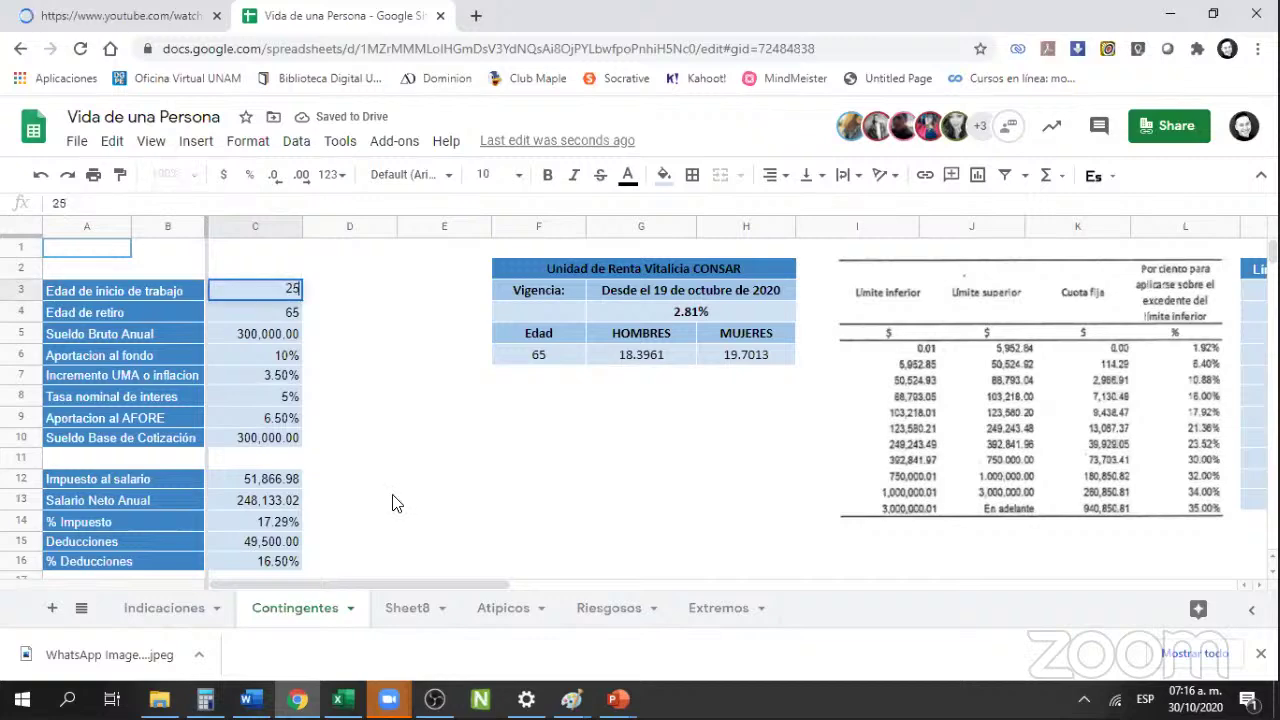
{"action": "key", "text": "Return"}
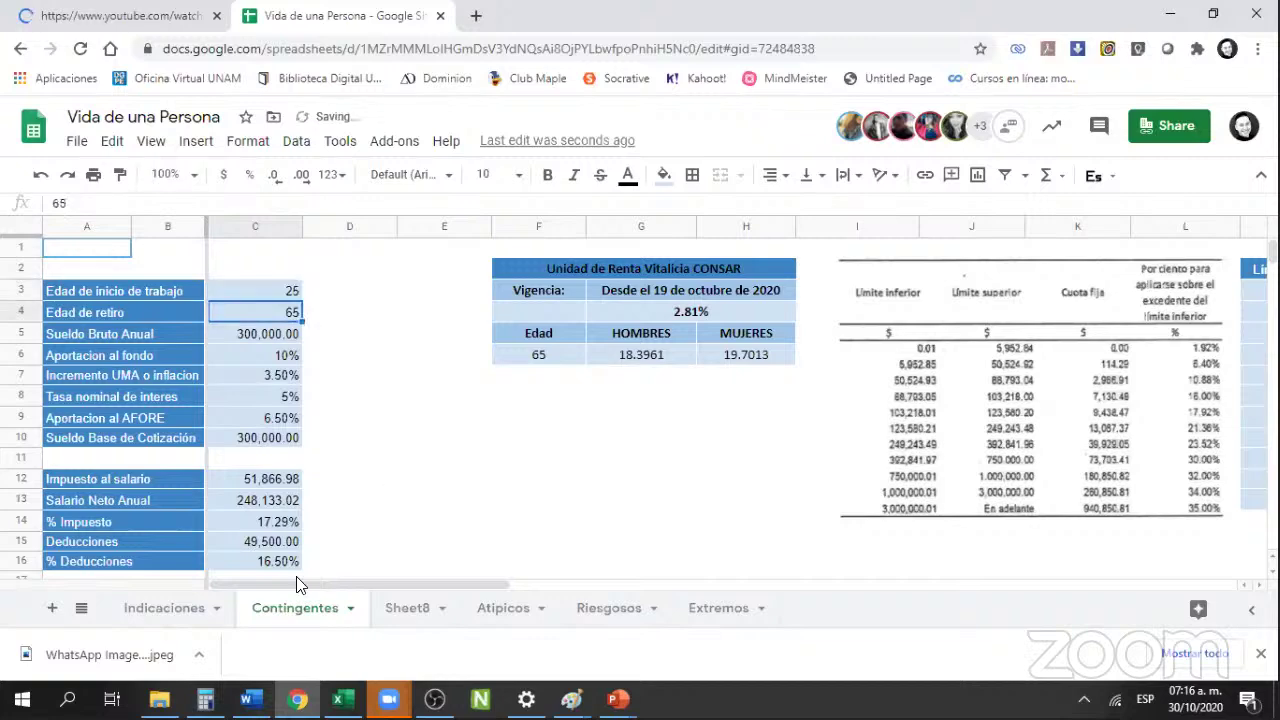
- Check the pension summary table against the changed ages, including the formula behind the women's Plan personal pension
{"action": "left_click", "coordinate": [682, 586]}
{"action": "scroll", "coordinate": [690, 476], "scroll_direction": "down", "scroll_amount": 3}
{"action": "scroll", "coordinate": [690, 476], "scroll_direction": "right", "scroll_amount": 5}
{"action": "scroll", "coordinate": [694, 474], "scroll_direction": "down", "scroll_amount": 1}
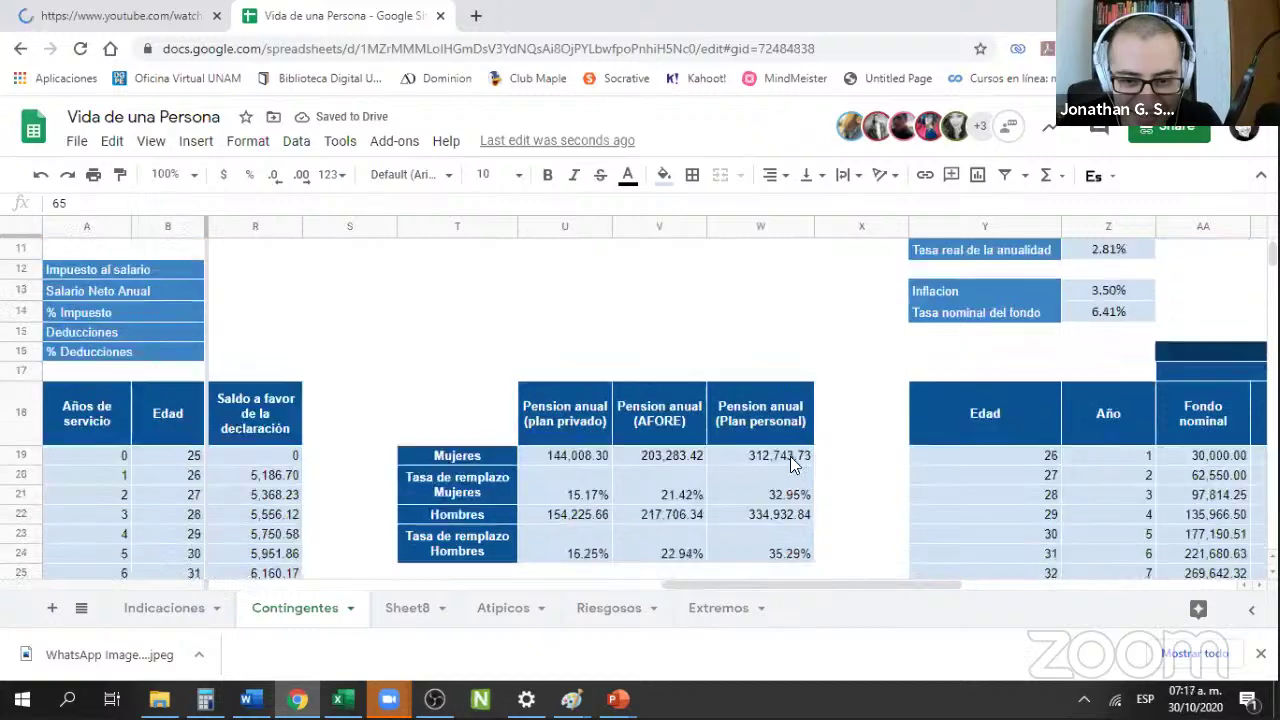
{"action": "left_click", "coordinate": [790, 460]}
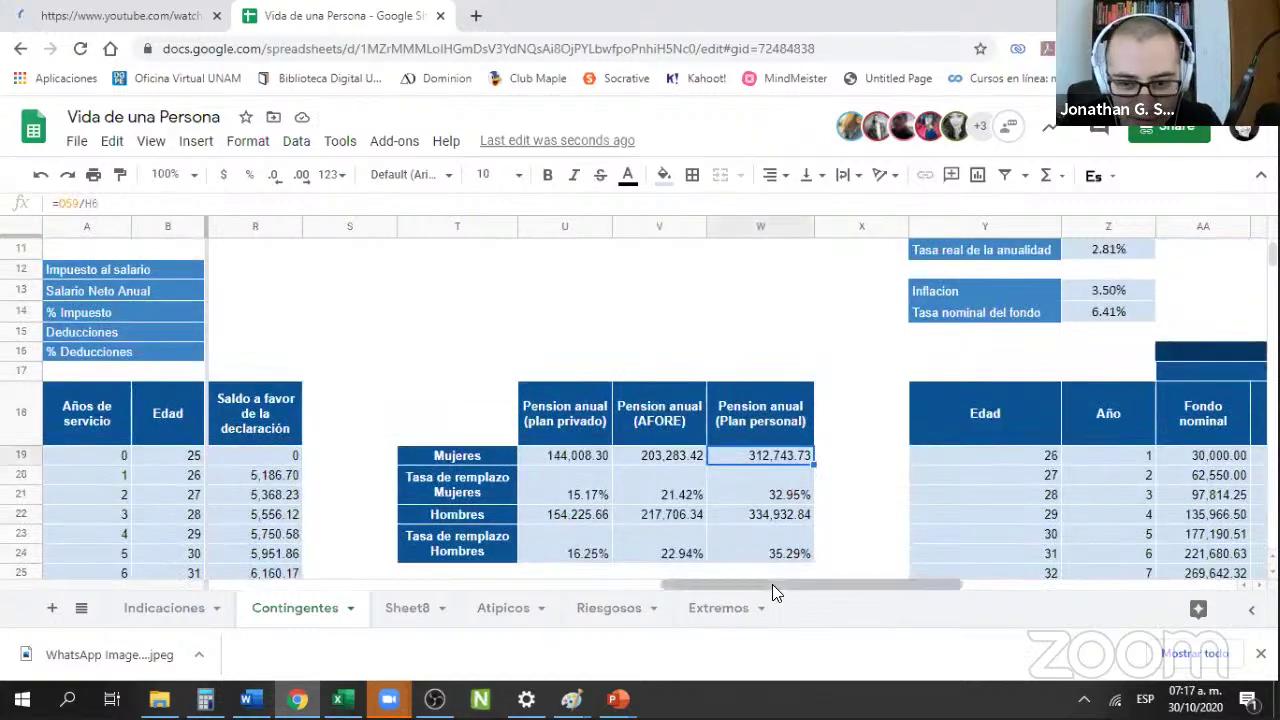
- Change the Edad de inicio de trabajo to 30 in cell C3
{"action": "scroll", "coordinate": [189, 543], "scroll_direction": "left", "scroll_amount": 5}
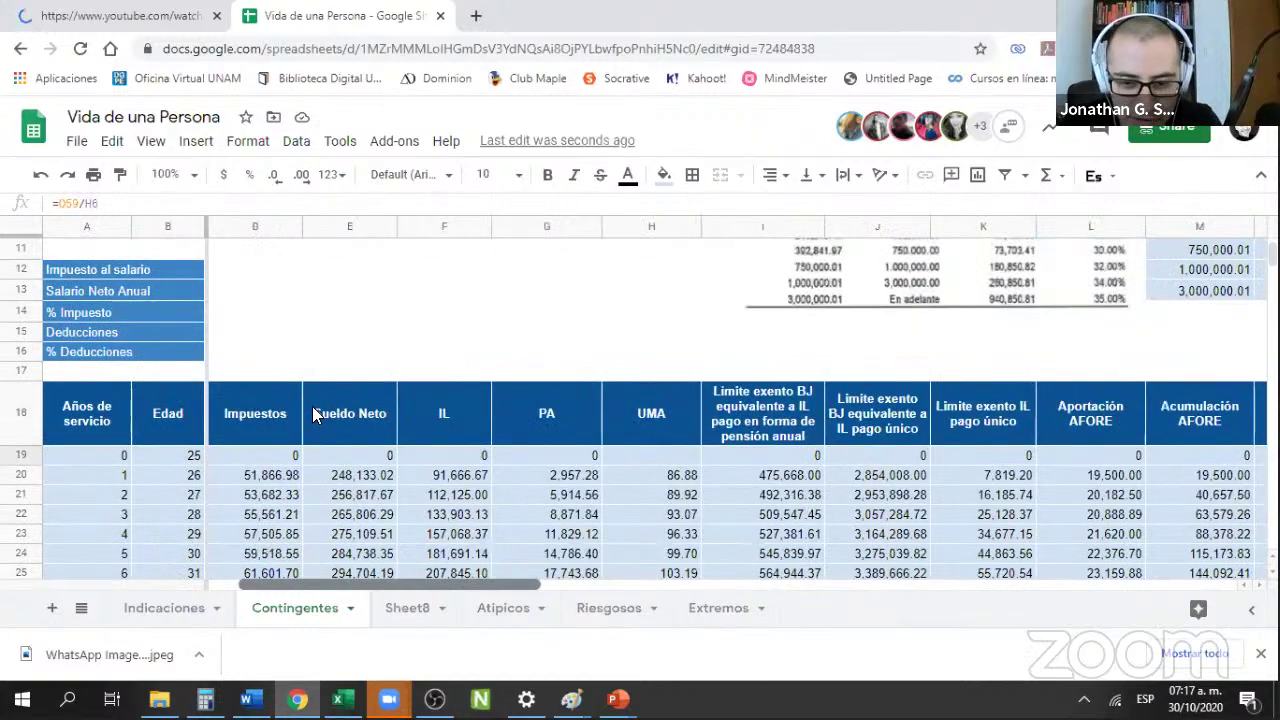
{"action": "scroll", "coordinate": [283, 300], "scroll_direction": "up", "scroll_amount": 2}
{"action": "scroll", "coordinate": [288, 305], "scroll_direction": "up", "scroll_amount": 1}
{"action": "left_click", "coordinate": [298, 292]}
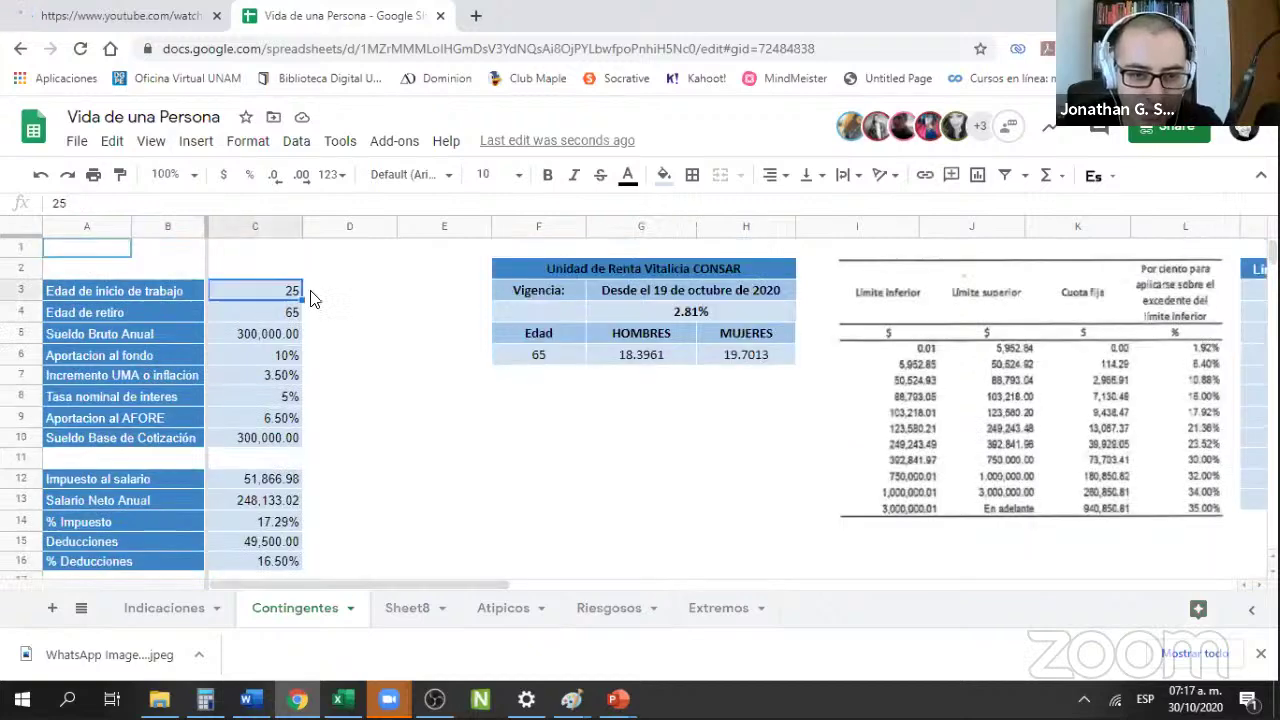
{"action": "type", "text": "30"}
{"action": "key", "text": "BackSpace"}
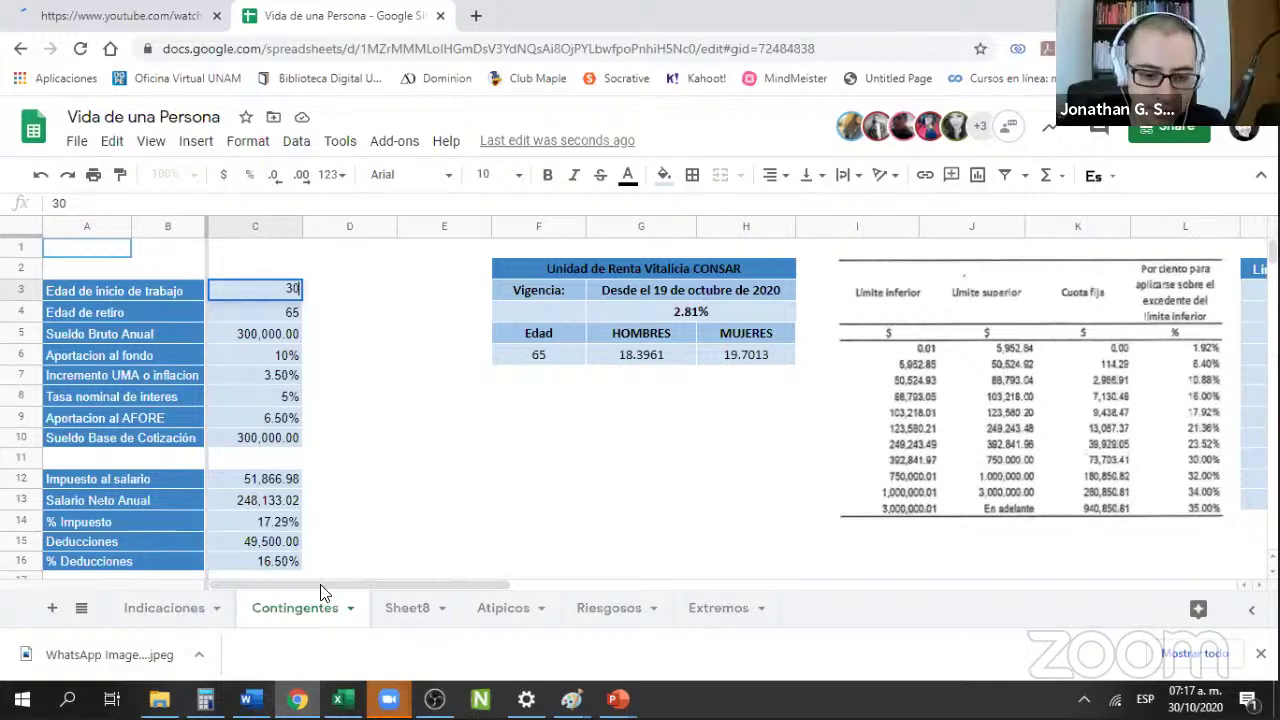
{"action": "key", "text": "Return"}
{"action": "left_click_drag", "start_coordinate": [568, 588], "coordinate": [750, 584]}
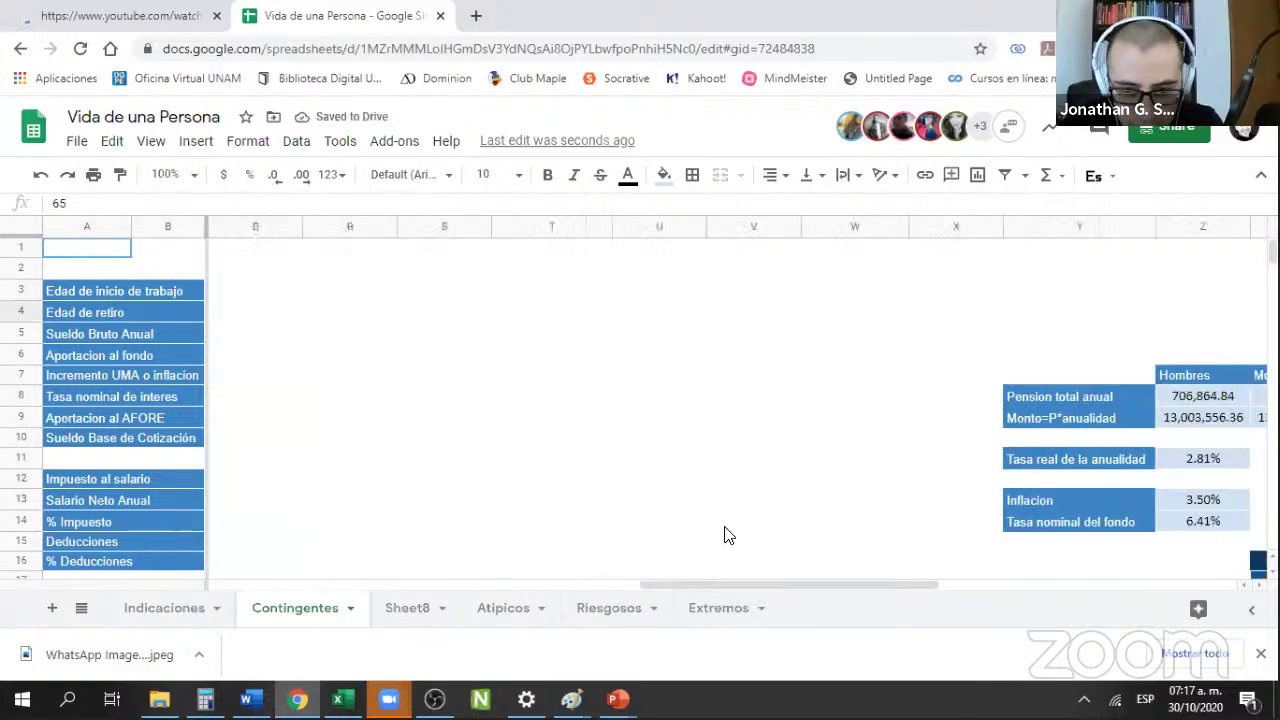
- Compare the pension summary on the Contingentes sheet with the Datos and Planes de Pensiones tables on the Atipicos sheet
{"action": "scroll", "coordinate": [871, 466], "scroll_direction": "down", "scroll_amount": 3}
{"action": "left_click", "coordinate": [870, 457]}
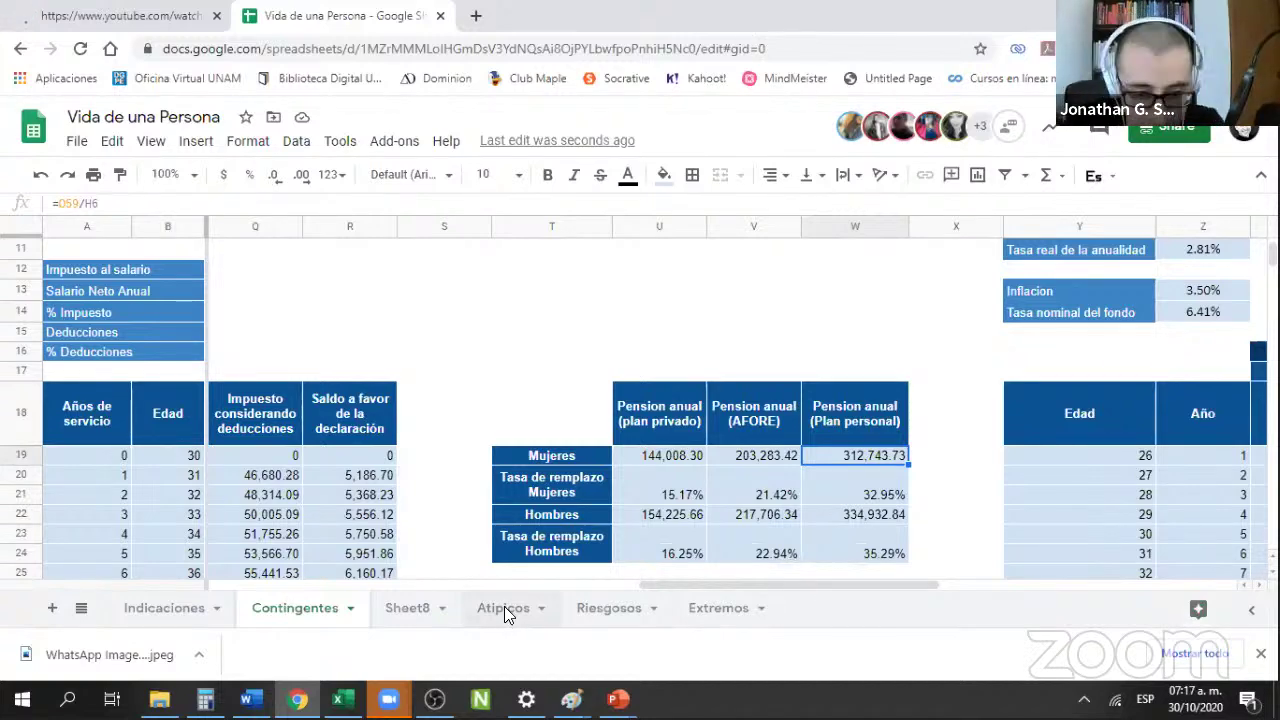
{"action": "key", "text": "alt+Tab"}
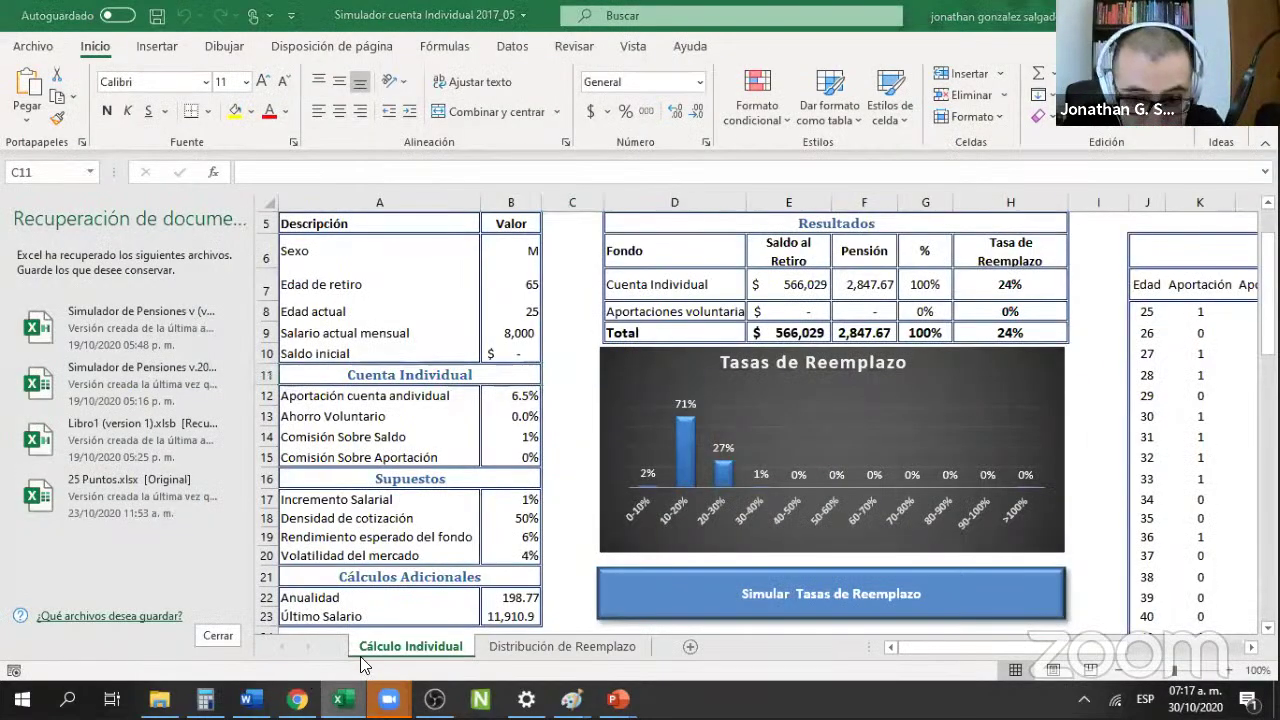
{"action": "key", "text": "alt+Tab"}
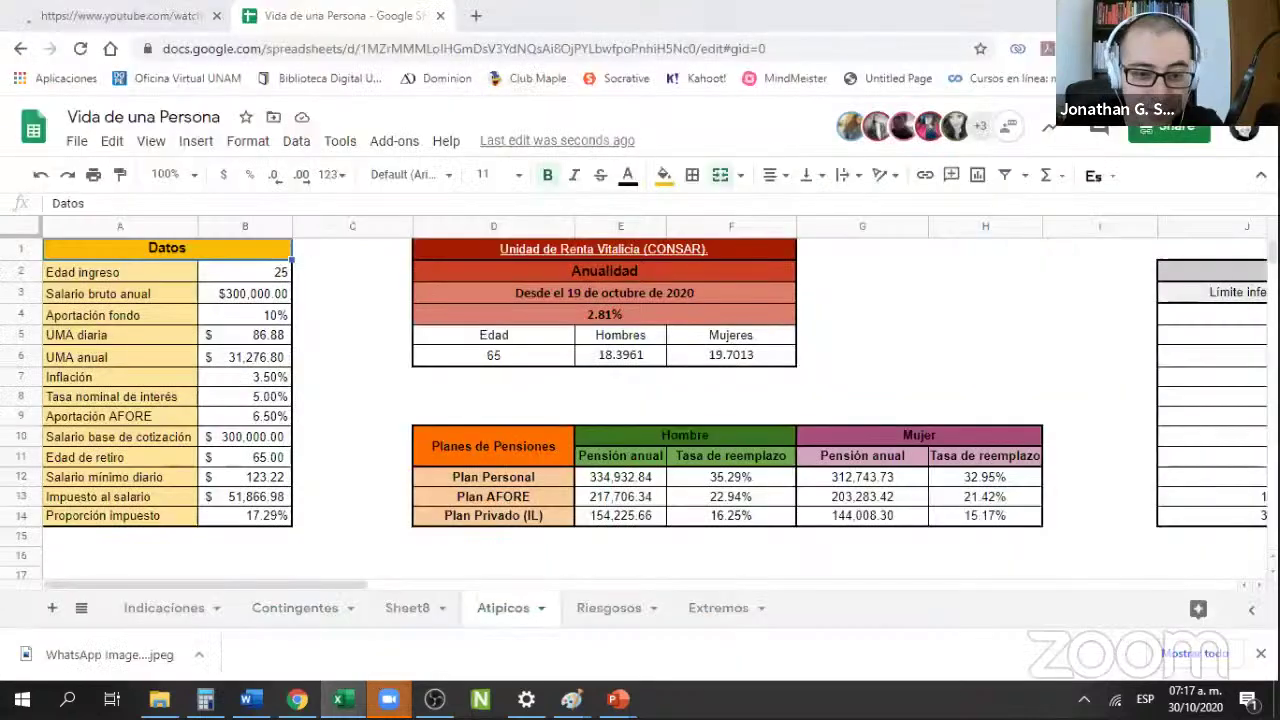
{"action": "mouse_move", "coordinate": [388, 698]}
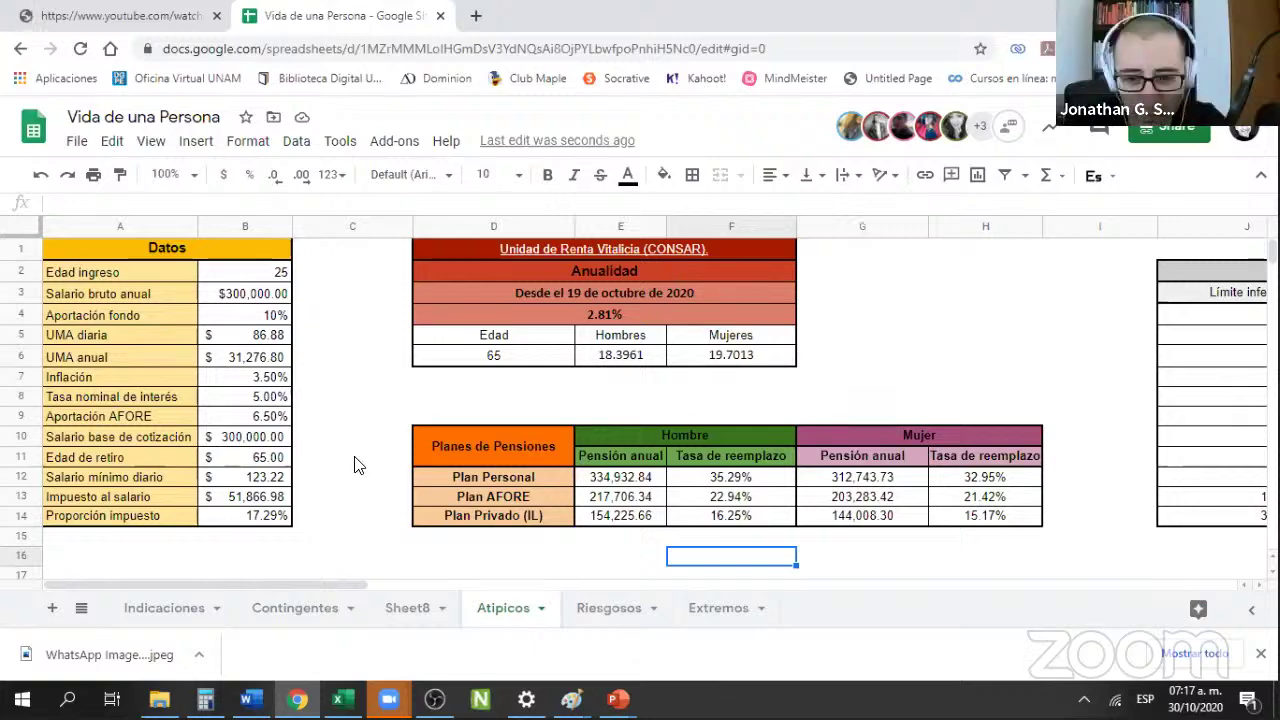
{"action": "left_click", "coordinate": [348, 405]}
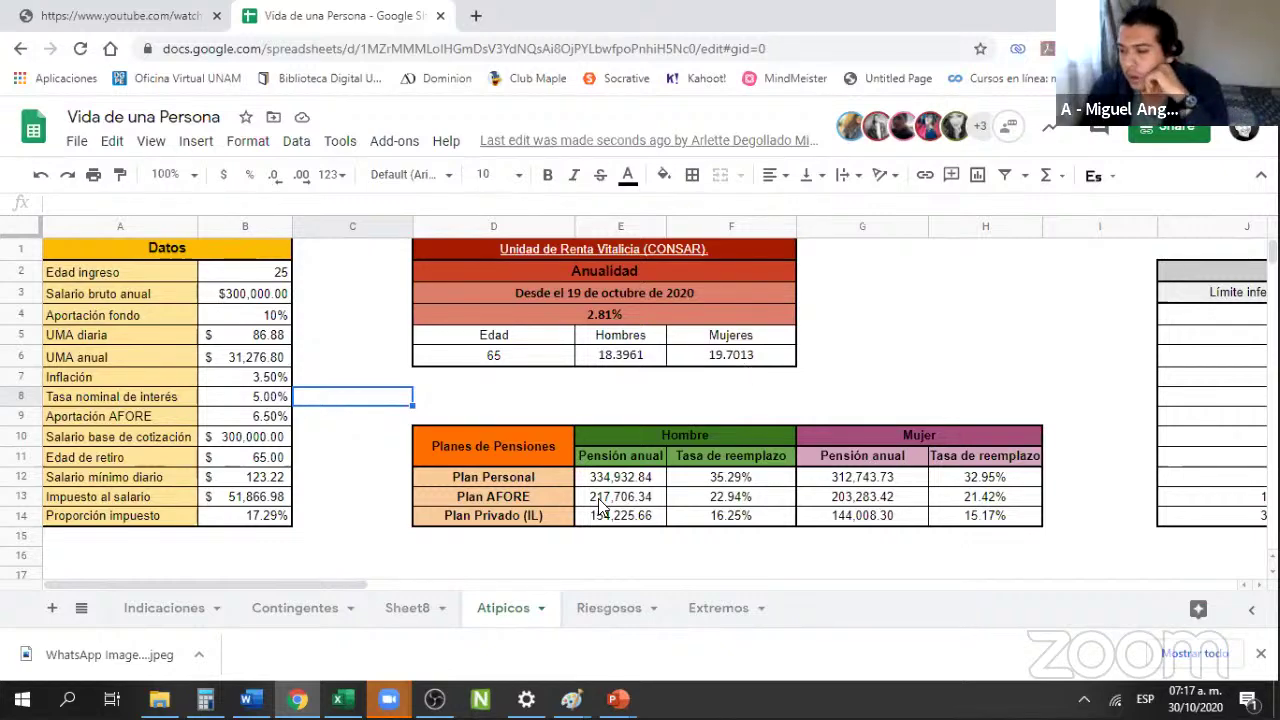
{"action": "scroll", "coordinate": [590, 505], "scroll_direction": "down", "scroll_amount": 3}
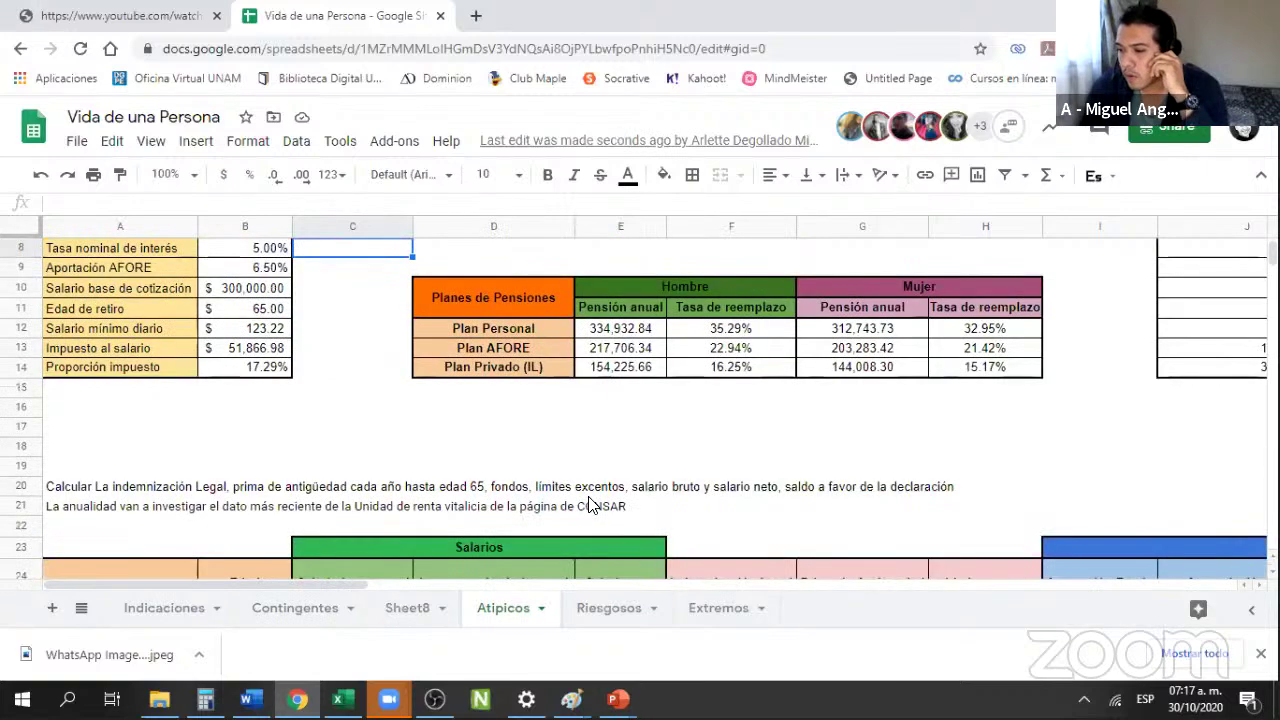
{"action": "scroll", "coordinate": [480, 565], "scroll_direction": "up", "scroll_amount": 3}
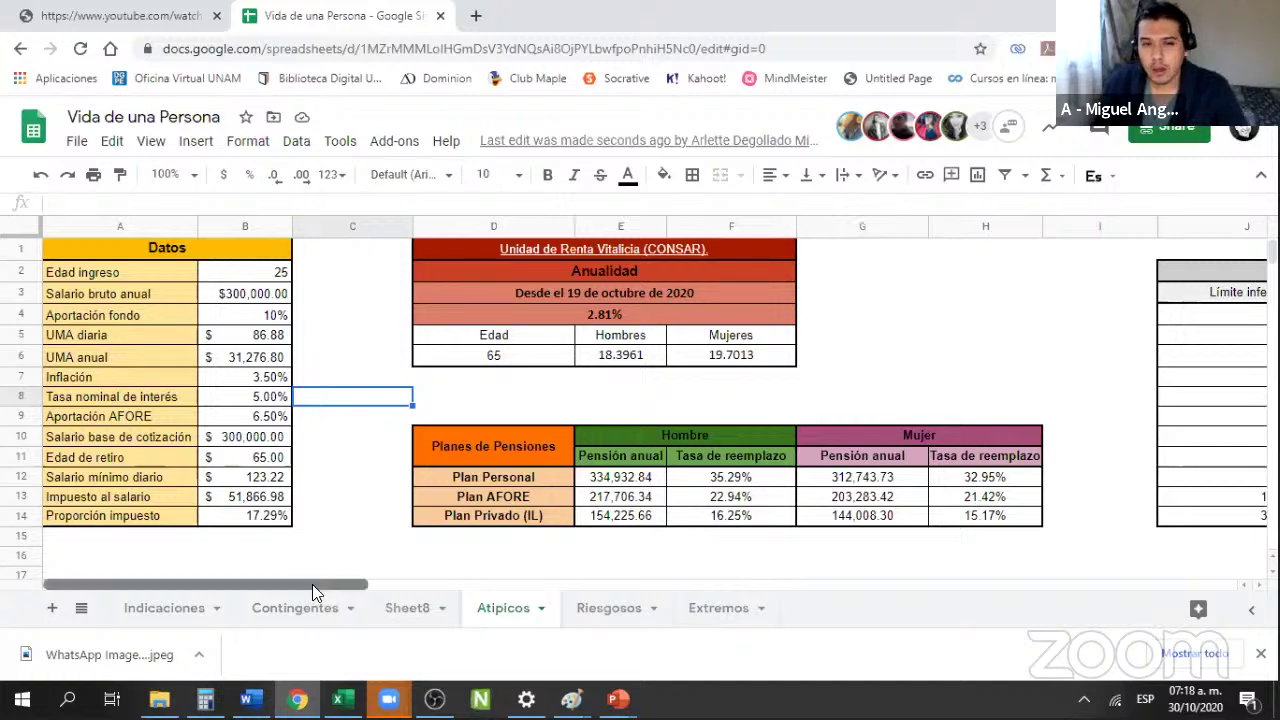
- Review the Atipicos annual tax table, the total pension data for Hombres and Mujeres, and the Desacumulación y acumulación chart
{"action": "scroll", "coordinate": [560, 590], "scroll_direction": "right", "scroll_amount": 5}
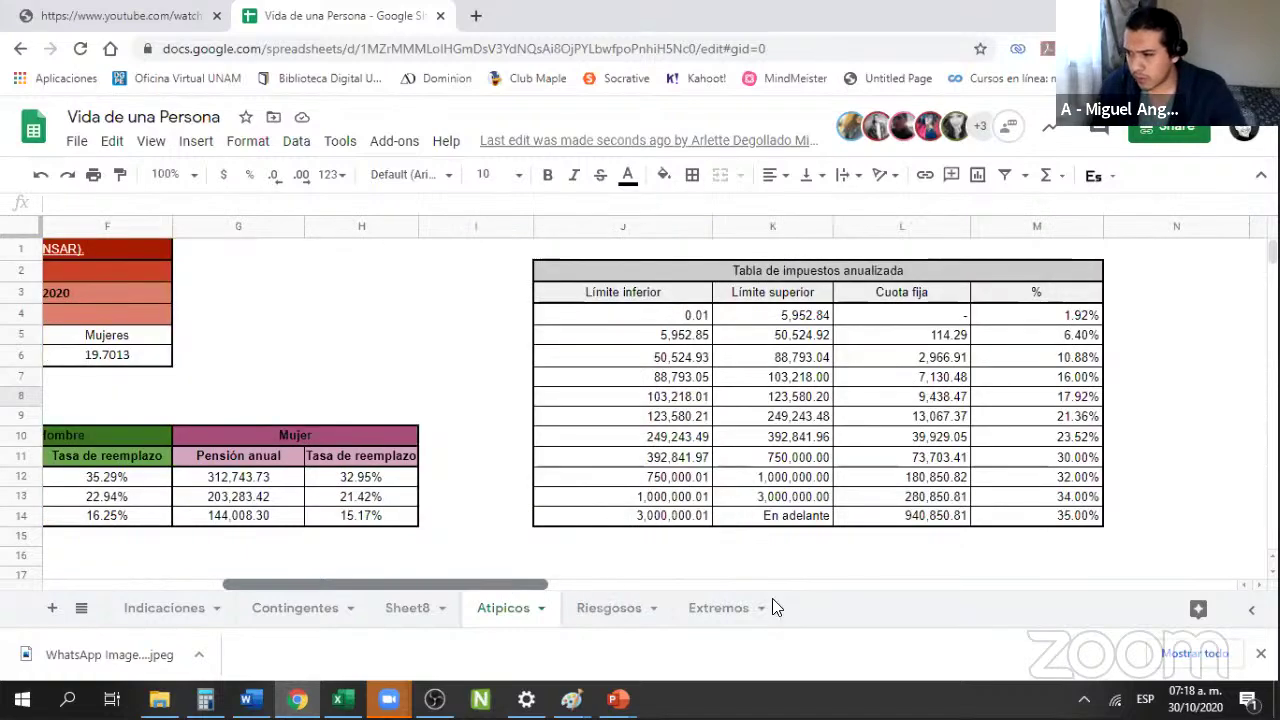
{"action": "scroll", "coordinate": [800, 604], "scroll_direction": "right", "scroll_amount": 10}
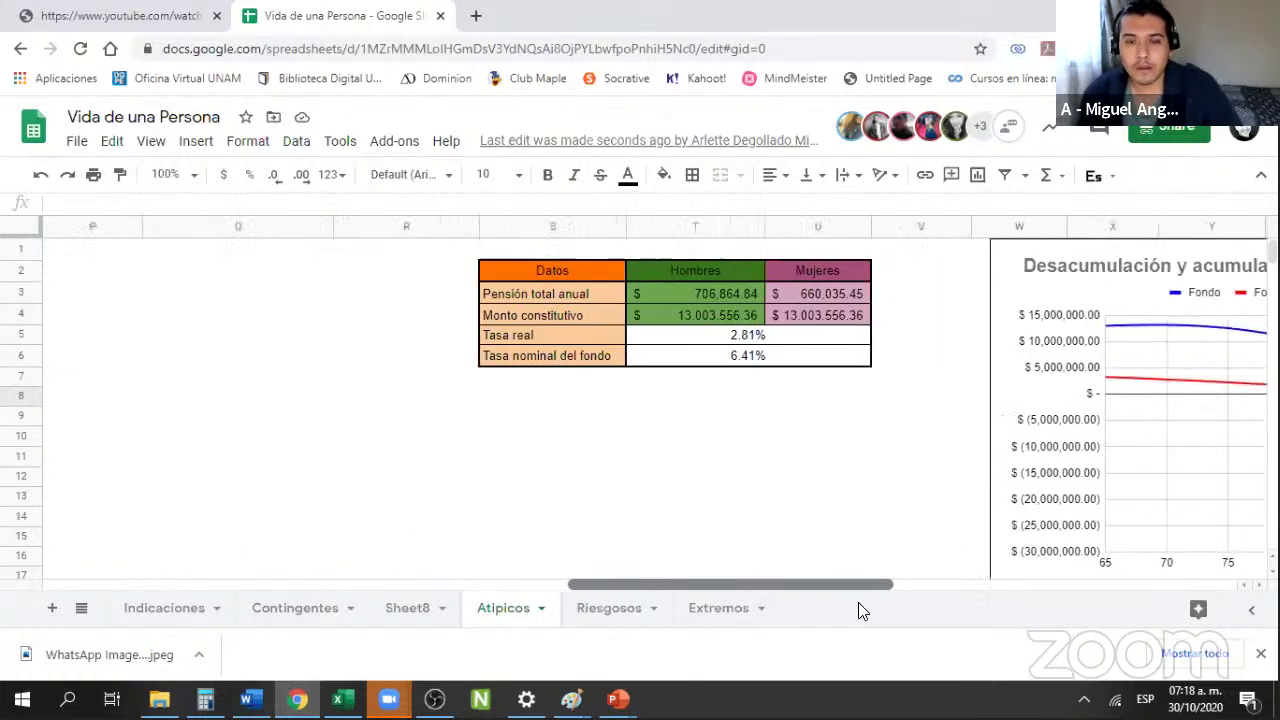
{"action": "scroll", "coordinate": [983, 609], "scroll_direction": "right", "scroll_amount": 5}
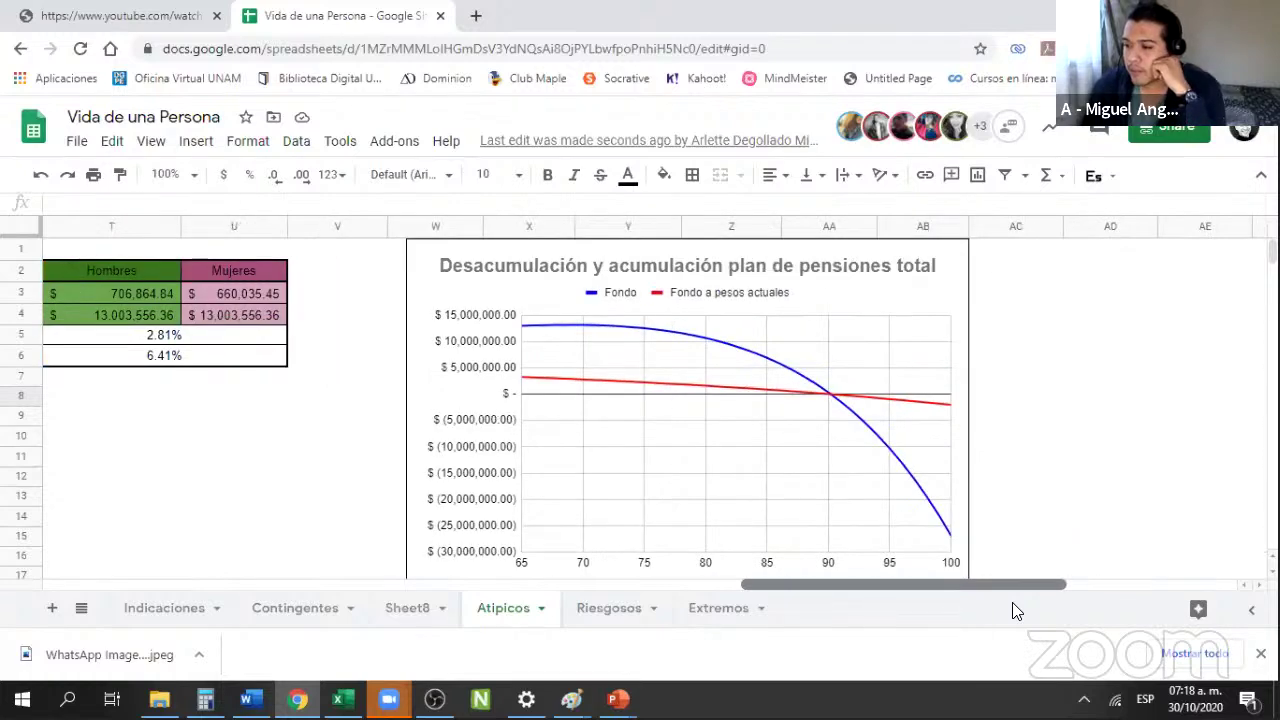
{"action": "scroll", "coordinate": [983, 608], "scroll_direction": "left", "scroll_amount": 1}
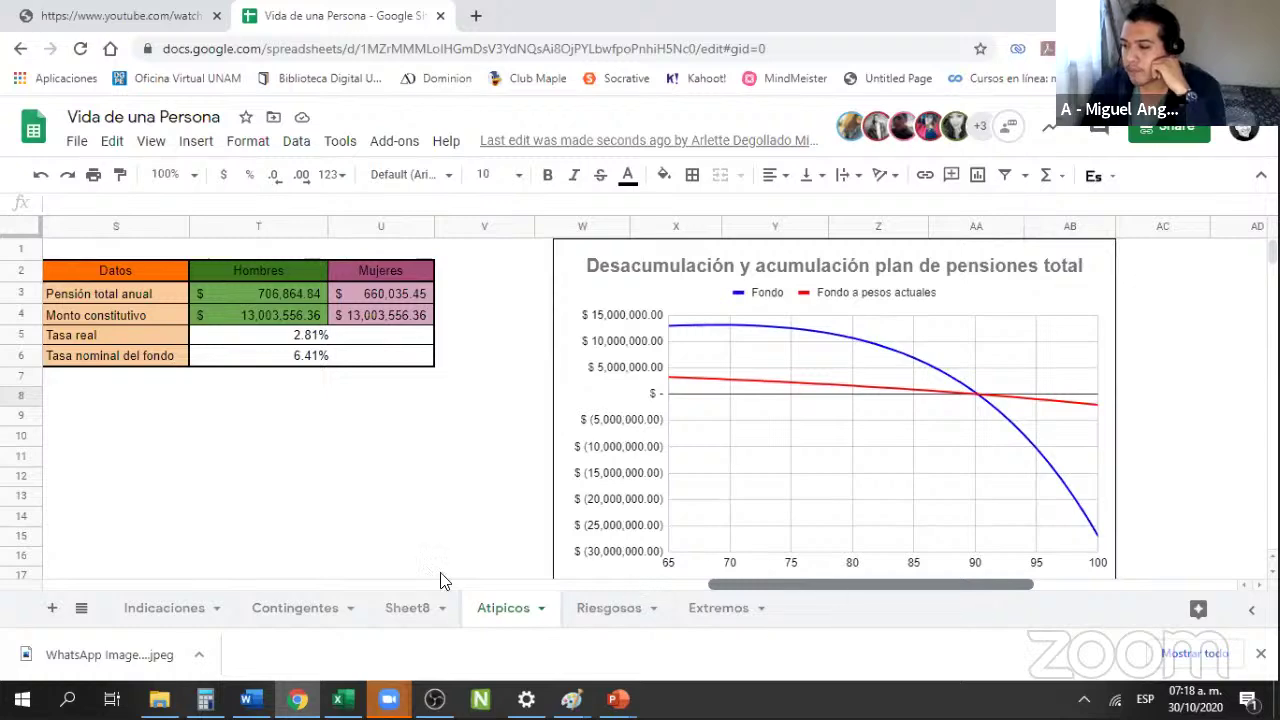
{"action": "scroll", "coordinate": [443, 580], "scroll_direction": "left", "scroll_amount": 5}
{"action": "scroll", "coordinate": [277, 490], "scroll_direction": "left", "scroll_amount": 5}
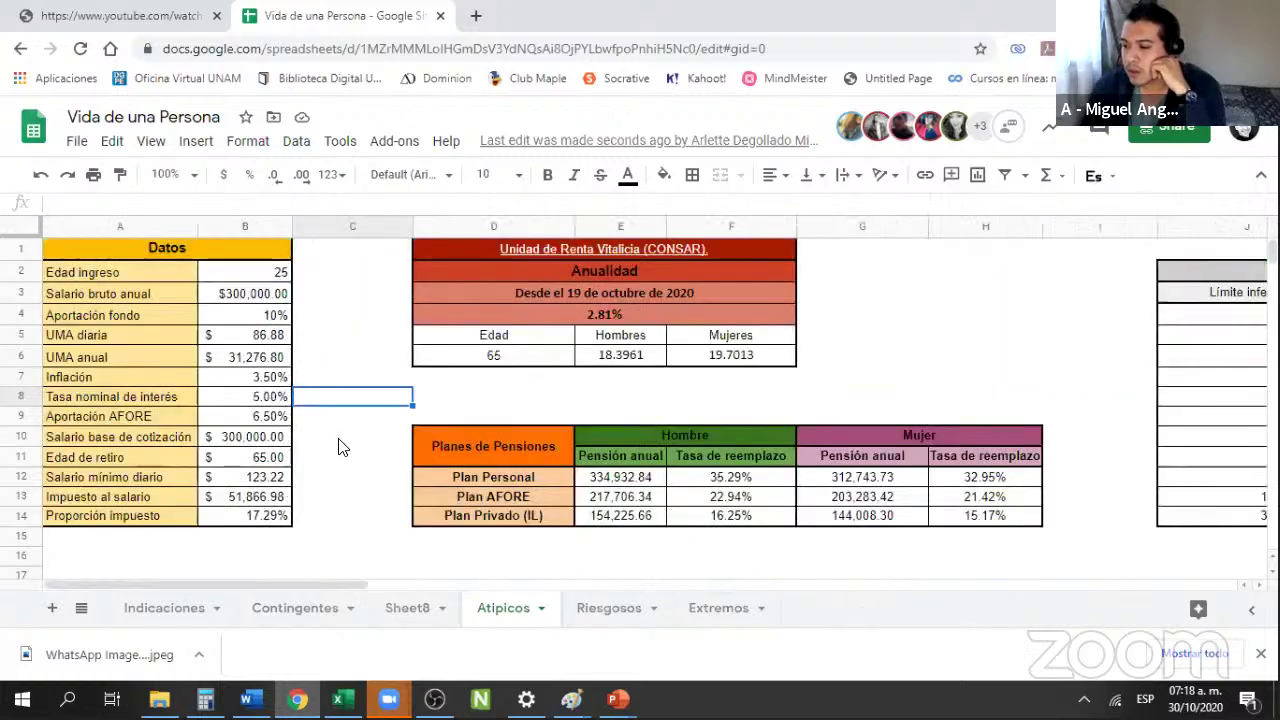
- Examine the yearly Atipicos projection of salaries, Indemnización Legal and Prima de Antigüedad through the final row at age 65
{"action": "scroll", "coordinate": [340, 440], "scroll_direction": "down", "scroll_amount": 2}
{"action": "scroll", "coordinate": [370, 430], "scroll_direction": "down", "scroll_amount": 3}
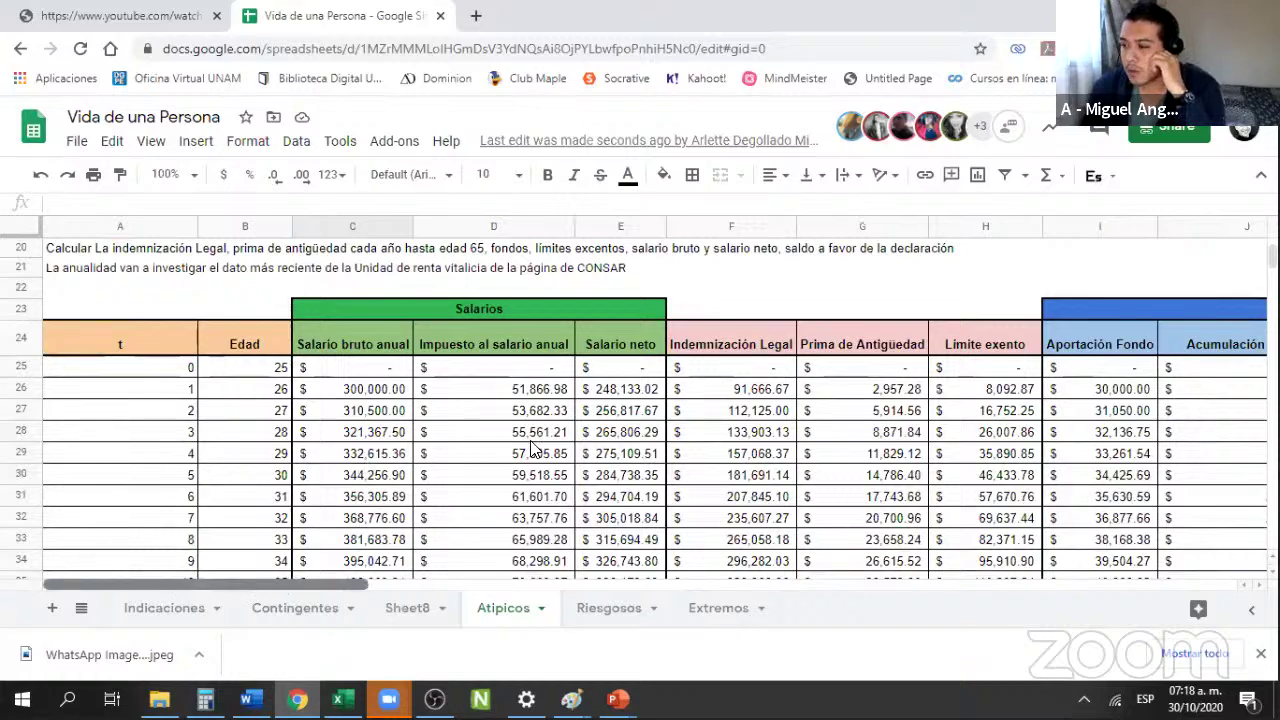
{"action": "scroll", "coordinate": [535, 447], "scroll_direction": "down", "scroll_amount": 2}
{"action": "scroll", "coordinate": [530, 445], "scroll_direction": "down", "scroll_amount": 4}
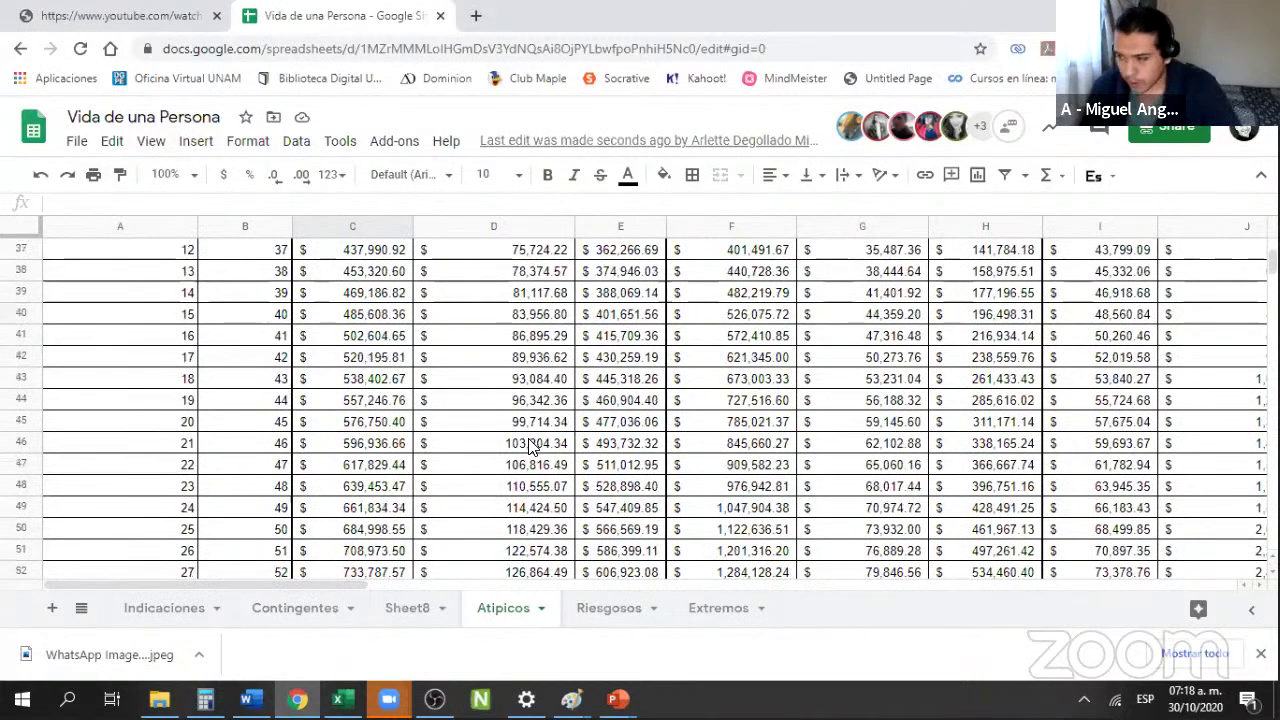
{"action": "scroll", "coordinate": [514, 443], "scroll_direction": "down", "scroll_amount": 3}
{"action": "scroll", "coordinate": [507, 443], "scroll_direction": "down", "scroll_amount": 5}
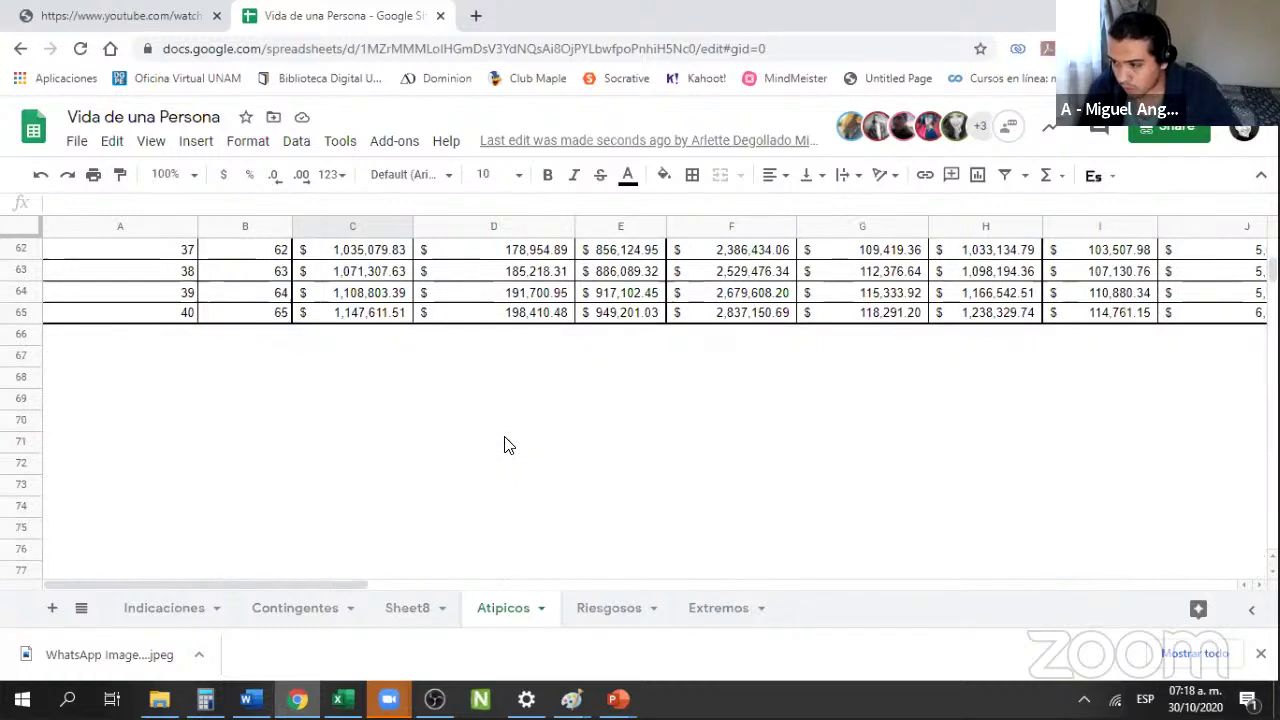
{"action": "scroll", "coordinate": [505, 445], "scroll_direction": "up", "scroll_amount": 8}
{"action": "scroll", "coordinate": [390, 585], "scroll_direction": "up", "scroll_amount": 6}
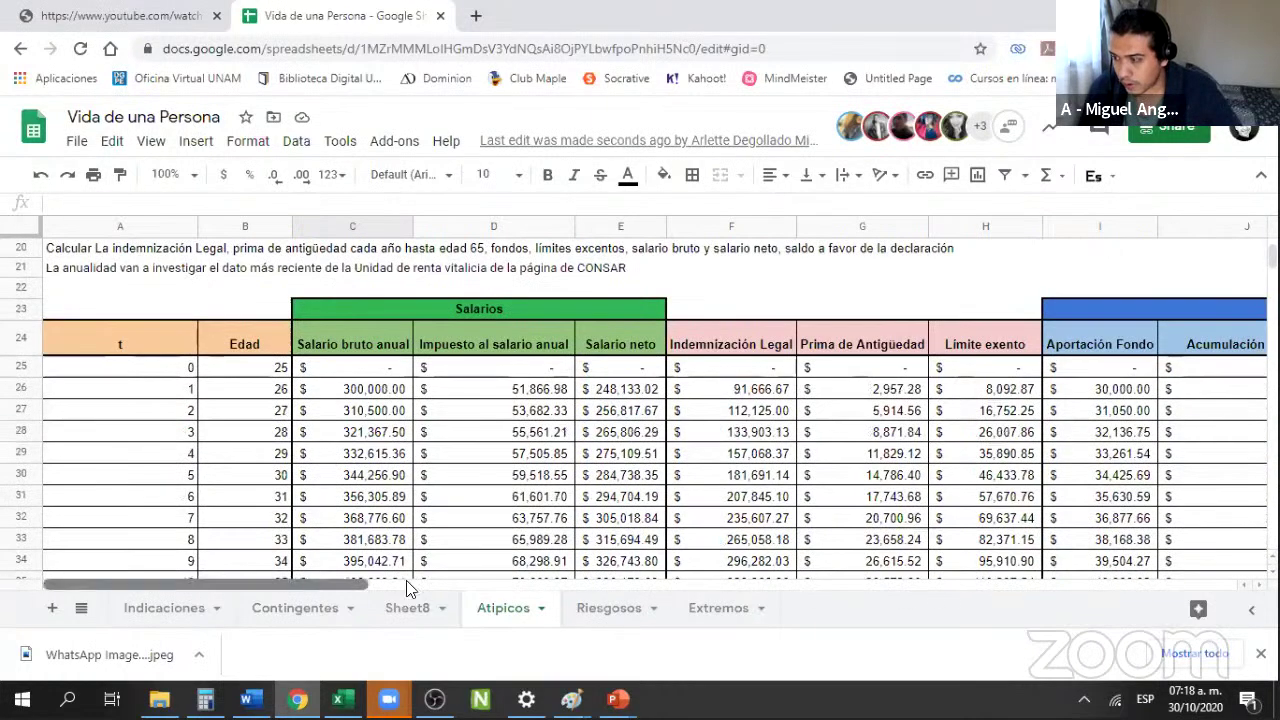
- Examine the Atipicos Fondos and deduction columns, the Fase de desacumulación table, and the adjacent yearly fund table's starting age
{"action": "scroll", "coordinate": [604, 590], "scroll_direction": "right", "scroll_amount": 10}
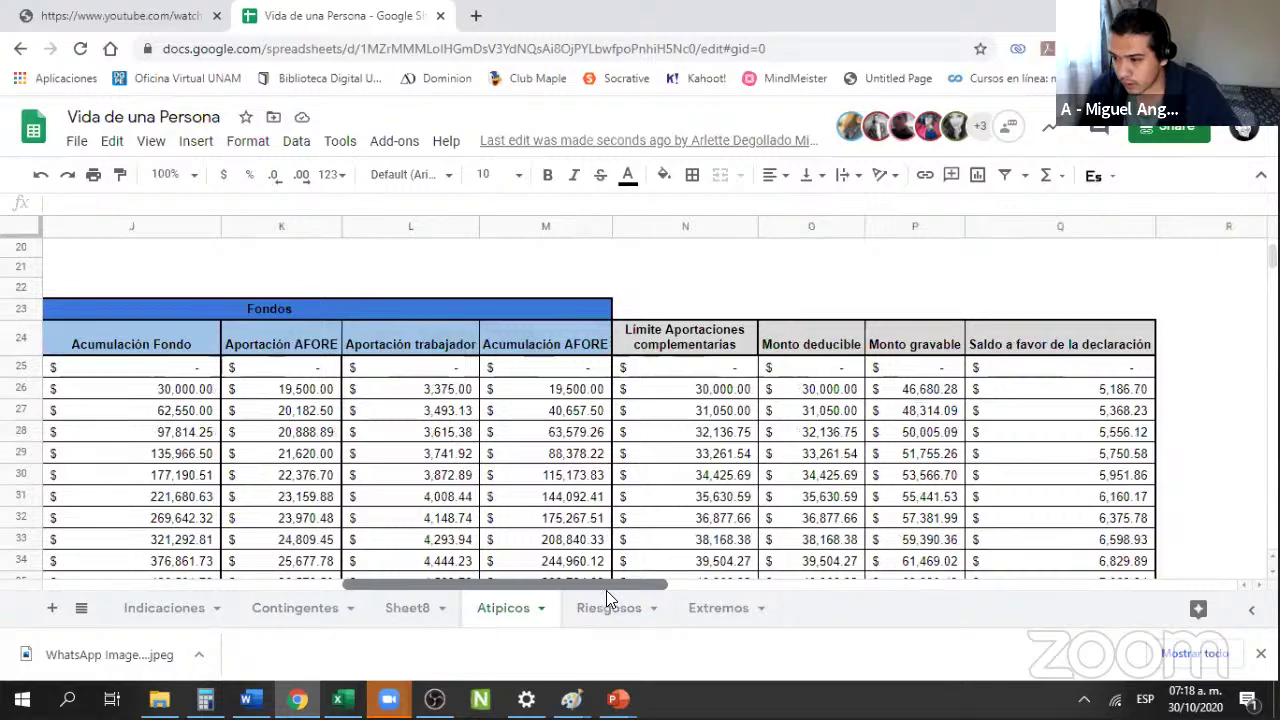
{"action": "scroll", "coordinate": [640, 591], "scroll_direction": "right", "scroll_amount": 4}
{"action": "scroll", "coordinate": [698, 596], "scroll_direction": "right", "scroll_amount": 3}
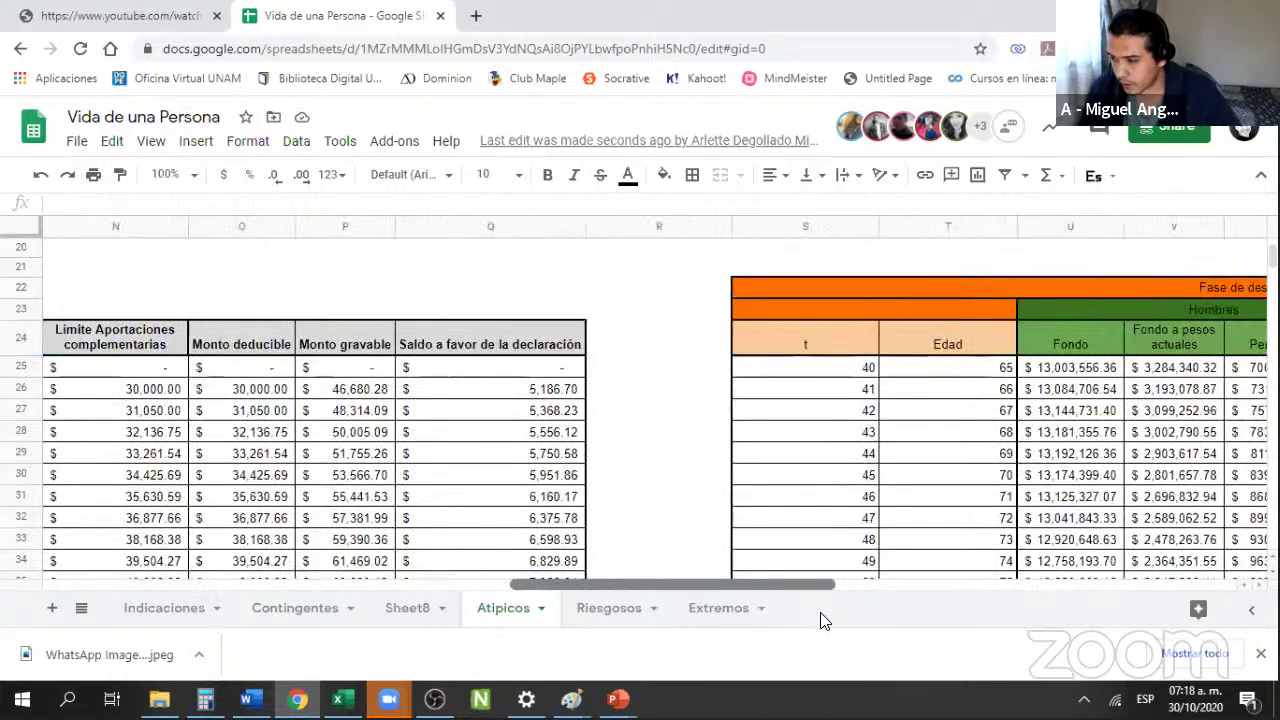
{"action": "scroll", "coordinate": [273, 440], "scroll_direction": "right", "scroll_amount": 4}
{"action": "left_click", "coordinate": [158, 370]}
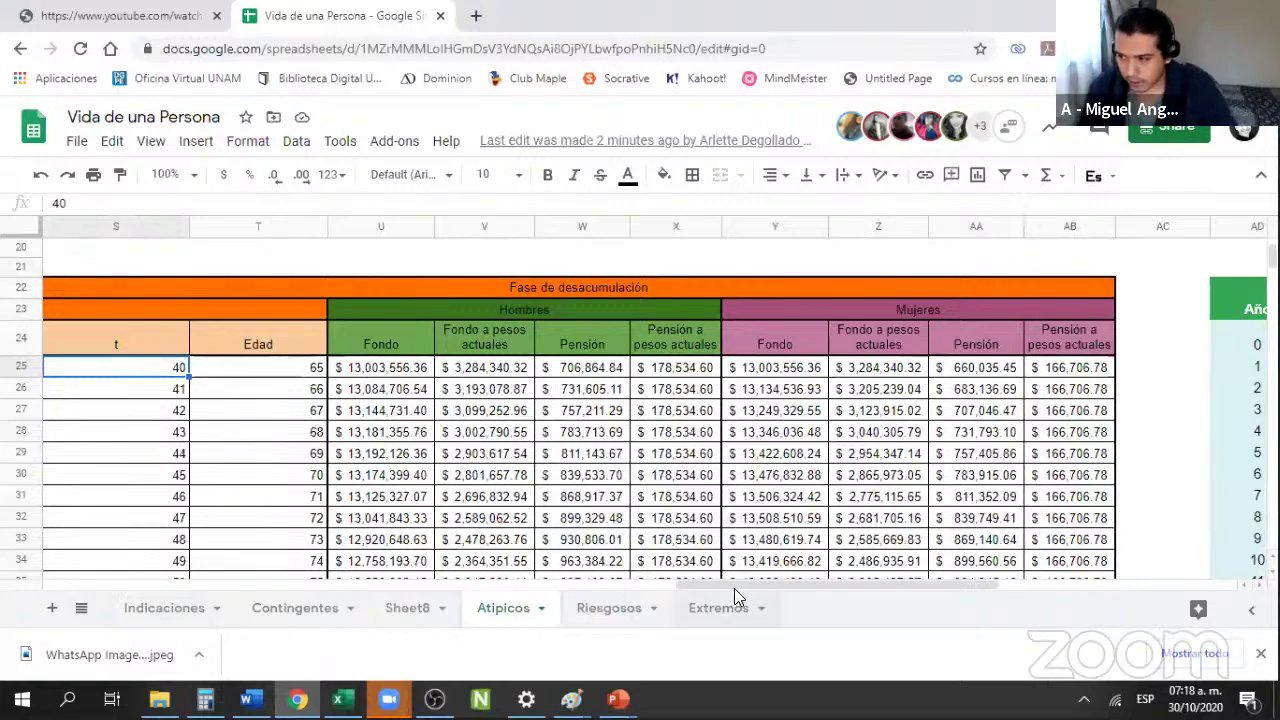
{"action": "left_click_drag", "start_coordinate": [856, 586], "coordinate": [1014, 588]}
{"action": "scroll", "coordinate": [784, 478], "scroll_direction": "right", "scroll_amount": 3}
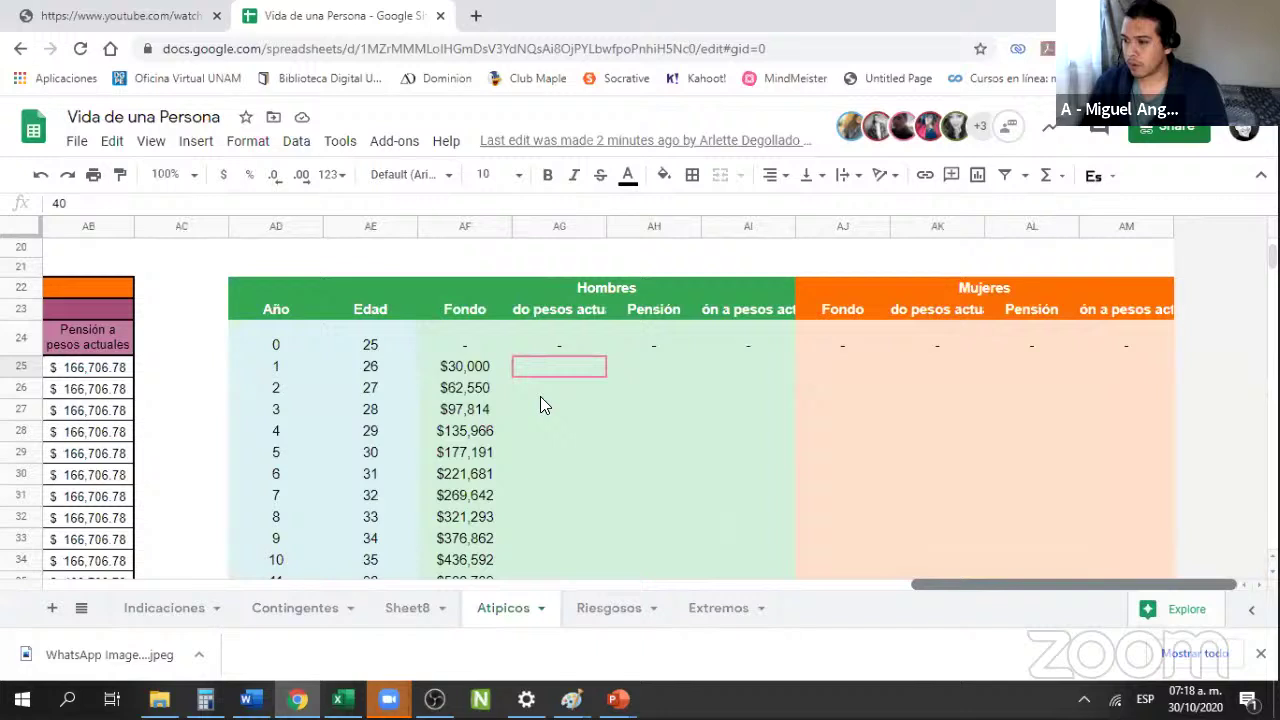
{"action": "left_click", "coordinate": [370, 345]}
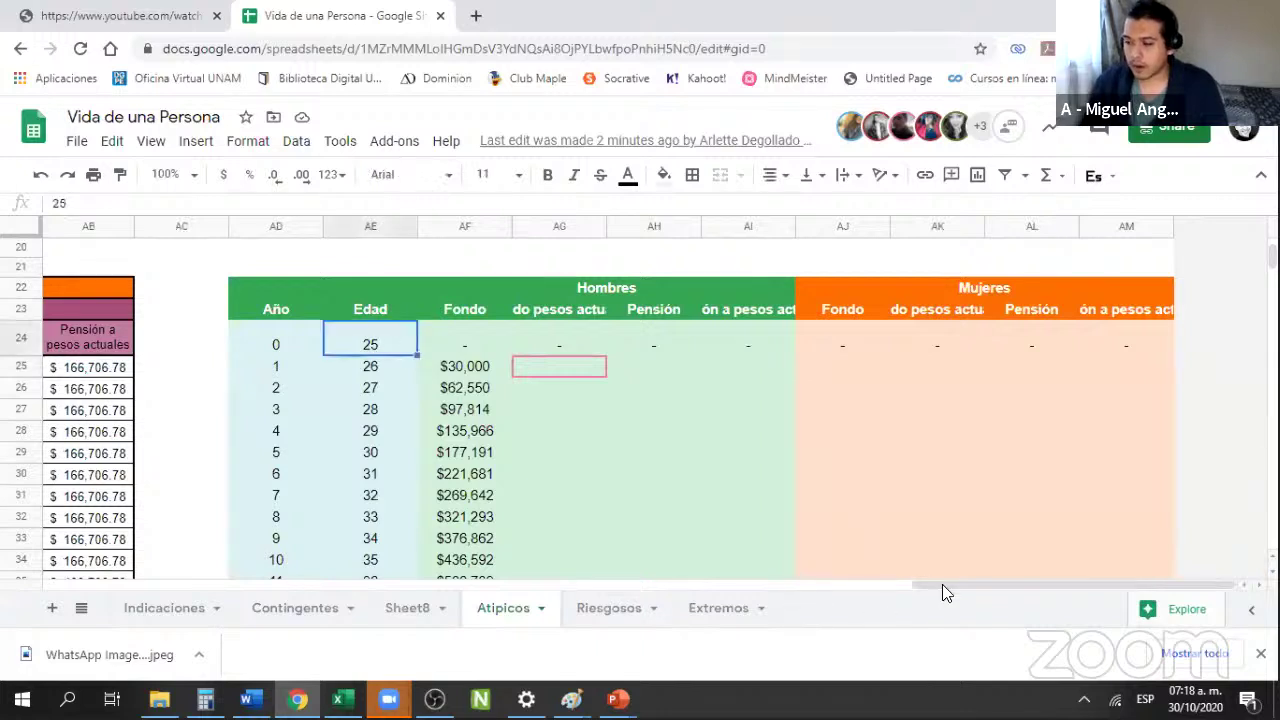
{"action": "left_click_drag", "start_coordinate": [988, 591], "coordinate": [62, 567]}
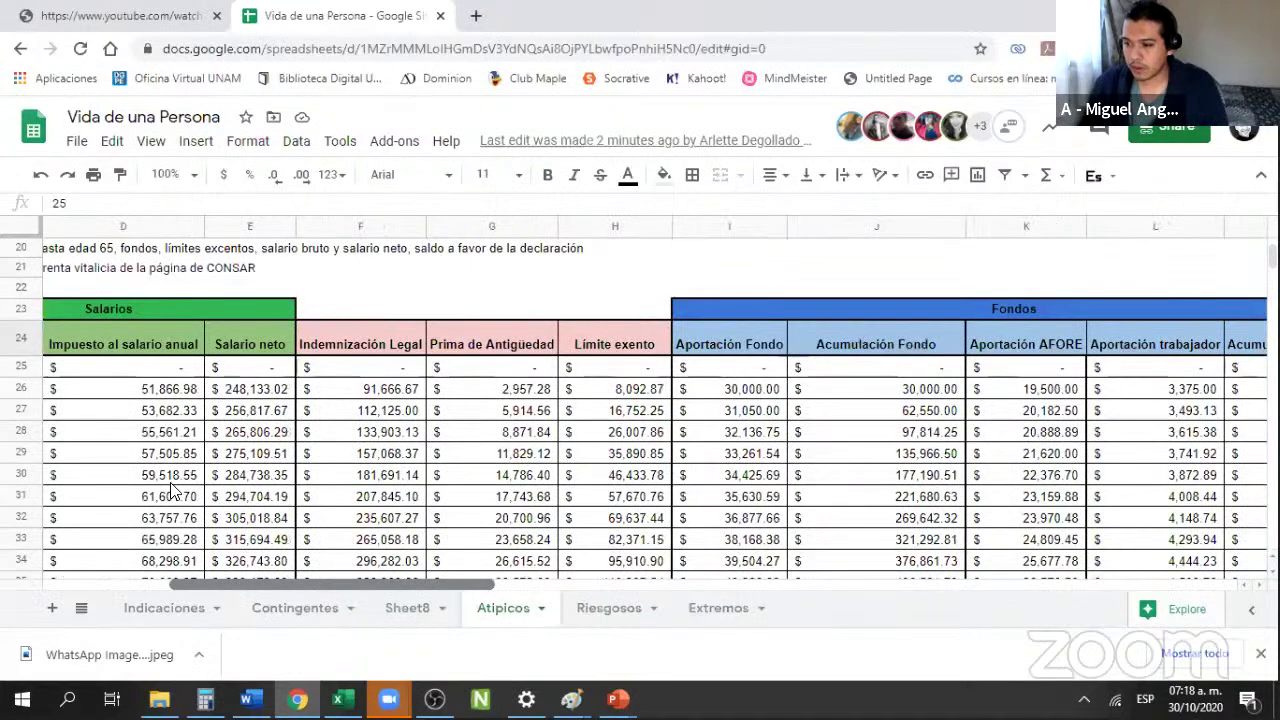
{"action": "scroll", "coordinate": [170, 490], "scroll_direction": "up", "scroll_amount": 3}
{"action": "scroll", "coordinate": [386, 376], "scroll_direction": "up", "scroll_amount": 3}
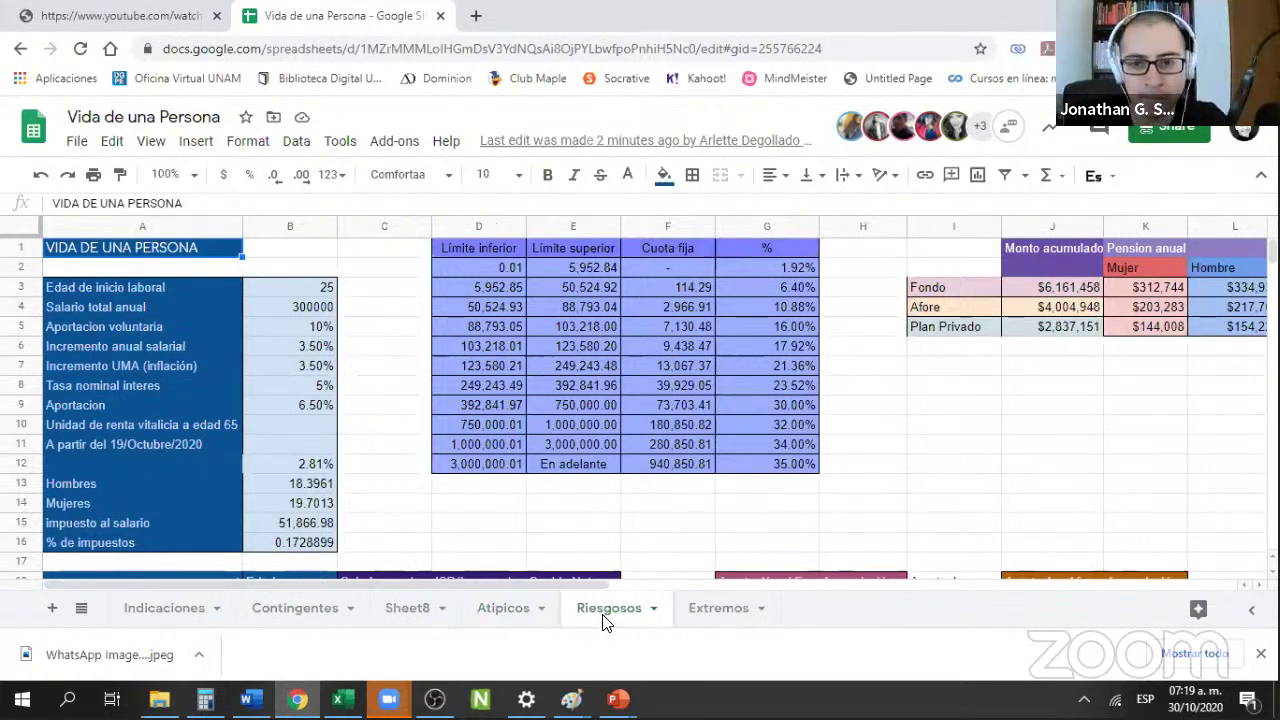
- Review the Riesgosos sheet's input data, including the Edad de inicio laboral cell, along with its tax table and pension summary
{"action": "left_click", "coordinate": [538, 582]}
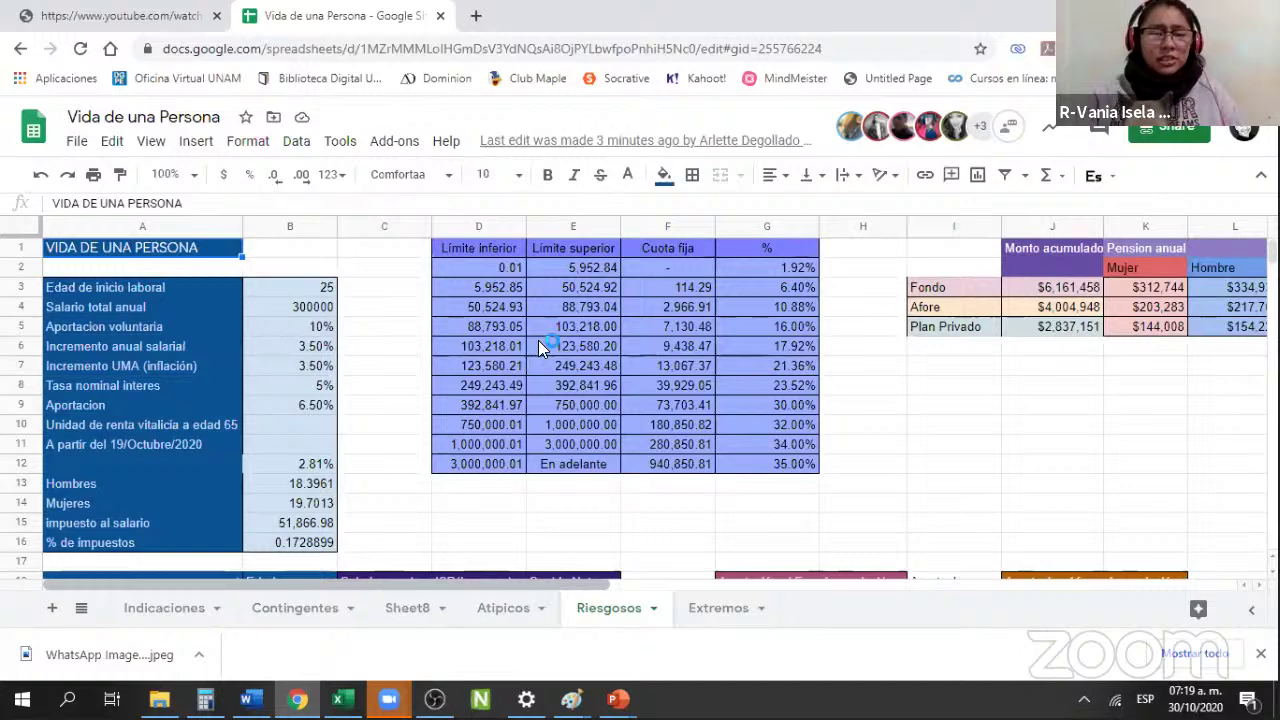
{"action": "left_click", "coordinate": [310, 287]}
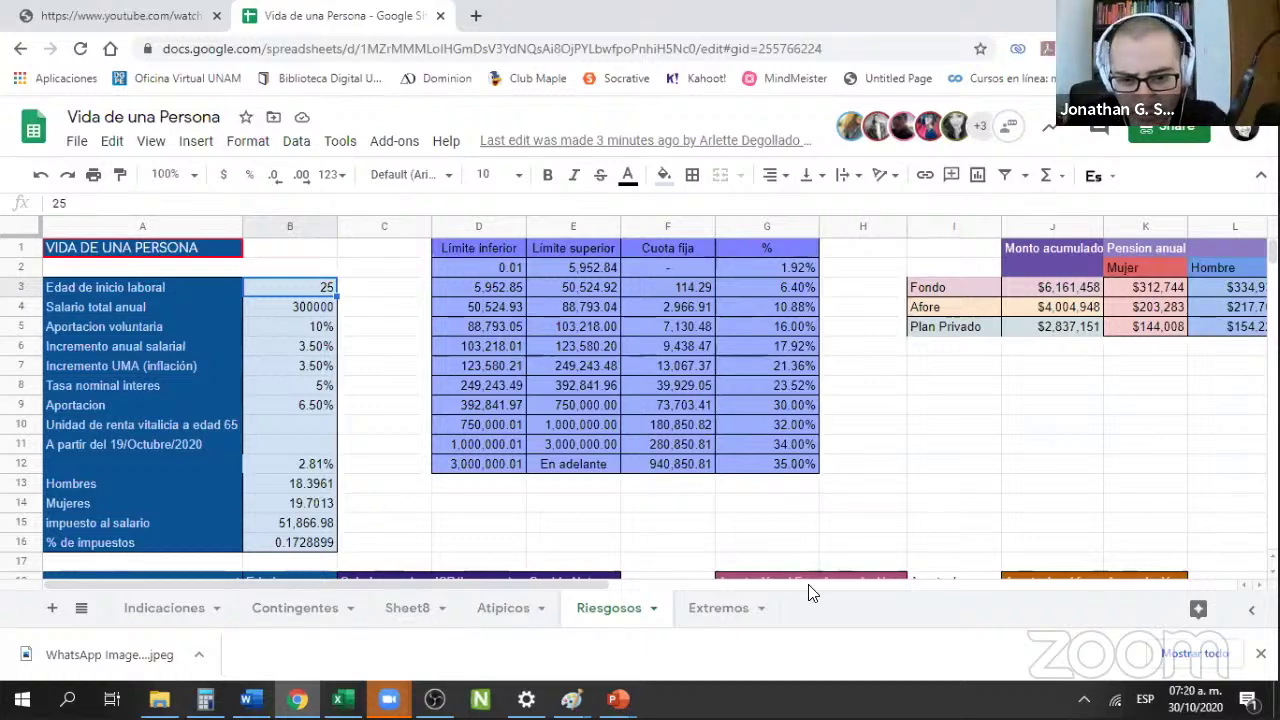
{"action": "scroll", "coordinate": [680, 570], "scroll_direction": "right", "scroll_amount": 3}
{"action": "scroll", "coordinate": [552, 552], "scroll_direction": "right", "scroll_amount": 5}
{"action": "scroll", "coordinate": [320, 542], "scroll_direction": "left", "scroll_amount": 8}
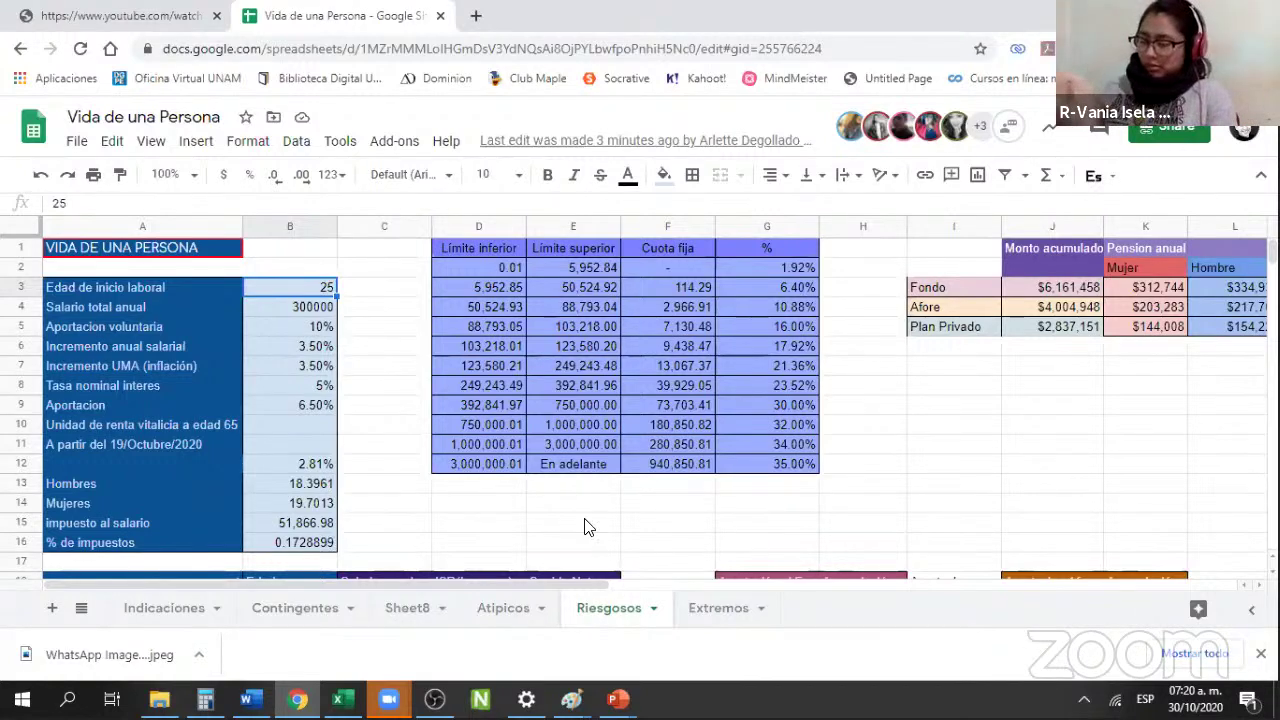
{"action": "left_click", "coordinate": [502, 513]}
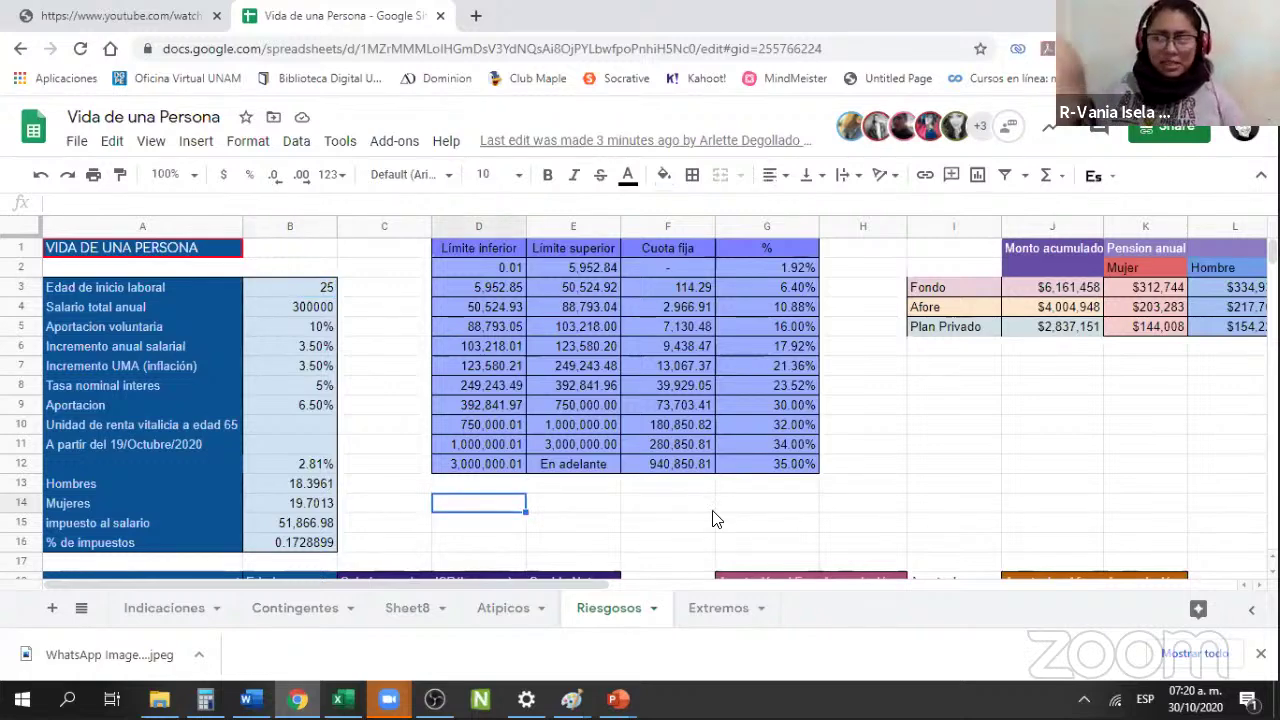
{"action": "key", "text": "shift+Right"}
{"action": "key", "text": "shift+Right"}
{"action": "key", "text": "shift+Right"}
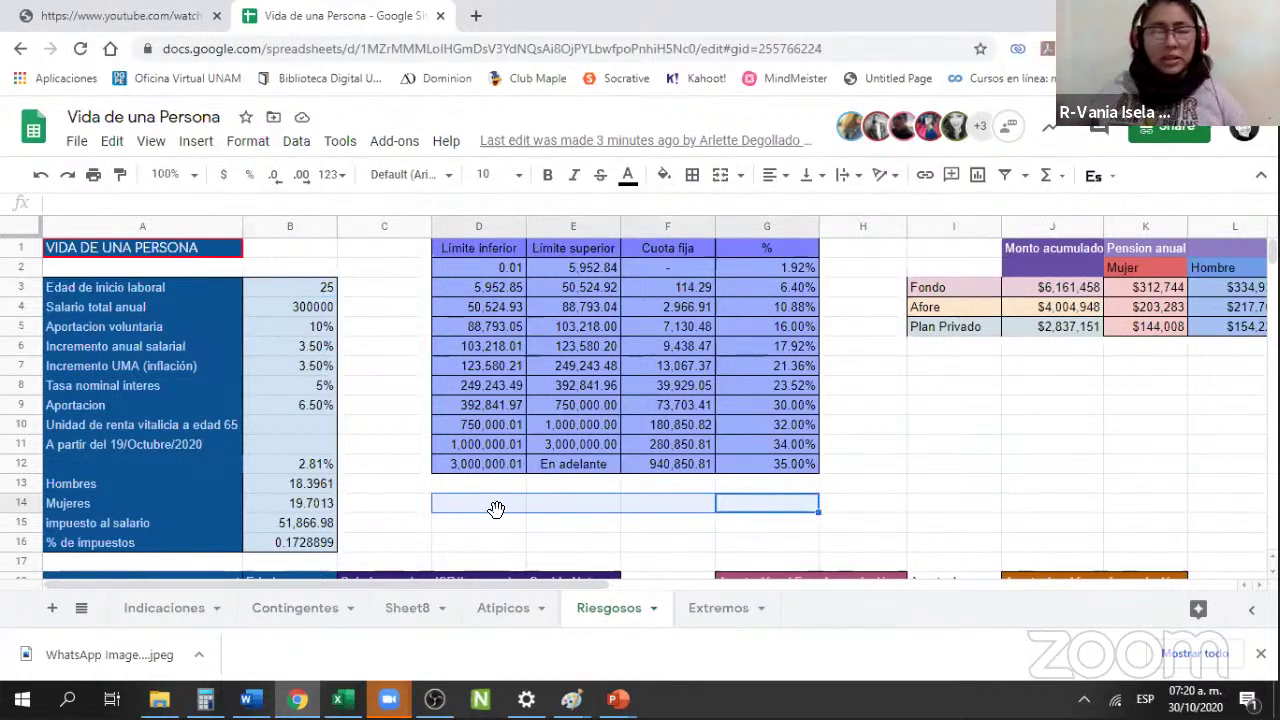
{"action": "left_click", "coordinate": [77, 142]}
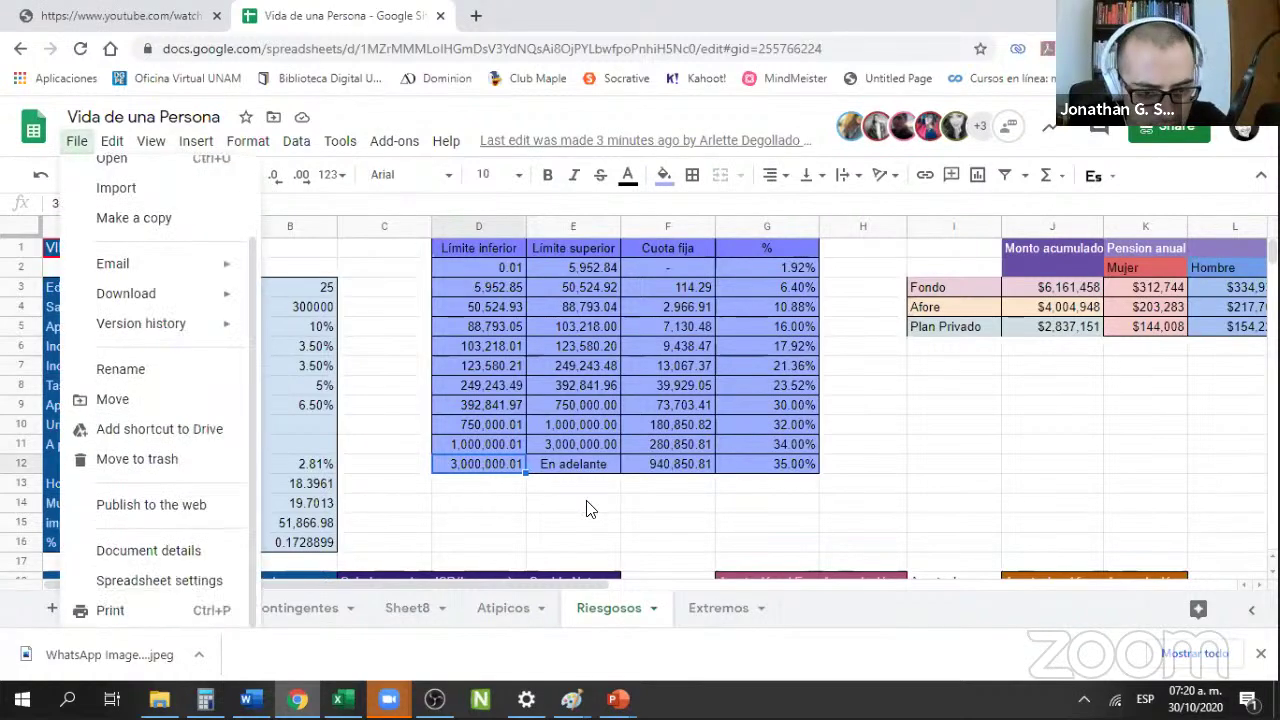
{"action": "left_click", "coordinate": [588, 509]}
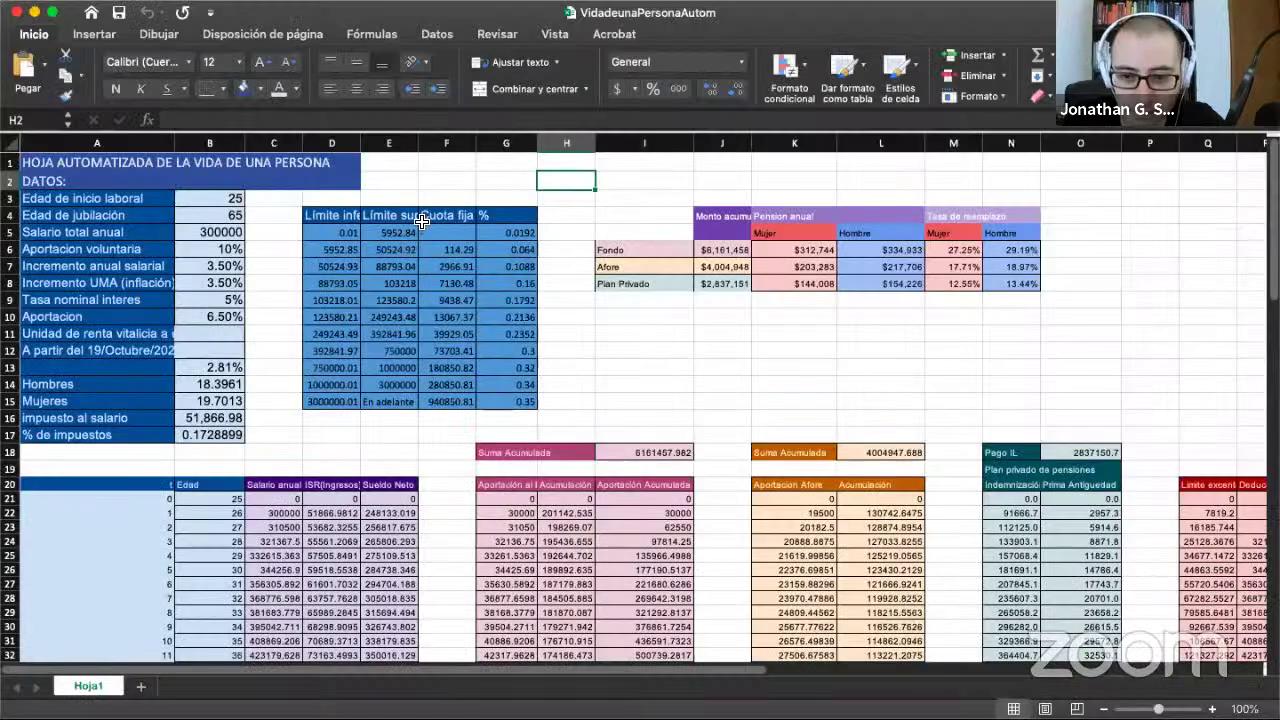
- In the VidadeunaPersonaAutom Excel workbook, zoom to 80%, set the Edad de inicio laboral to 40 and check the yearly projection tables
{"action": "left_click", "coordinate": [394, 199]}
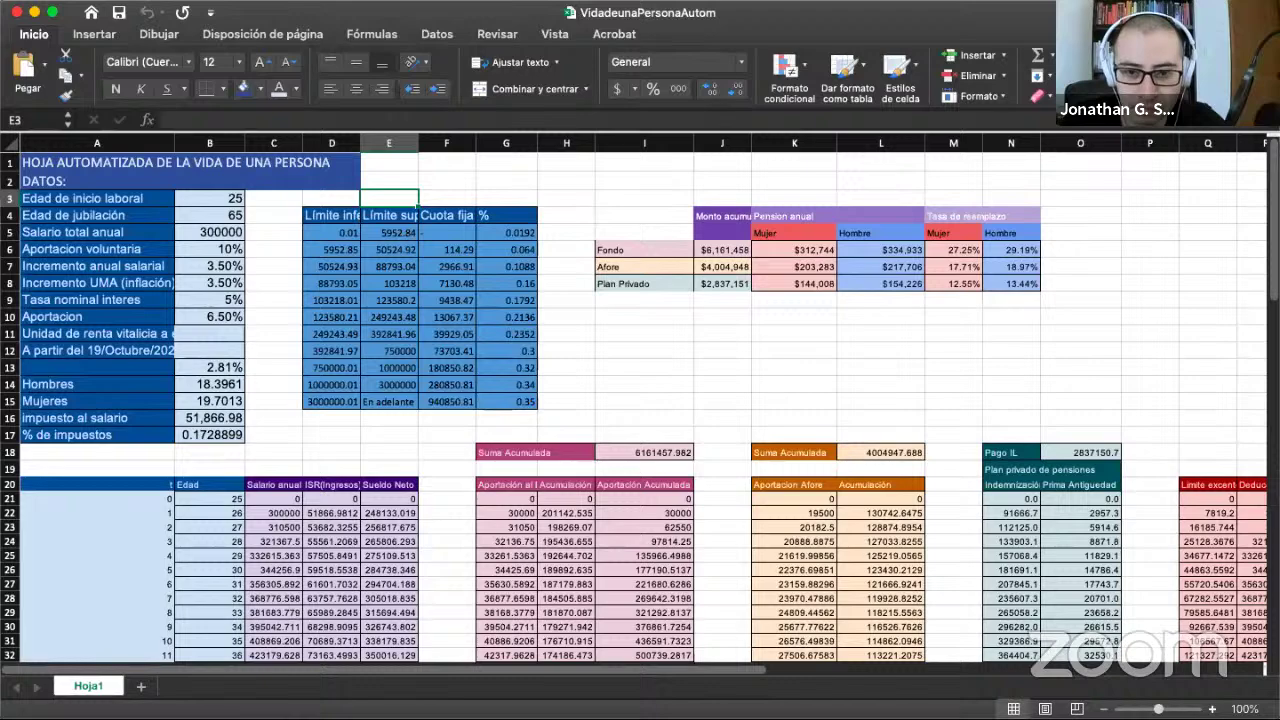
{"action": "scroll", "coordinate": [200, 325], "scroll_direction": "down", "scroll_amount": 2}
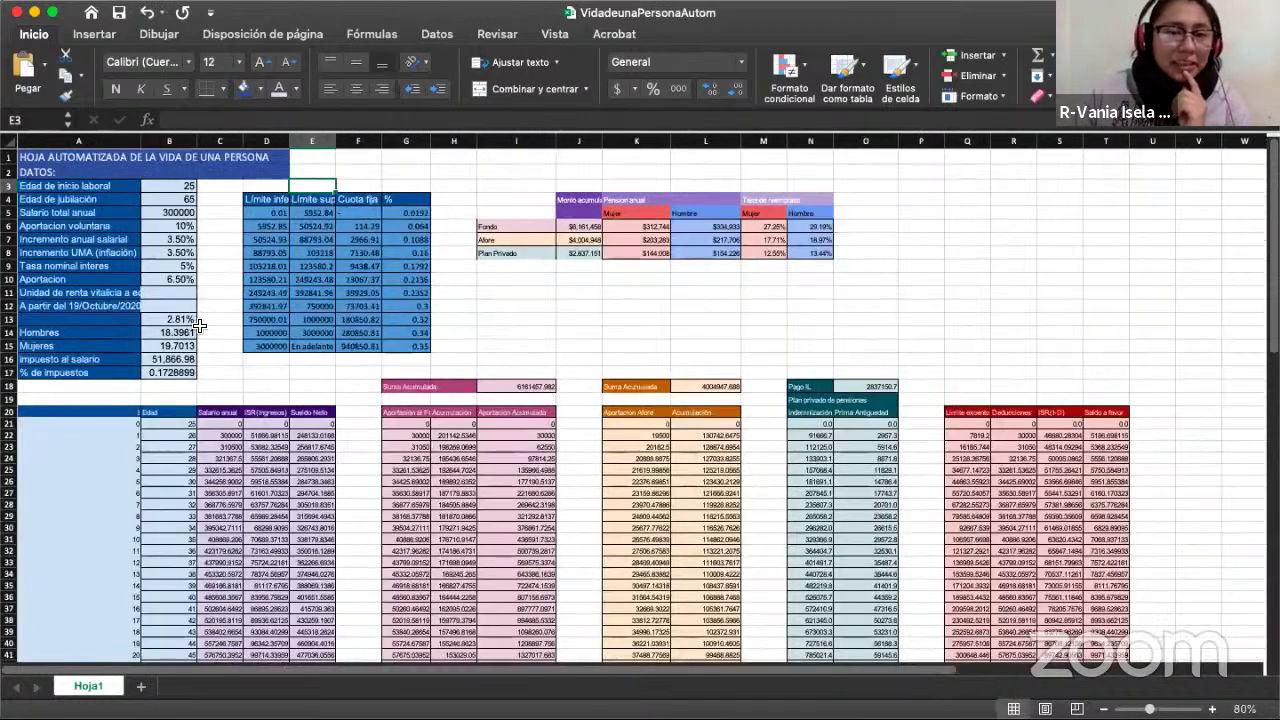
{"action": "left_click", "coordinate": [186, 189]}
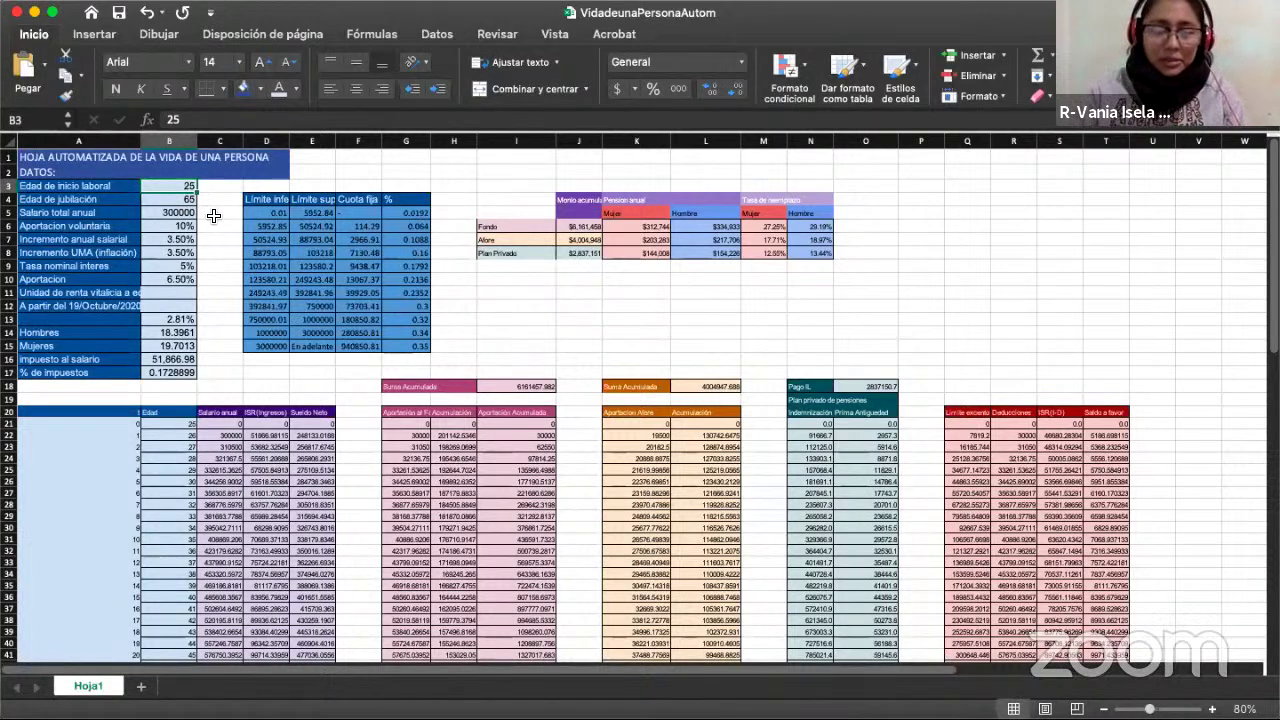
{"action": "type", "text": "40"}
{"action": "key", "text": "Return"}
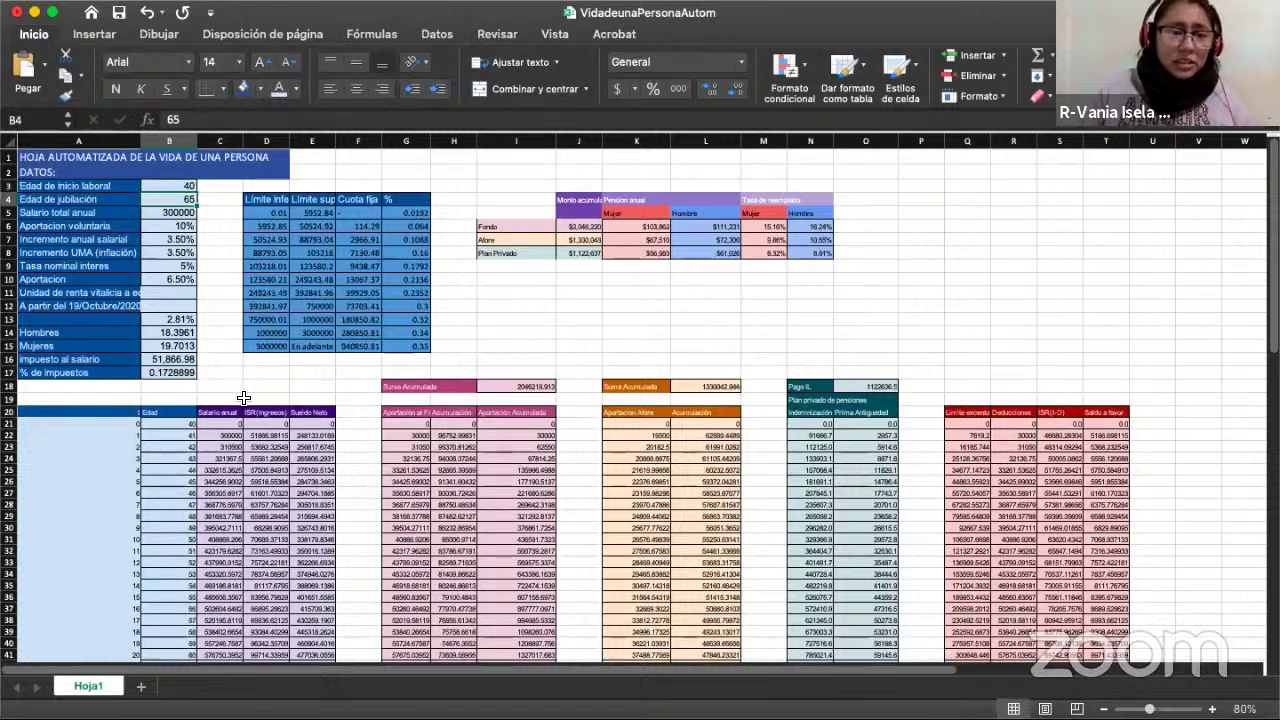
{"action": "scroll", "coordinate": [191, 318], "scroll_direction": "down", "scroll_amount": 5}
{"action": "scroll", "coordinate": [181, 187], "scroll_direction": "down", "scroll_amount": 2}
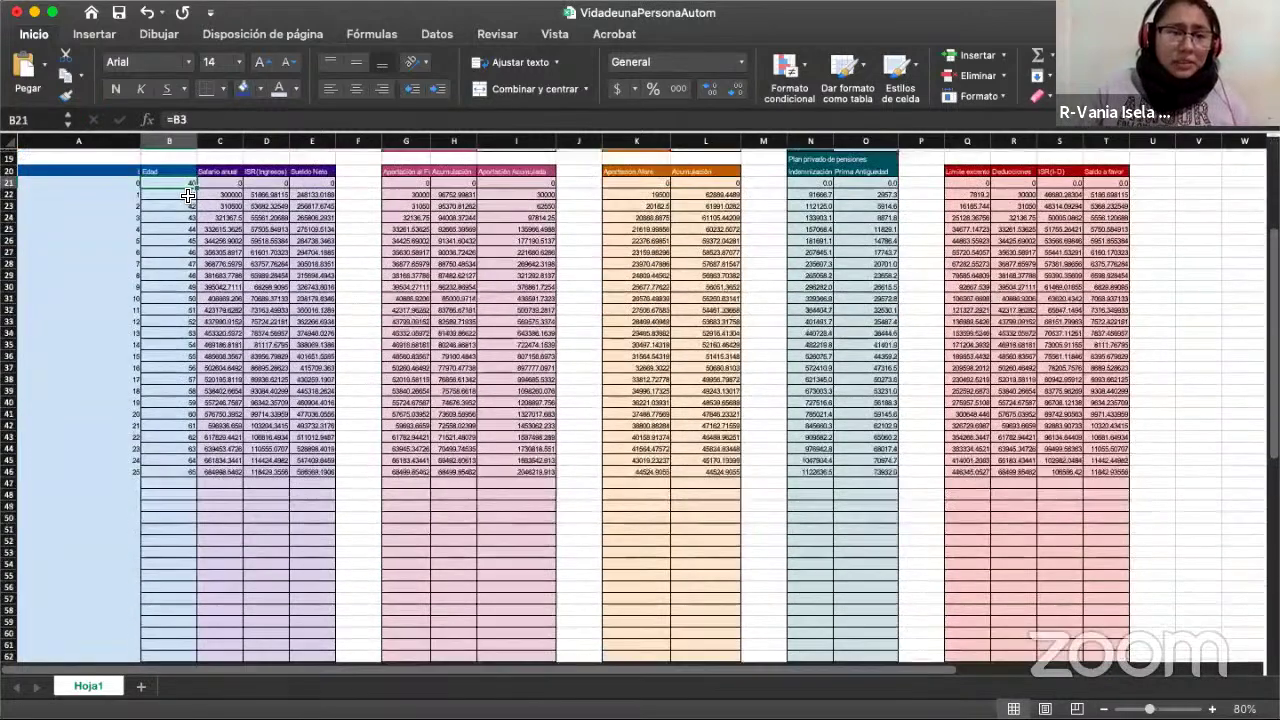
- Check the final Edad row and its formula in the projection, along with the Fondo, Afore and Plan privado columns beside it
{"action": "left_click", "coordinate": [180, 472]}
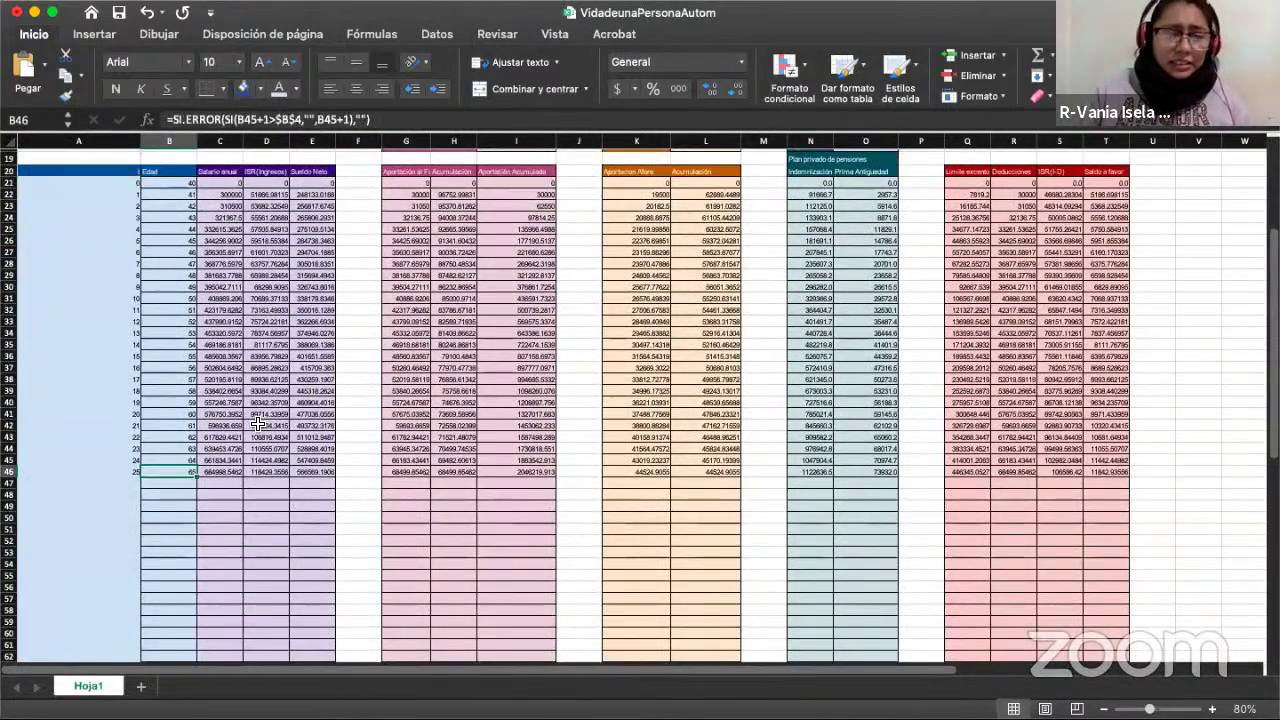
{"action": "scroll", "coordinate": [254, 425], "scroll_direction": "up", "scroll_amount": 2}
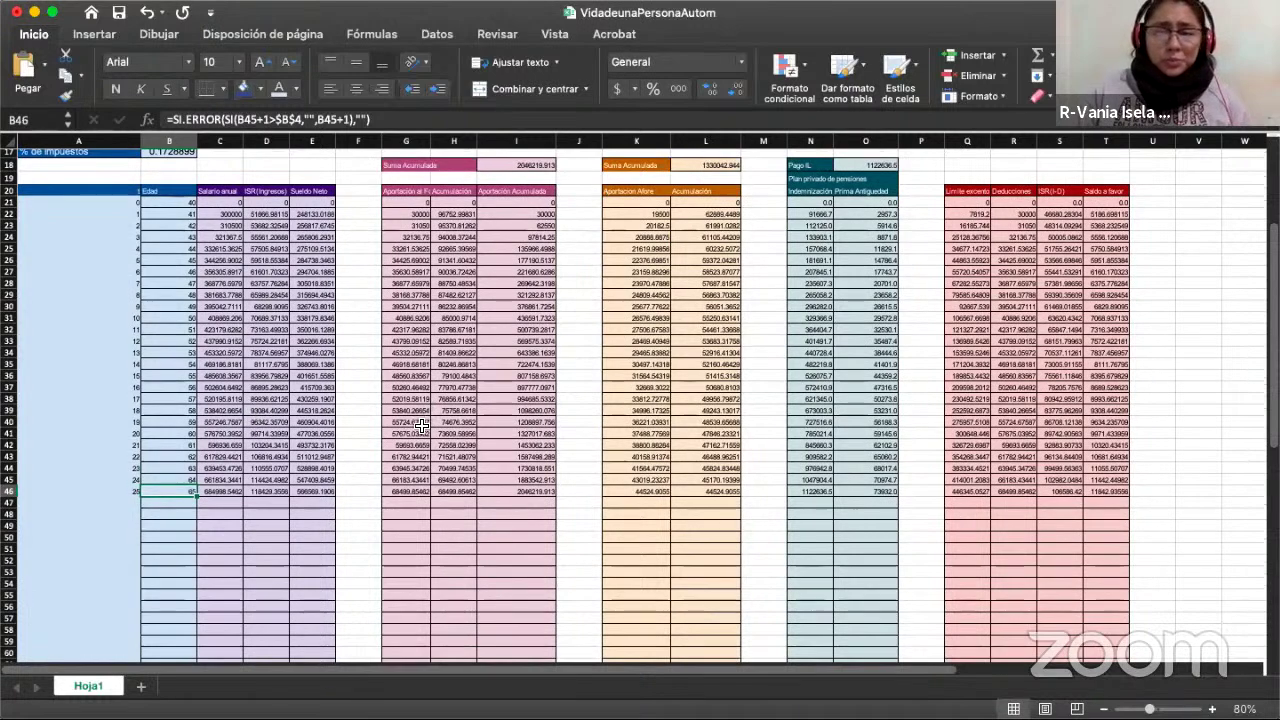
{"action": "scroll", "coordinate": [426, 428], "scroll_direction": "up", "scroll_amount": 8}
{"action": "scroll", "coordinate": [622, 557], "scroll_direction": "down", "scroll_amount": 5}
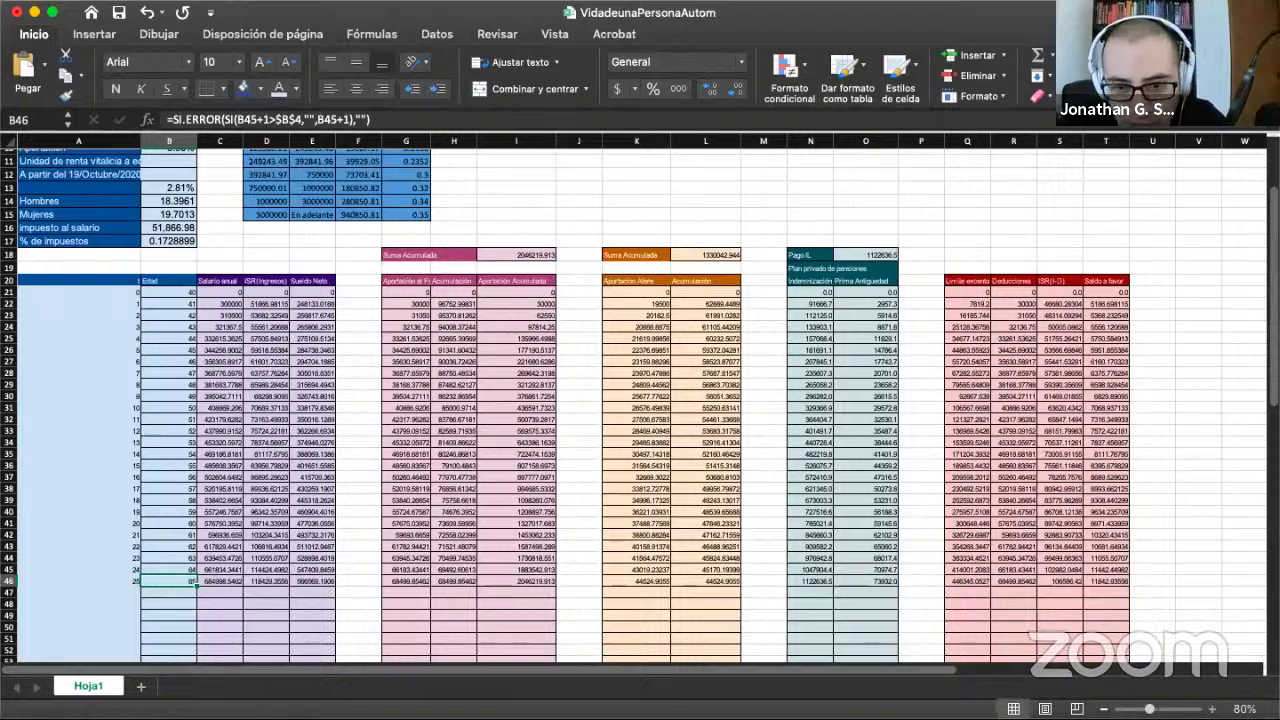
{"action": "scroll", "coordinate": [640, 400], "scroll_direction": "up", "scroll_amount": 1}
{"action": "scroll", "coordinate": [1140, 486], "scroll_direction": "up", "scroll_amount": 4}
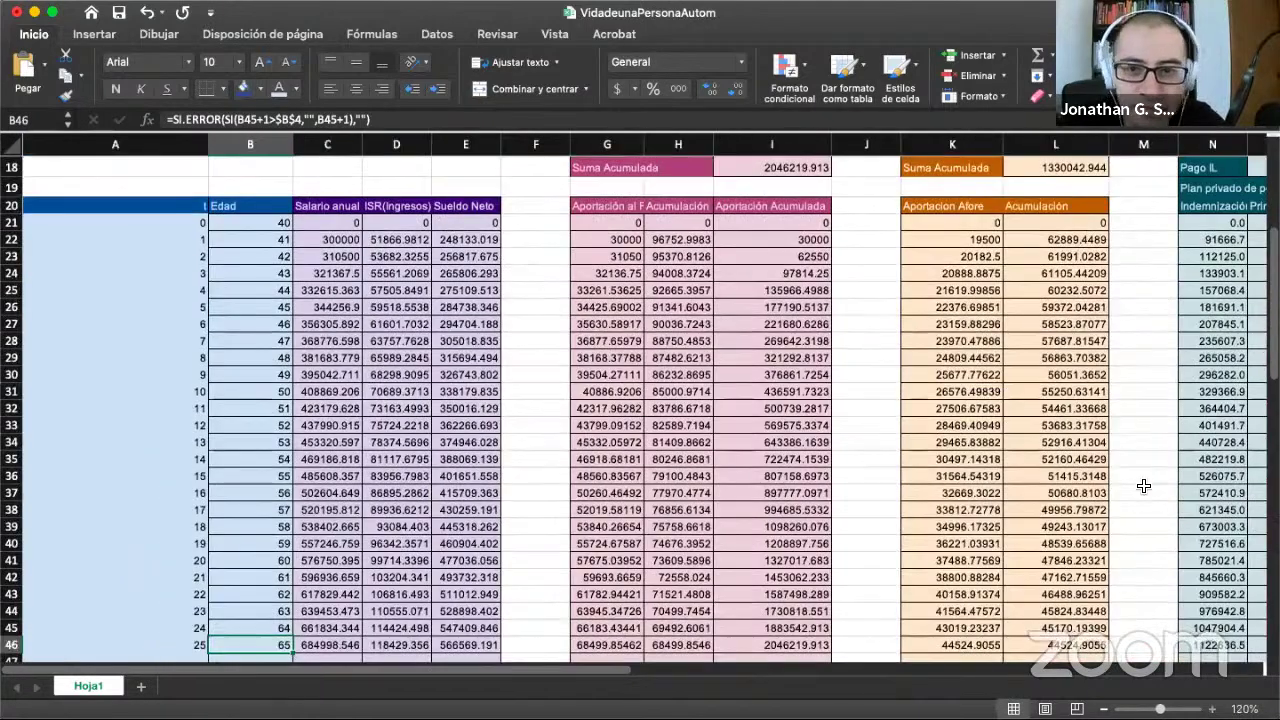
{"action": "scroll", "coordinate": [336, 400], "scroll_direction": "down", "scroll_amount": 2}
{"action": "scroll", "coordinate": [333, 400], "scroll_direction": "up", "scroll_amount": 5}
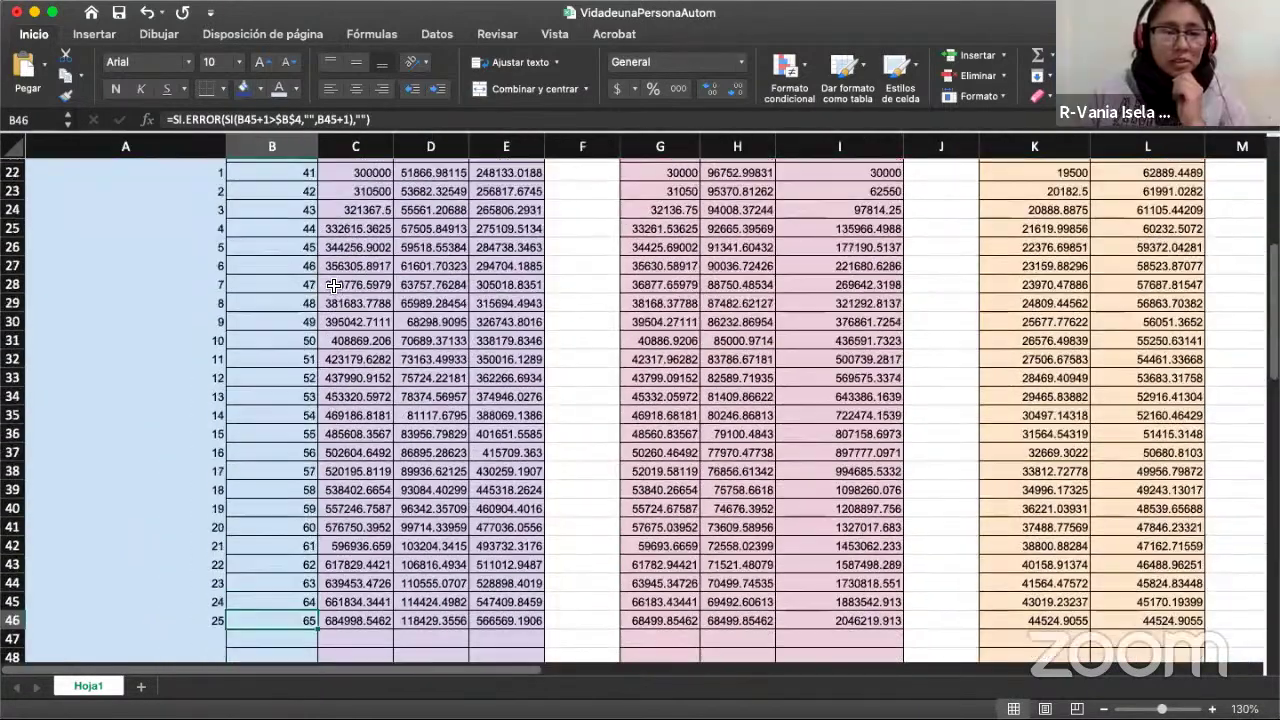
- Set the Edad de inicio laboral to 30 and check the projection's Edad column from its first row to its last
{"action": "scroll", "coordinate": [304, 228], "scroll_direction": "up", "scroll_amount": 3}
{"action": "left_click", "coordinate": [306, 218]}
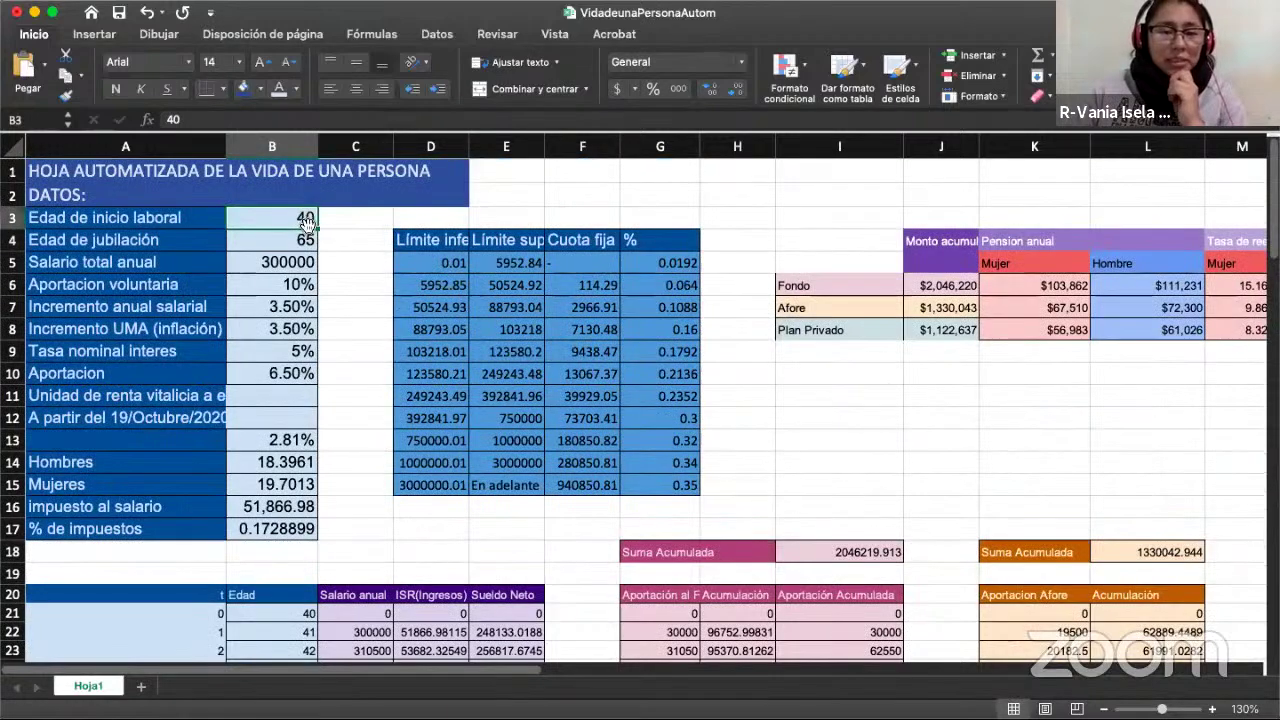
{"action": "type", "text": "30"}
{"action": "key", "text": "Return"}
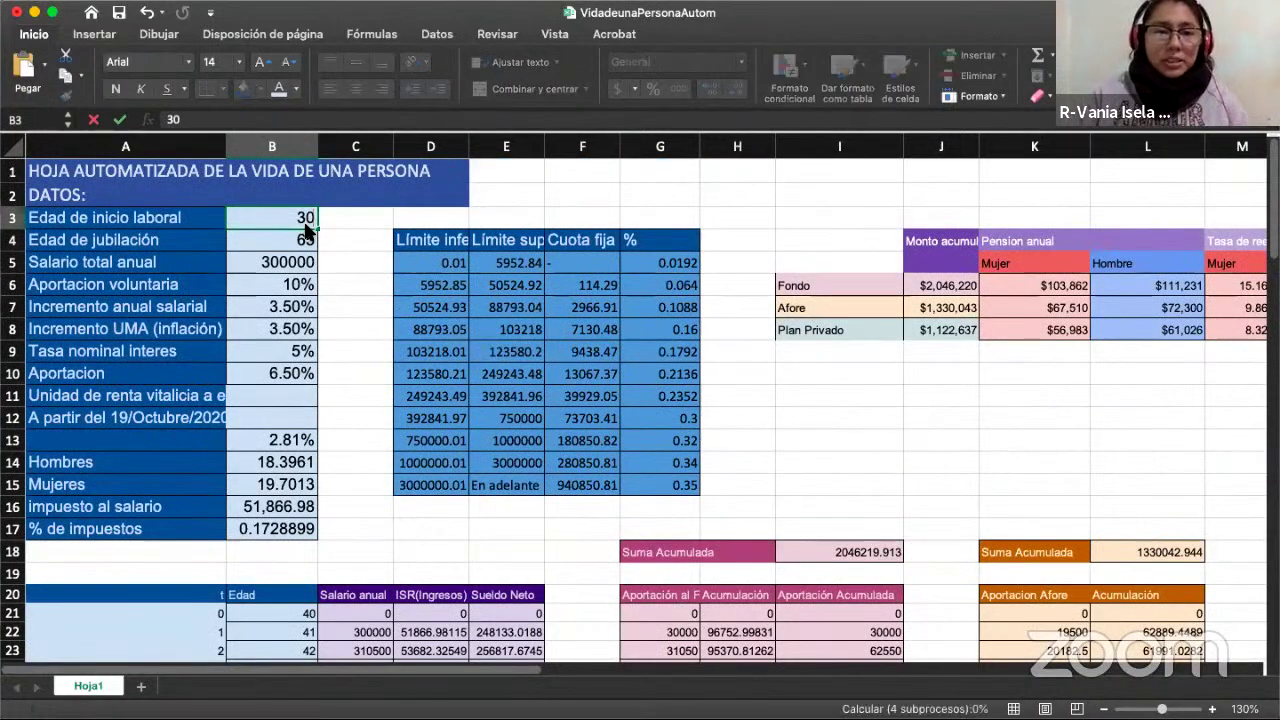
{"action": "scroll", "coordinate": [282, 478], "scroll_direction": "down", "scroll_amount": 5}
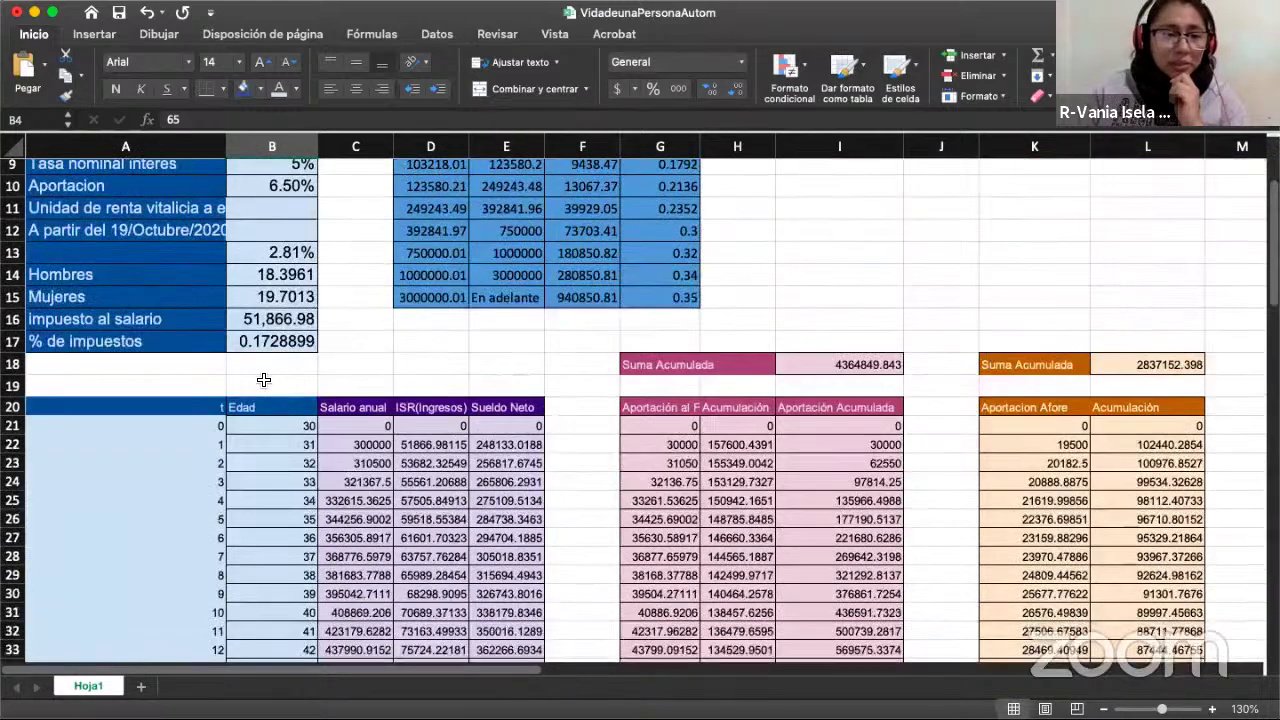
{"action": "scroll", "coordinate": [263, 379], "scroll_direction": "down", "scroll_amount": 4}
{"action": "left_click", "coordinate": [270, 286]}
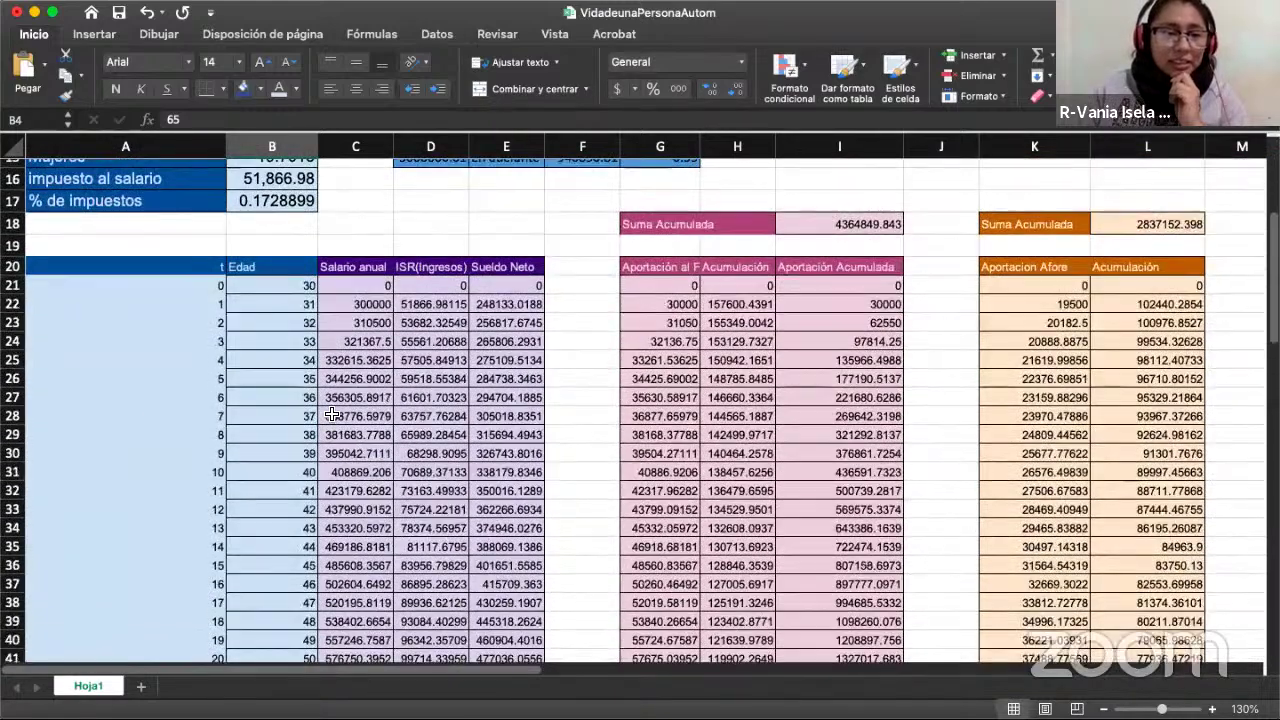
{"action": "scroll", "coordinate": [321, 424], "scroll_direction": "down", "scroll_amount": 10}
{"action": "left_click", "coordinate": [285, 578]}
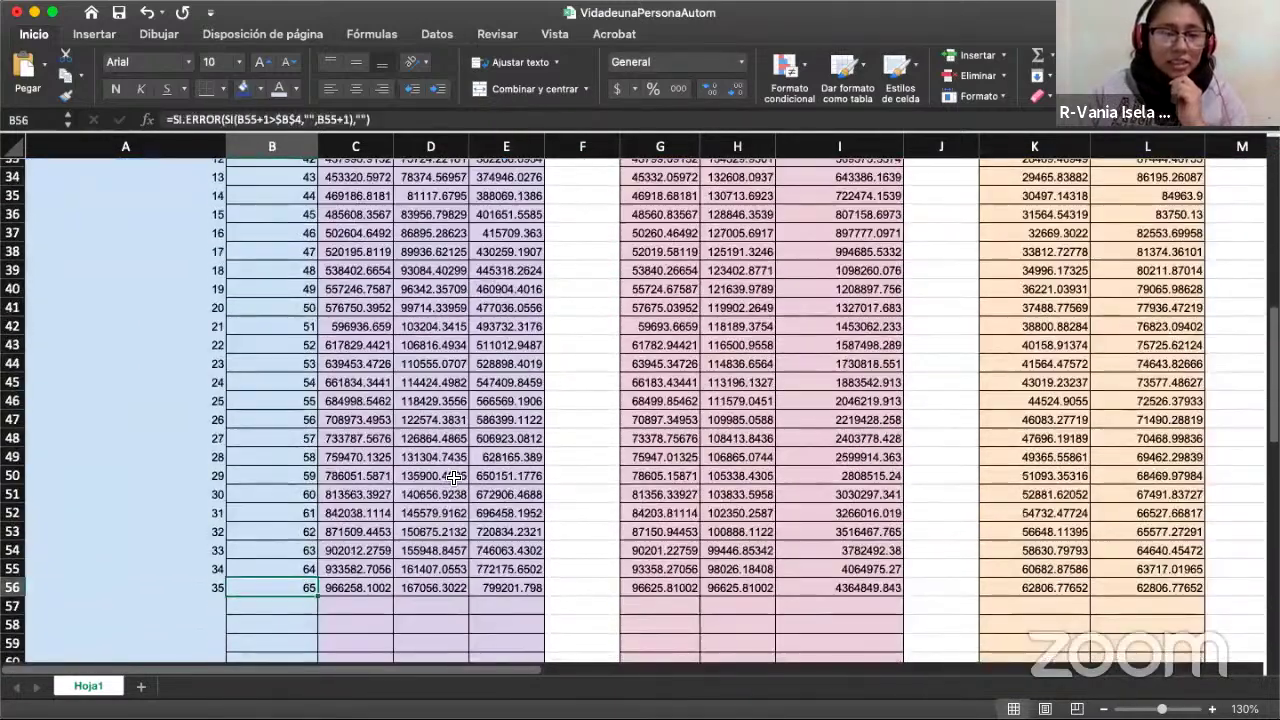
{"action": "scroll", "coordinate": [400, 520], "scroll_direction": "up", "scroll_amount": 2}
{"action": "scroll", "coordinate": [583, 443], "scroll_direction": "up", "scroll_amount": 12}
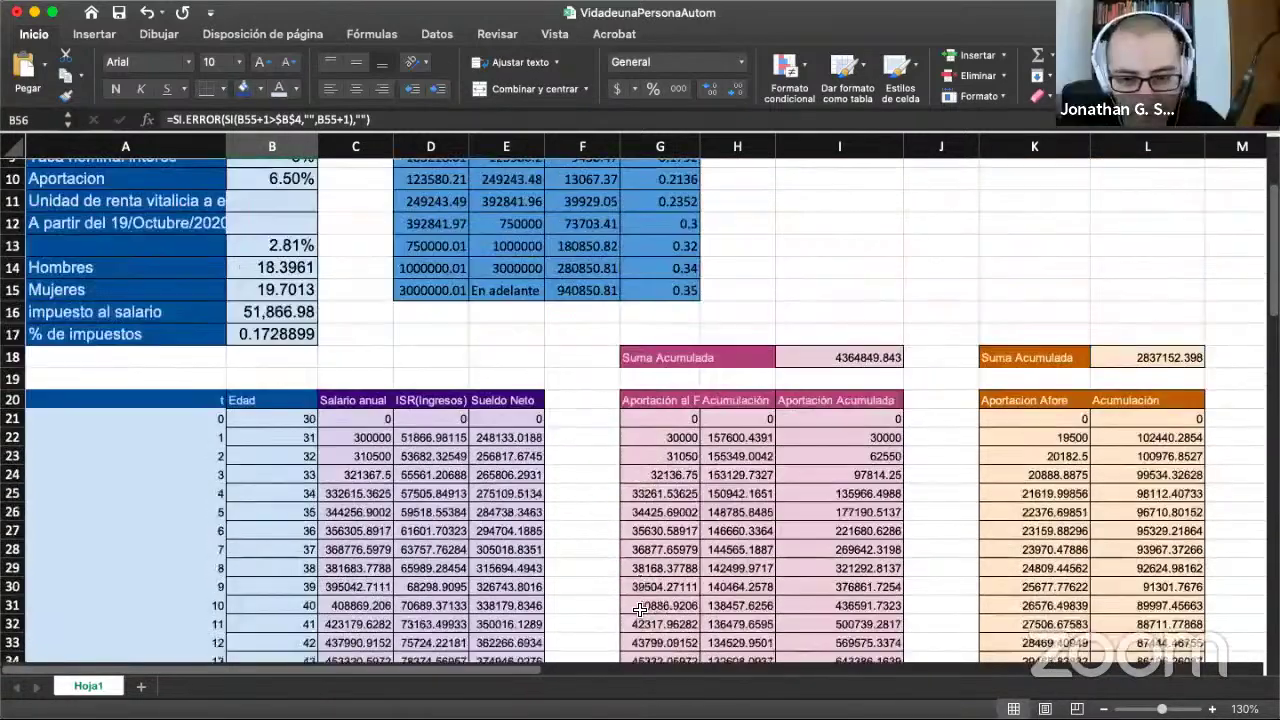
- Examine the pension summary, including the Hombre Tasa de reemplazo for Fondo, Afore and Plan Privado and the Hombre Pension anual for Fondo
{"action": "scroll", "coordinate": [545, 670], "scroll_direction": "up", "scroll_amount": 1}
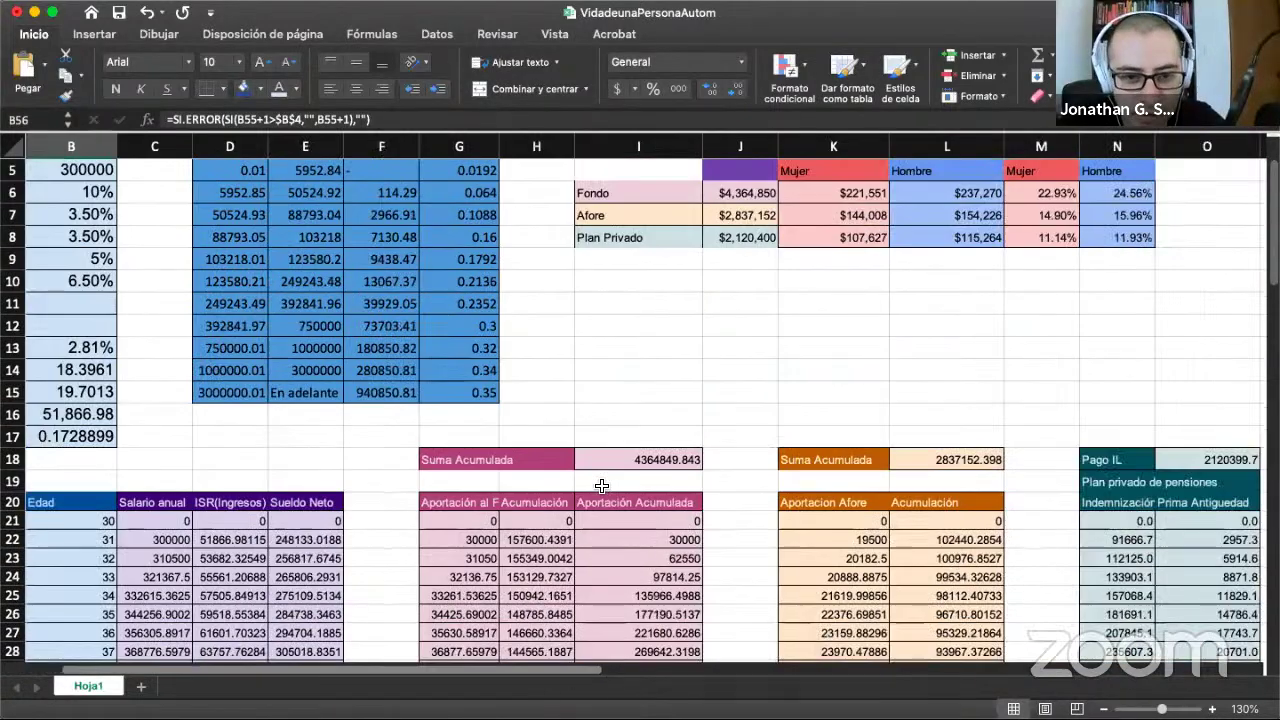
{"action": "scroll", "coordinate": [595, 490], "scroll_direction": "right", "scroll_amount": 2}
{"action": "left_click_drag", "start_coordinate": [522, 669], "coordinate": [718, 663]}
{"action": "scroll", "coordinate": [718, 663], "scroll_direction": "left", "scroll_amount": 1}
{"action": "scroll", "coordinate": [700, 486], "scroll_direction": "down", "scroll_amount": 3}
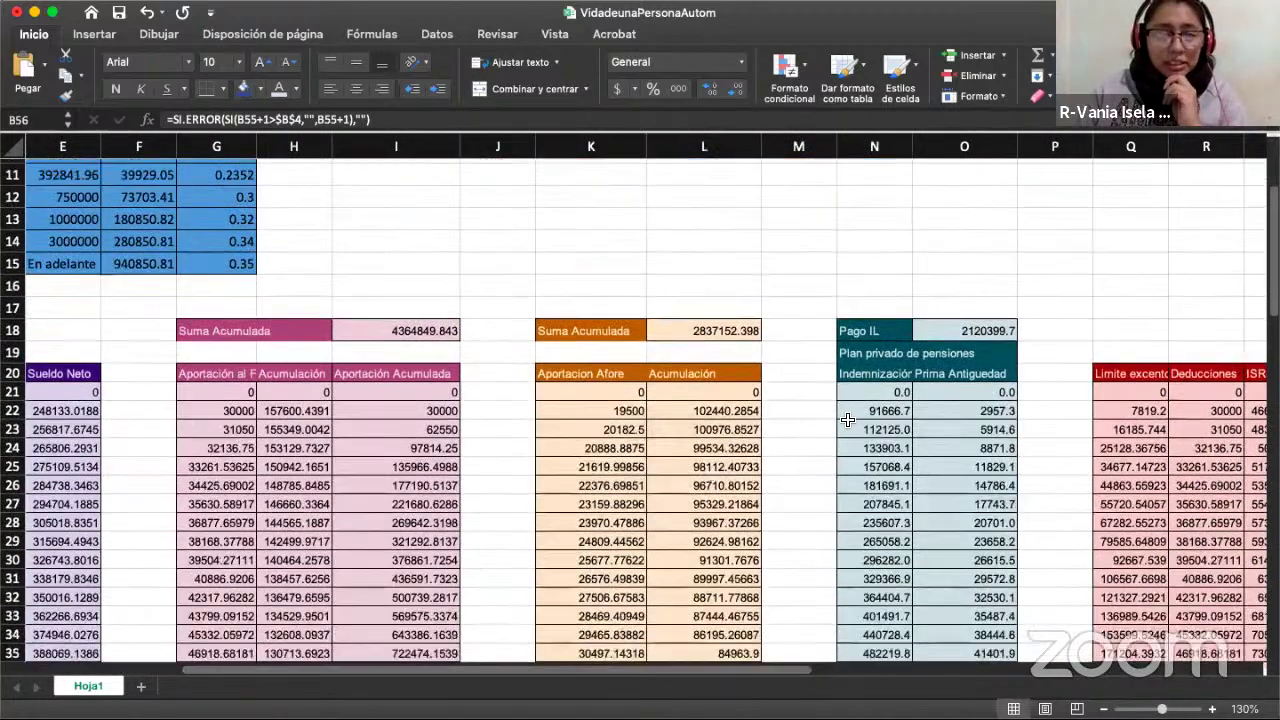
{"action": "scroll", "coordinate": [886, 277], "scroll_direction": "up", "scroll_amount": 6}
{"action": "left_click", "coordinate": [886, 283]}
{"action": "left_click", "coordinate": [886, 303]}
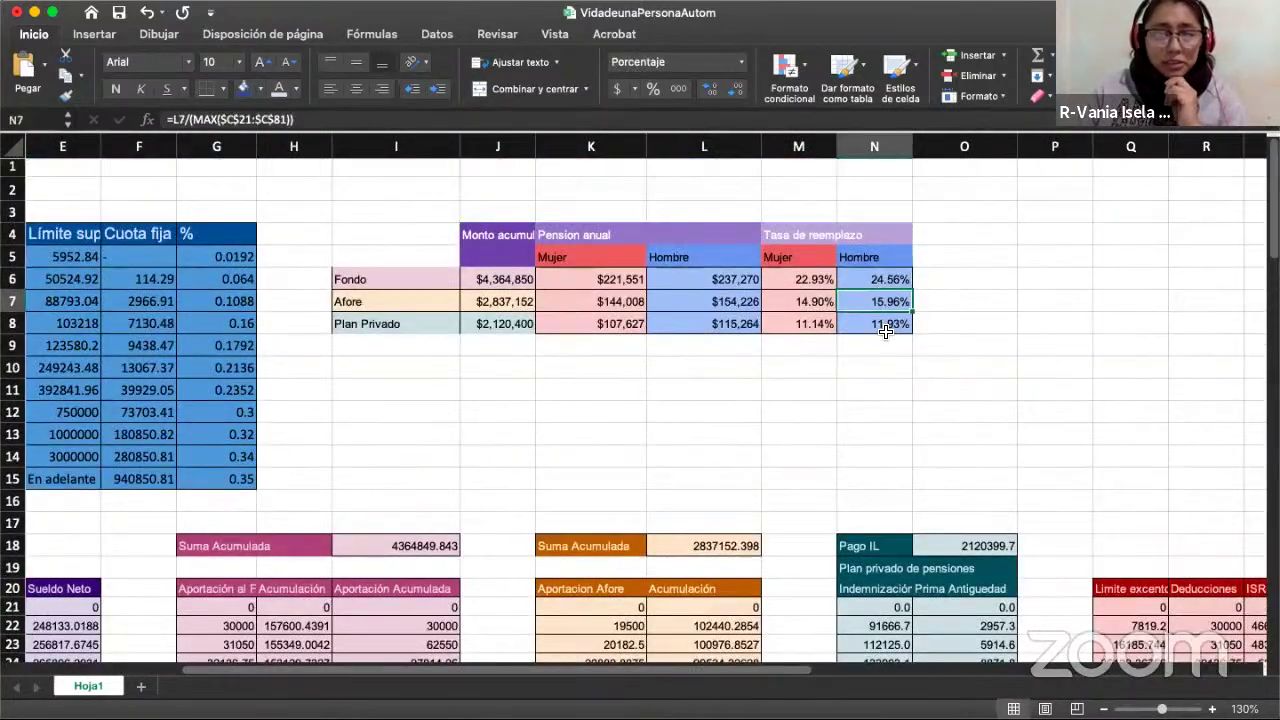
{"action": "left_click", "coordinate": [886, 325]}
{"action": "left_click", "coordinate": [718, 279]}
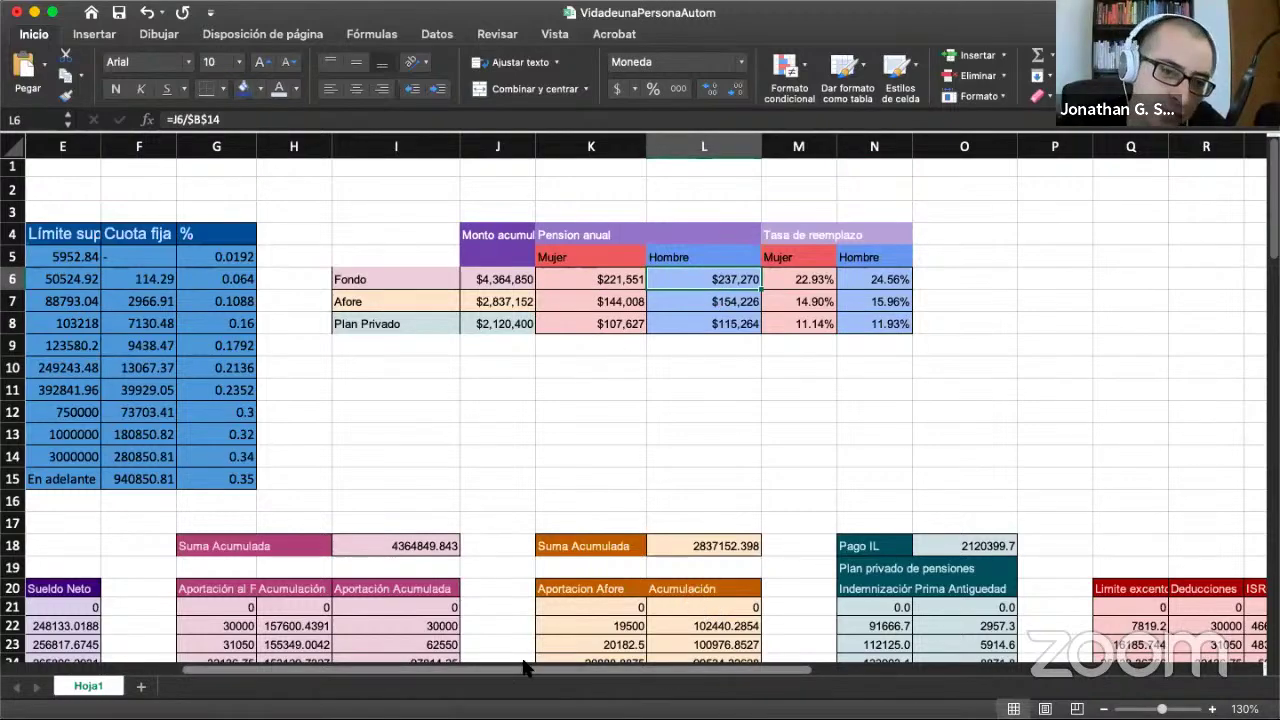
{"action": "scroll", "coordinate": [520, 660], "scroll_direction": "left", "scroll_amount": 4}
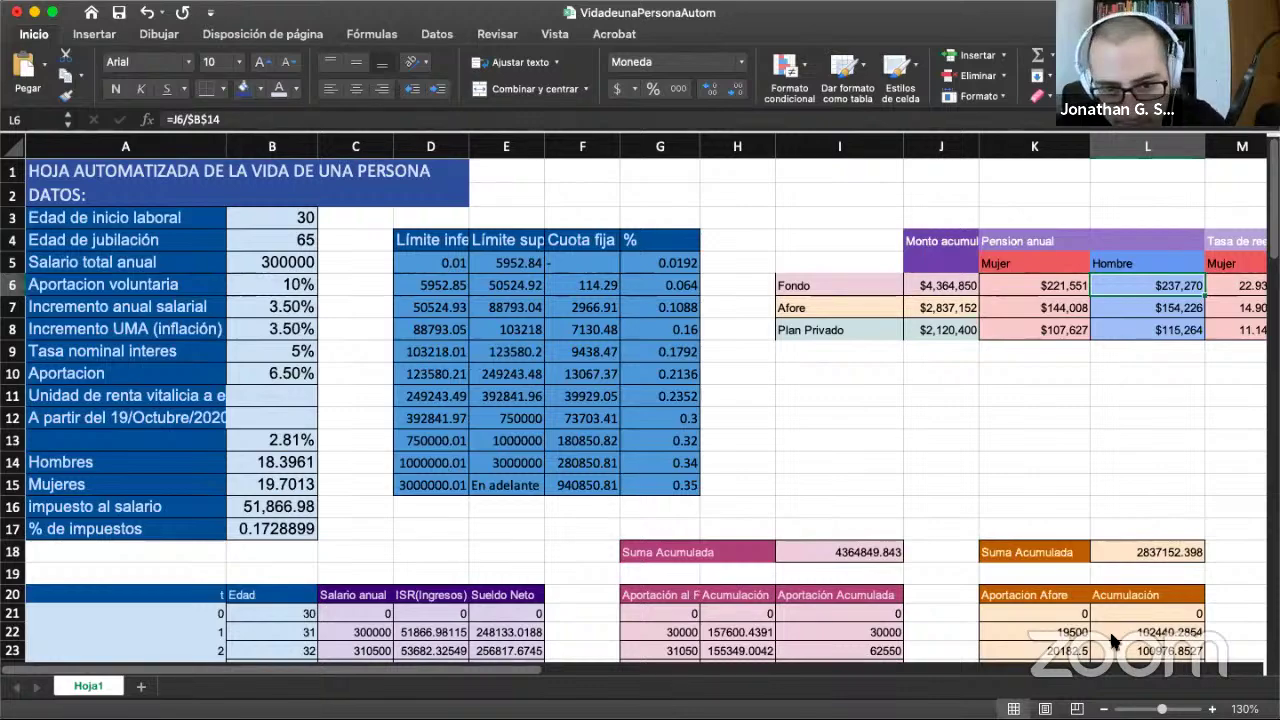
{"action": "scroll", "coordinate": [603, 481], "scroll_direction": "down", "scroll_amount": 2}
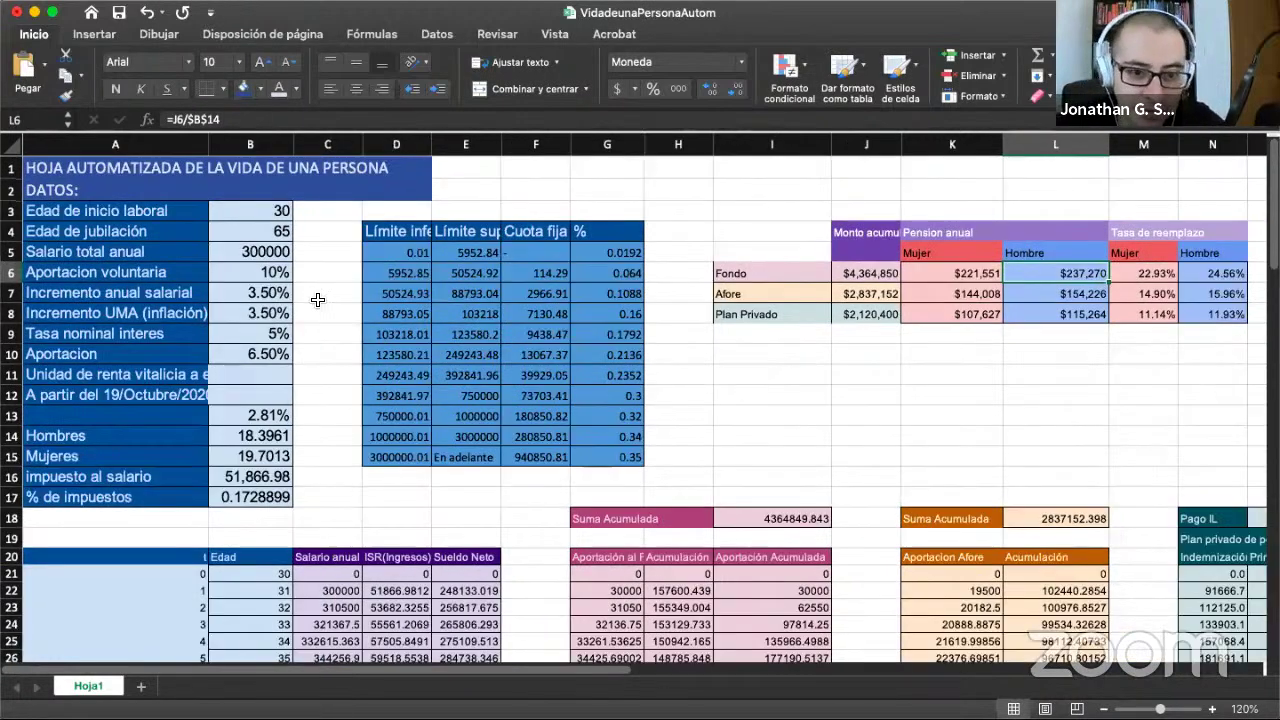
- Review the input data block and inspect the formulas in the first rows of the projection's t column
{"action": "left_click", "coordinate": [334, 254]}
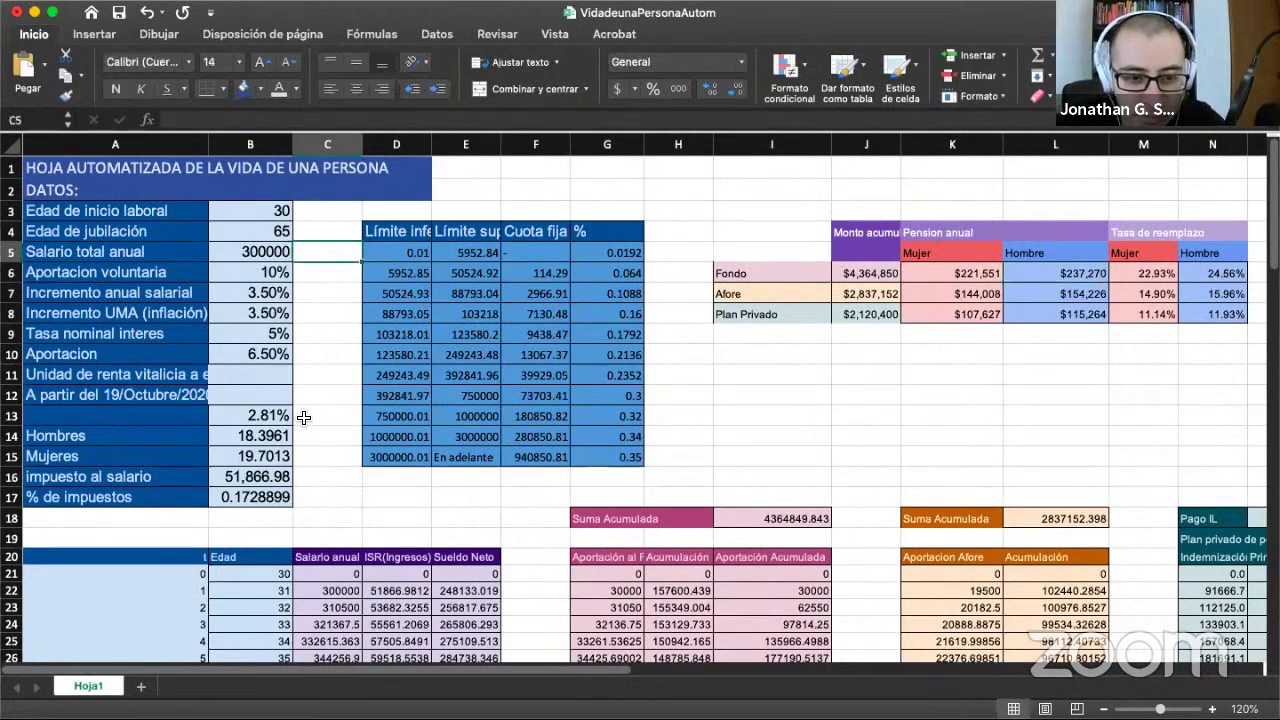
{"action": "left_click", "coordinate": [325, 418]}
{"action": "key", "text": "Left"}
{"action": "key", "text": "Left"}
{"action": "key", "text": "Down"}
{"action": "key", "text": "Down"}
{"action": "key", "text": "Down"}
{"action": "key", "text": "Down"}
{"action": "key", "text": "Down"}
{"action": "key", "text": "Down"}
{"action": "key", "text": "Down"}
{"action": "key", "text": "Down"}
{"action": "key", "text": "Down"}
{"action": "key", "text": "Down"}
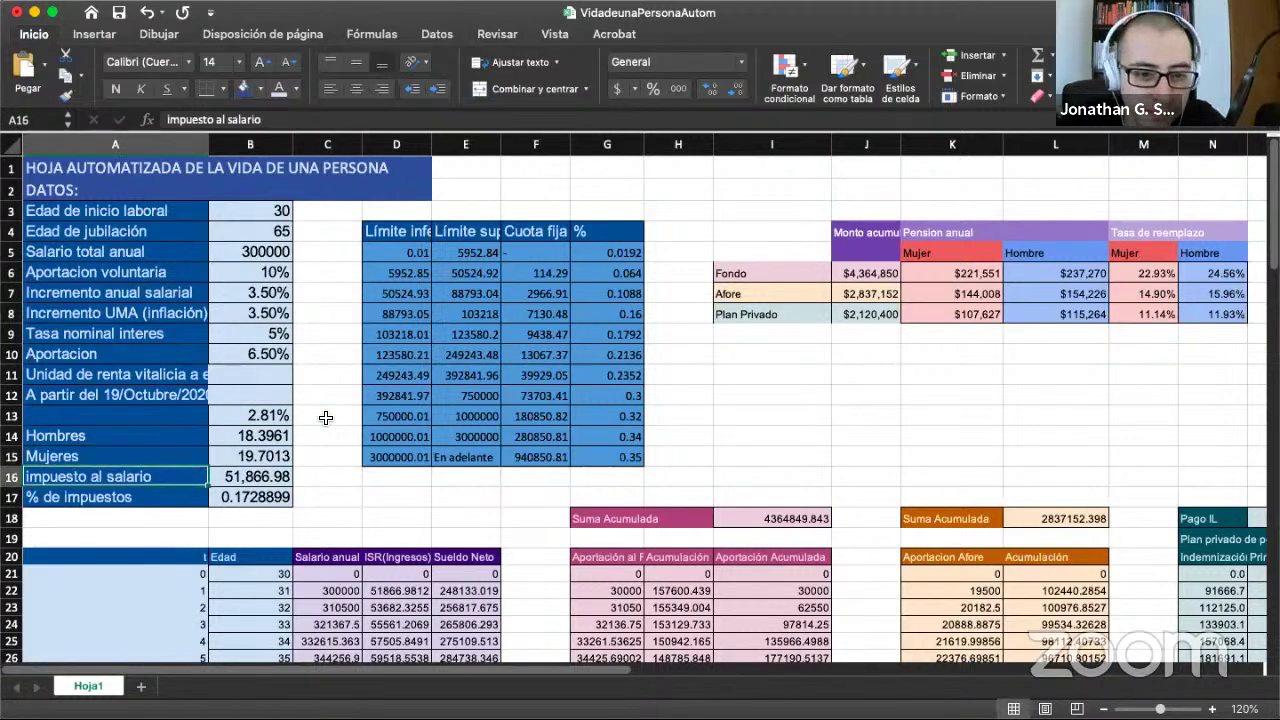
{"action": "key", "text": "Up"}
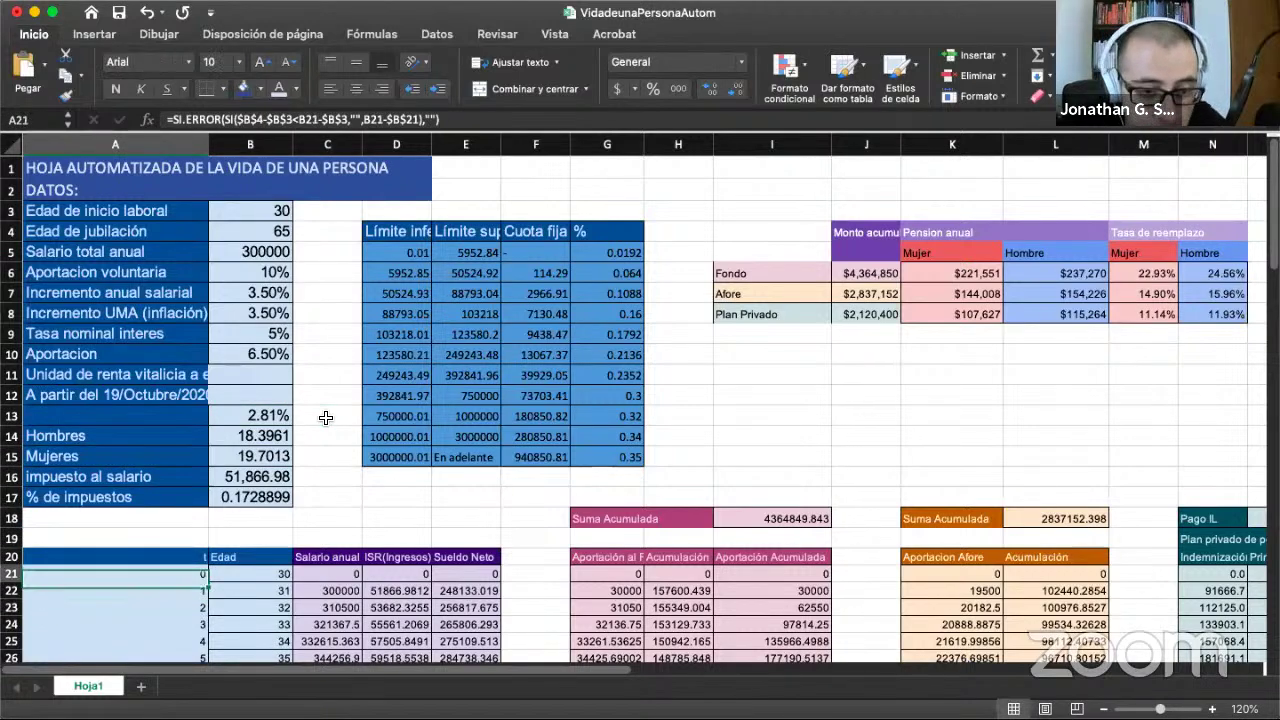
{"action": "key", "text": "Down"}
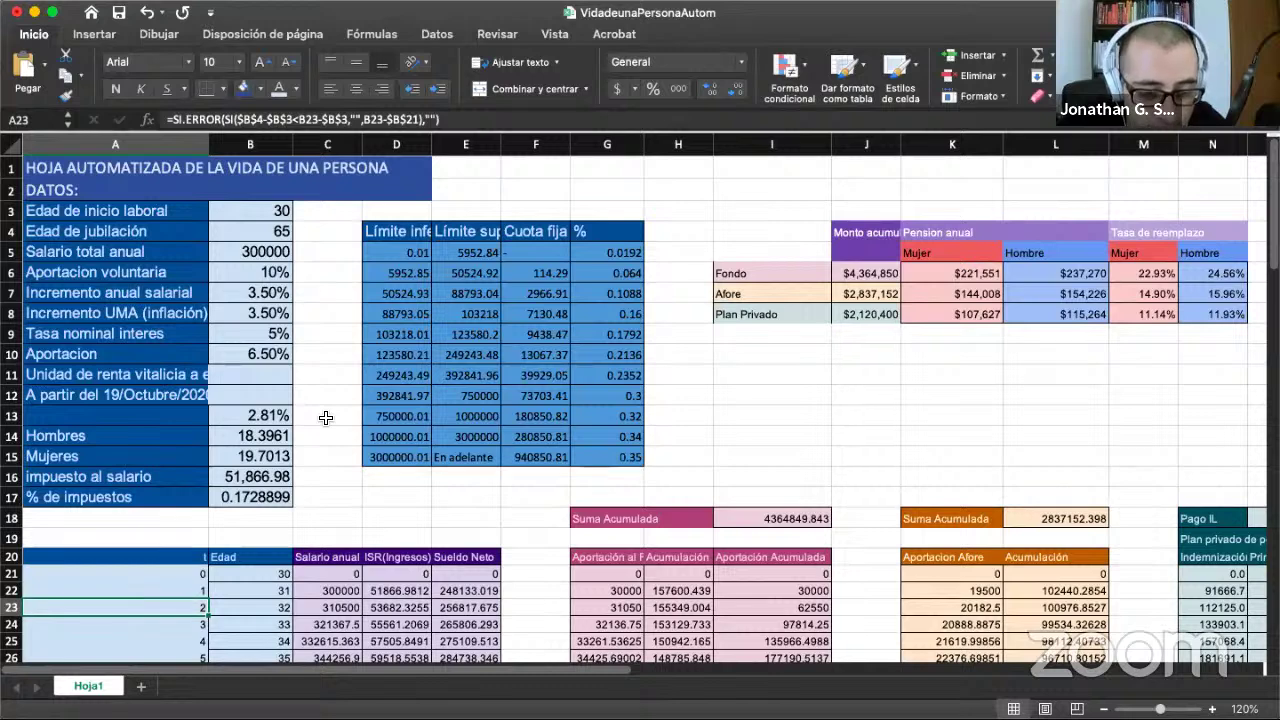
{"action": "key", "text": "Up"}
{"action": "key", "text": "Up"}
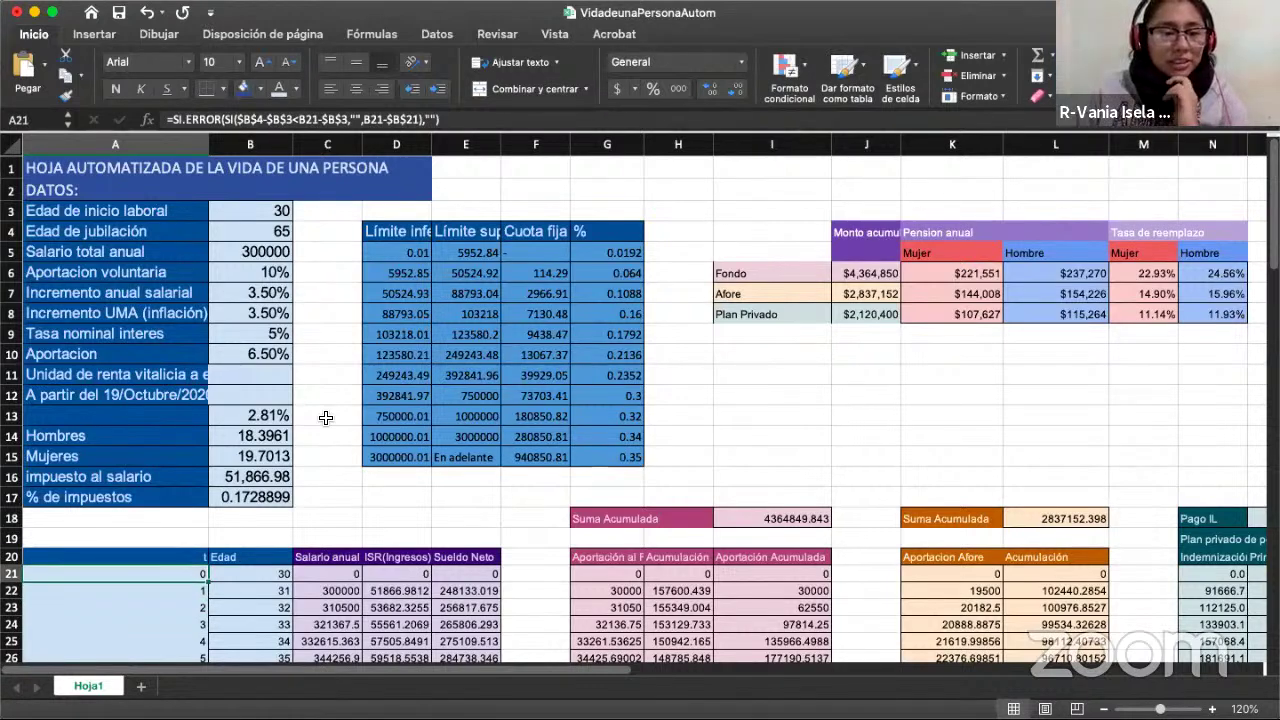
- Inspect the Edad column formulas in the first projection rows and compare them with the Edad de inicio laboral input
{"action": "key", "text": "Right"}
{"action": "key", "text": "Down"}
{"action": "key", "text": "Up"}
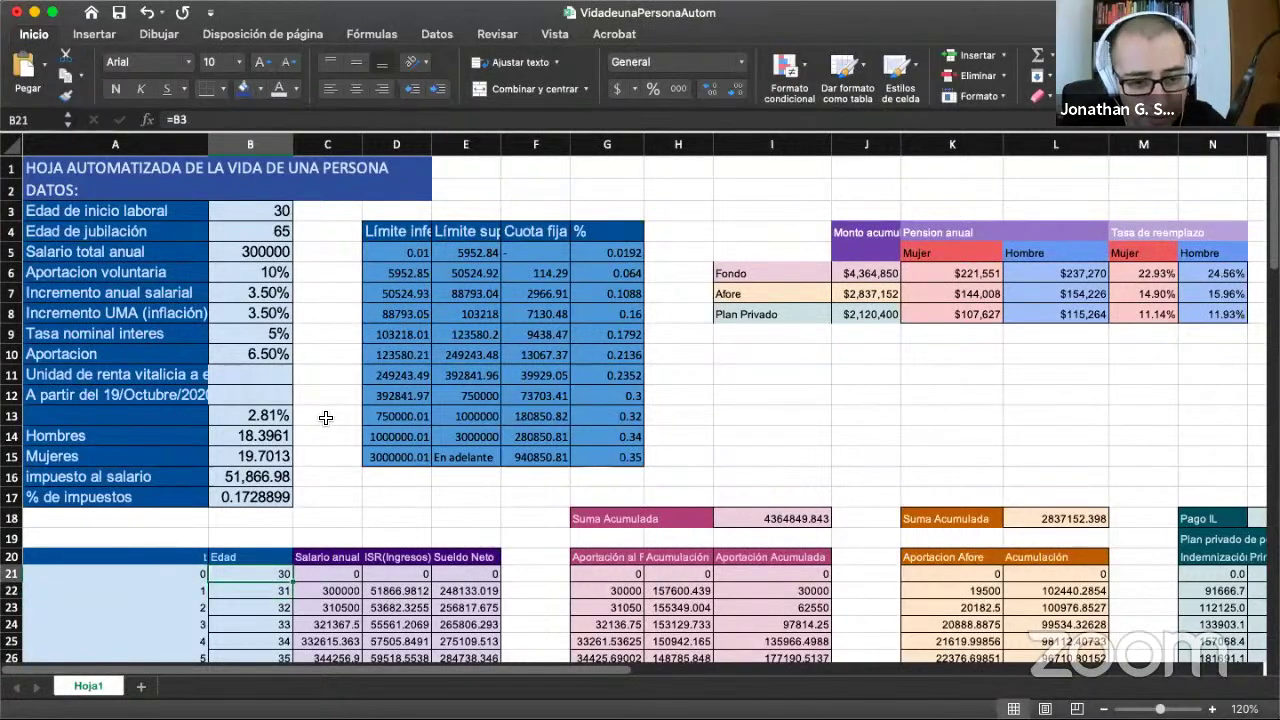
{"action": "left_click", "coordinate": [274, 212]}
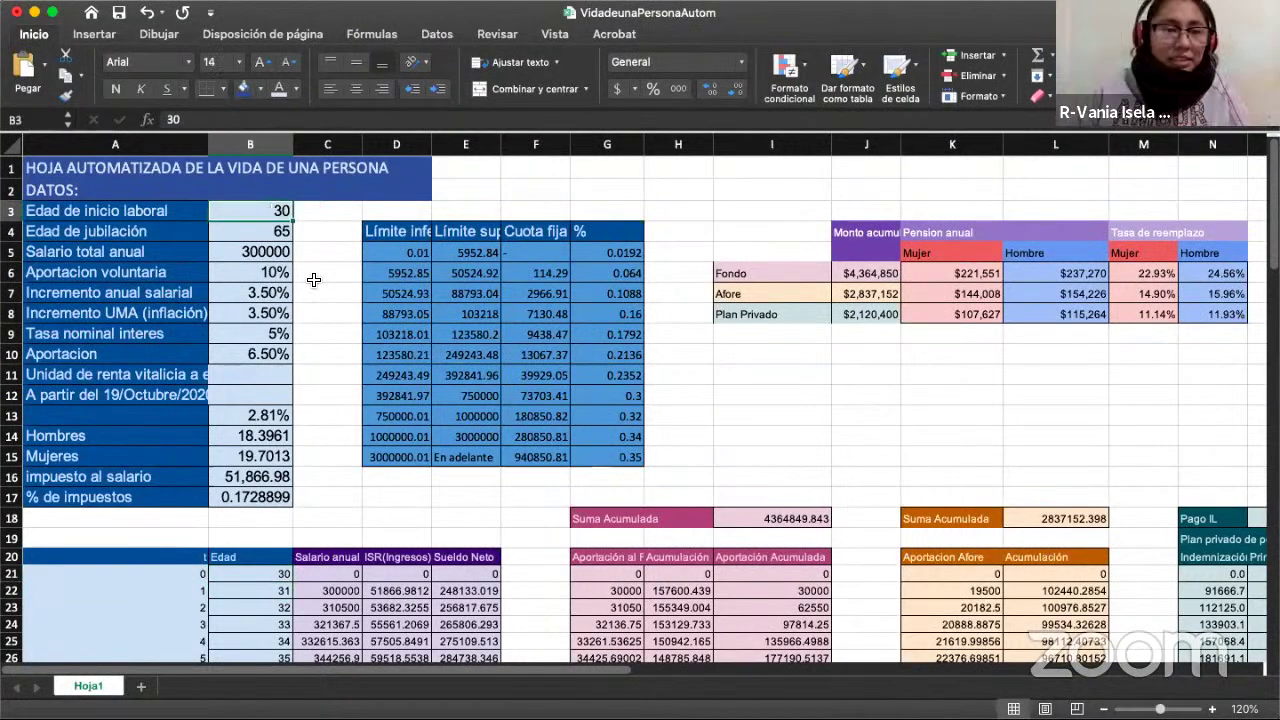
{"action": "key", "text": "Down"}
{"action": "left_click", "coordinate": [261, 588]}
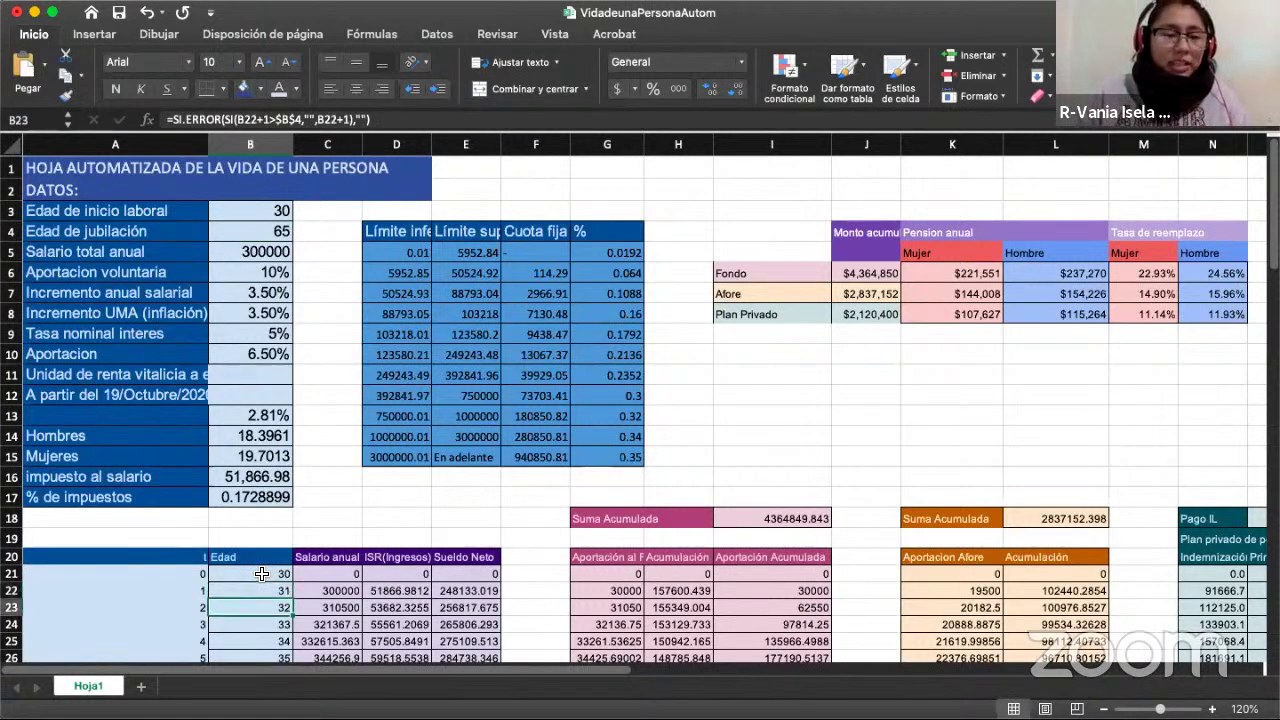
{"action": "key", "text": "Down"}
{"action": "key", "text": "Down"}
{"action": "key", "text": "Down"}
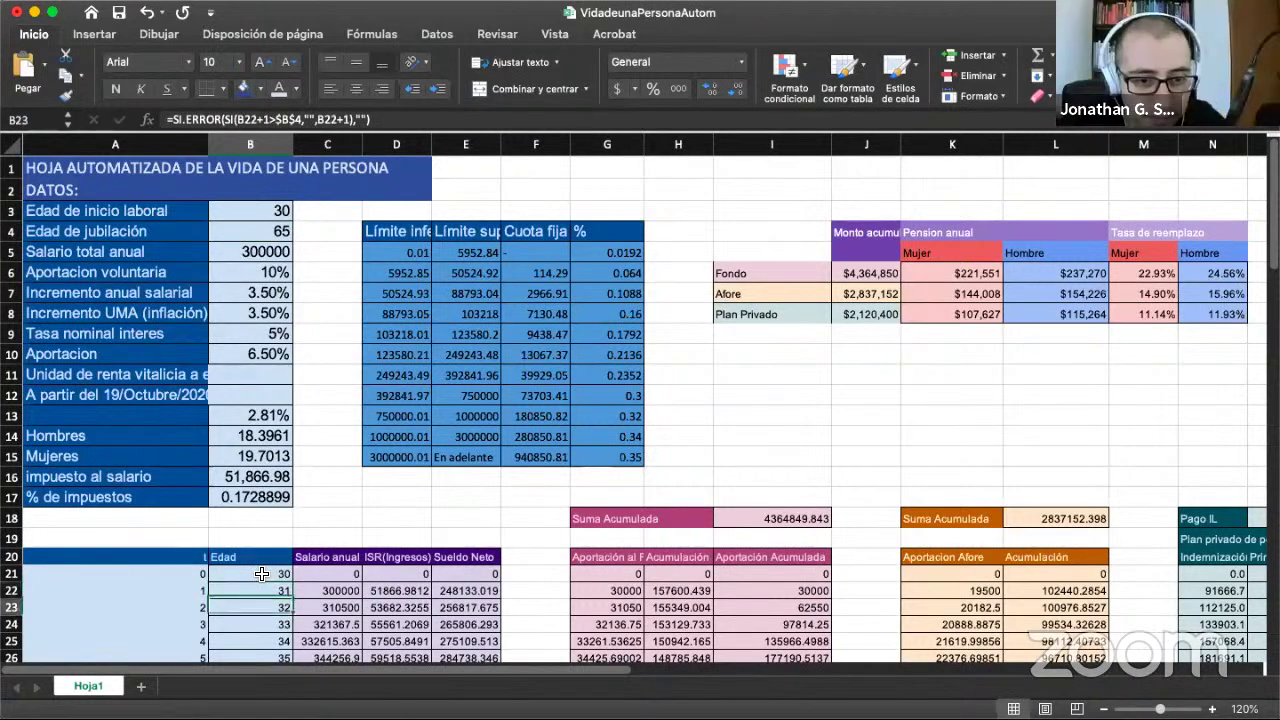
{"action": "key", "text": "Down"}
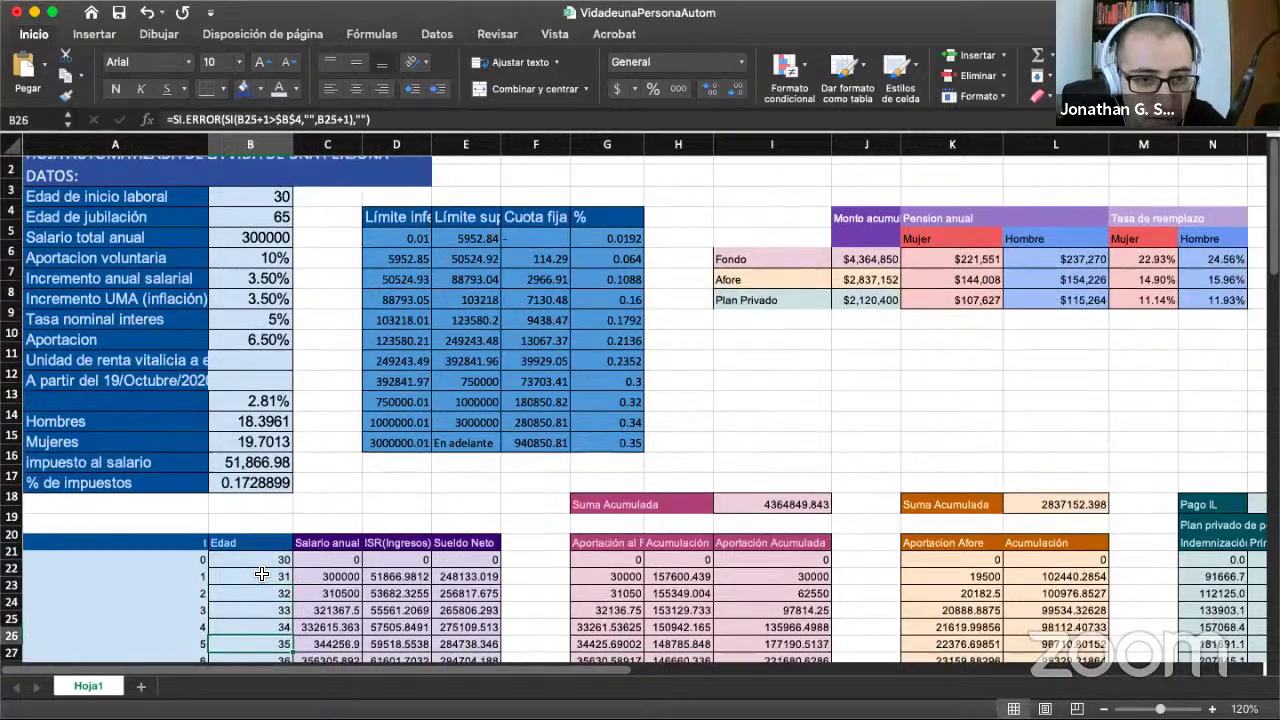
{"action": "key", "text": "Up"}
{"action": "key", "text": "Up"}
{"action": "key", "text": "Up"}
- Inspect the Salario anual formulas in the first projection rows, from the initial salary to its yearly increase
{"action": "key", "text": "Right"}
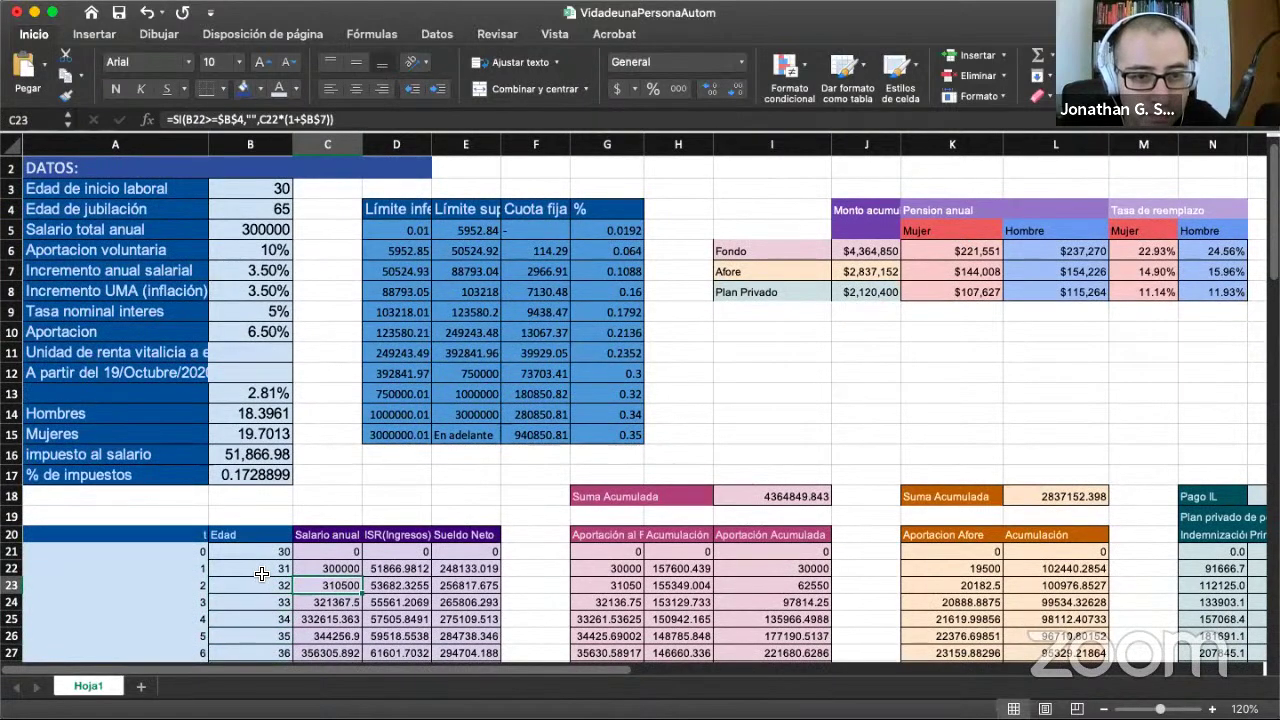
{"action": "key", "text": "Up"}
{"action": "key", "text": "Down"}
{"action": "key", "text": "Up"}
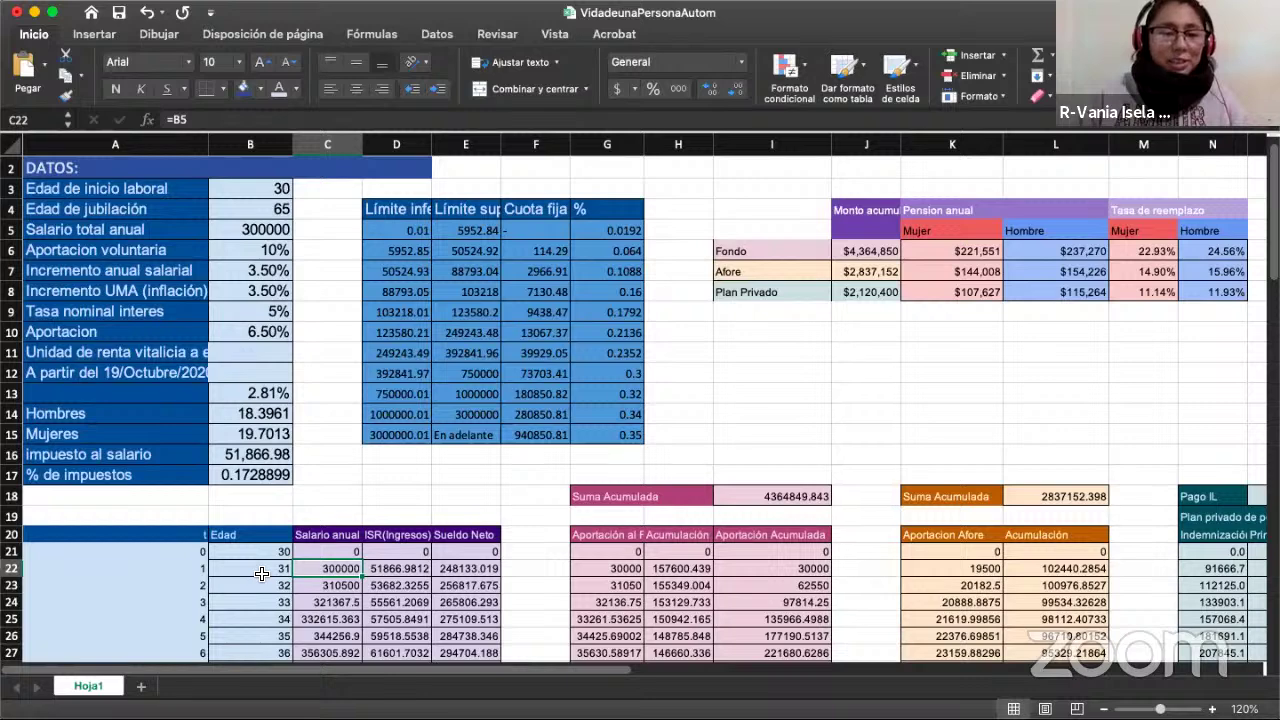
{"action": "key", "text": "Up"}
{"action": "key", "text": "Down"}
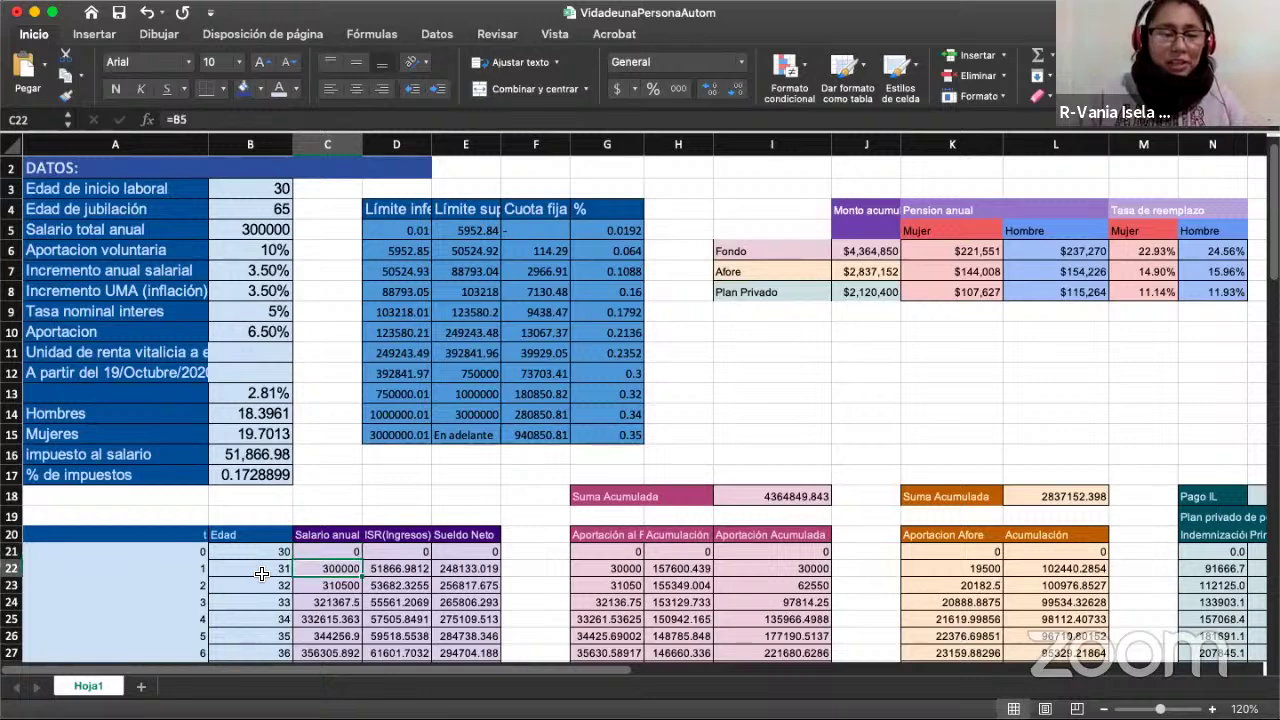
{"action": "key", "text": "Down"}
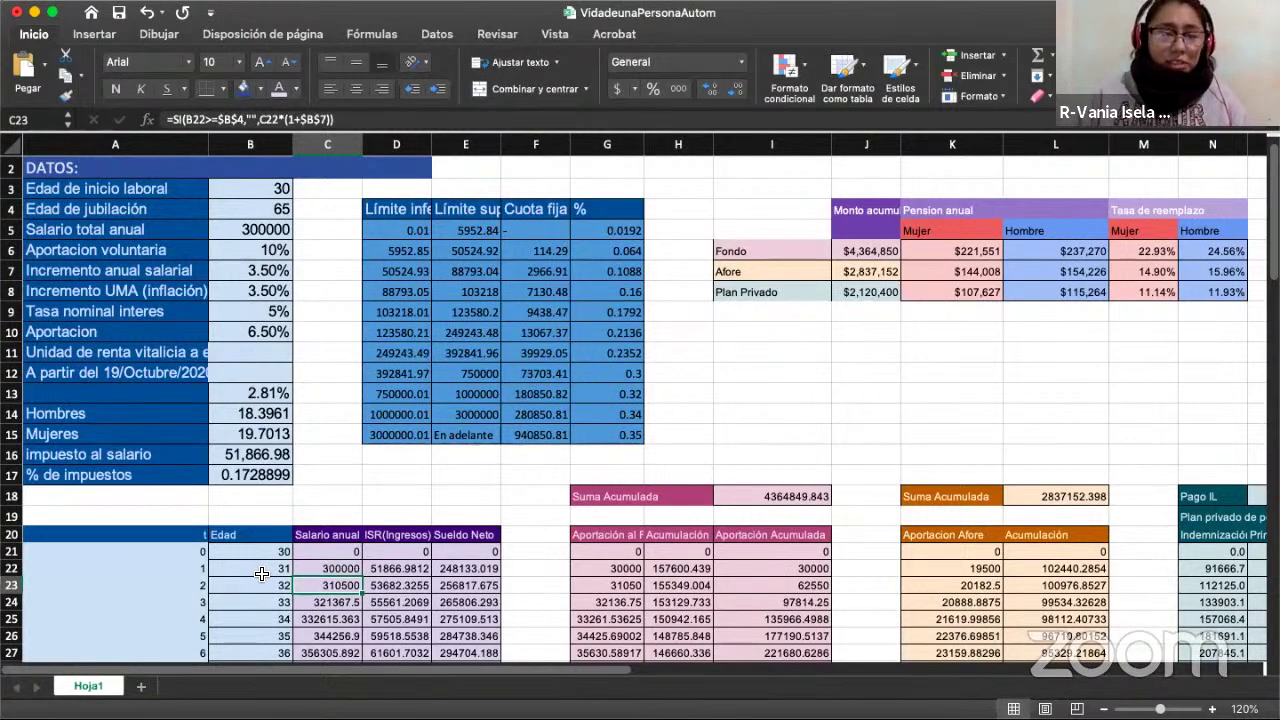
{"action": "key", "text": "Down"}
- Inspect the ISR(Ingresos) formulas in the first projection rows and review the yearly tables down to age 65
{"action": "key", "text": "Right"}
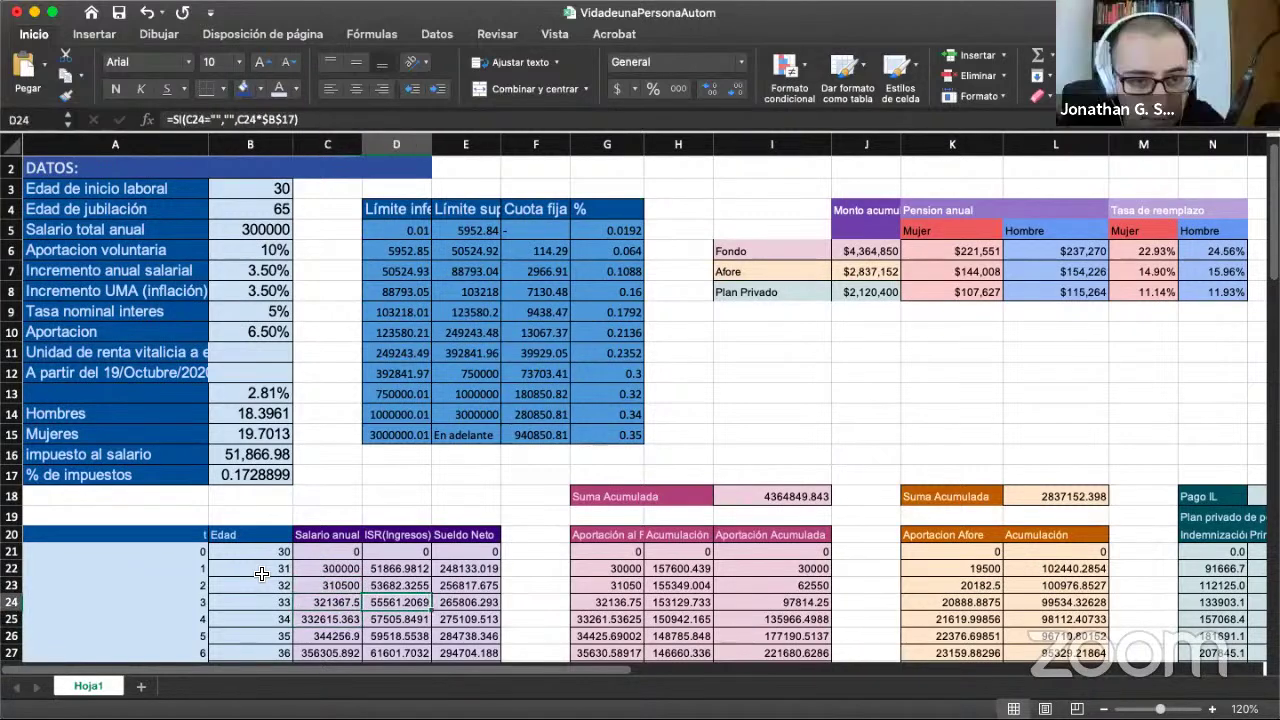
{"action": "key", "text": "Right"}
{"action": "key", "text": "Left"}
{"action": "key", "text": "Up"}
{"action": "key", "text": "Up"}
{"action": "key", "text": "Down"}
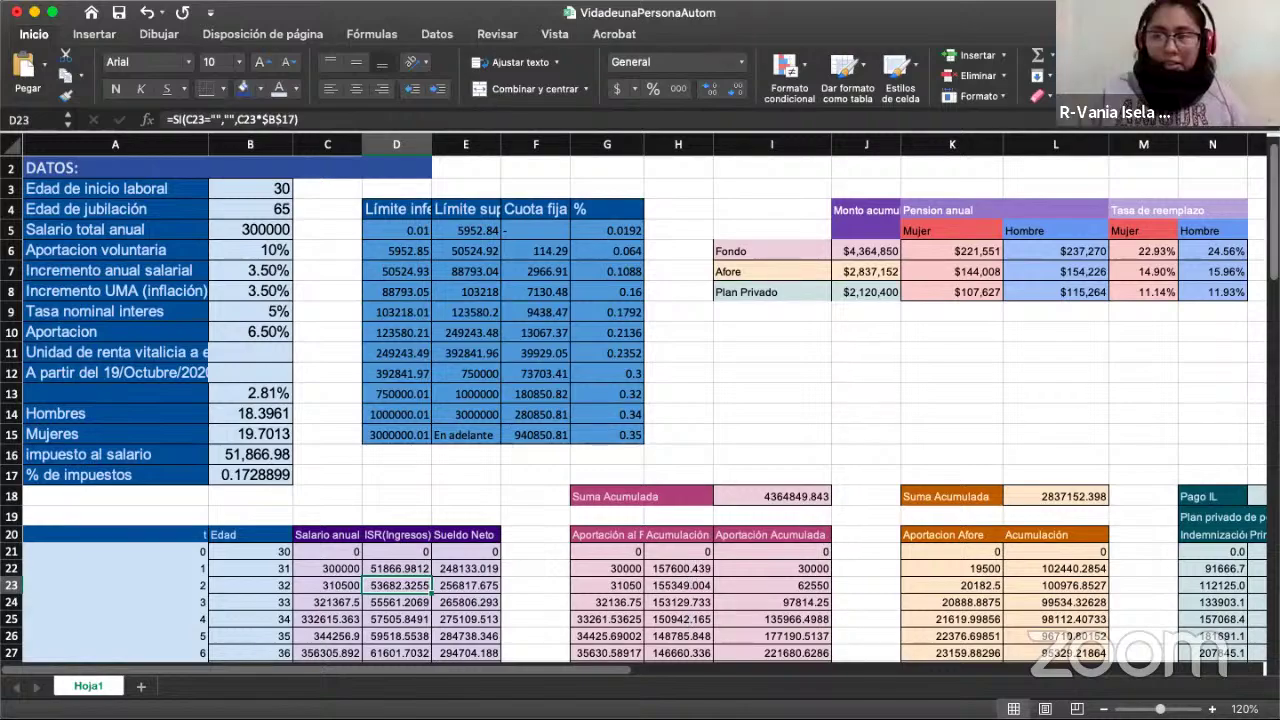
{"action": "scroll", "coordinate": [640, 404], "scroll_direction": "down", "scroll_amount": 3}
{"action": "scroll", "coordinate": [640, 404], "scroll_direction": "down", "scroll_amount": 10}
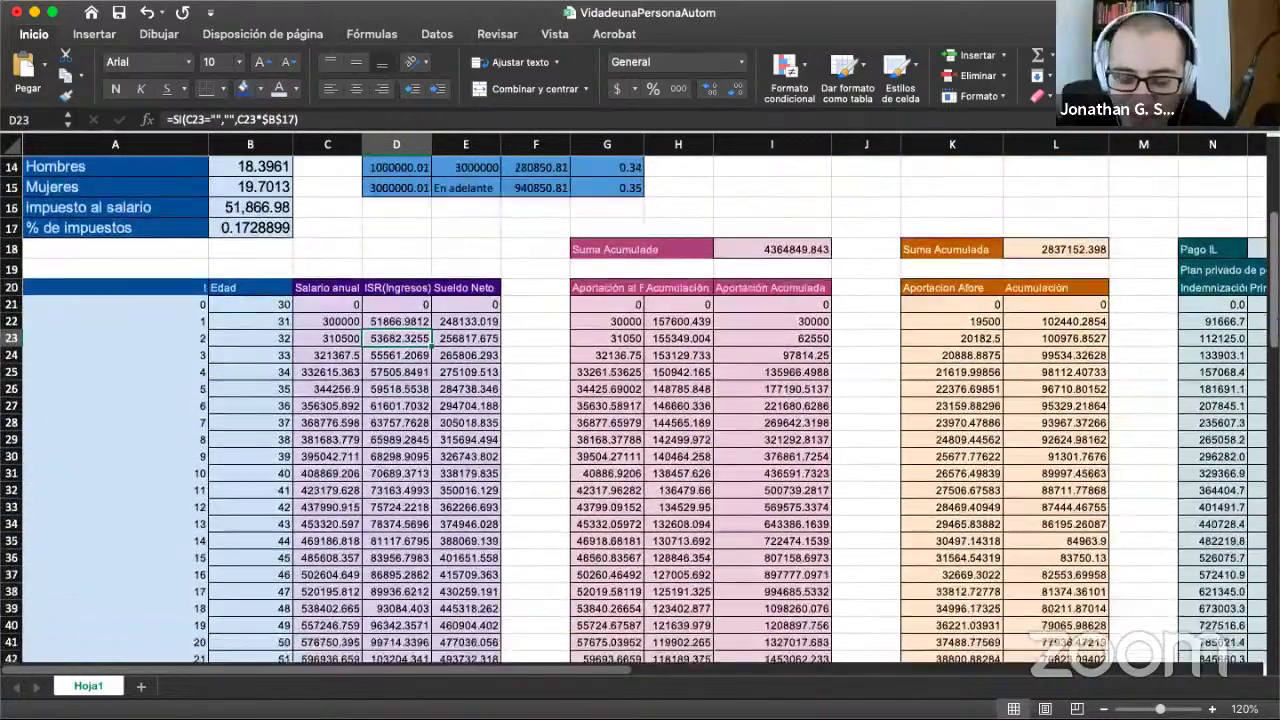
{"action": "scroll", "coordinate": [851, 234], "scroll_direction": "down", "scroll_amount": 5}
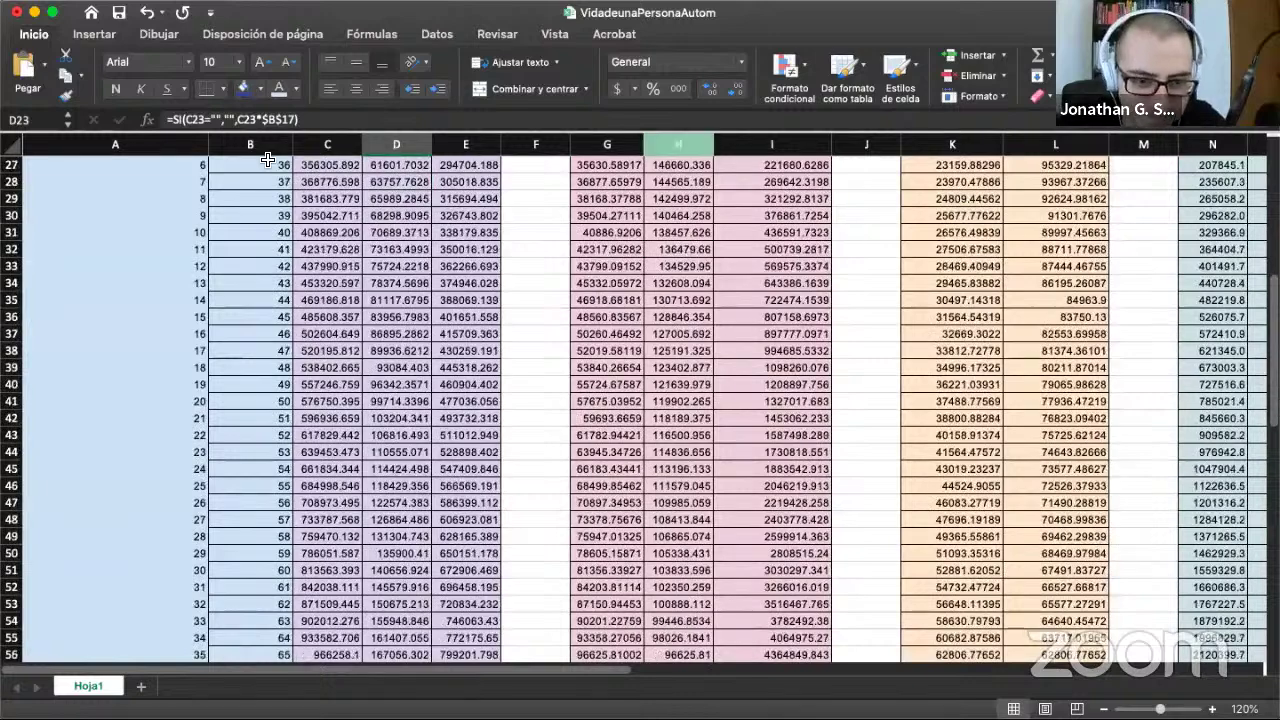
- Highlight the blank-check condition in the D23 ISR(Ingresos) formula and undo the accidental reference to C34
{"action": "double_click", "coordinate": [208, 119]}
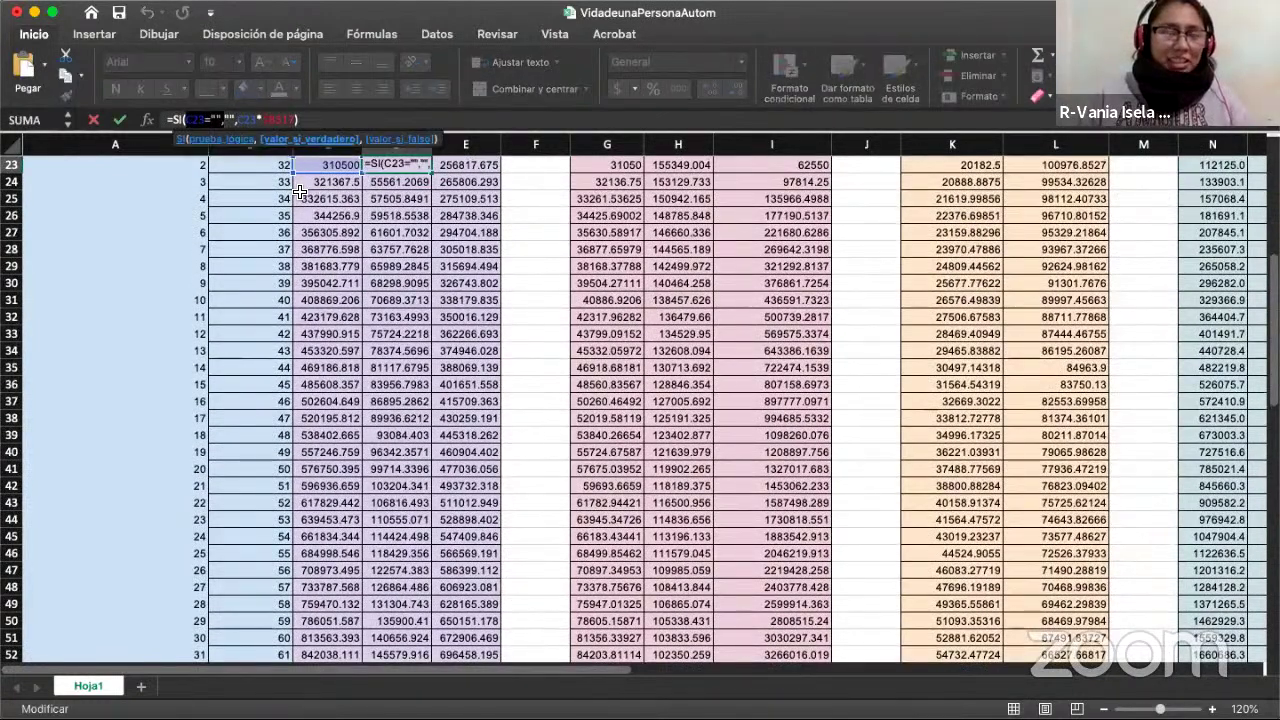
{"action": "left_click", "coordinate": [325, 350]}
{"action": "key", "text": "Return"}
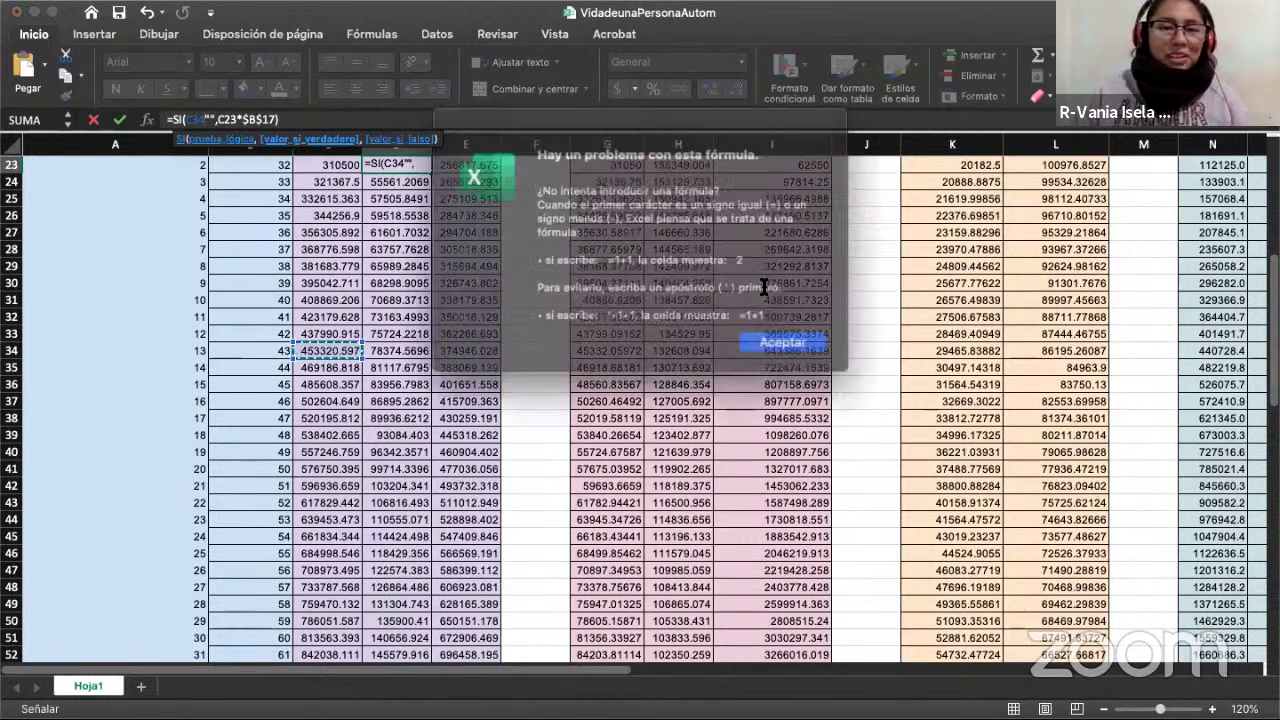
{"action": "key", "text": "Return"}
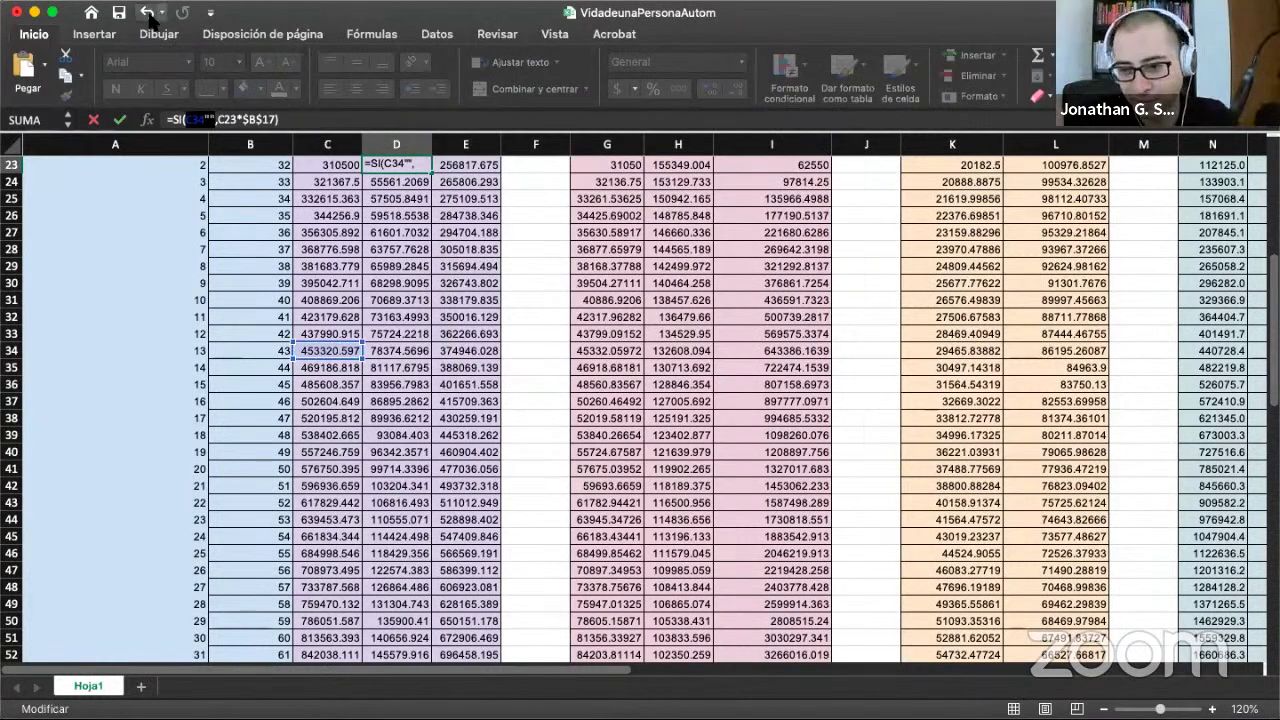
{"action": "left_click", "coordinate": [148, 13]}
{"action": "left_click", "coordinate": [347, 121]}
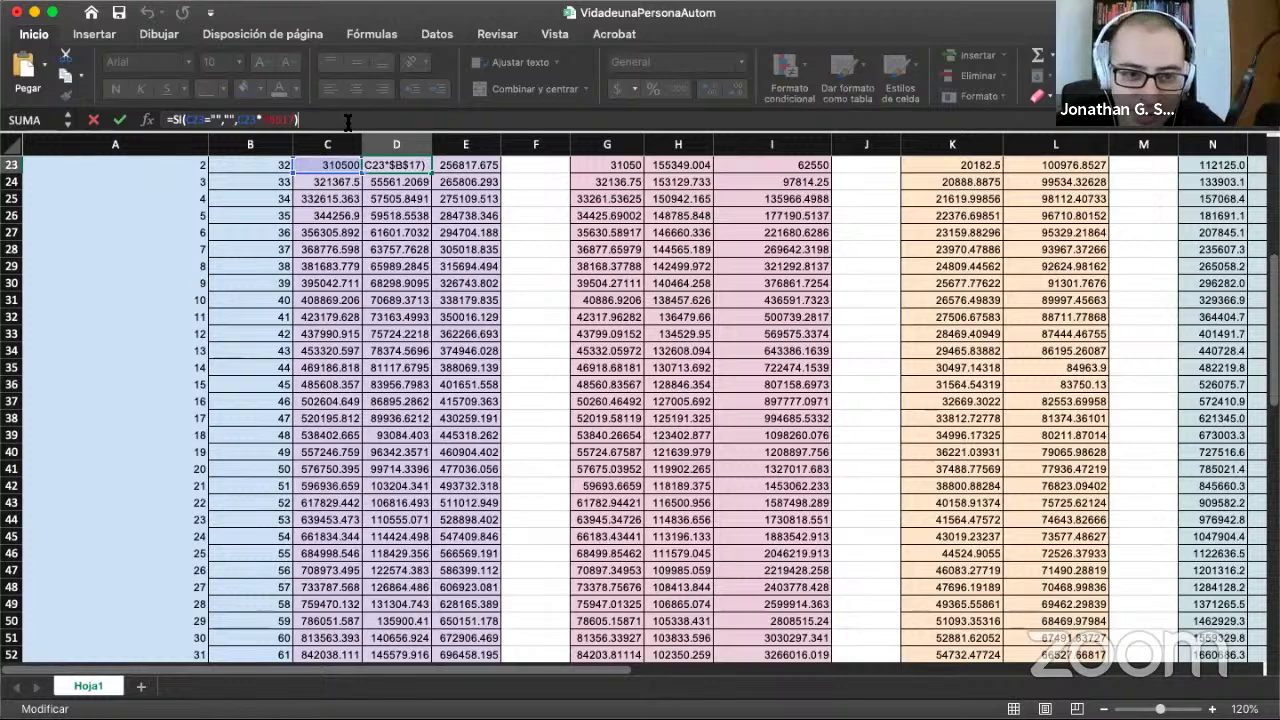
{"action": "key", "text": "Return"}
- Inspect the t column formulas row by row from the table header down to t = 20
{"action": "key", "text": "Left"}
{"action": "key", "text": "Left"}
{"action": "key", "text": "Left"}
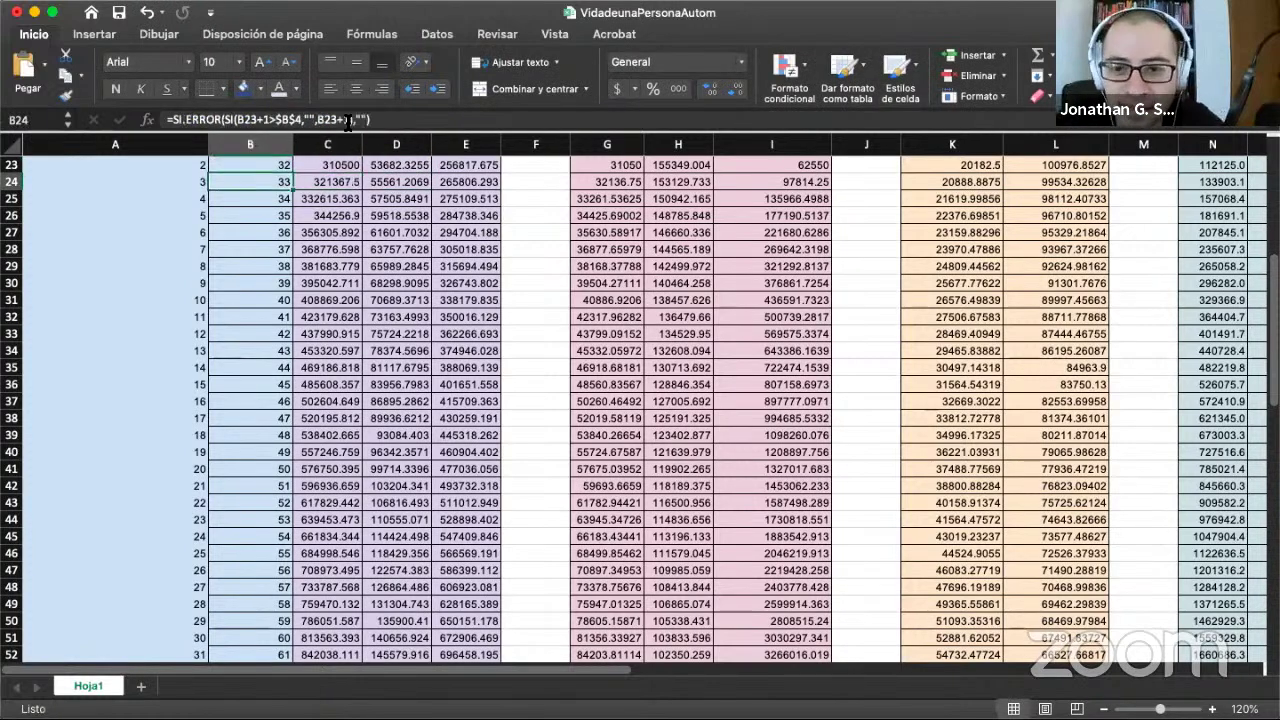
{"action": "key", "text": "Up"}
{"action": "key", "text": "super+Up"}
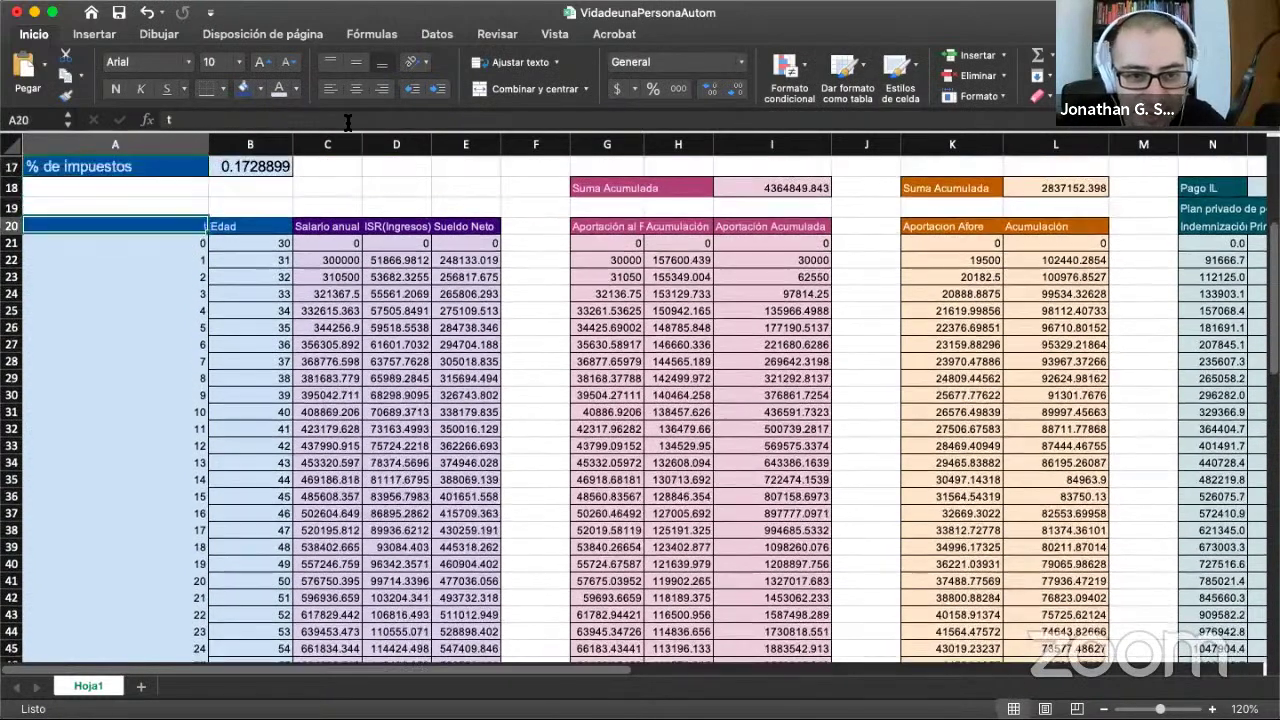
{"action": "key", "text": "Down"}
{"action": "key", "text": "Down"}
{"action": "key", "text": "Down"}
{"action": "key", "text": "Down"}
{"action": "key", "text": "Down"}
{"action": "key", "text": "Down"}
{"action": "key", "text": "Down"}
{"action": "key", "text": "Down"}
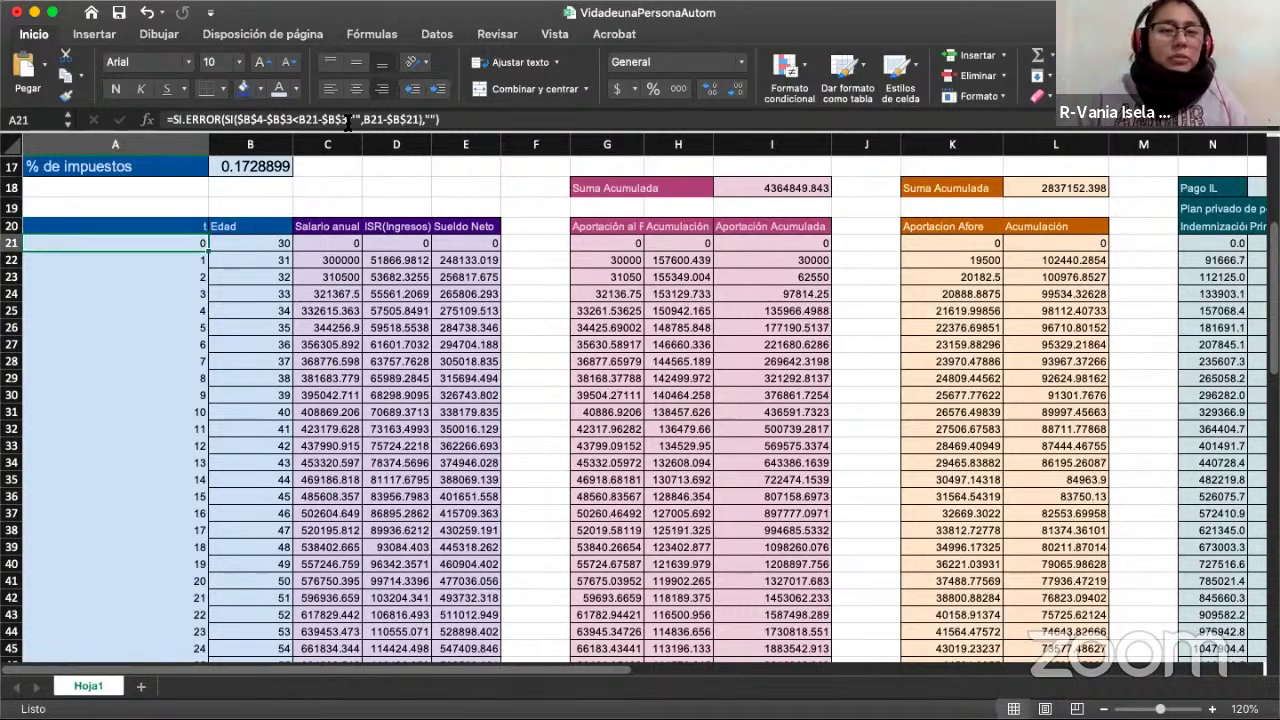
{"action": "key", "text": "Down"}
{"action": "key", "text": "Down"}
{"action": "key", "text": "Down"}
{"action": "key", "text": "Down"}
{"action": "key", "text": "Down"}
{"action": "key", "text": "Down"}
{"action": "key", "text": "Down"}
{"action": "key", "text": "Down"}
{"action": "key", "text": "Down"}
{"action": "key", "text": "Down"}
{"action": "key", "text": "Down"}
{"action": "key", "text": "Down"}
{"action": "key", "text": "Down"}
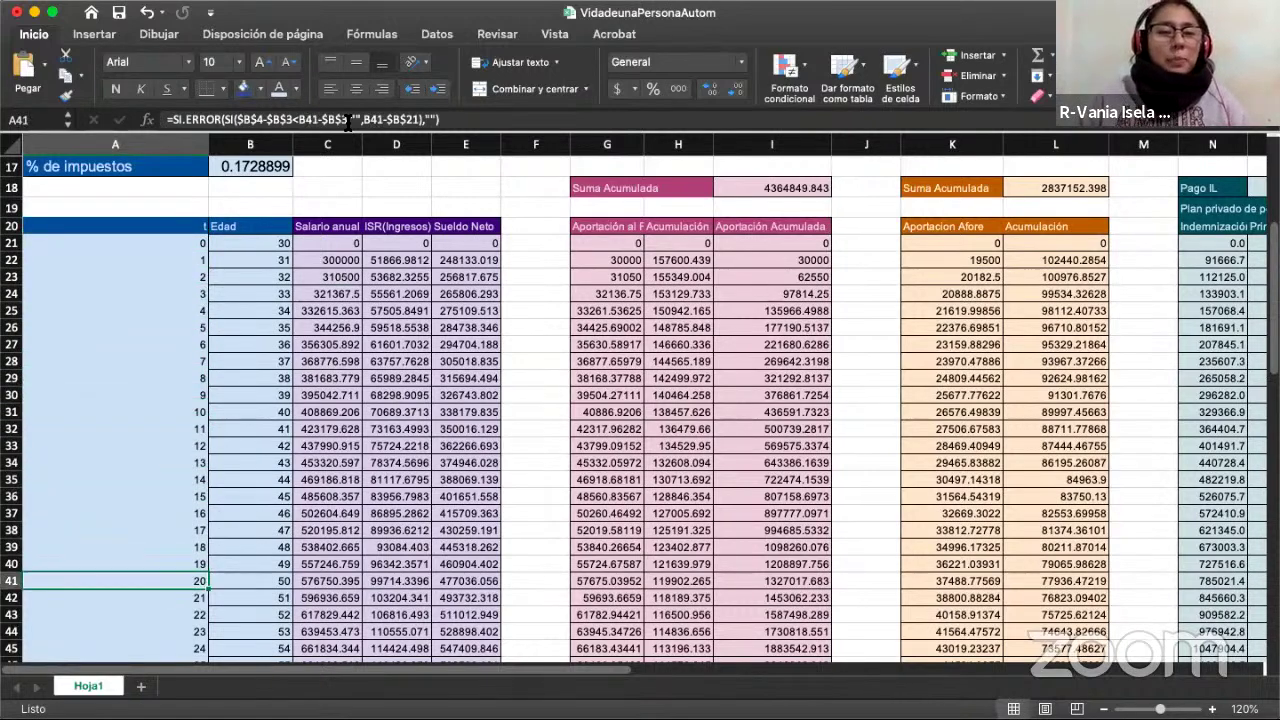
- Compare the t column formula in the age 65 row with the one in the first blank row beneath it
{"action": "scroll", "coordinate": [140, 380], "scroll_direction": "down", "scroll_amount": 5}
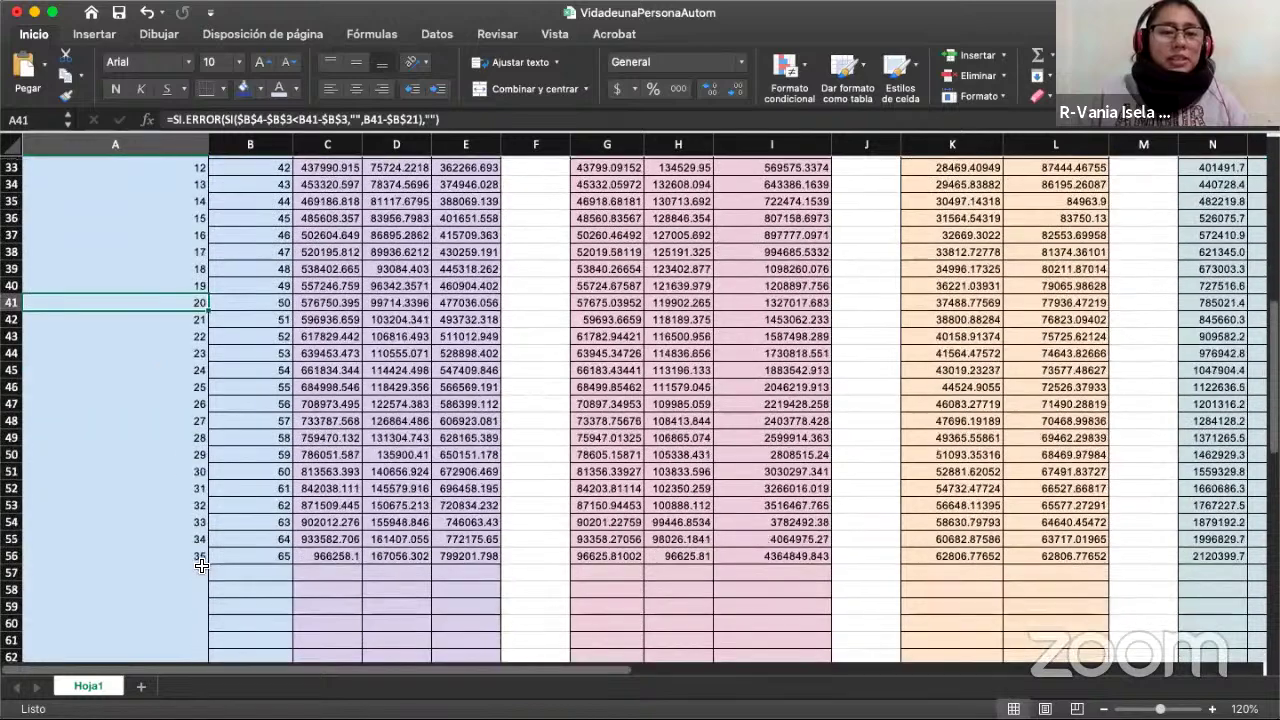
{"action": "left_click", "coordinate": [201, 558]}
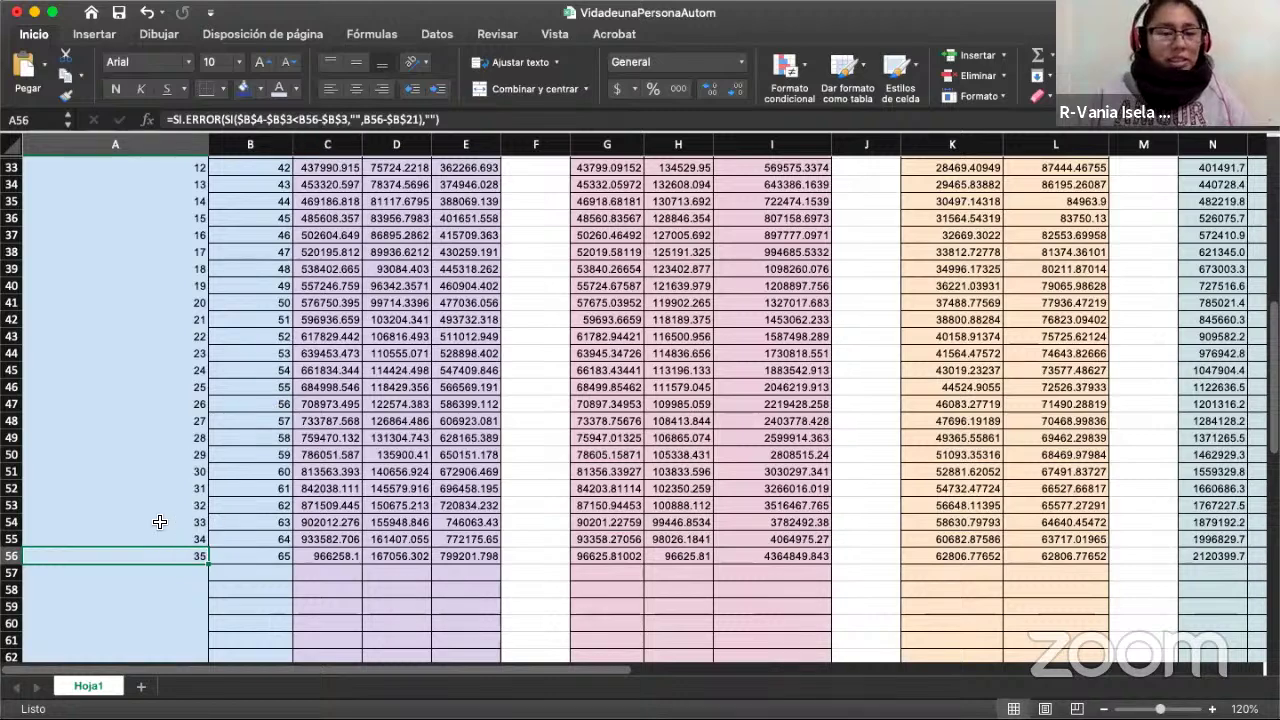
{"action": "left_click_drag", "start_coordinate": [177, 580], "coordinate": [307, 220]}
{"action": "left_click", "coordinate": [697, 264]}
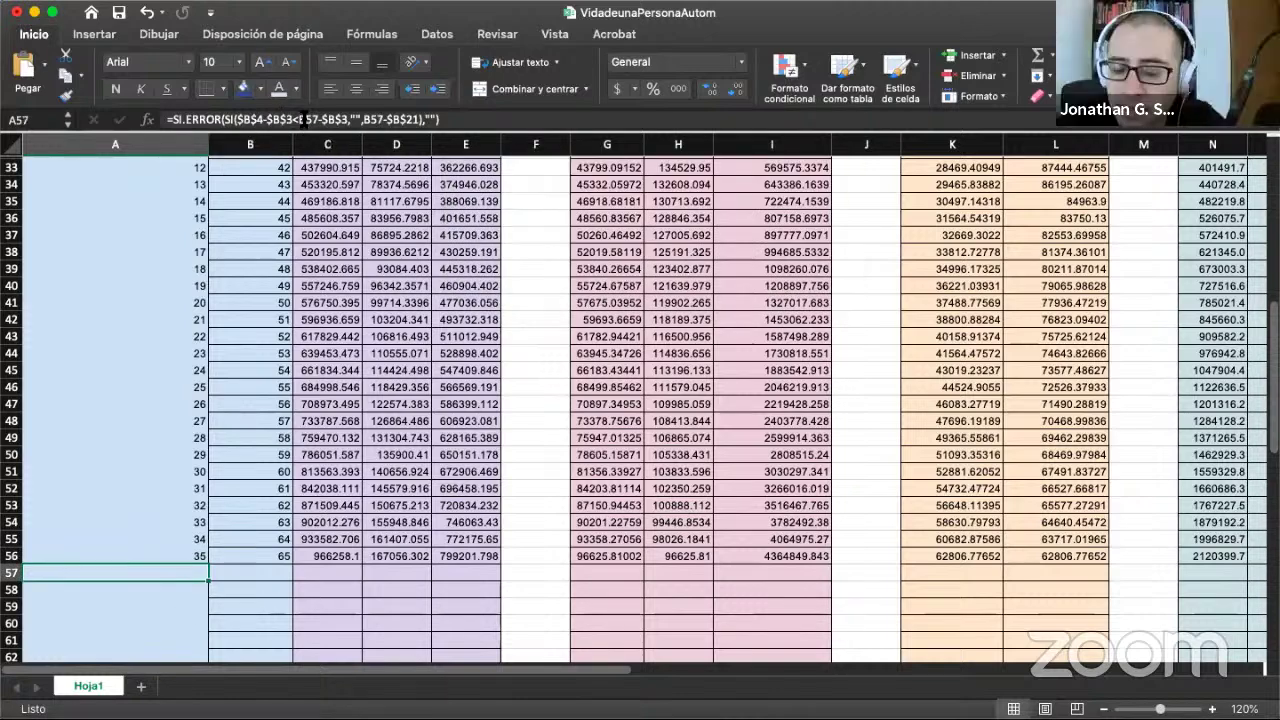
{"action": "left_click", "coordinate": [308, 119]}
{"action": "key", "text": "Return"}
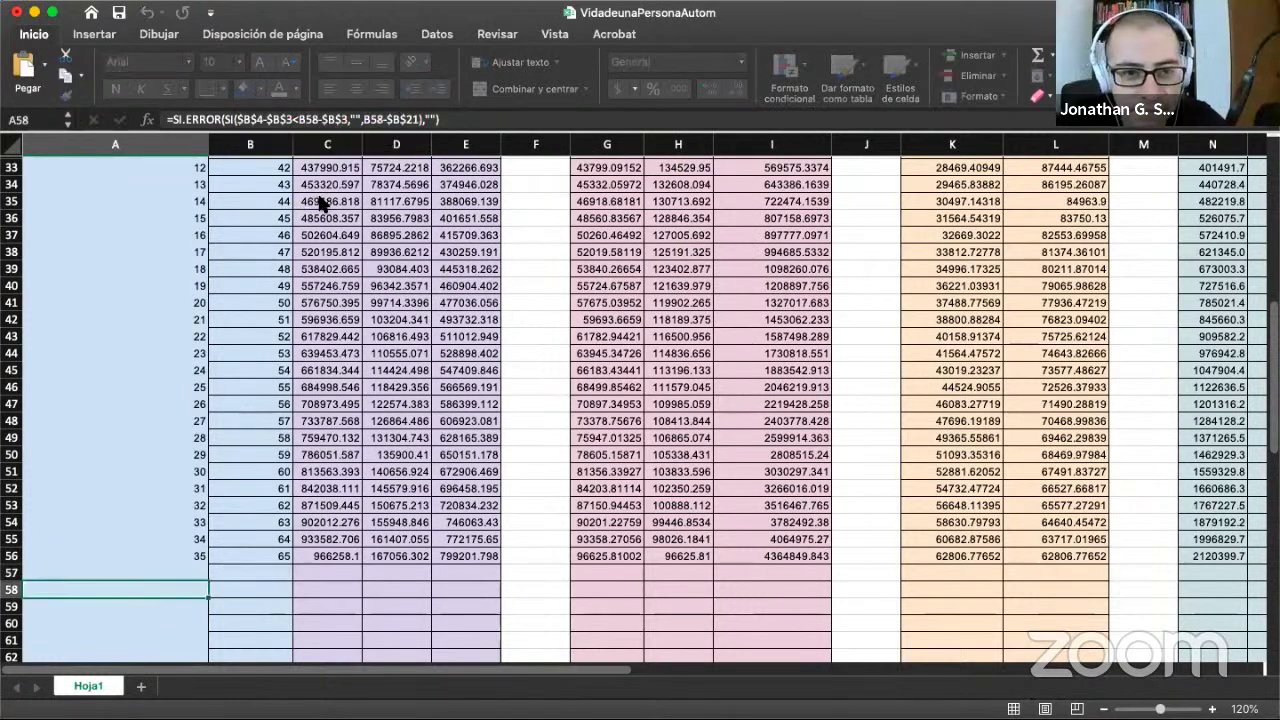
- Compare the Edad formula in the age 65 row with the Edad and t formulas in the blank row beneath it
{"action": "left_click", "coordinate": [245, 560]}
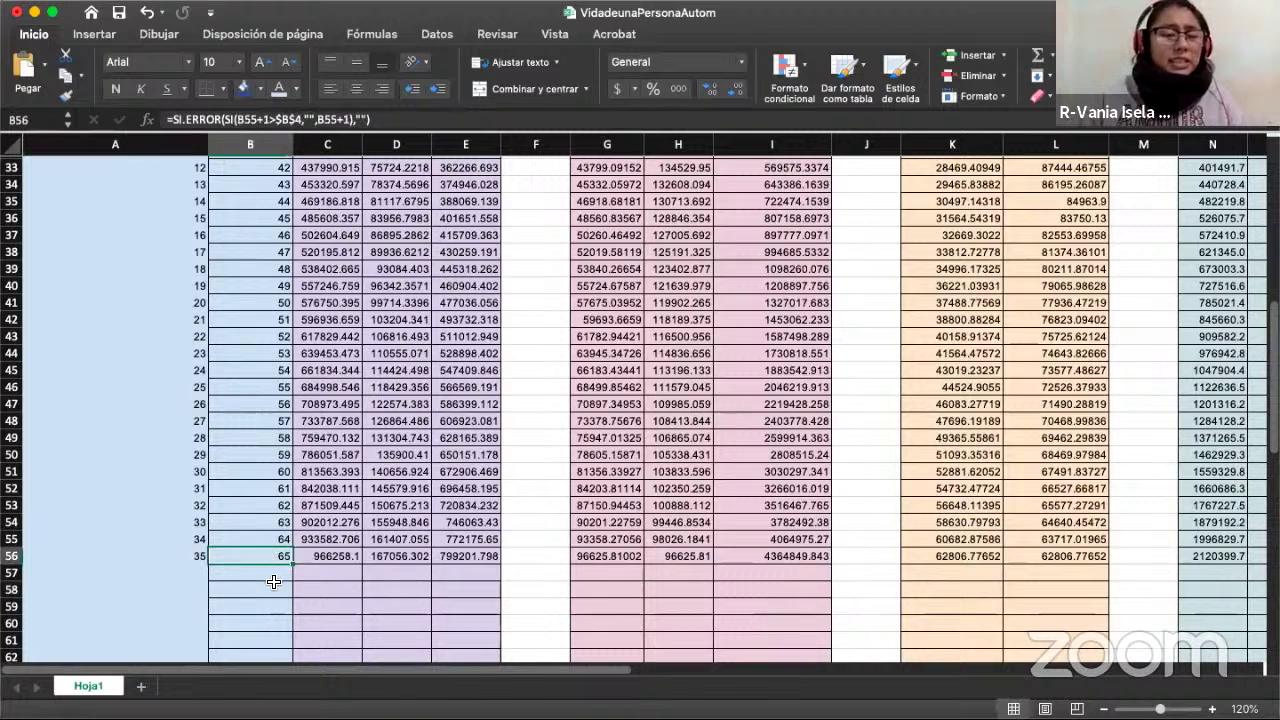
{"action": "left_click", "coordinate": [191, 569]}
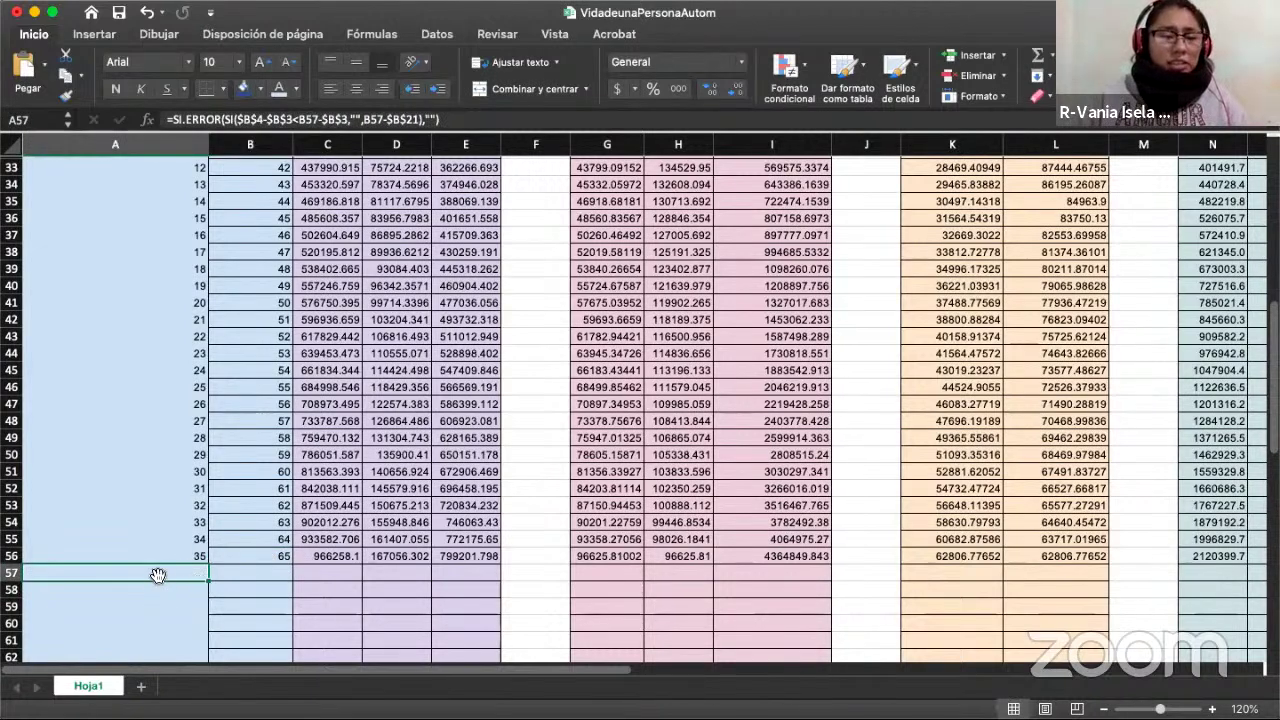
{"action": "left_click", "coordinate": [271, 568]}
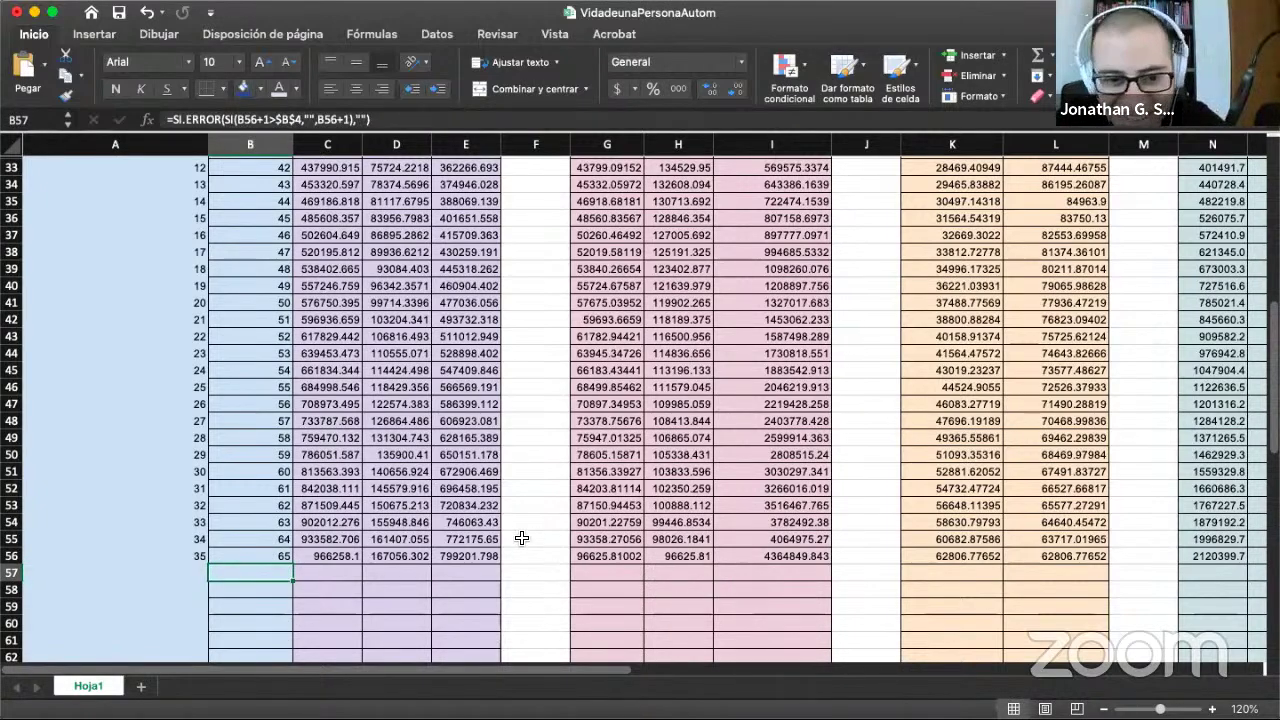
- Inspect the ISR(Ingresos), t and Salario anual formulas in the first projection years
{"action": "scroll", "coordinate": [540, 479], "scroll_direction": "up", "scroll_amount": 3}
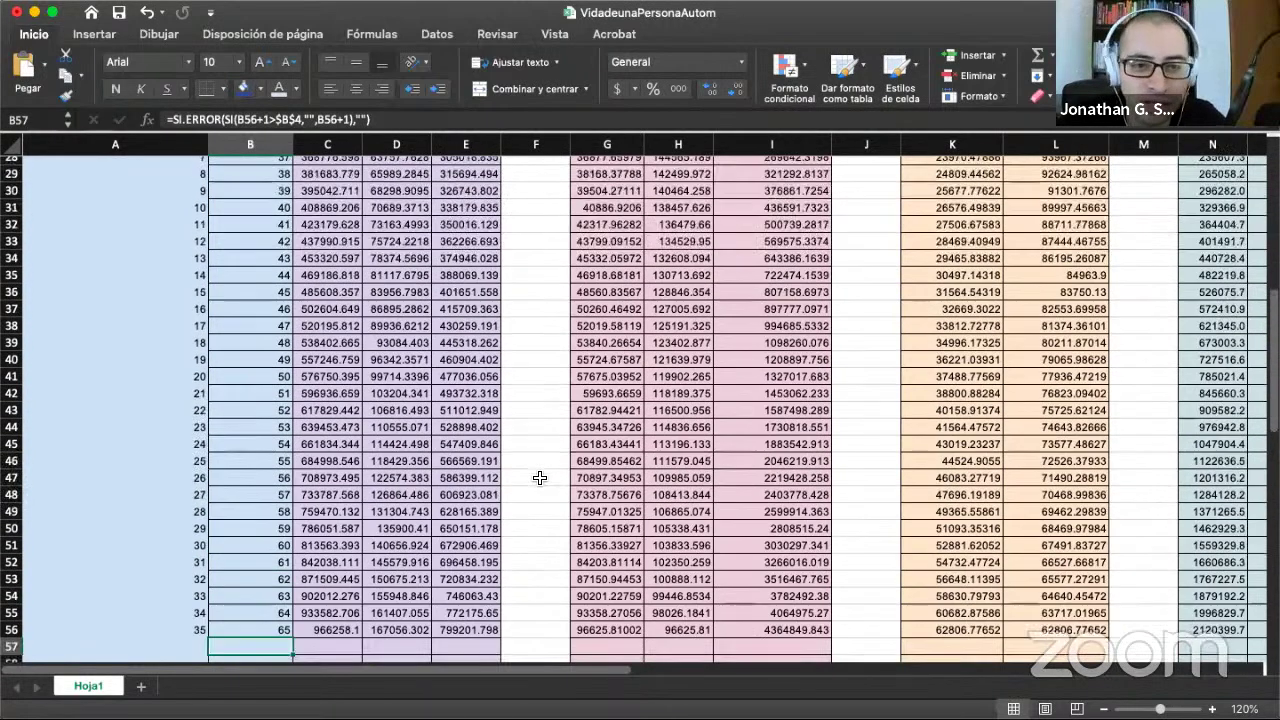
{"action": "scroll", "coordinate": [540, 479], "scroll_direction": "up", "scroll_amount": 7}
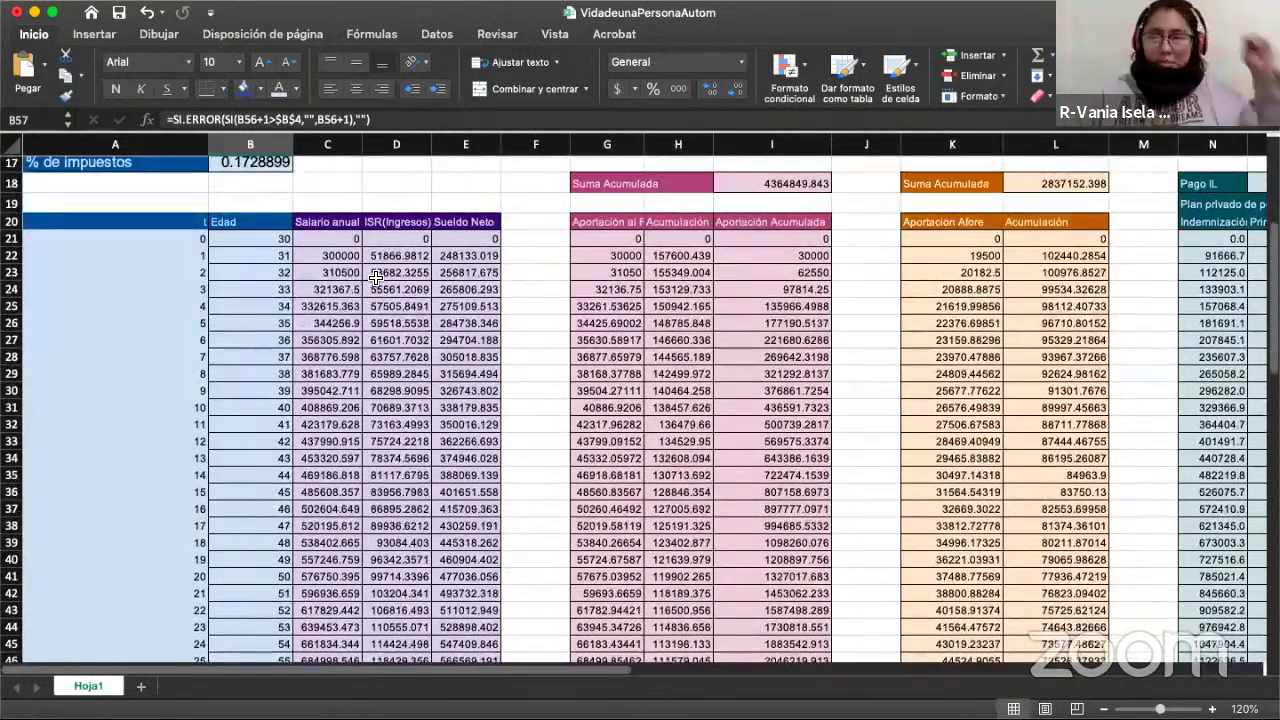
{"action": "left_click", "coordinate": [396, 272]}
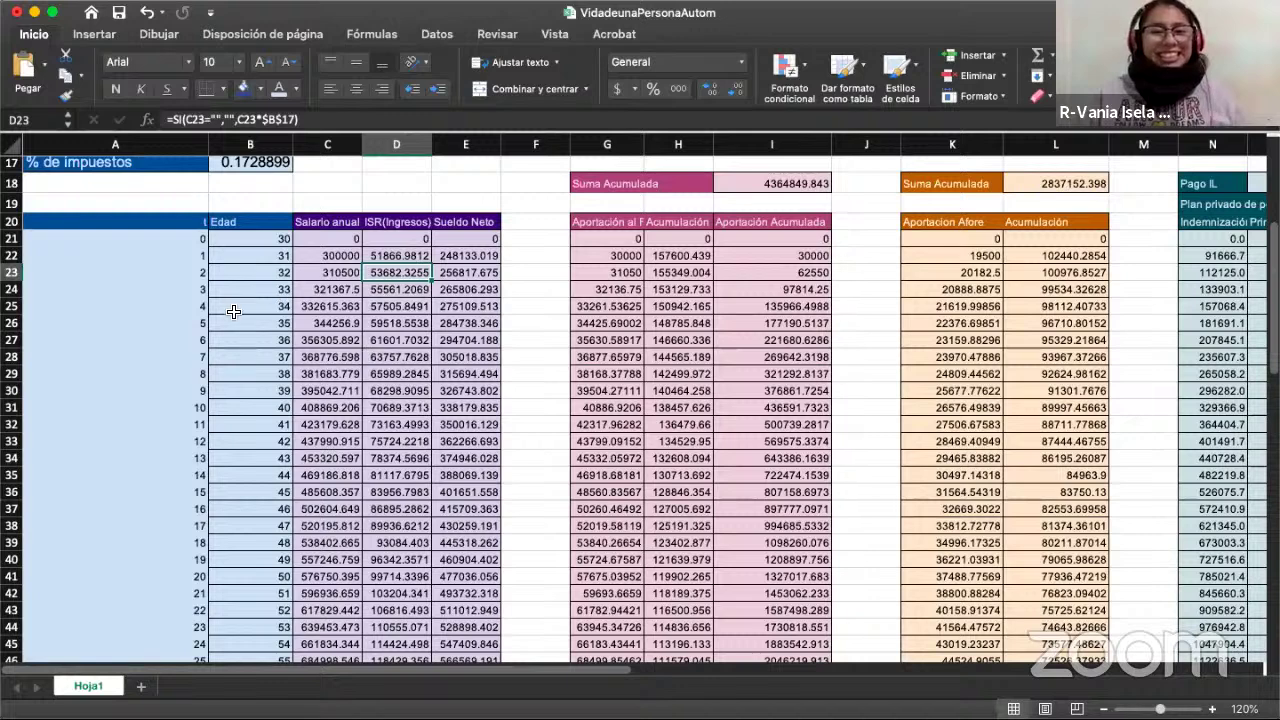
{"action": "left_click", "coordinate": [188, 264]}
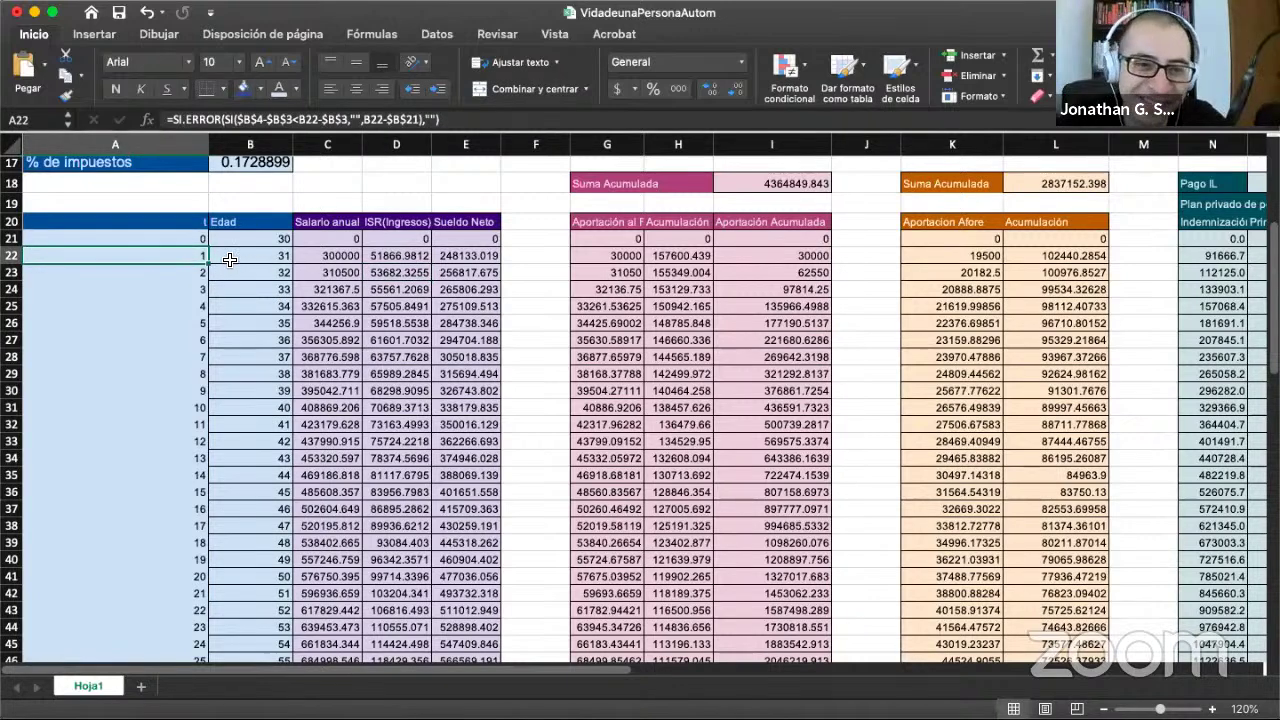
{"action": "left_click", "coordinate": [177, 285]}
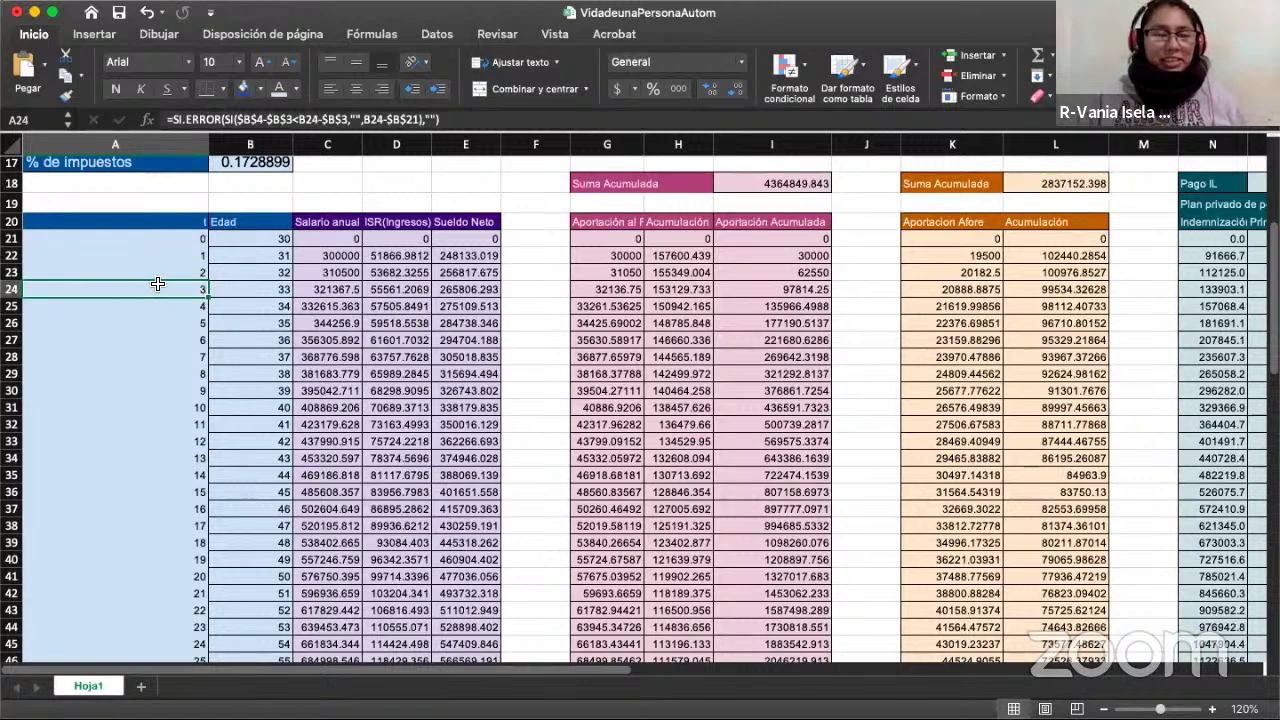
{"action": "left_click", "coordinate": [354, 274]}
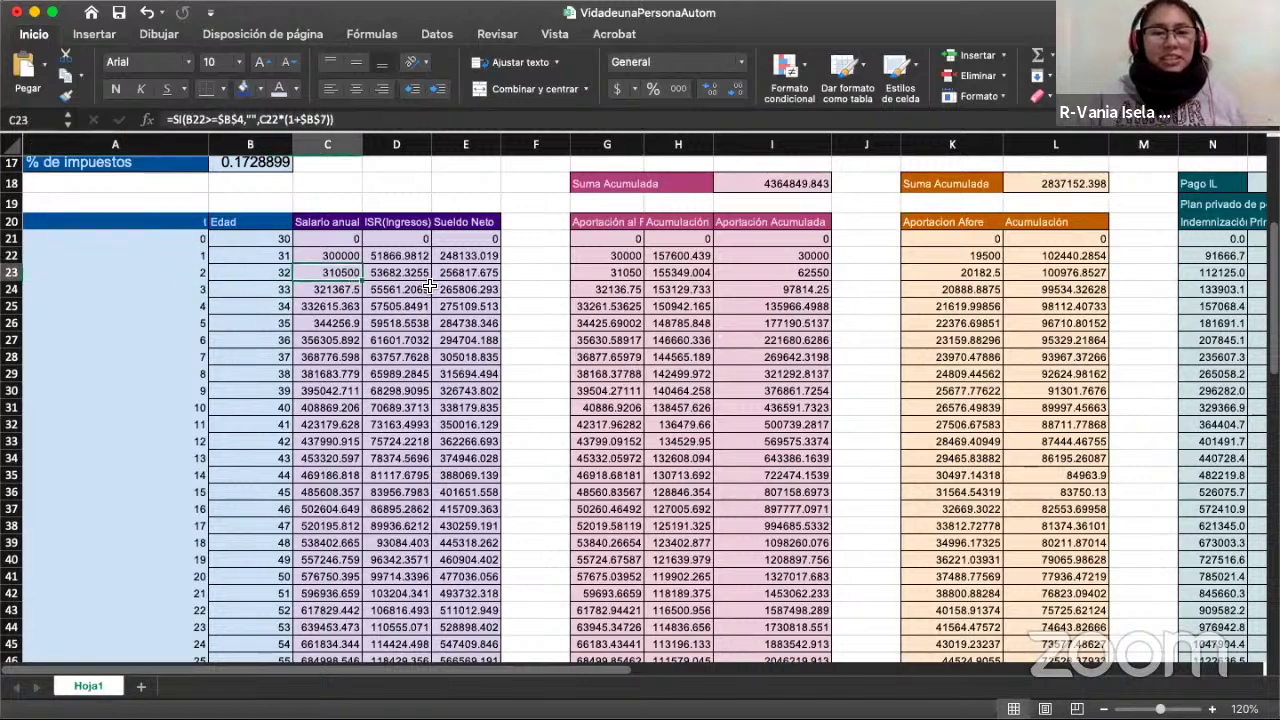
- Inspect the second-year formulas of the voluntary contribution, its two accumulation columns and Aportacion Afore
{"action": "left_click", "coordinate": [625, 277]}
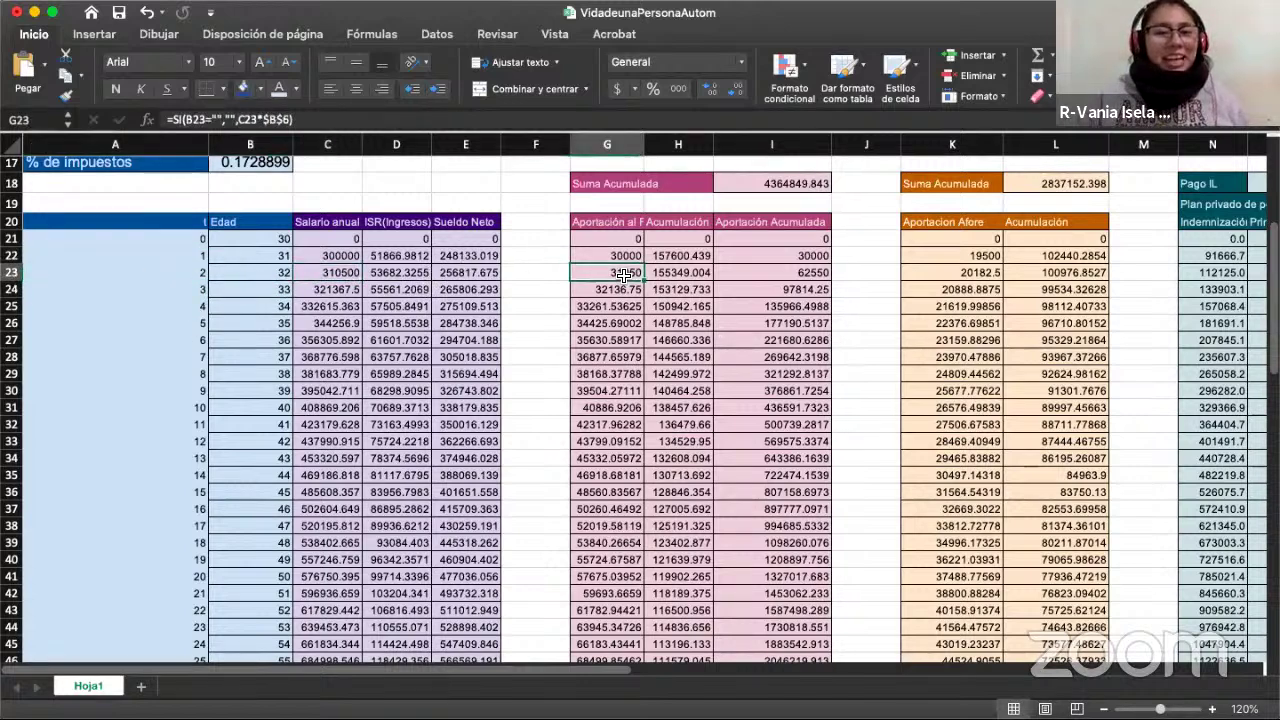
{"action": "left_click", "coordinate": [686, 270]}
{"action": "left_click", "coordinate": [767, 273]}
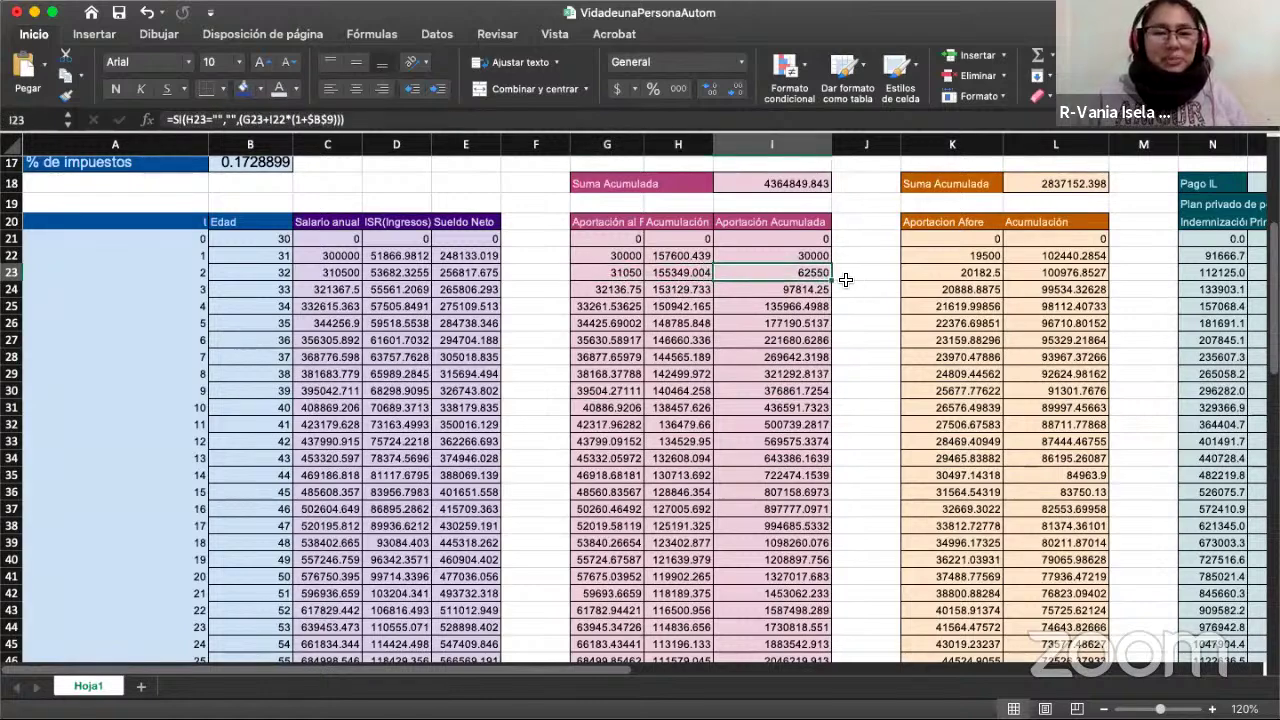
{"action": "left_click", "coordinate": [903, 273]}
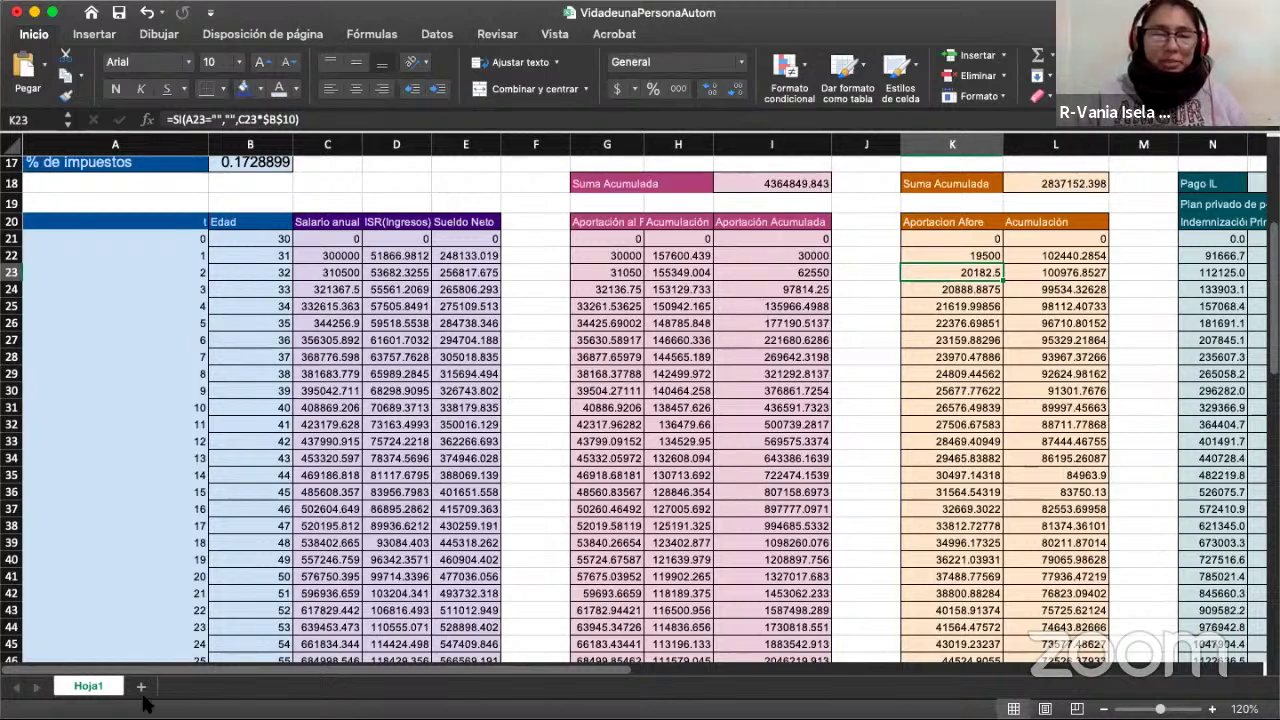
- Recheck the Edad and t formulas in the first projection rows and review the input data and pension results tables
{"action": "left_click", "coordinate": [375, 291]}
{"action": "left_click", "coordinate": [268, 289]}
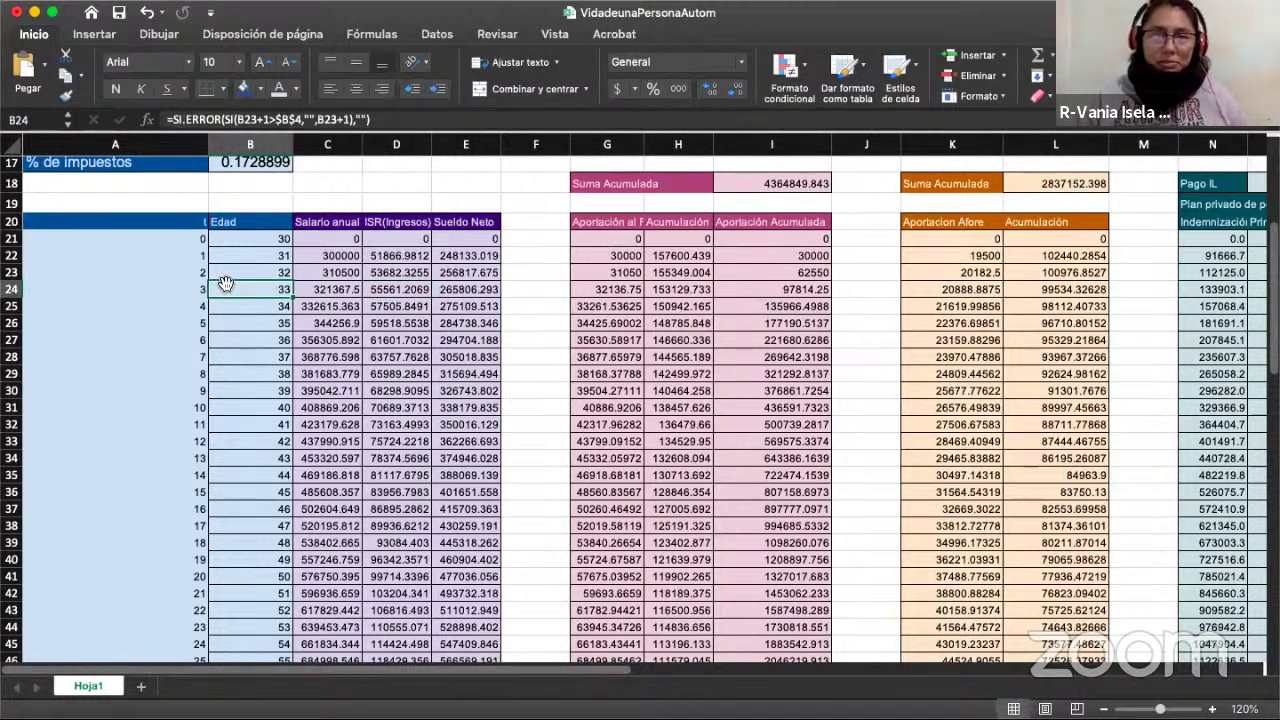
{"action": "left_click", "coordinate": [167, 292]}
{"action": "left_click", "coordinate": [143, 277]}
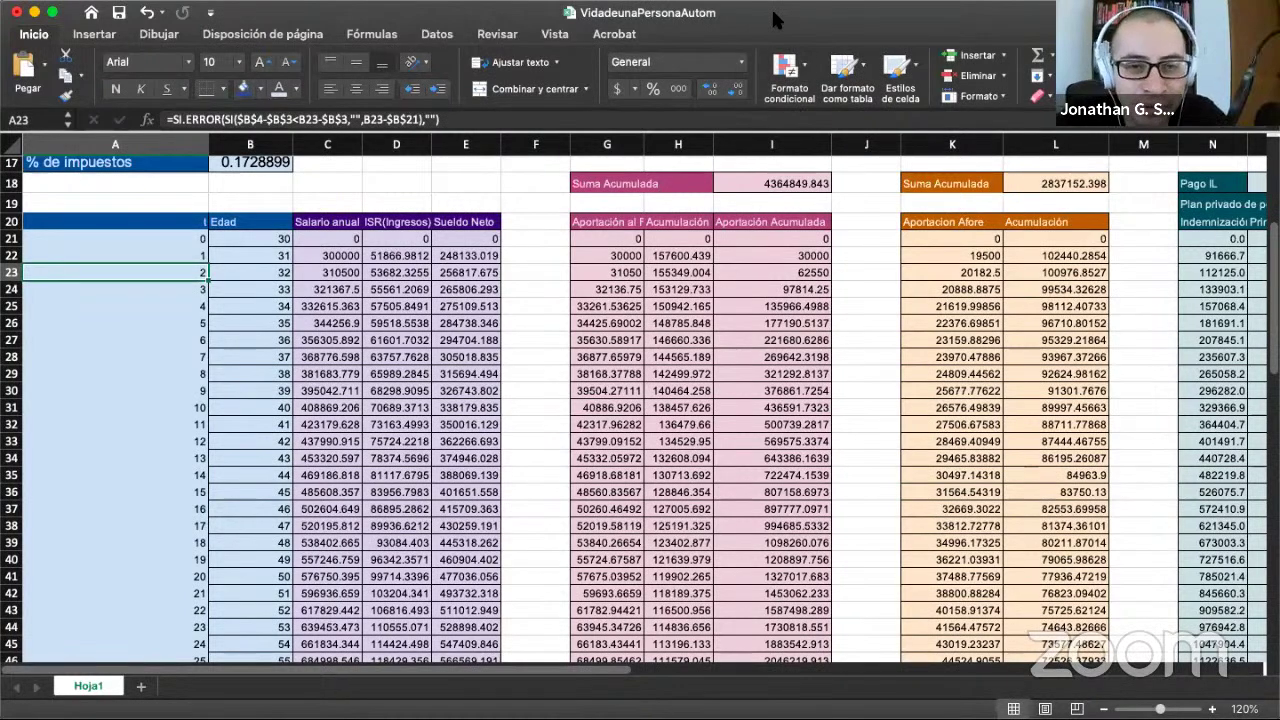
{"action": "scroll", "coordinate": [549, 244], "scroll_direction": "up", "scroll_amount": 5}
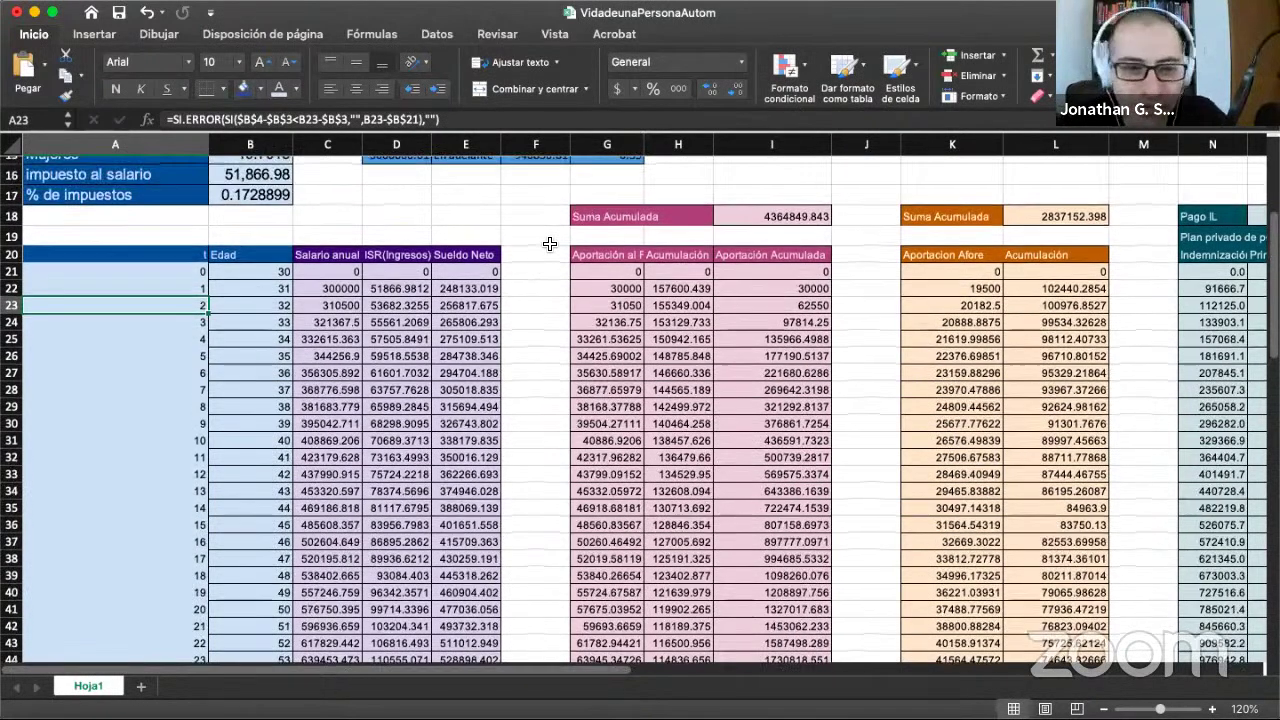
{"action": "scroll", "coordinate": [549, 244], "scroll_direction": "up", "scroll_amount": 2}
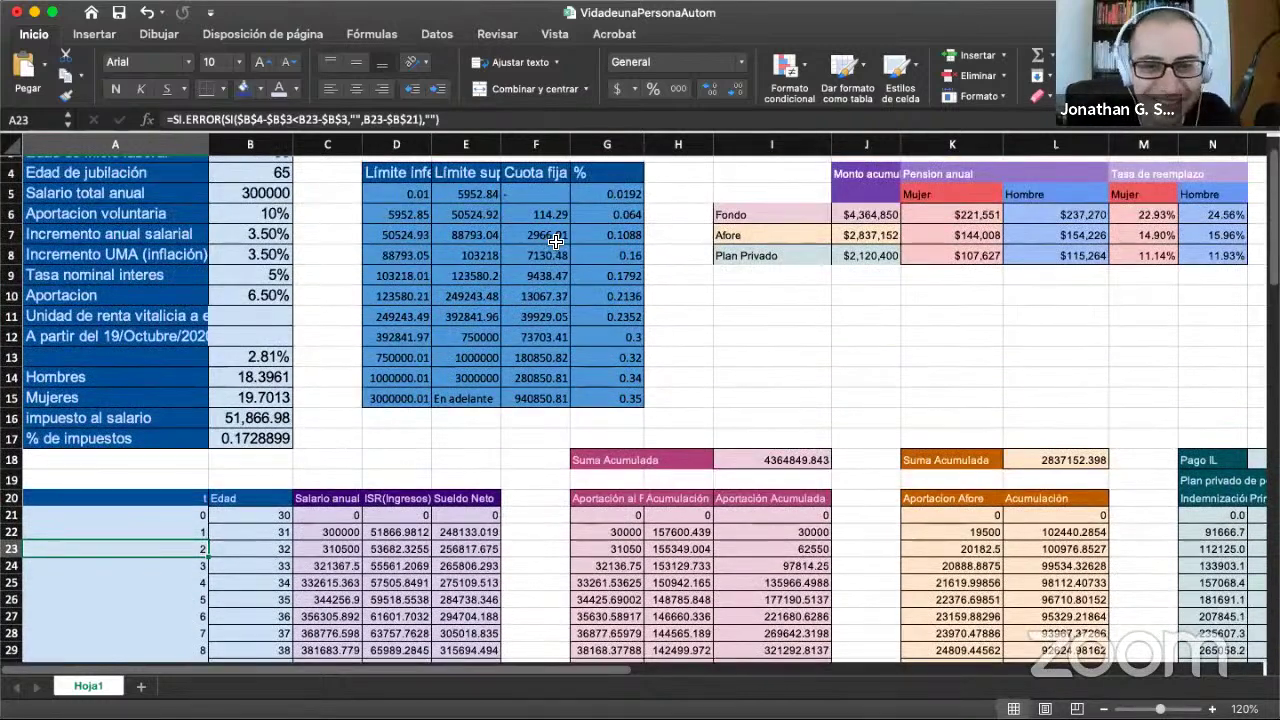
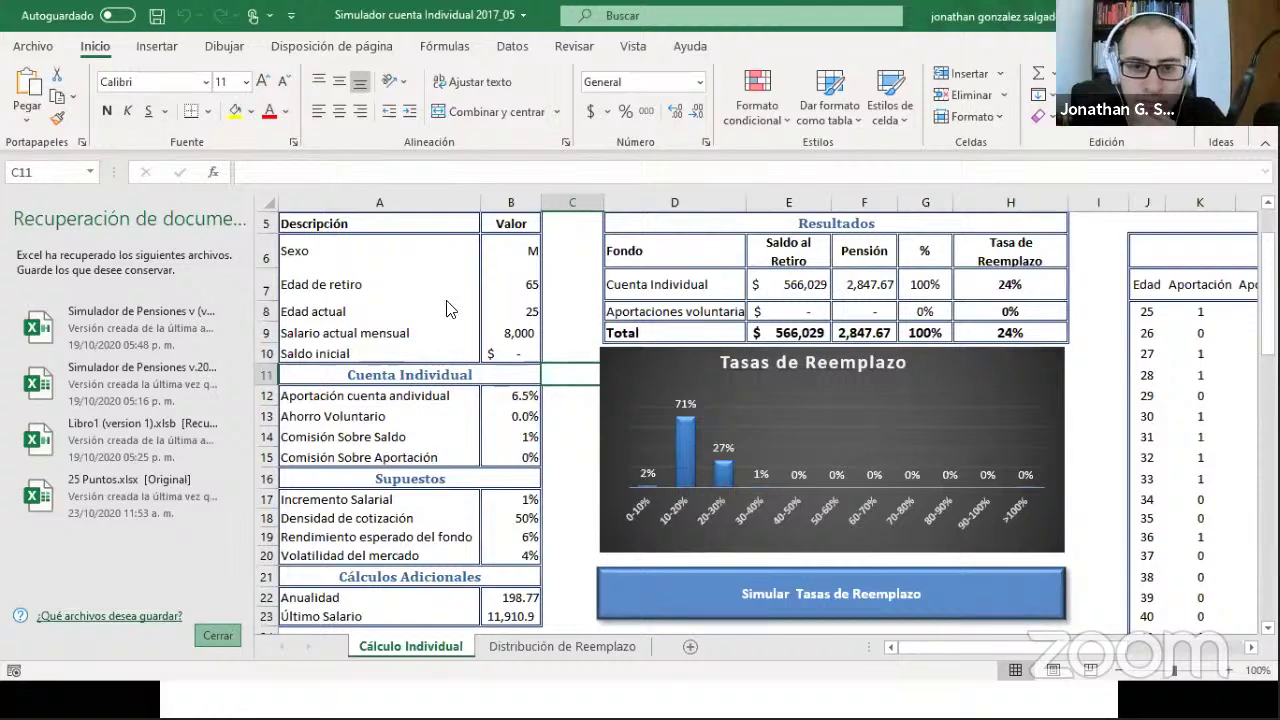
- Close the document recovery list in the Simulador cuenta Individual 2017_05 workbook
{"action": "key", "text": "Escape"}
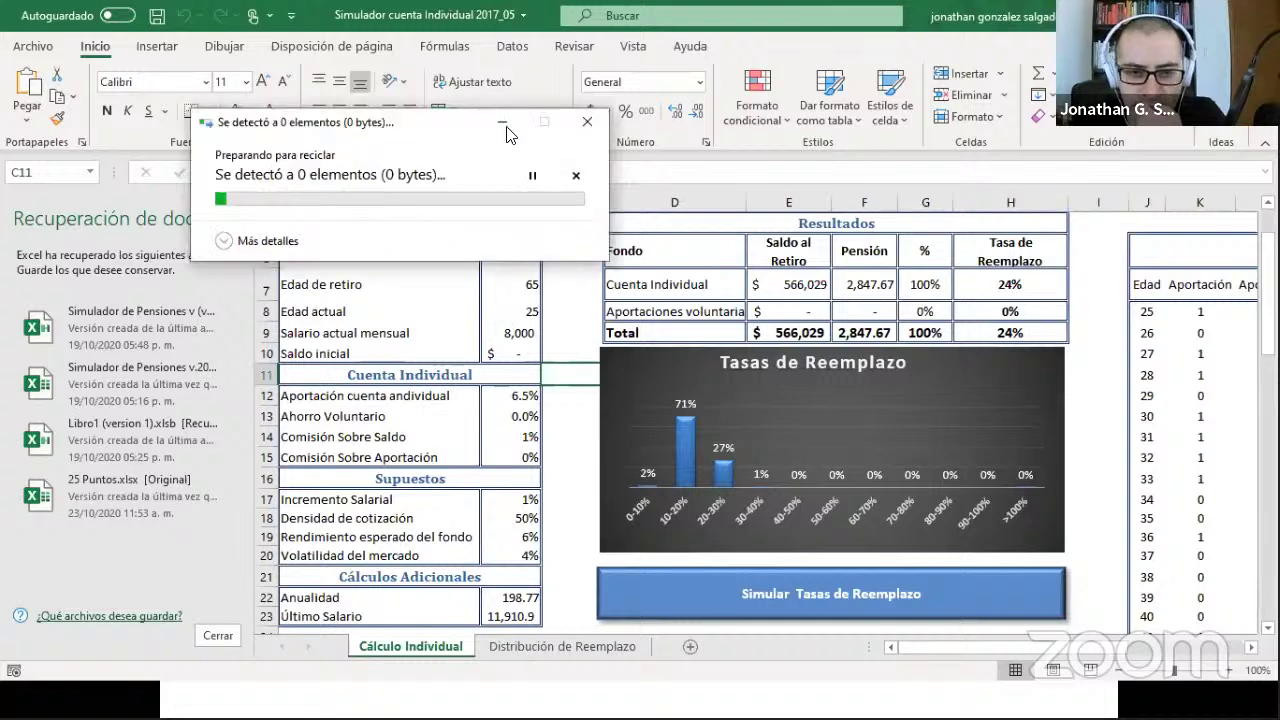
{"action": "left_click", "coordinate": [218, 636]}
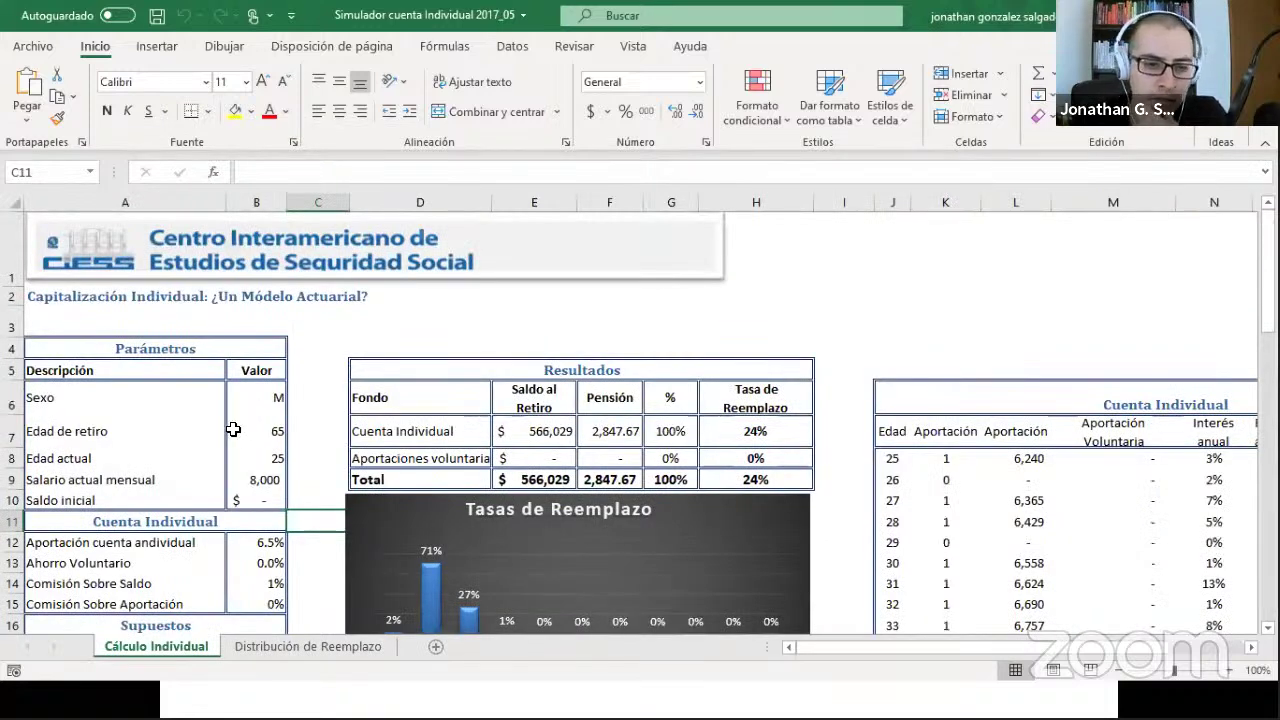
- Review the Sexo, Edad de retiro and Edad actual parameters on the Cálculo Individual sheet
{"action": "left_click_drag", "start_coordinate": [77, 403], "coordinate": [290, 392]}
{"action": "left_click", "coordinate": [303, 392]}
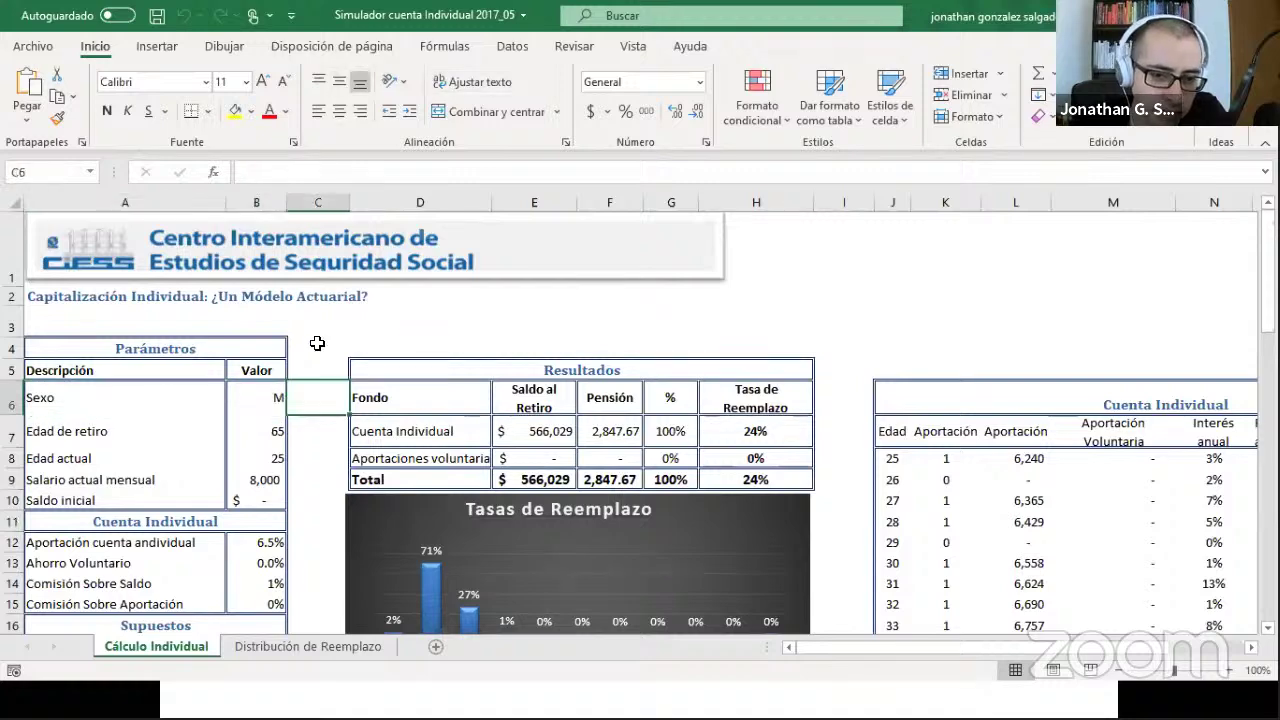
{"action": "key", "text": "Left"}
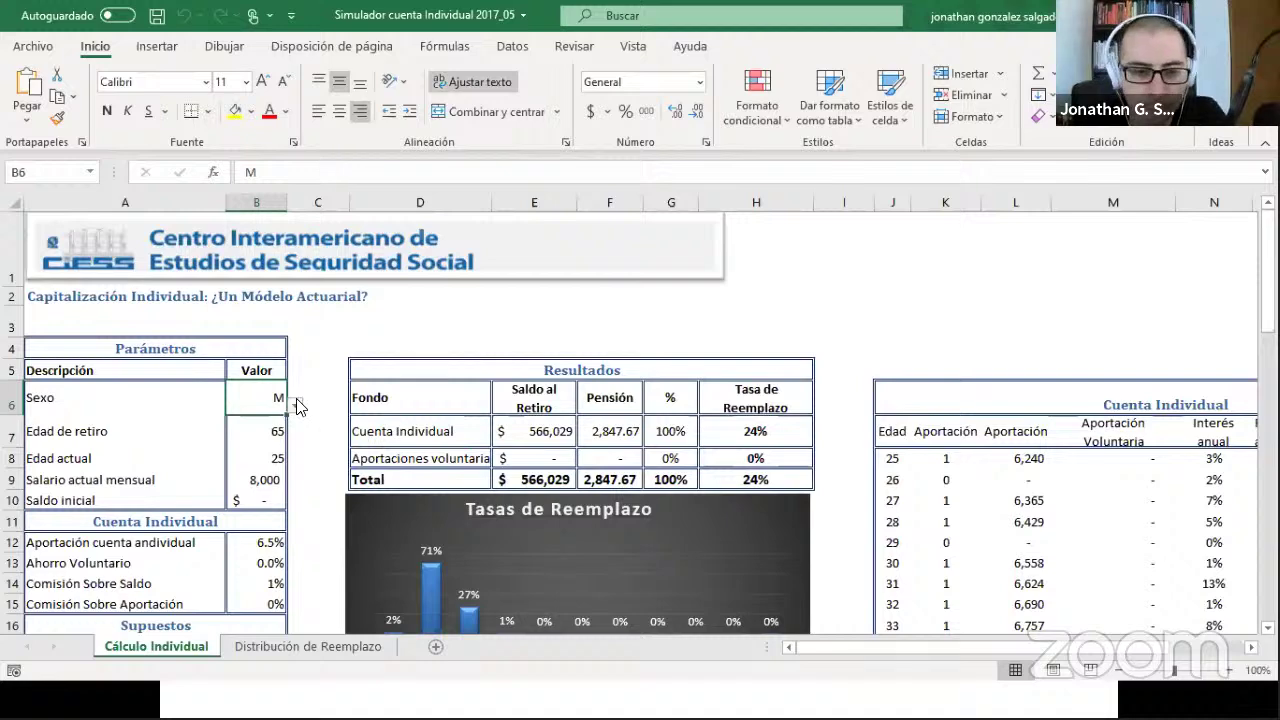
{"action": "scroll", "coordinate": [296, 405], "scroll_direction": "down", "scroll_amount": 2}
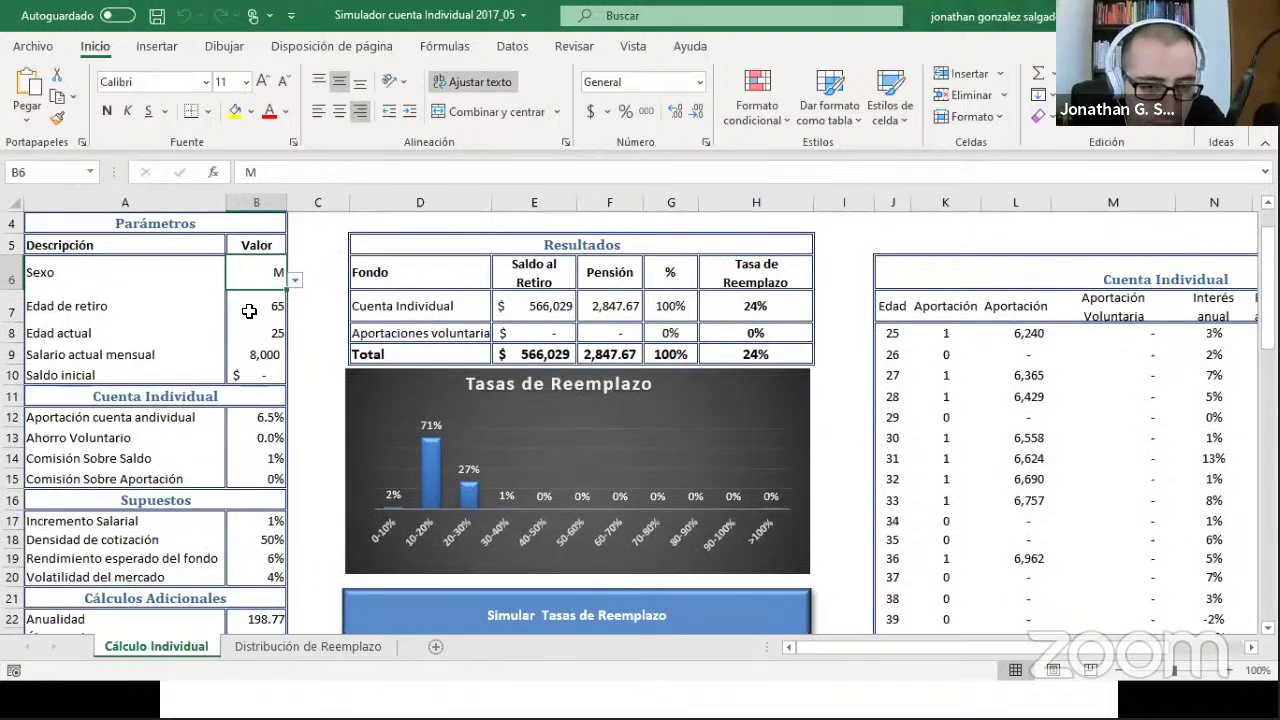
{"action": "key", "text": "Down"}
{"action": "left_click", "coordinate": [100, 332]}
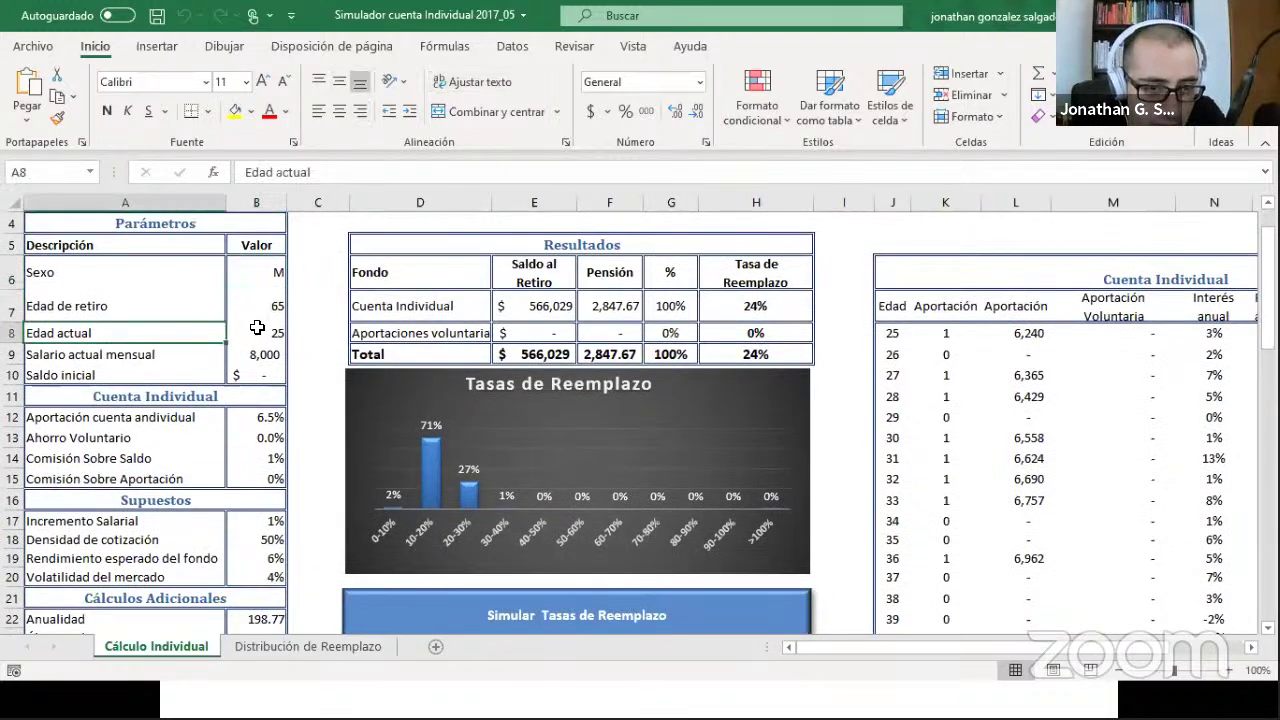
- Review the values of the Edad actual and Salario actual mensual parameters
{"action": "key", "text": "Right"}
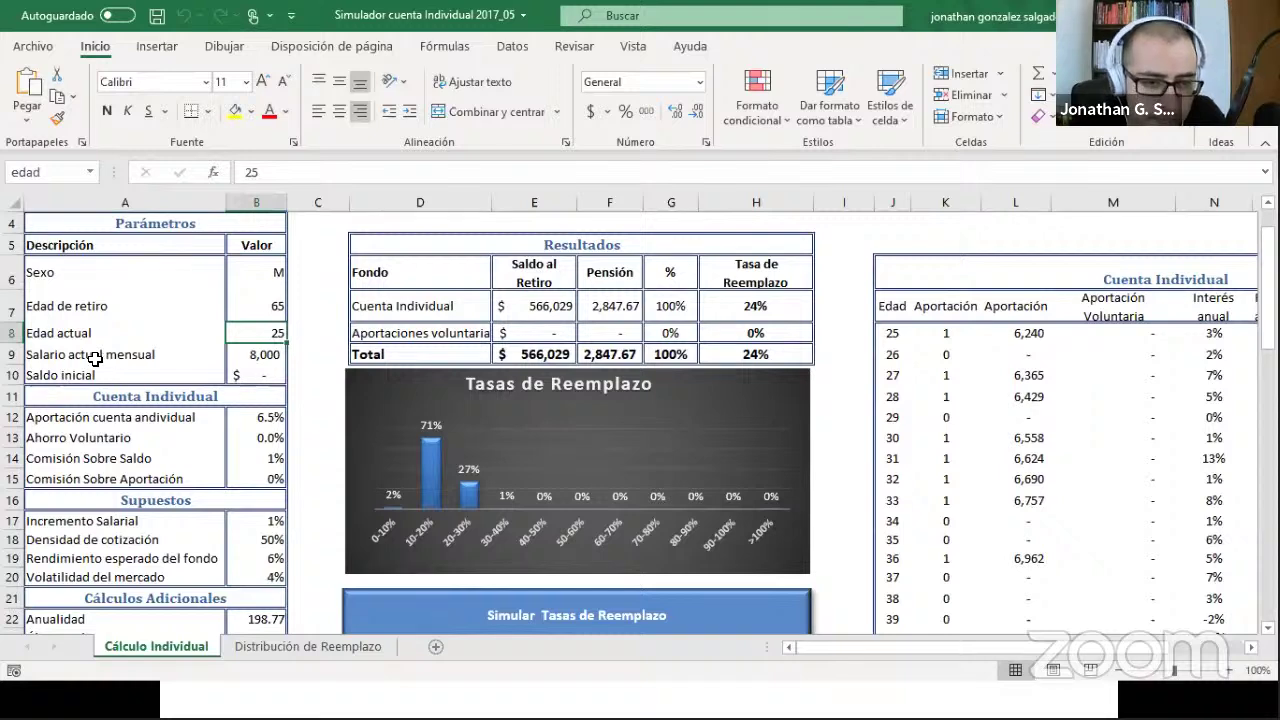
{"action": "key", "text": "Down"}
{"action": "key", "text": "Left"}
{"action": "key", "text": "Right"}
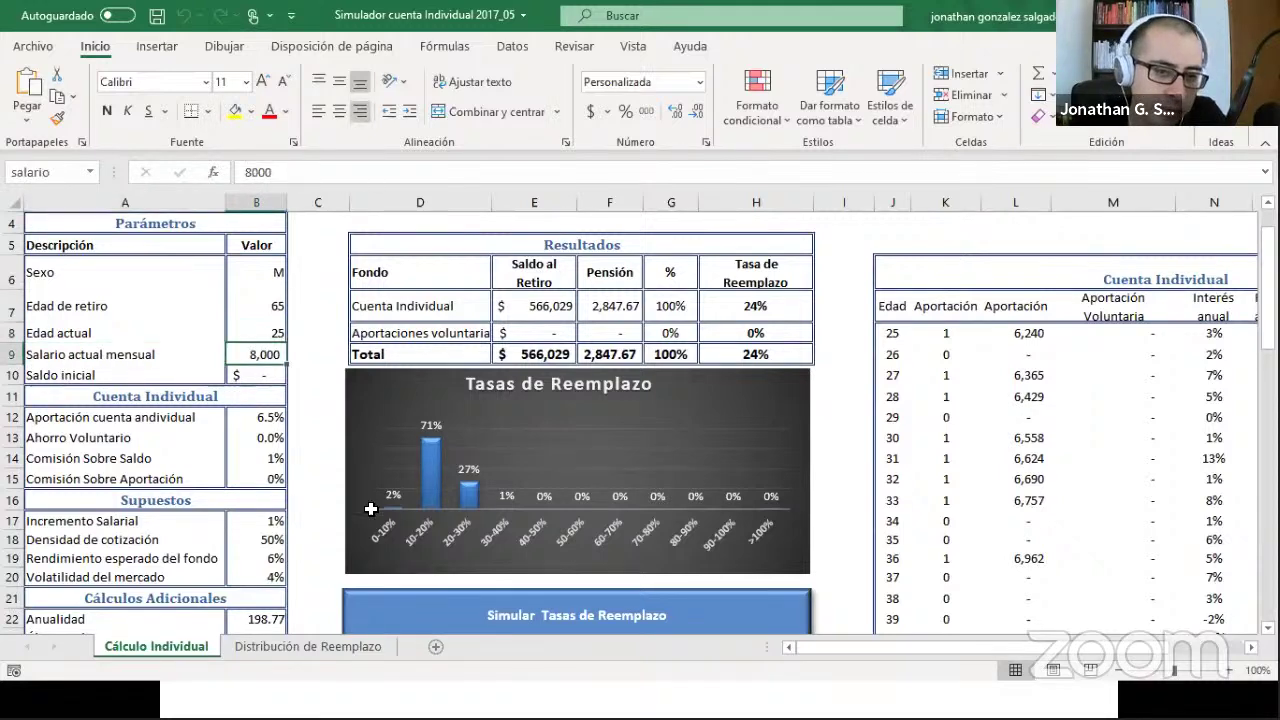
- Examine the Cuenta Individual parameters row by row, from Aportación cuenta individual and Ahorro Voluntario to both commission rates
{"action": "scroll", "coordinate": [281, 416], "scroll_direction": "down", "scroll_amount": 1}
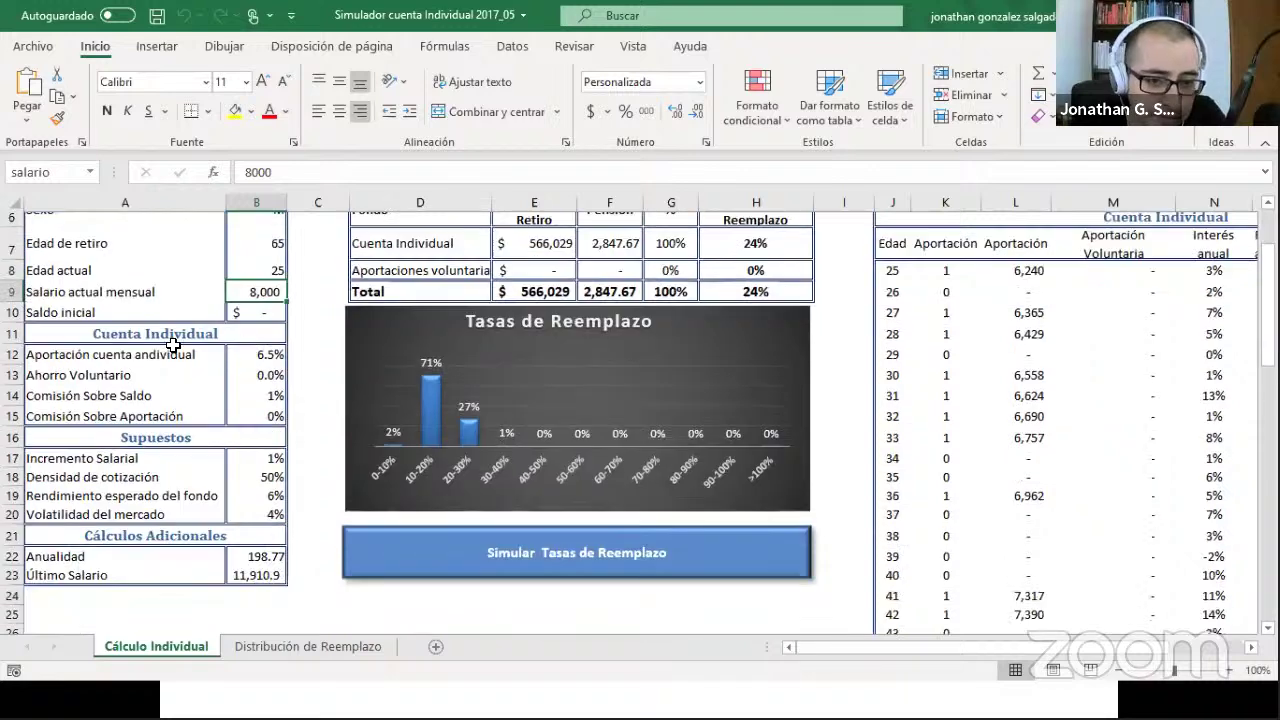
{"action": "scroll", "coordinate": [87, 345], "scroll_direction": "down", "scroll_amount": 1}
{"action": "left_click_drag", "start_coordinate": [258, 341], "coordinate": [48, 360]}
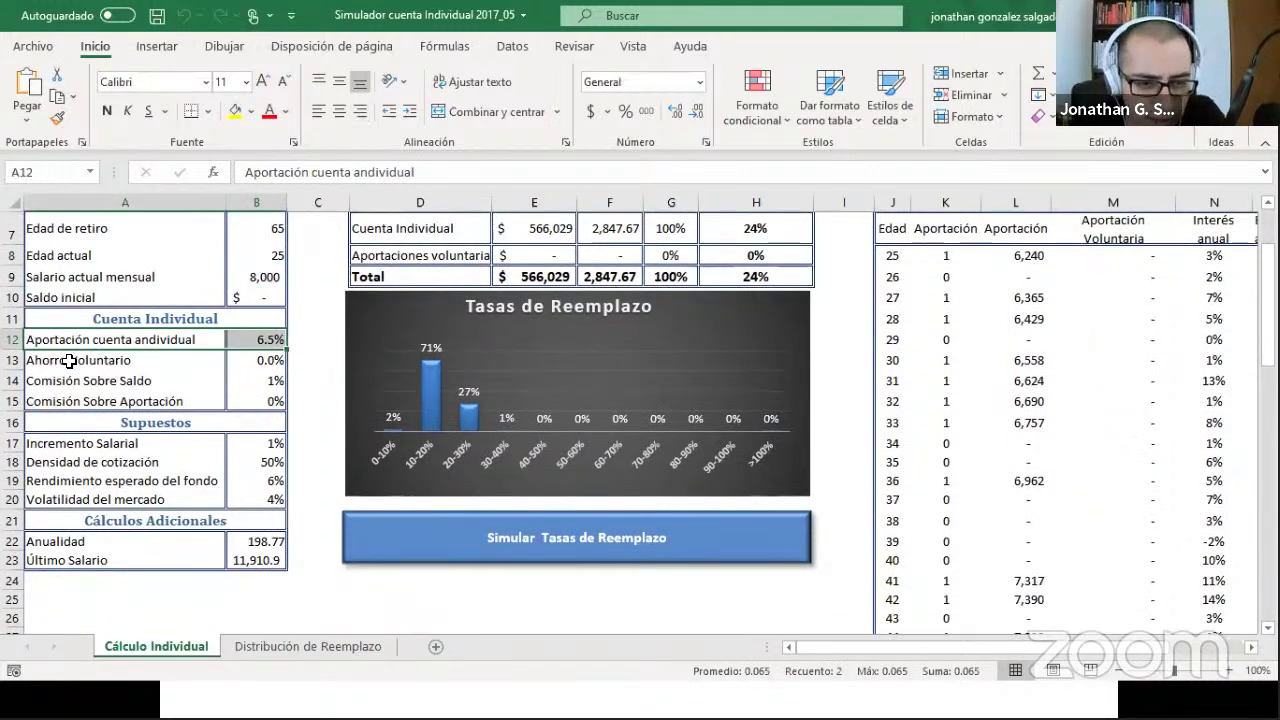
{"action": "left_click", "coordinate": [220, 360]}
{"action": "key", "text": "shift+Right"}
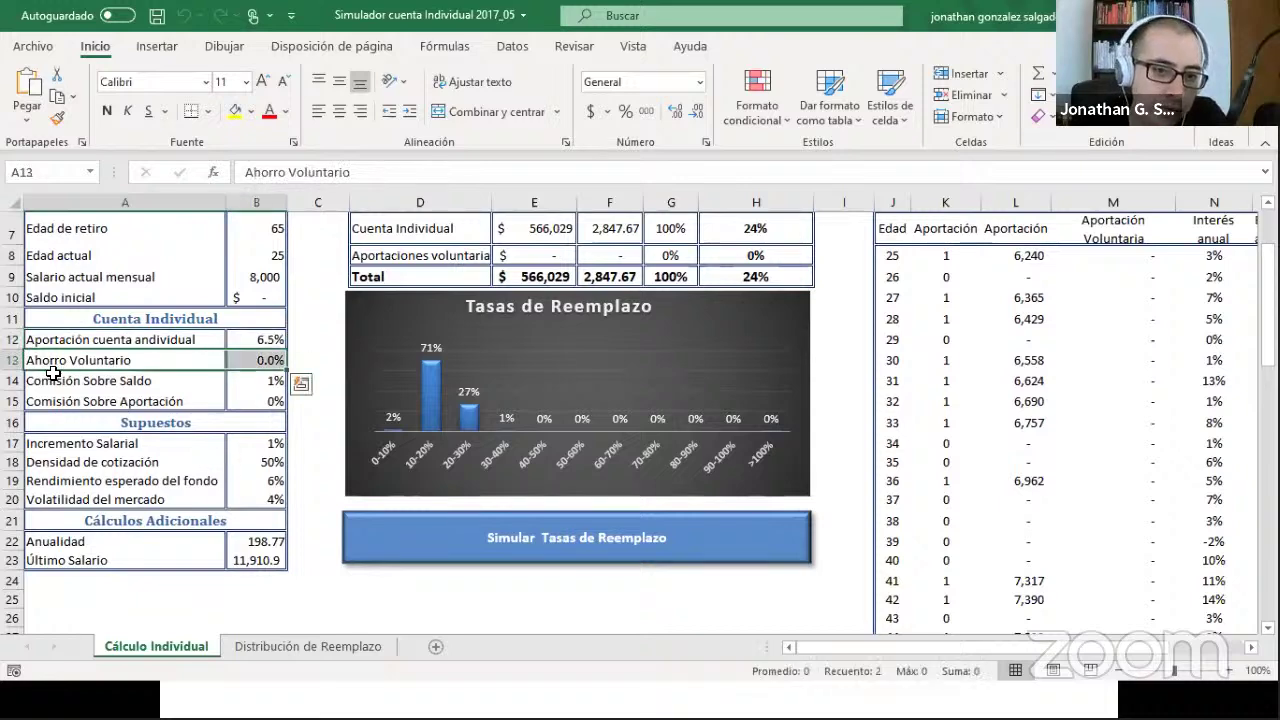
{"action": "key", "text": "Down"}
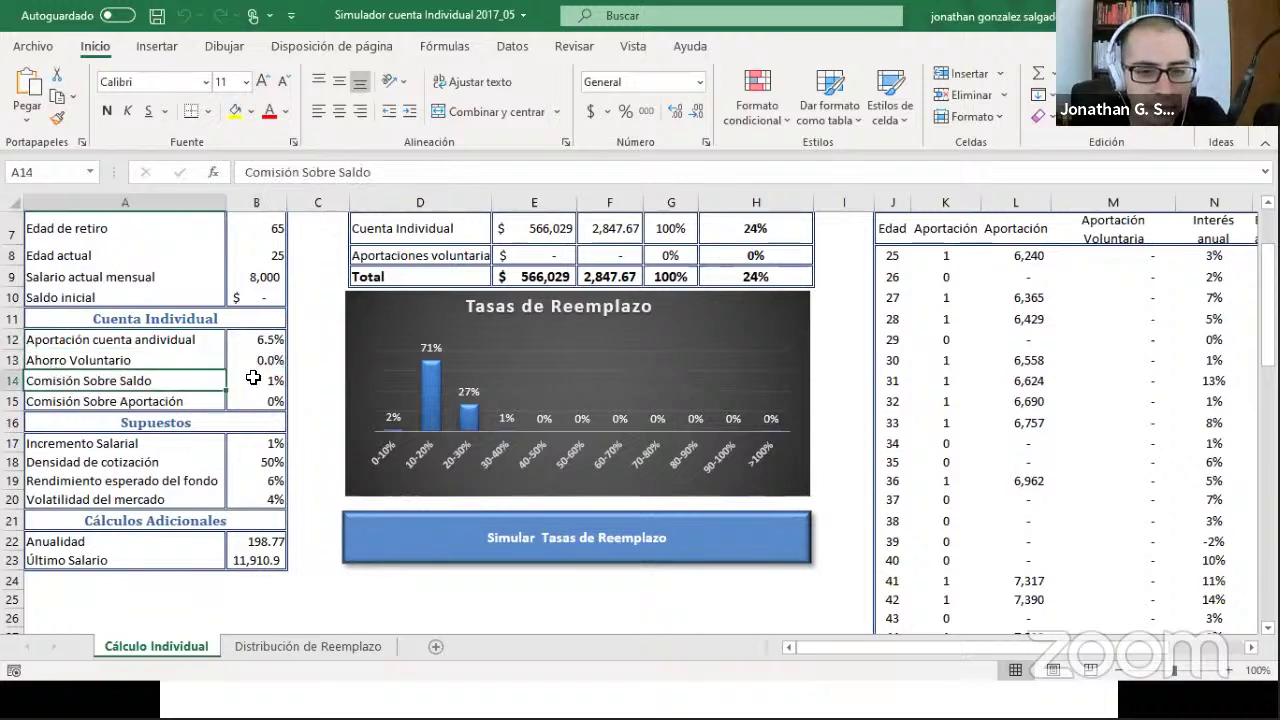
{"action": "key", "text": "shift+Right"}
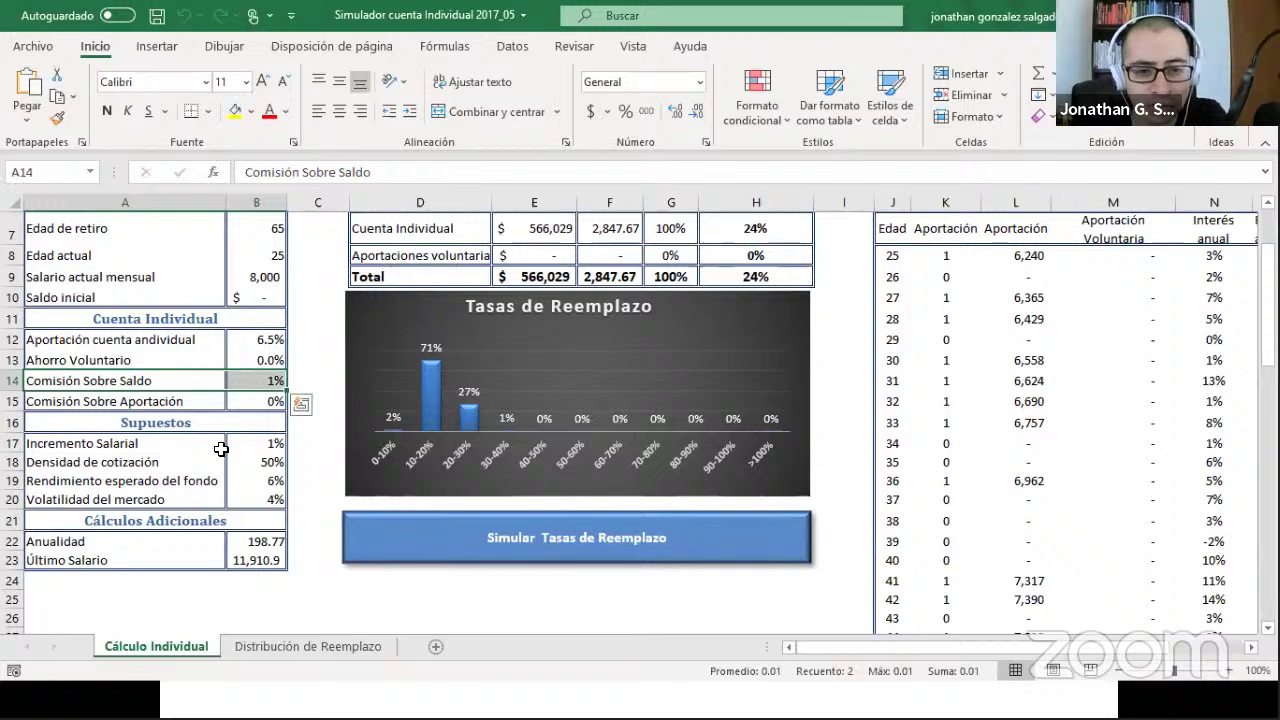
{"action": "key", "text": "Down"}
{"action": "key", "text": "shift+Right"}
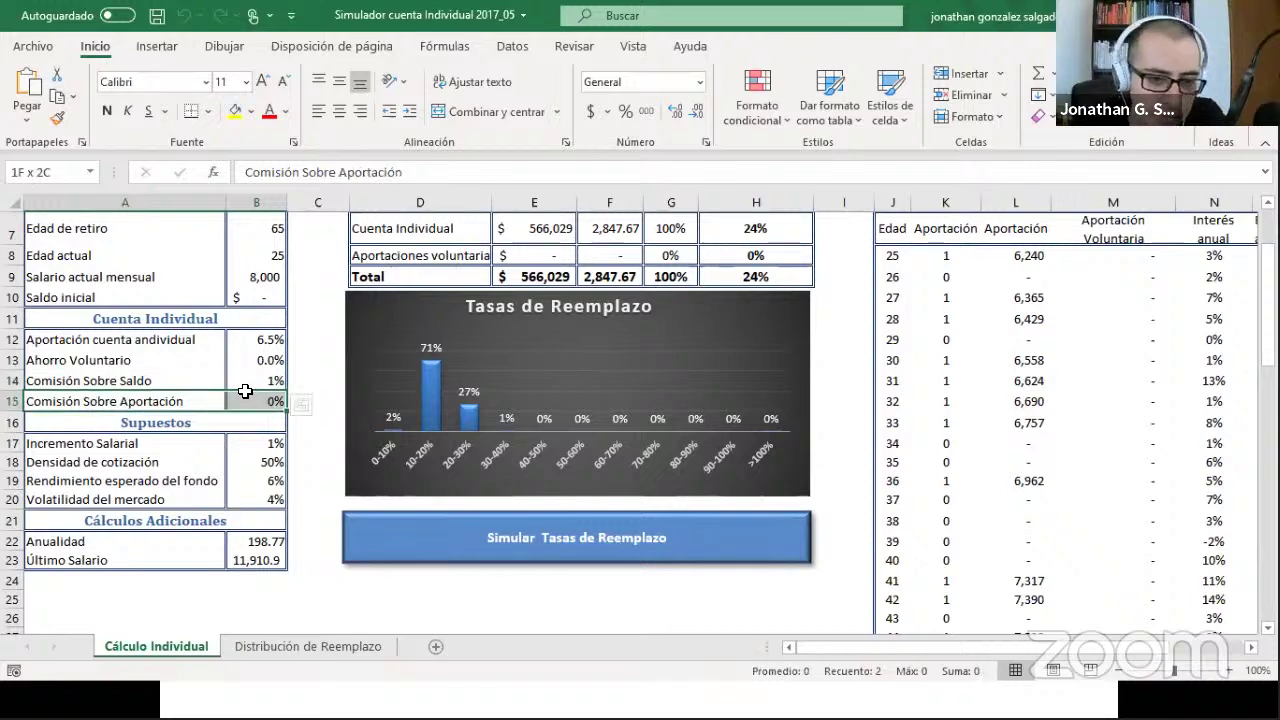
- Review the Incremento Salarial and Densidad de cotización assumptions under Supuestos
{"action": "key", "text": "Down"}
{"action": "key", "text": "Down"}
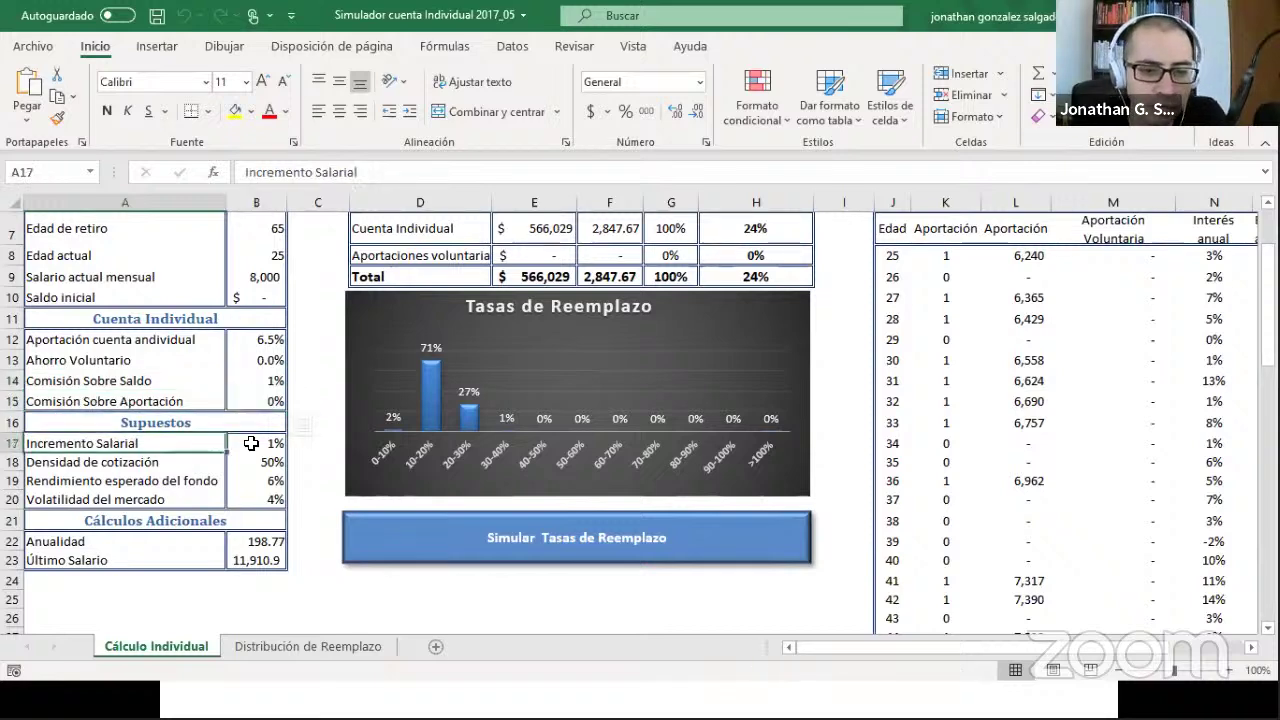
{"action": "key", "text": "shift+Right"}
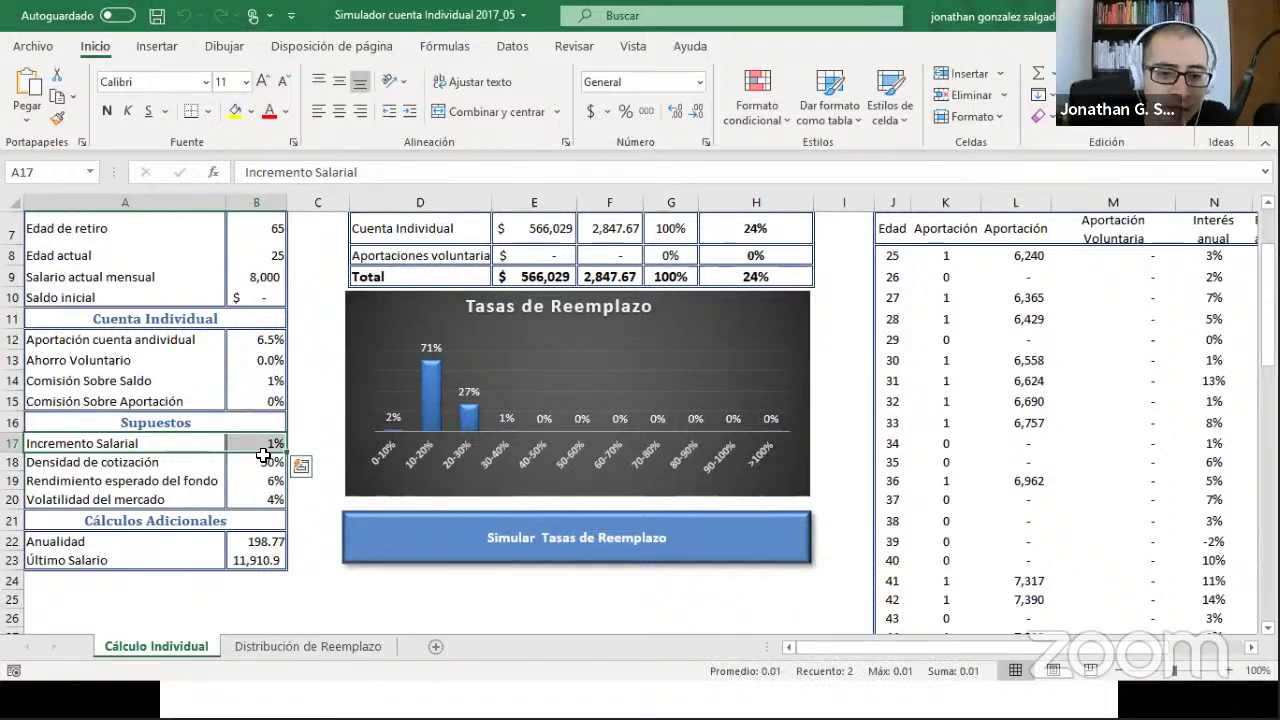
{"action": "left_click_drag", "start_coordinate": [265, 464], "coordinate": [110, 462]}
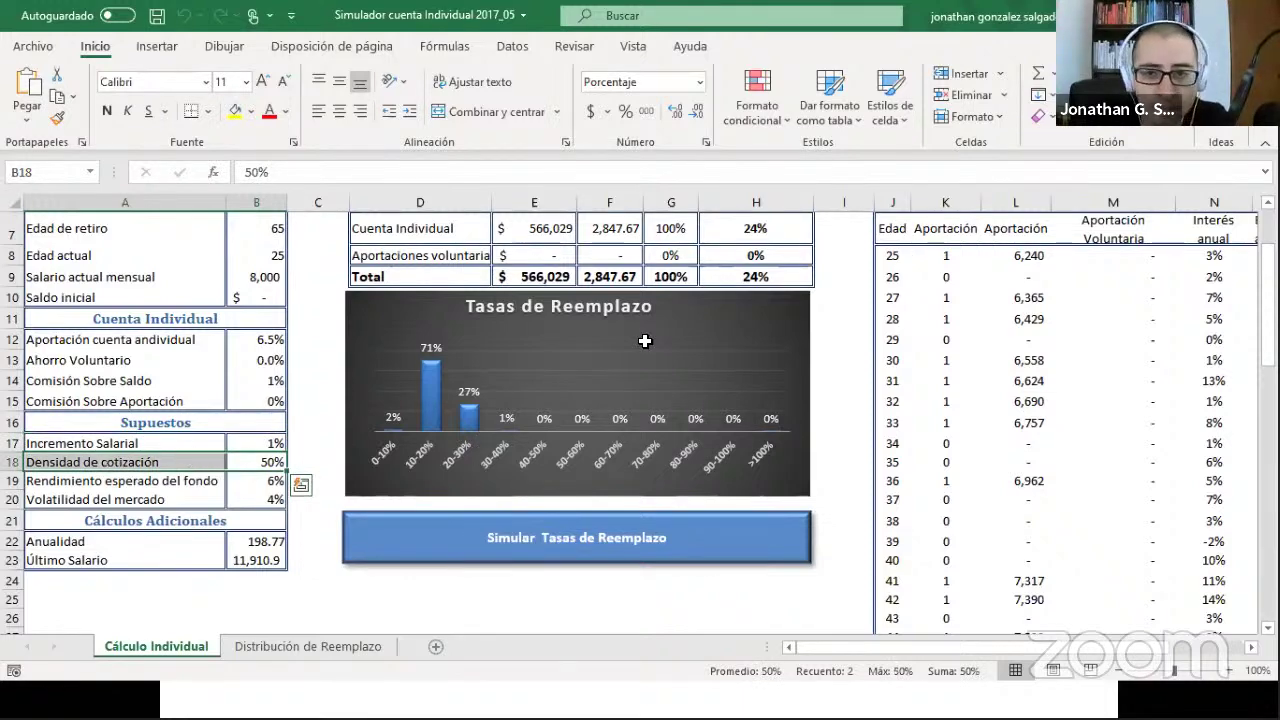
- Annotate the empty area below the Simular Tasas de Reemplazo button with "Tiempo cotizado/ Tiempo Total", and clear the note
{"action": "scroll", "coordinate": [595, 525], "scroll_direction": "down", "scroll_amount": 2}
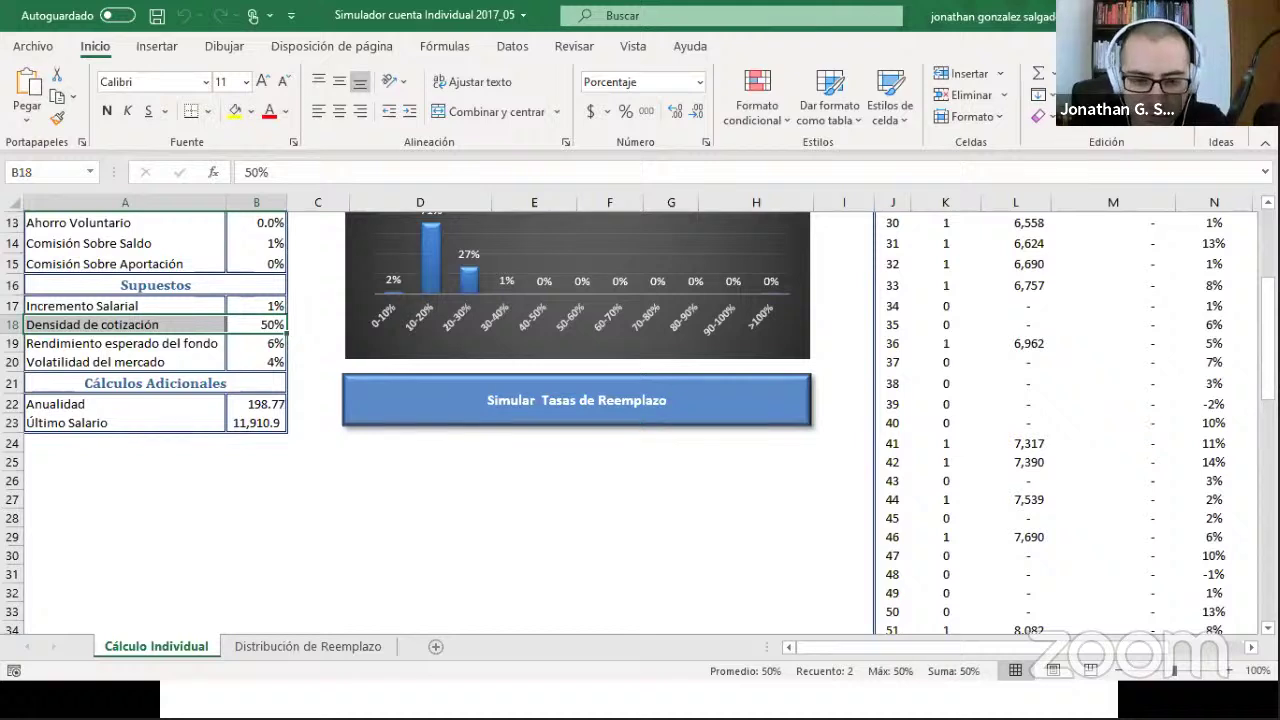
{"action": "left_click", "coordinate": [378, 487]}
{"action": "type", "text": "tiem"}
{"action": "key", "text": "BackSpace"}
{"action": "key", "text": "BackSpace"}
{"action": "key", "text": "BackSpace"}
{"action": "key", "text": "BackSpace"}
{"action": "type", "text": "Tiempo "}
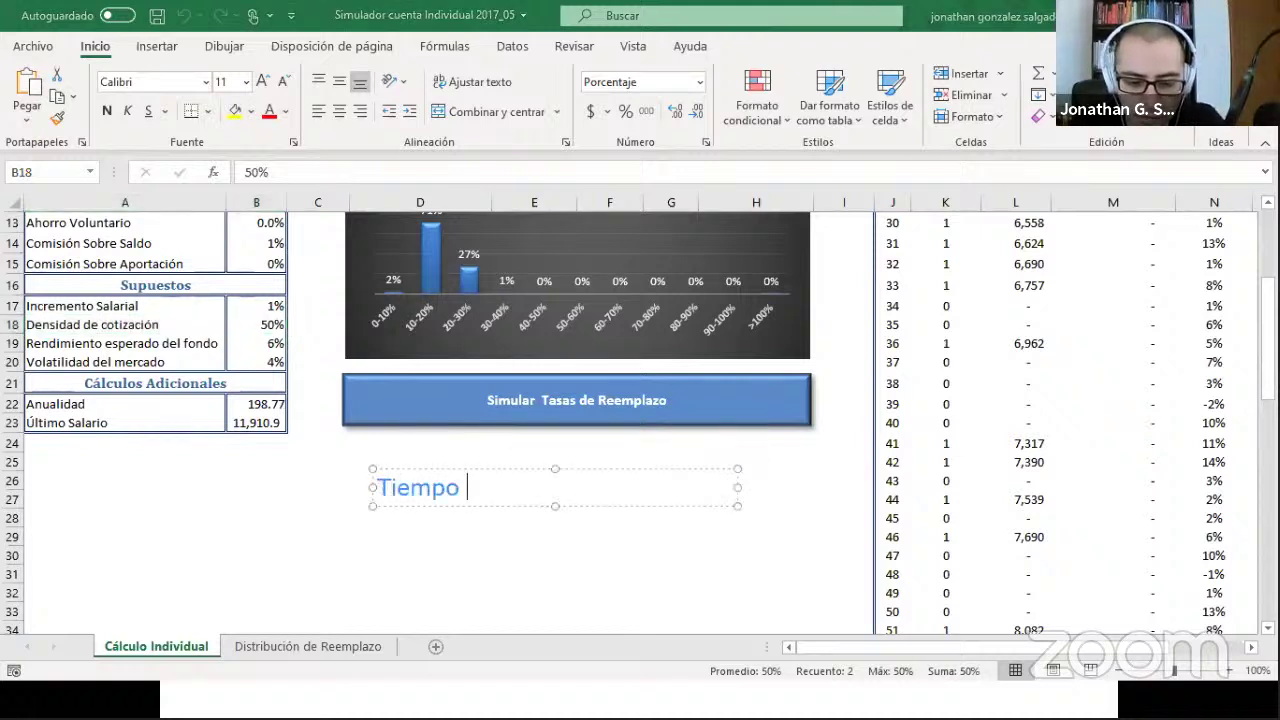
{"action": "type", "text": "cotizado"}
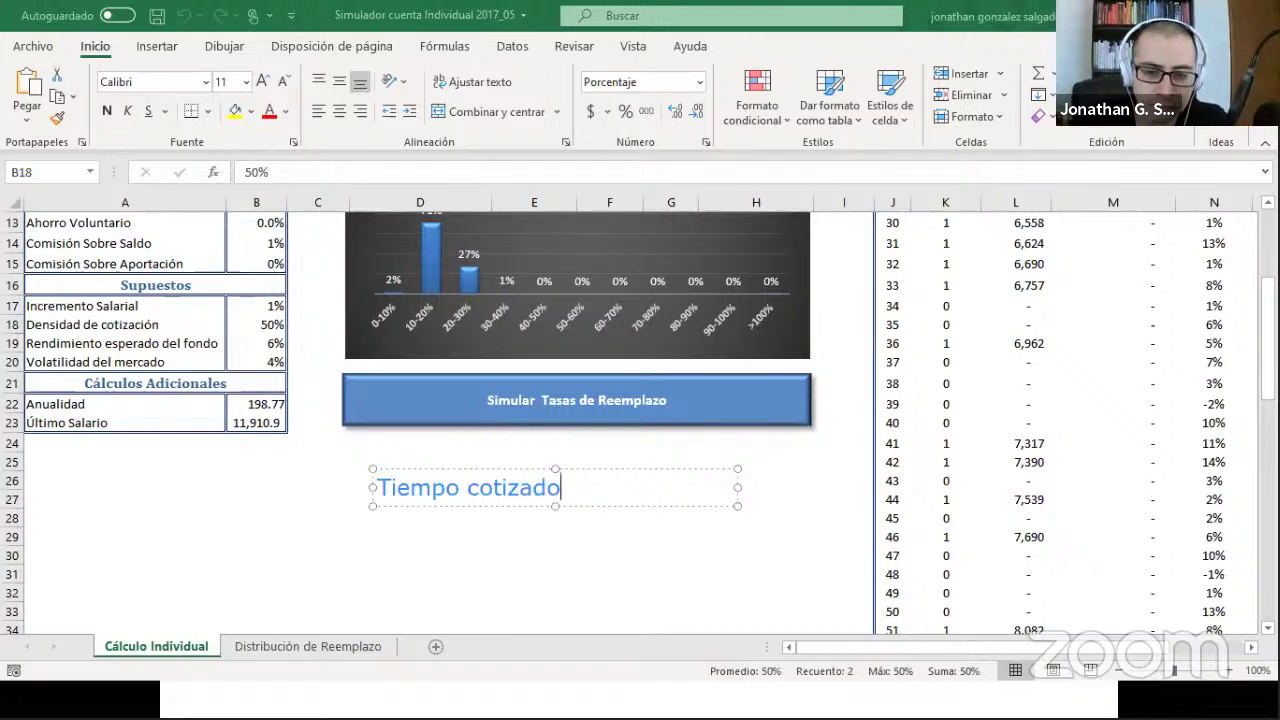
{"action": "type", "text": "/ "}
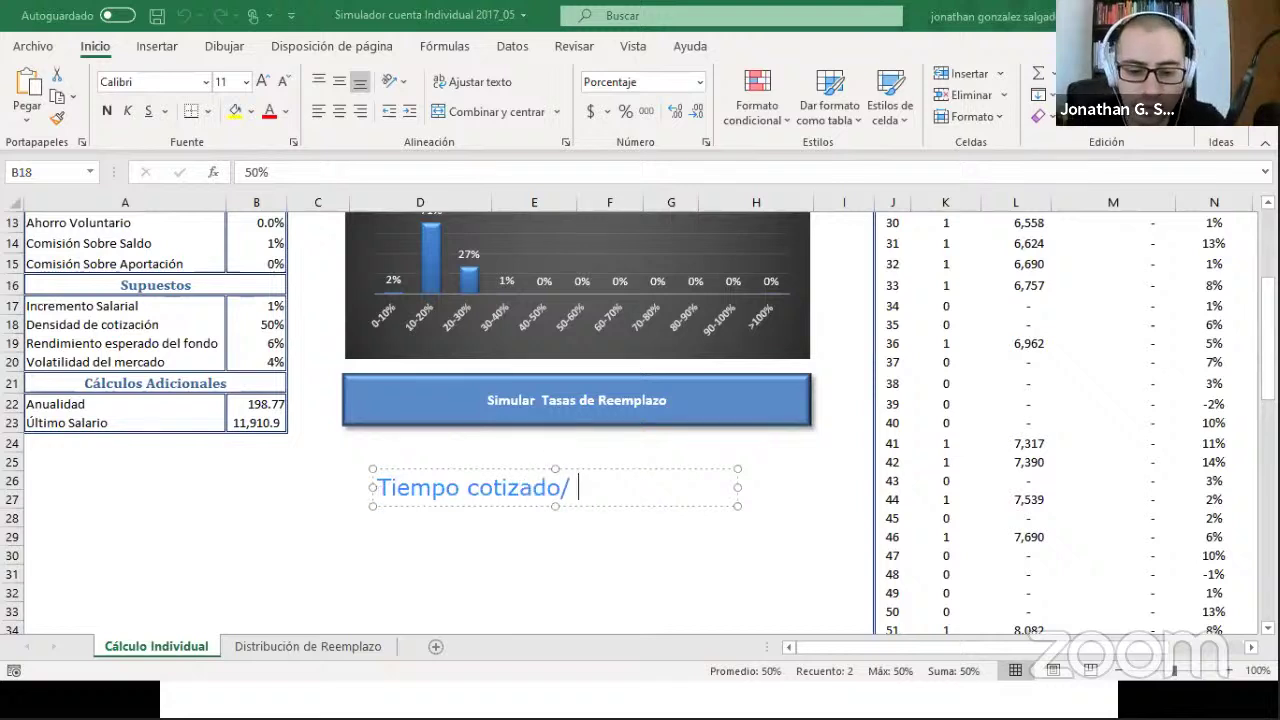
{"action": "type", "text": "Tiempo Total"}
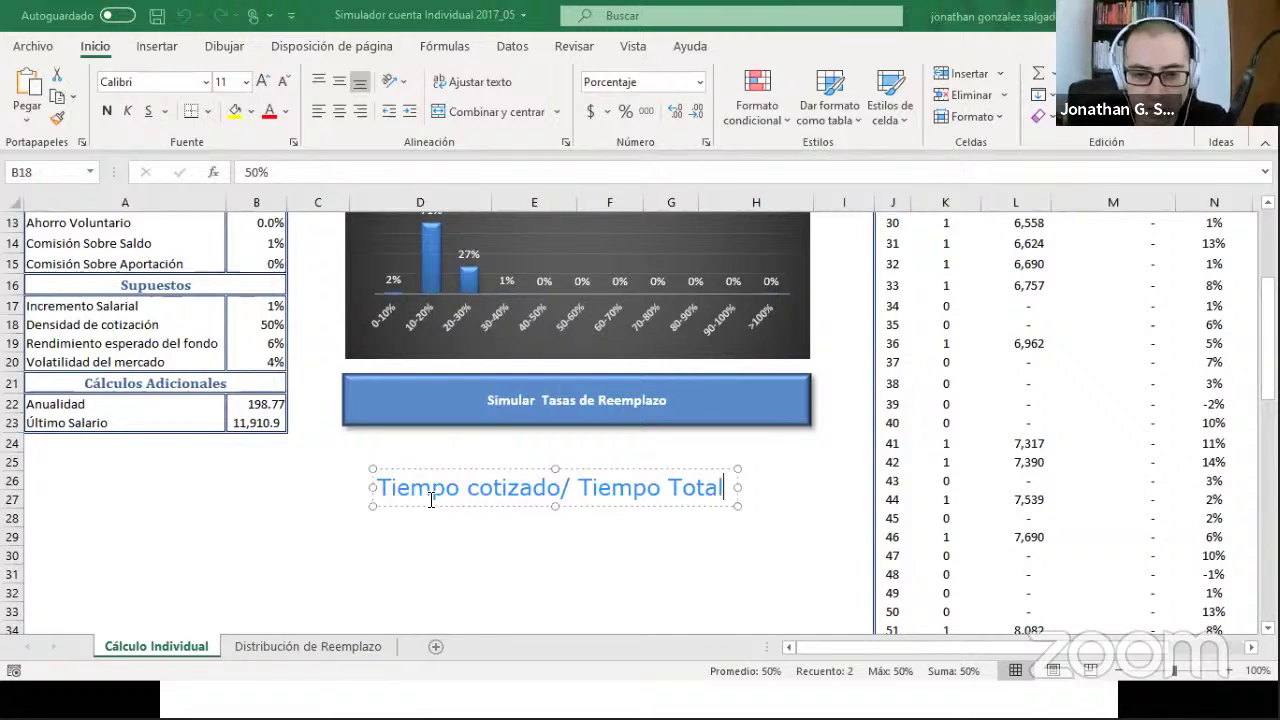
{"action": "key", "text": "Escape"}
{"action": "key", "text": "Escape"}
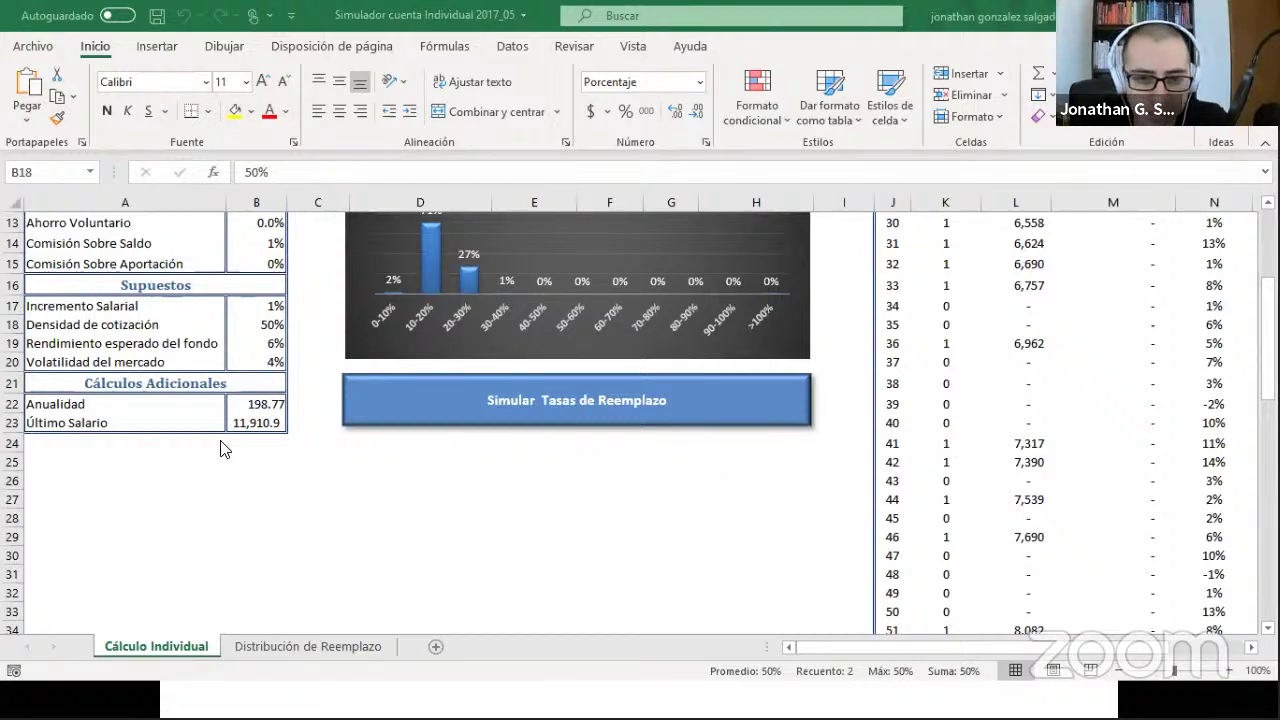
- Look over the parameter tables again and recheck Comisión Sobre Saldo
{"action": "scroll", "coordinate": [280, 505], "scroll_direction": "up", "scroll_amount": 3}
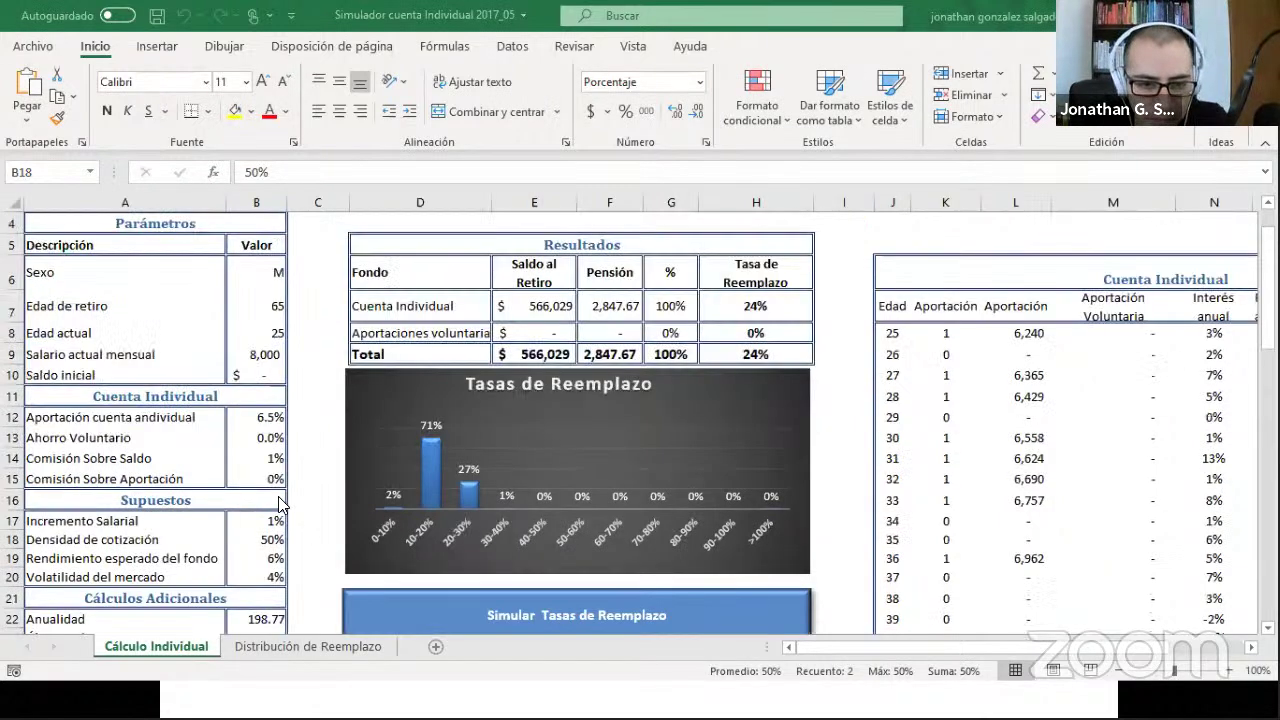
{"action": "scroll", "coordinate": [280, 495], "scroll_direction": "down", "scroll_amount": 2}
{"action": "scroll", "coordinate": [290, 350], "scroll_direction": "up", "scroll_amount": 1}
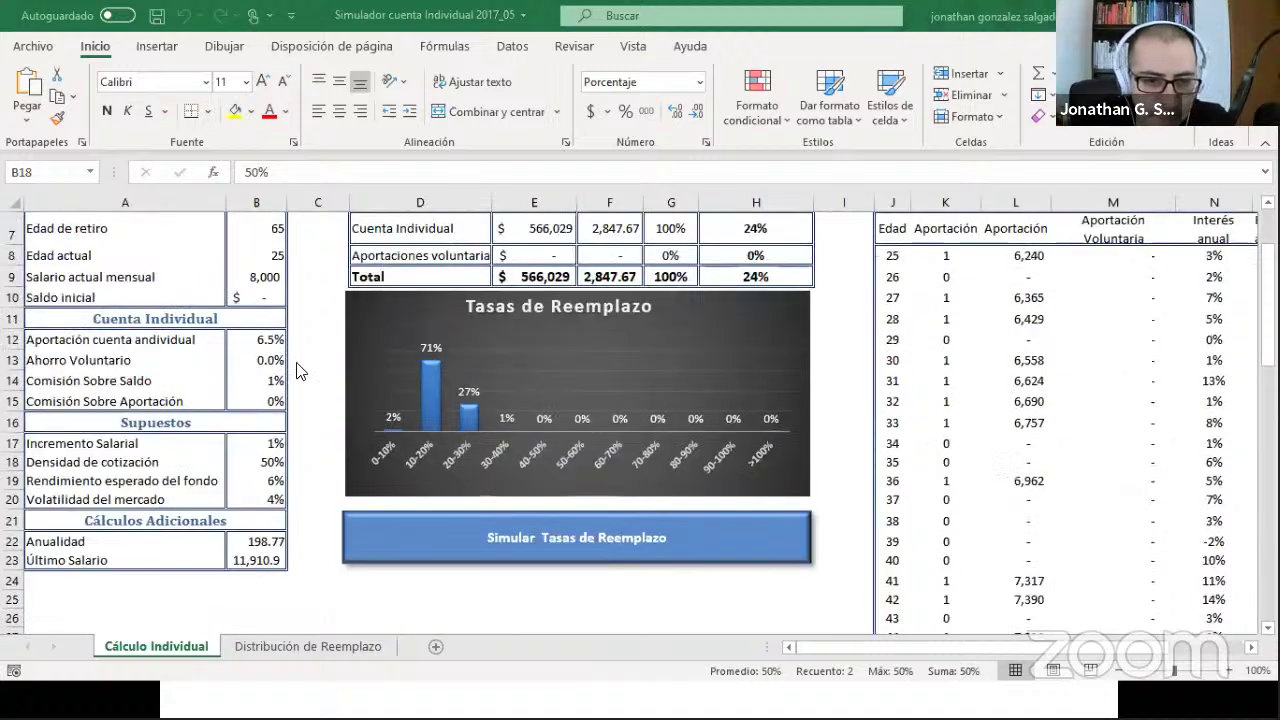
{"action": "scroll", "coordinate": [268, 405], "scroll_direction": "up", "scroll_amount": 1}
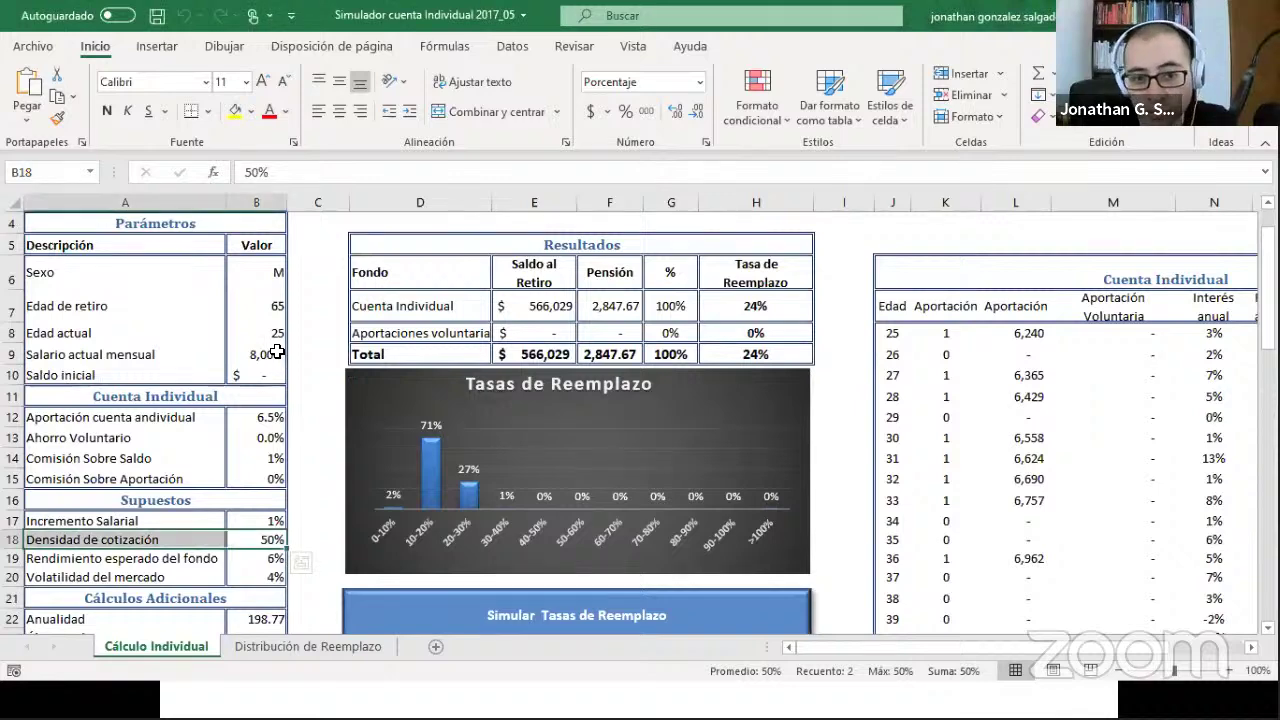
{"action": "left_click", "coordinate": [282, 457]}
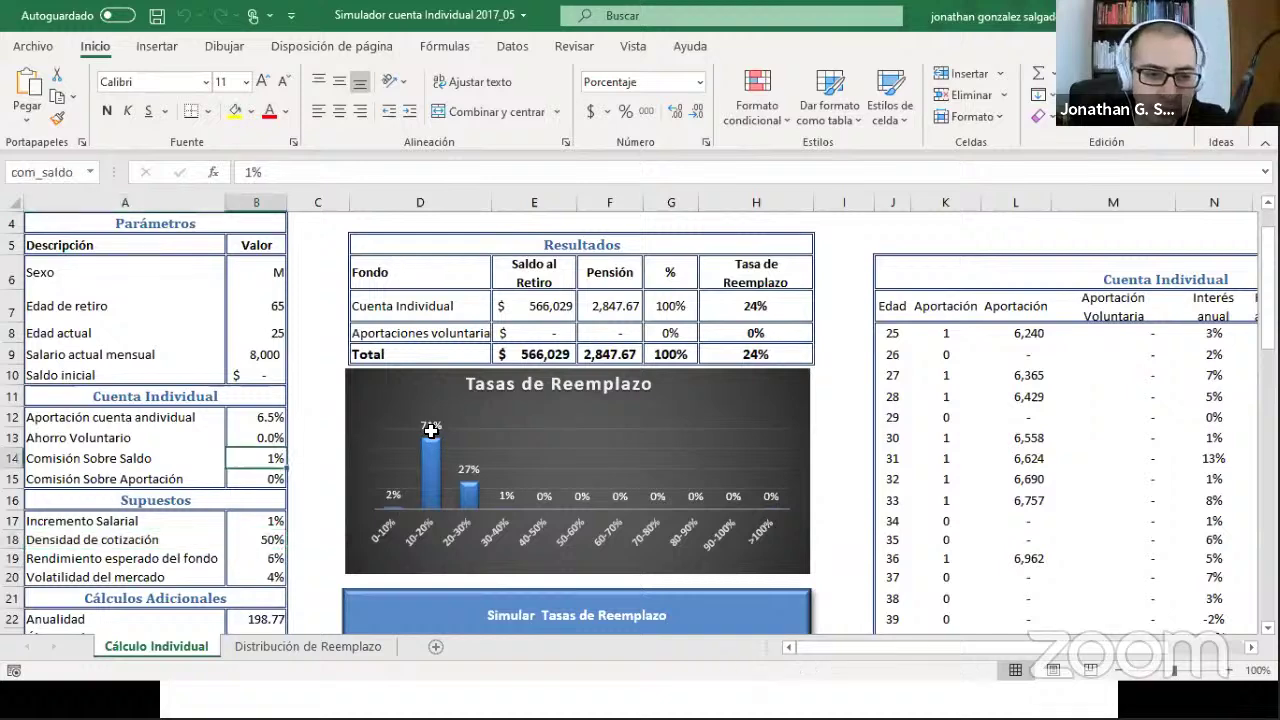
{"action": "key", "text": "Left"}
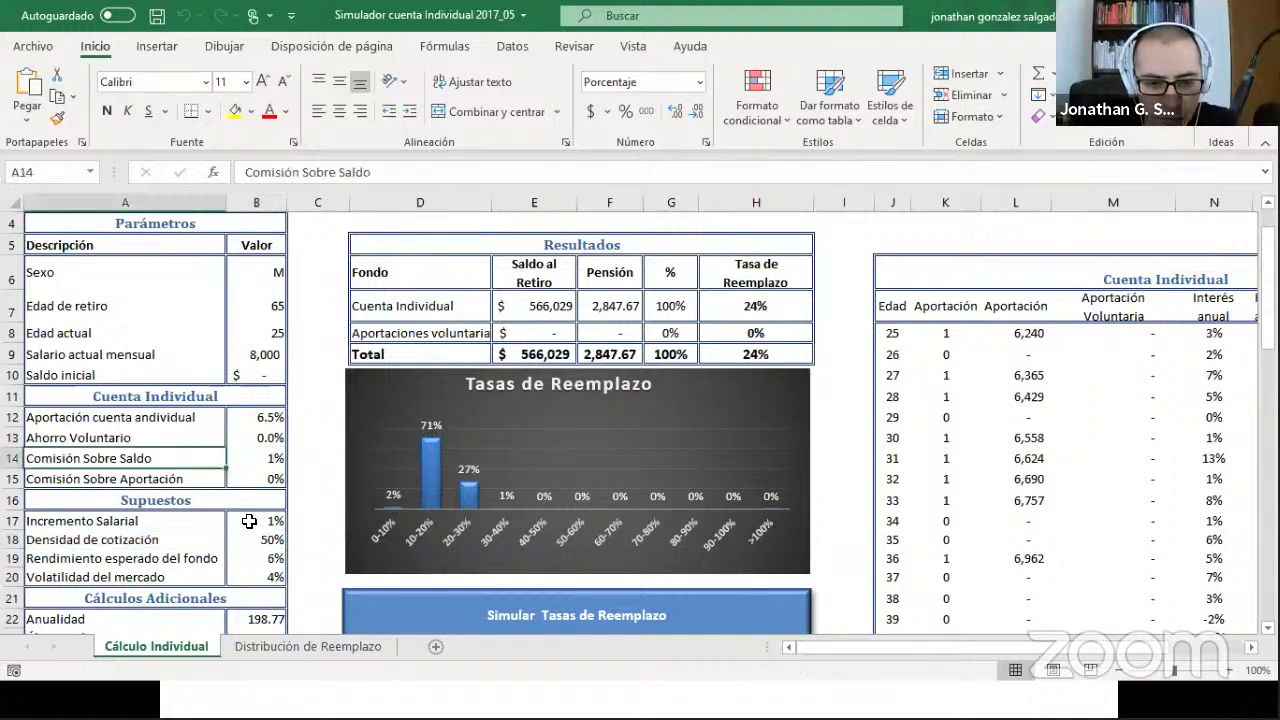
- Set Densidad de cotización to 100% and select its label and value together
{"action": "left_click", "coordinate": [259, 540]}
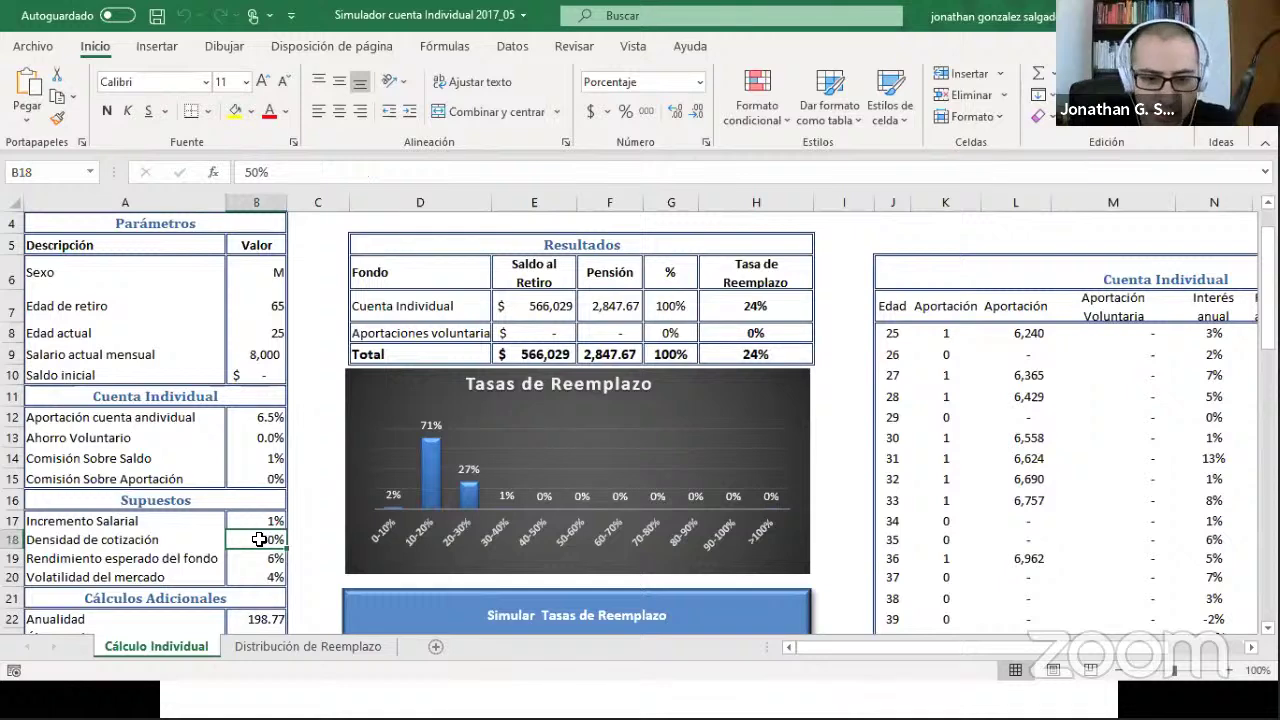
{"action": "type", "text": "100"}
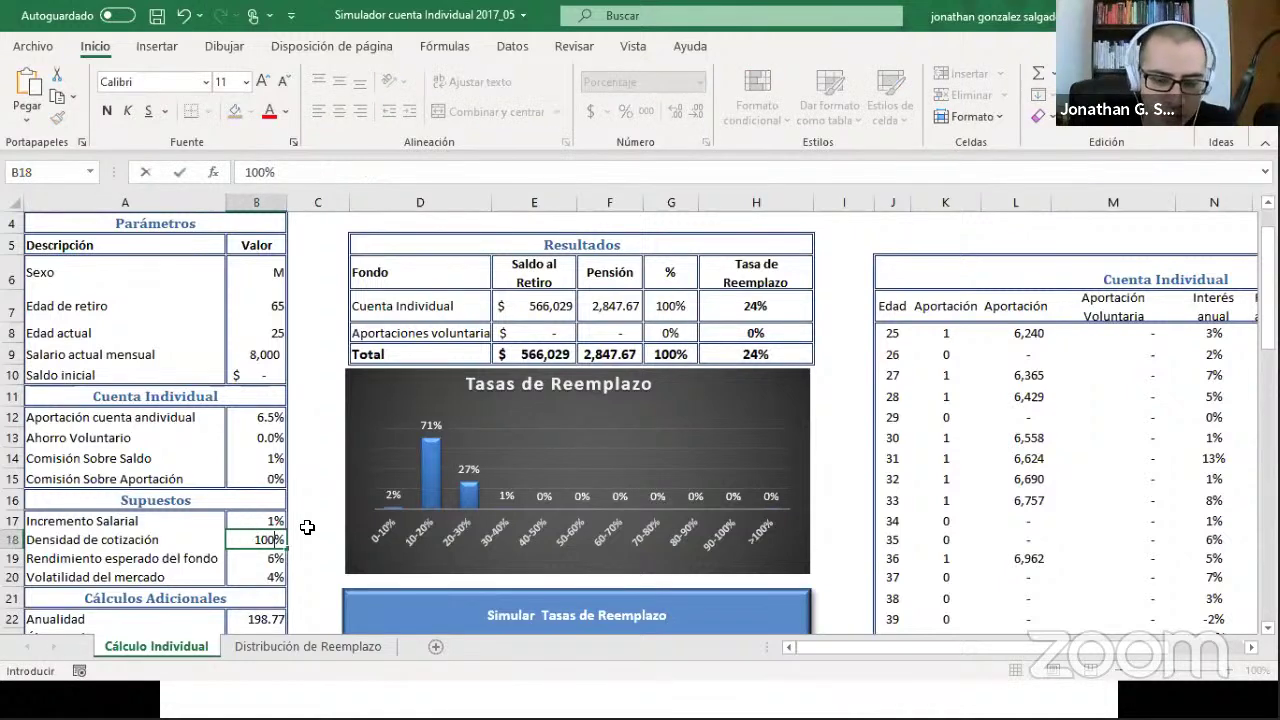
{"action": "key", "text": "Return"}
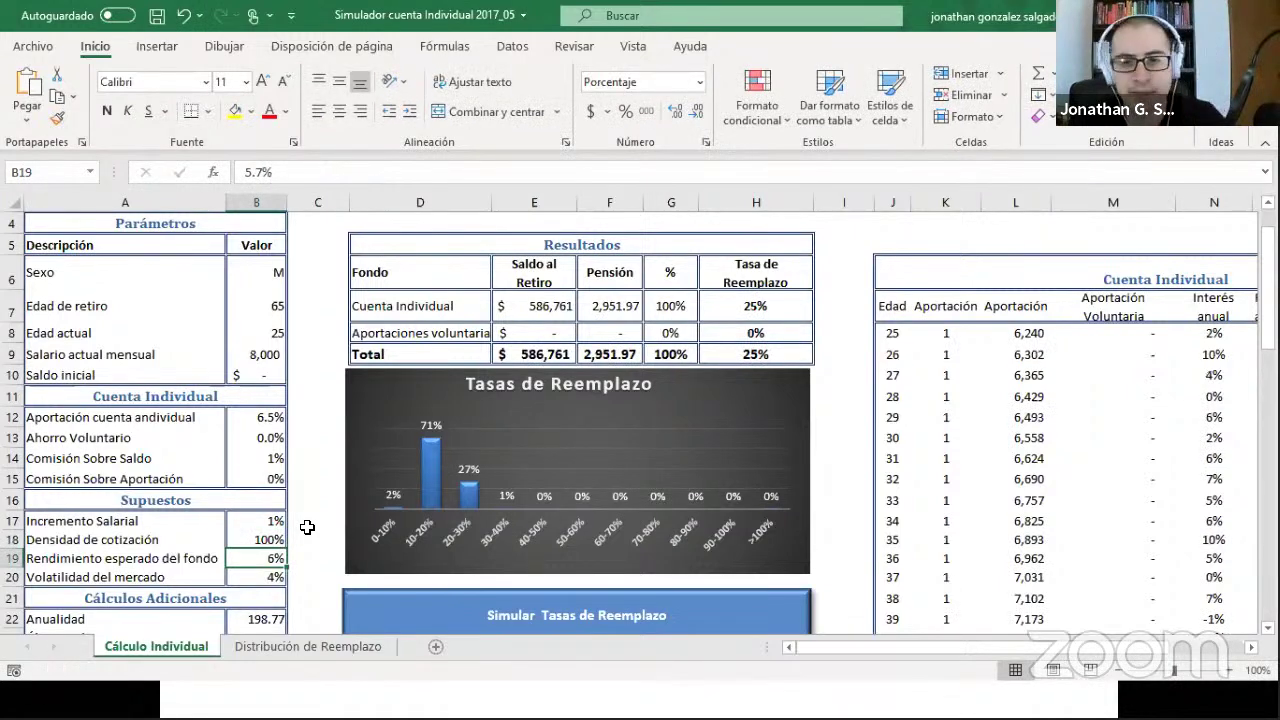
{"action": "scroll", "coordinate": [170, 466], "scroll_direction": "down", "scroll_amount": 1}
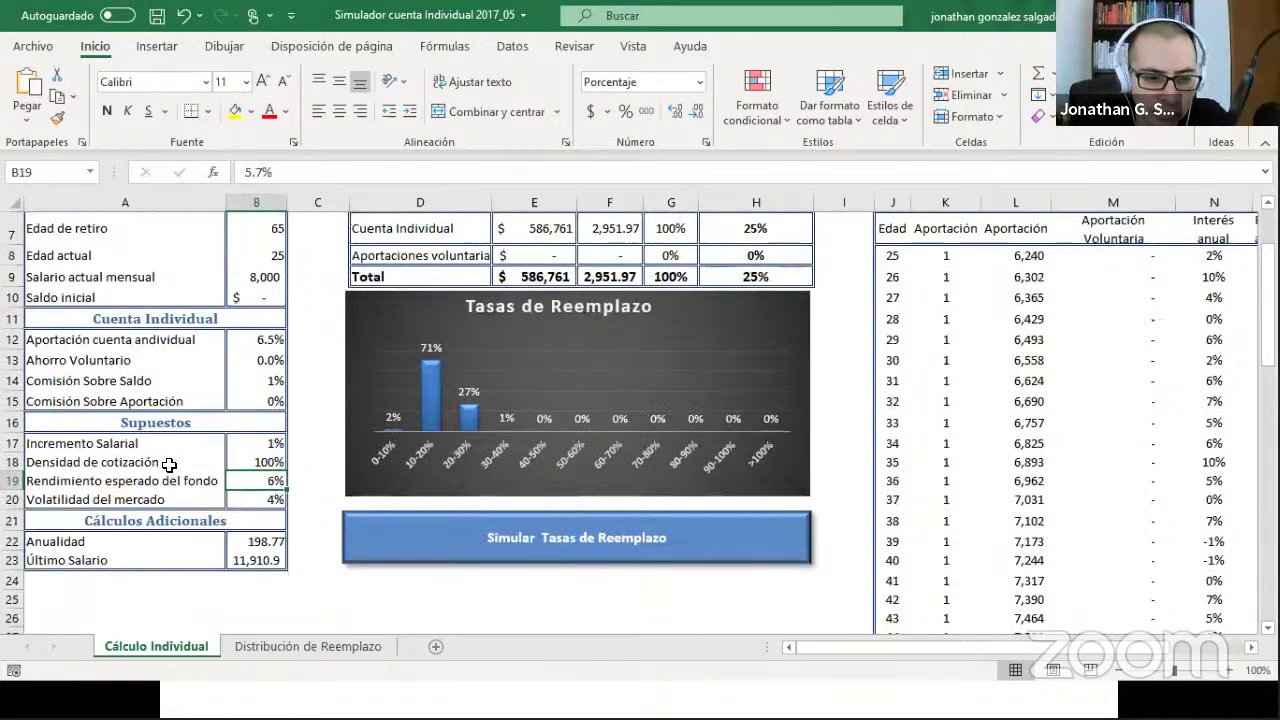
{"action": "key", "text": "Up"}
{"action": "key", "text": "Left"}
{"action": "left_click", "coordinate": [241, 463], "text": "shift"}
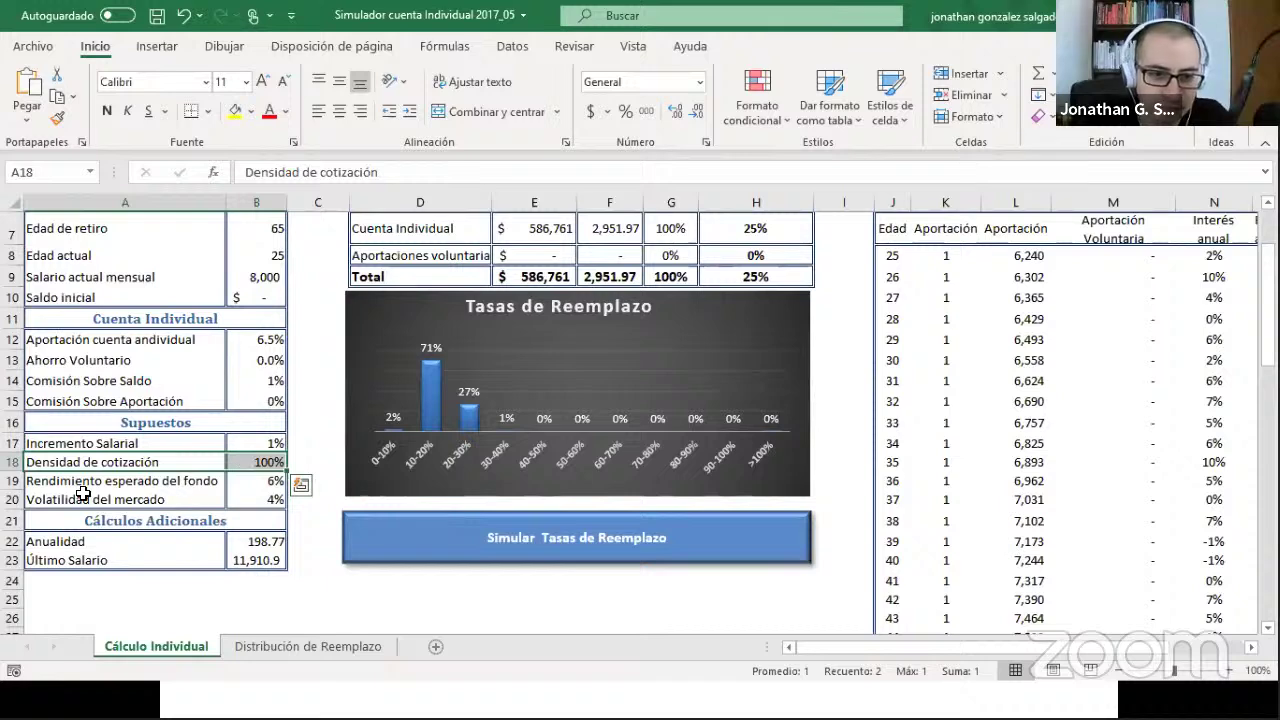
- Set Volatilidad del mercado to 0% in the Supuestos section
{"action": "left_click", "coordinate": [258, 502]}
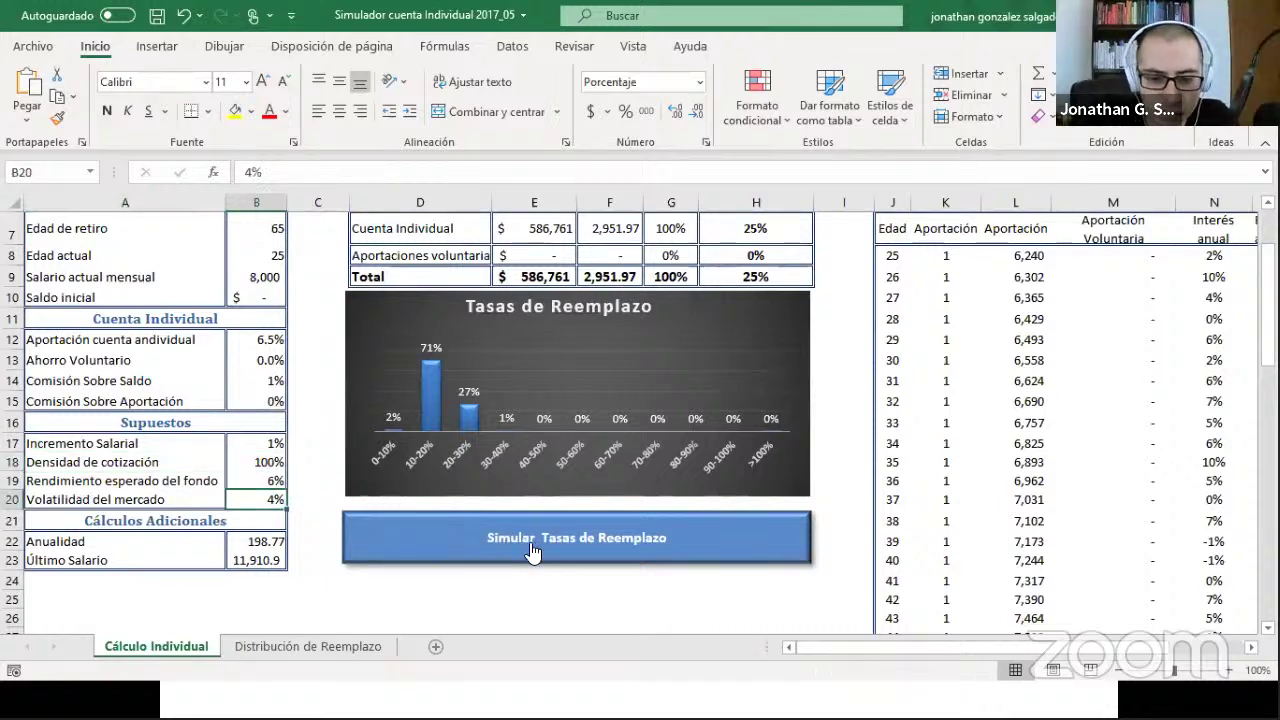
{"action": "type", "text": "0"}
{"action": "key", "text": "Return"}
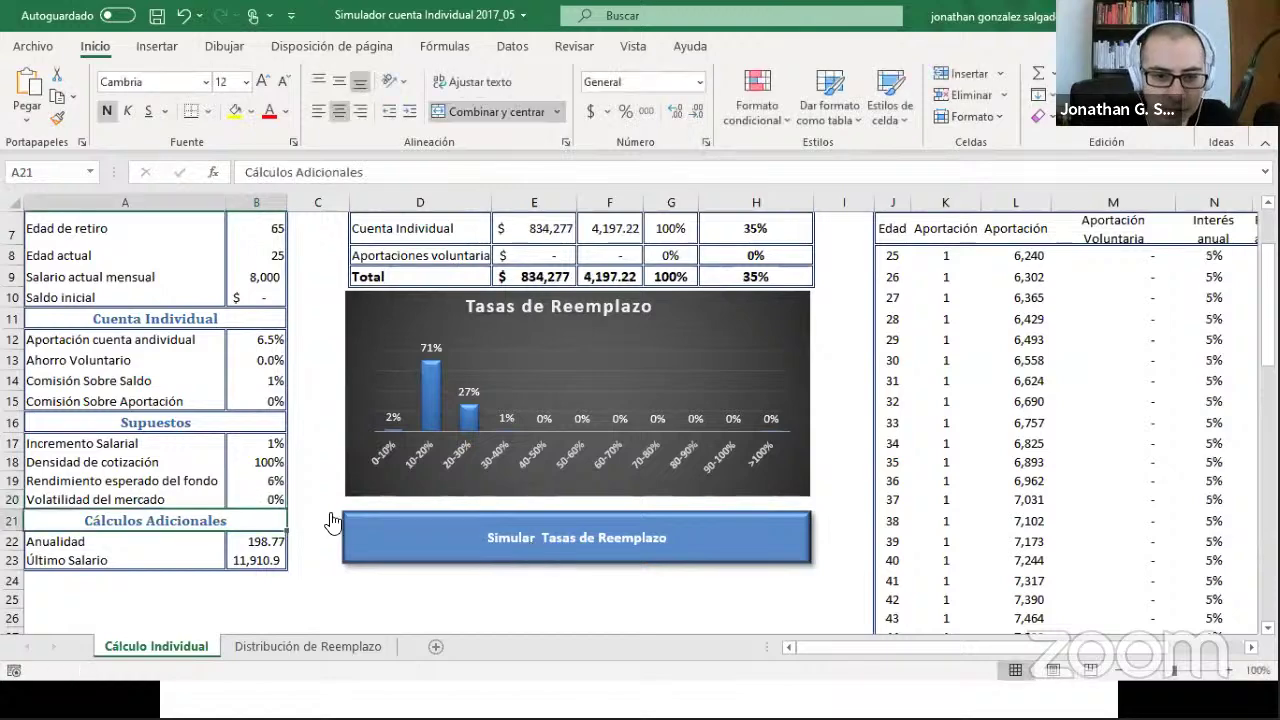
- Set Rendimiento esperado del fondo to 7% and select its label and value together
{"action": "left_click_drag", "start_coordinate": [218, 475], "coordinate": [271, 483]}
{"action": "left_click", "coordinate": [265, 479]}
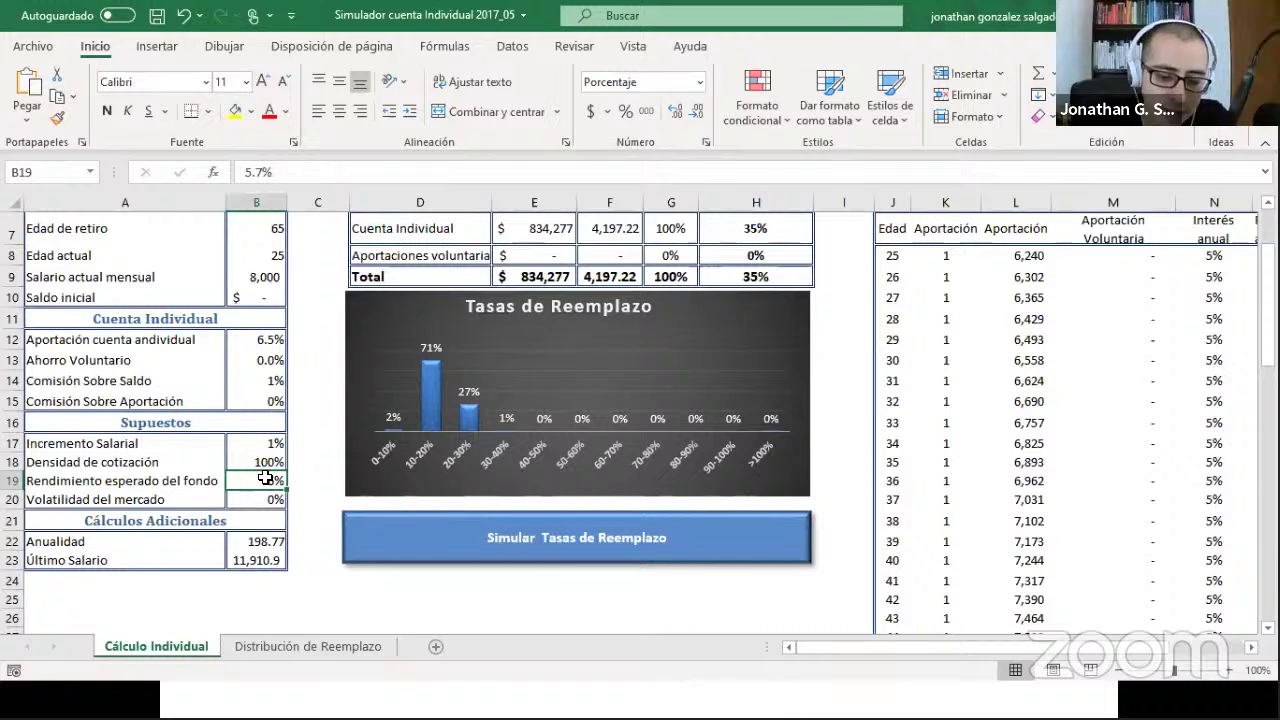
{"action": "type", "text": "7"}
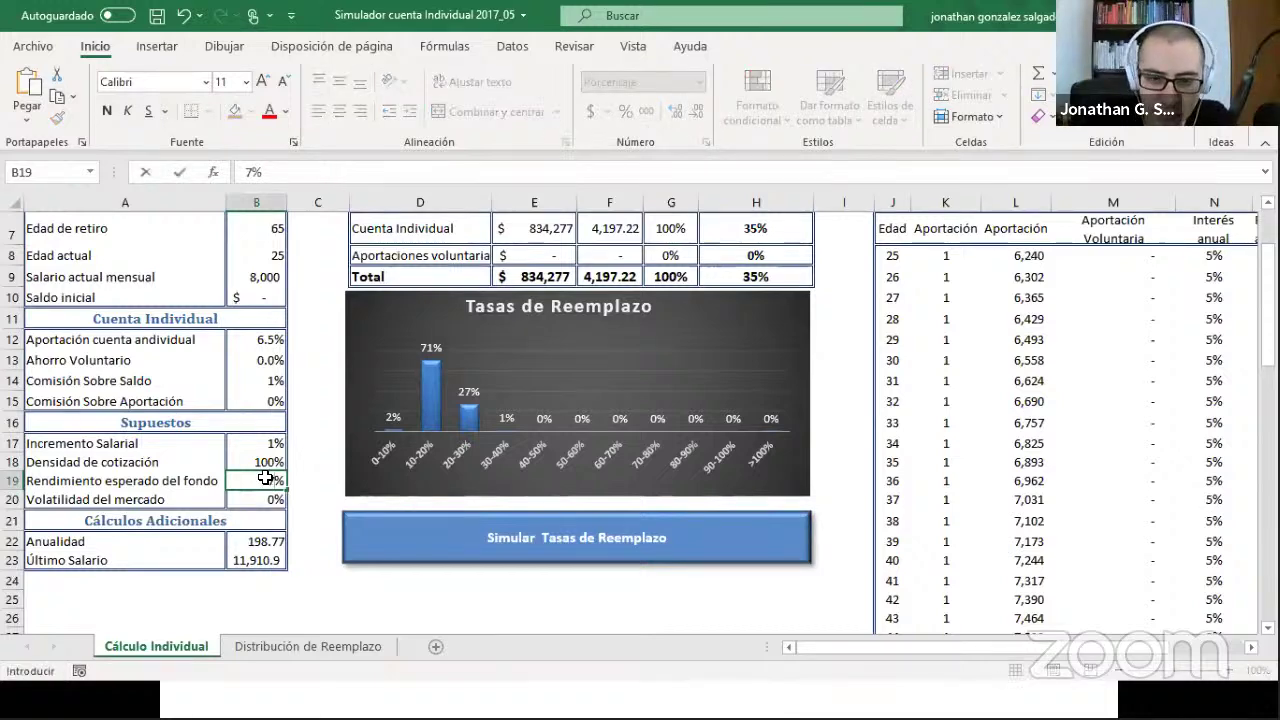
{"action": "key", "text": "Return"}
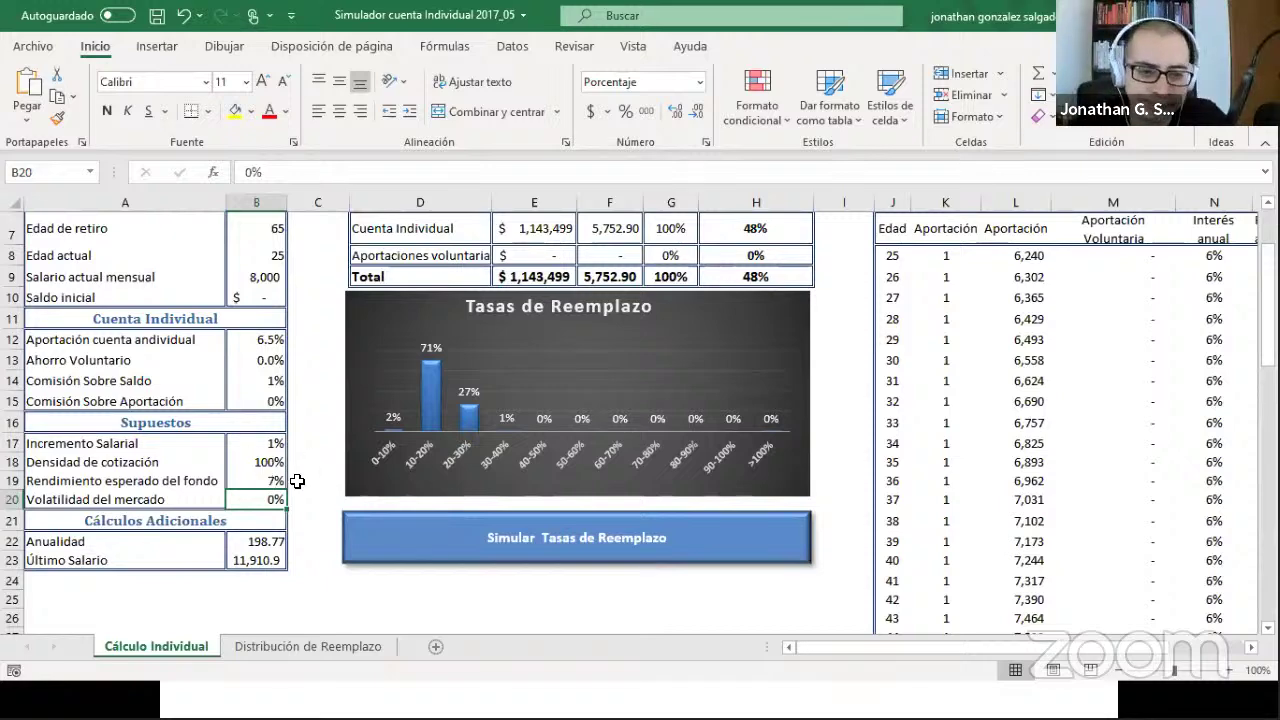
{"action": "key", "text": "Up"}
{"action": "key", "text": "shift+Left"}
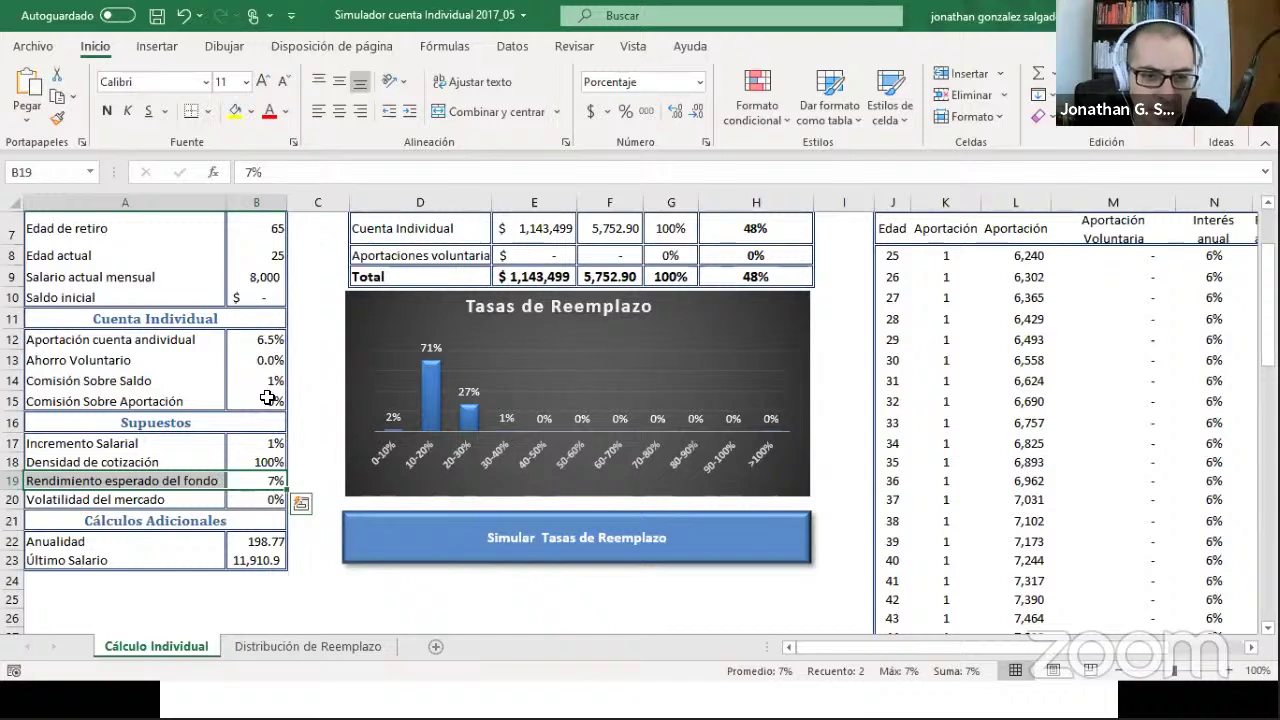
- Check the Edad de retiro options, keep 65, and select the values in the Total row of Resultados
{"action": "scroll", "coordinate": [290, 430], "scroll_direction": "up", "scroll_amount": 2}
{"action": "left_click", "coordinate": [280, 431]}
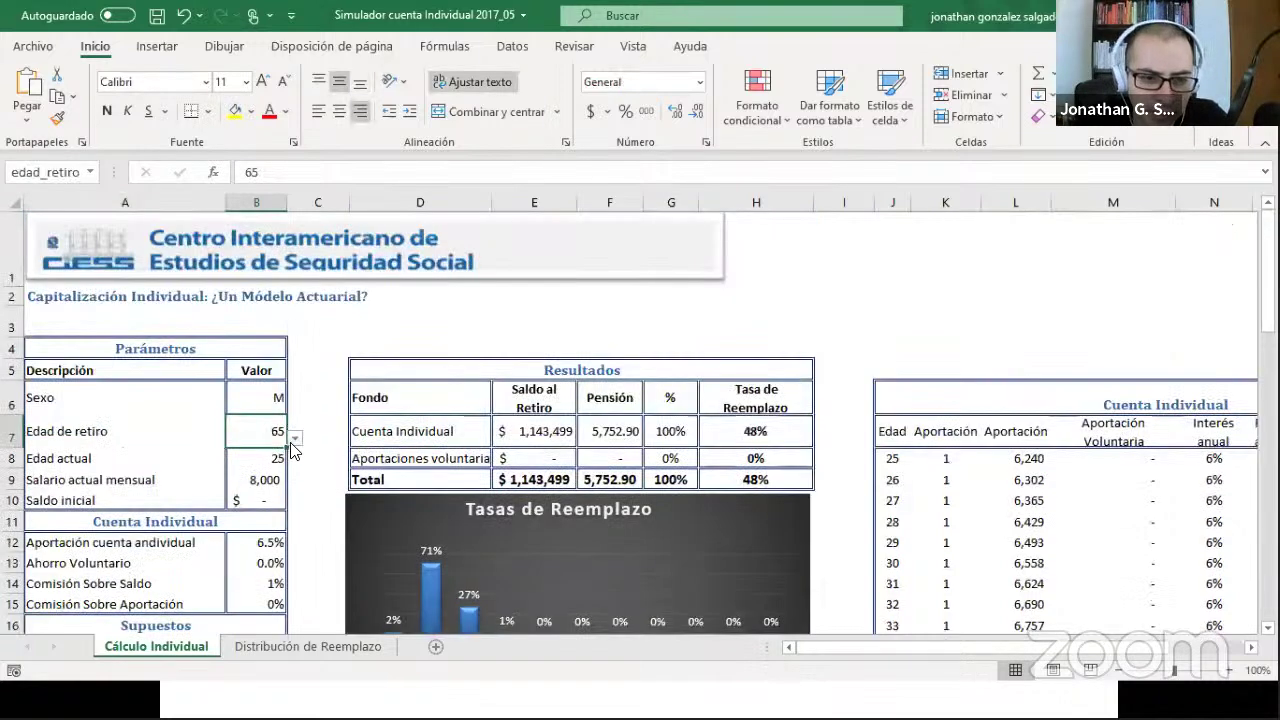
{"action": "left_click", "coordinate": [295, 437]}
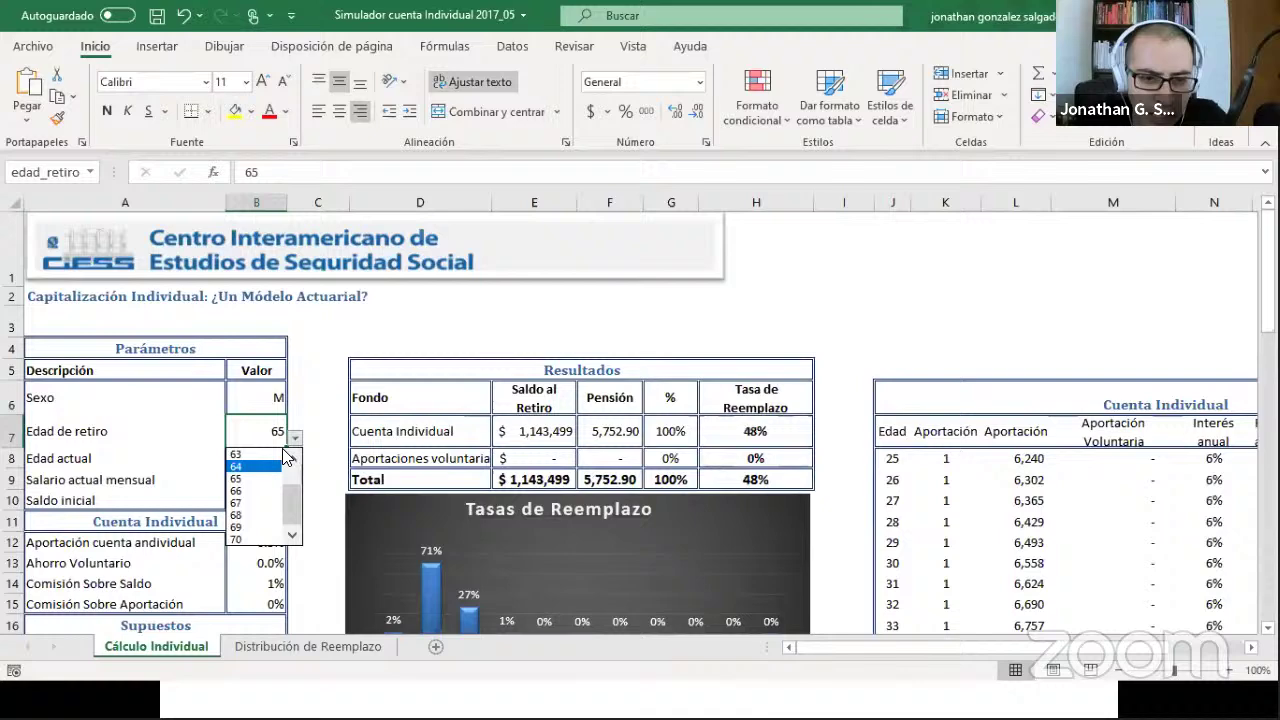
{"action": "left_click", "coordinate": [314, 408]}
{"action": "key", "text": "Left"}
{"action": "key", "text": "Down"}
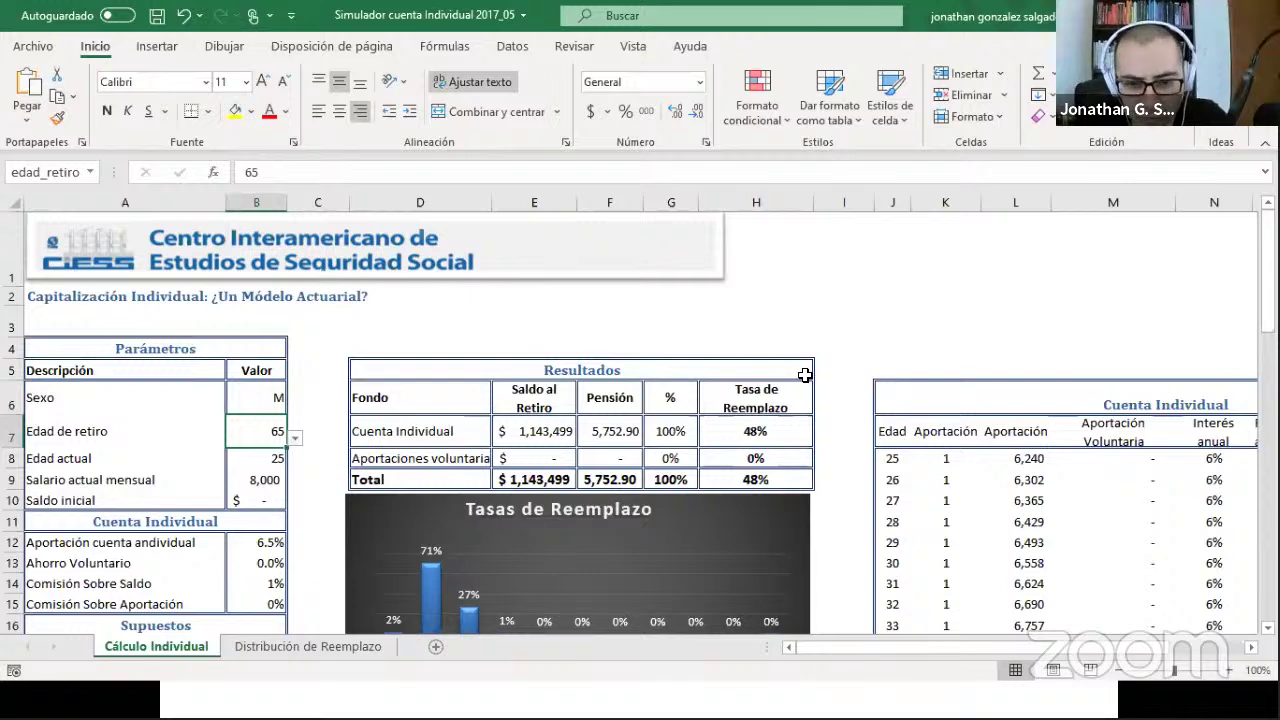
{"action": "scroll", "coordinate": [391, 311], "scroll_direction": "down", "scroll_amount": 1}
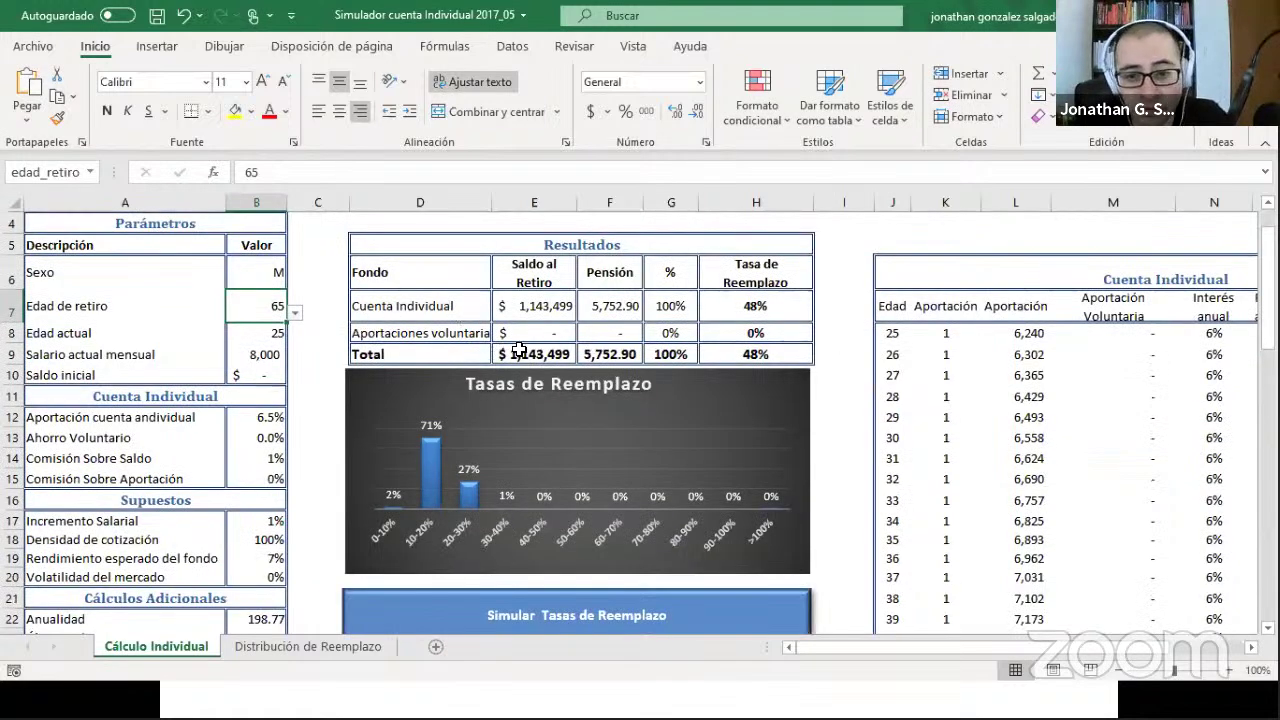
{"action": "left_click_drag", "start_coordinate": [534, 354], "coordinate": [756, 354]}
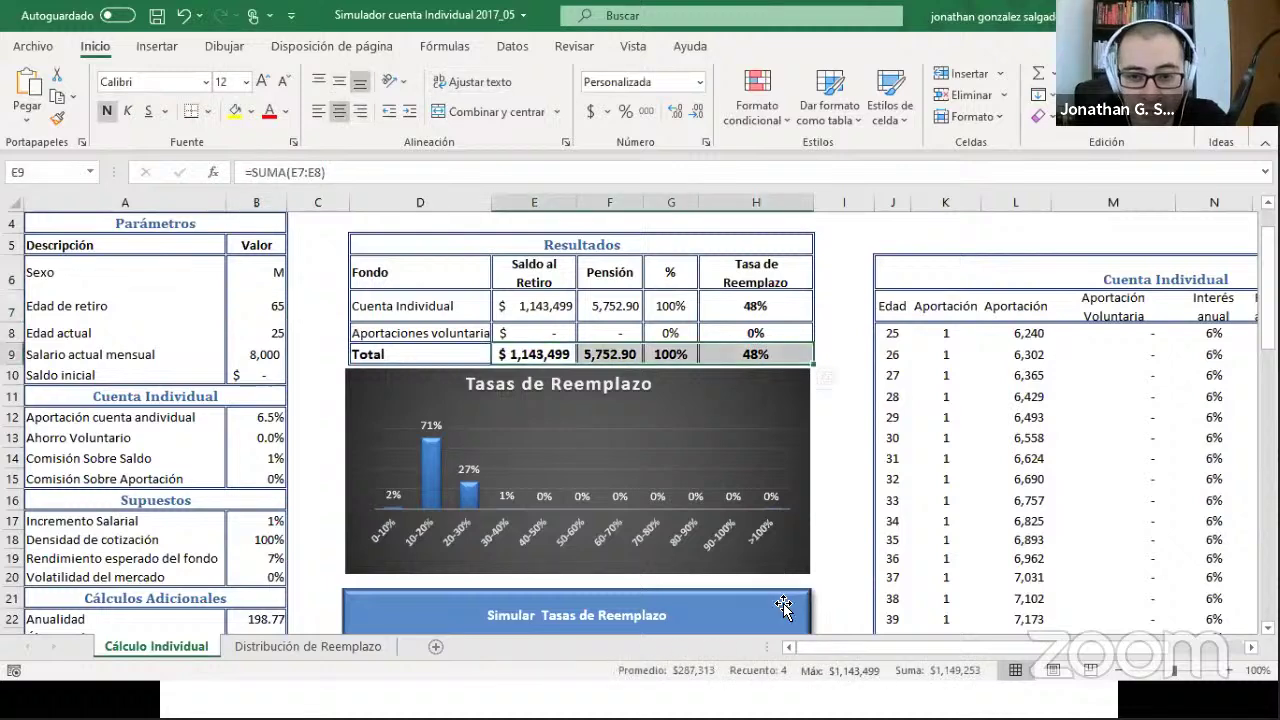
- Set Edad actual to 30 and select the values in the Total row of Resultados
{"action": "left_click", "coordinate": [269, 338]}
{"action": "left_click", "coordinate": [270, 339]}
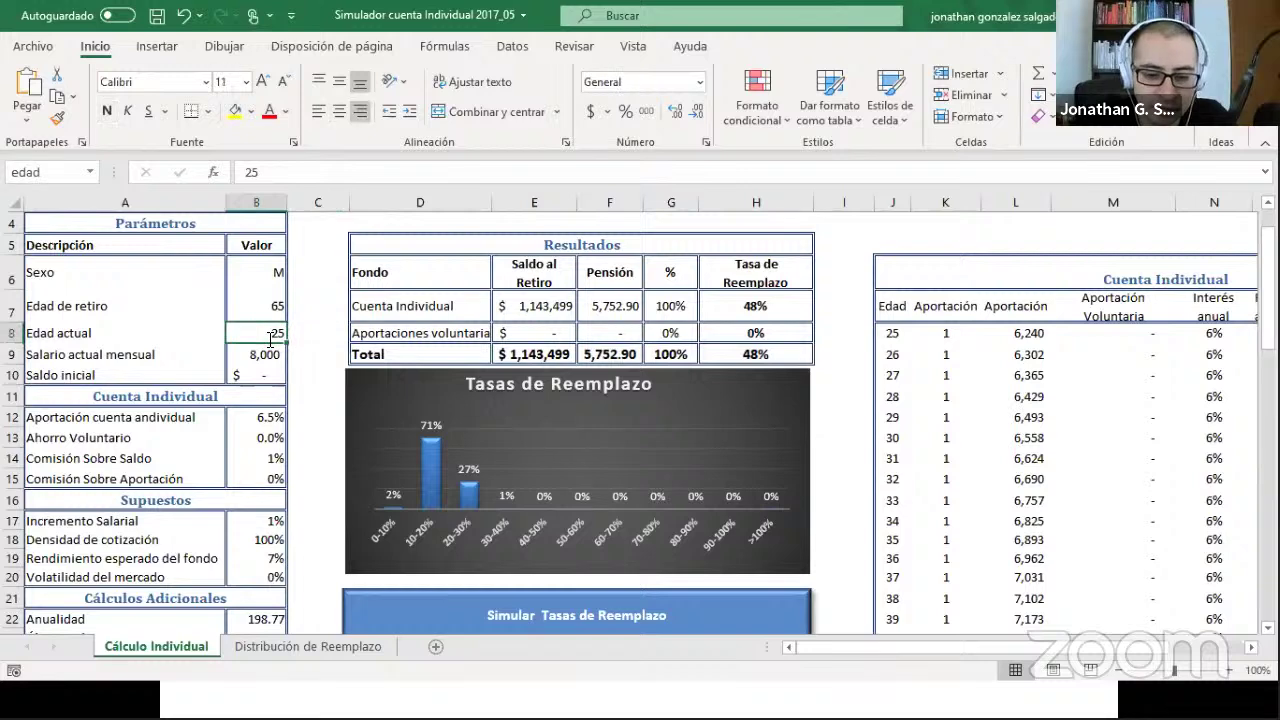
{"action": "type", "text": "30"}
{"action": "key", "text": "Return"}
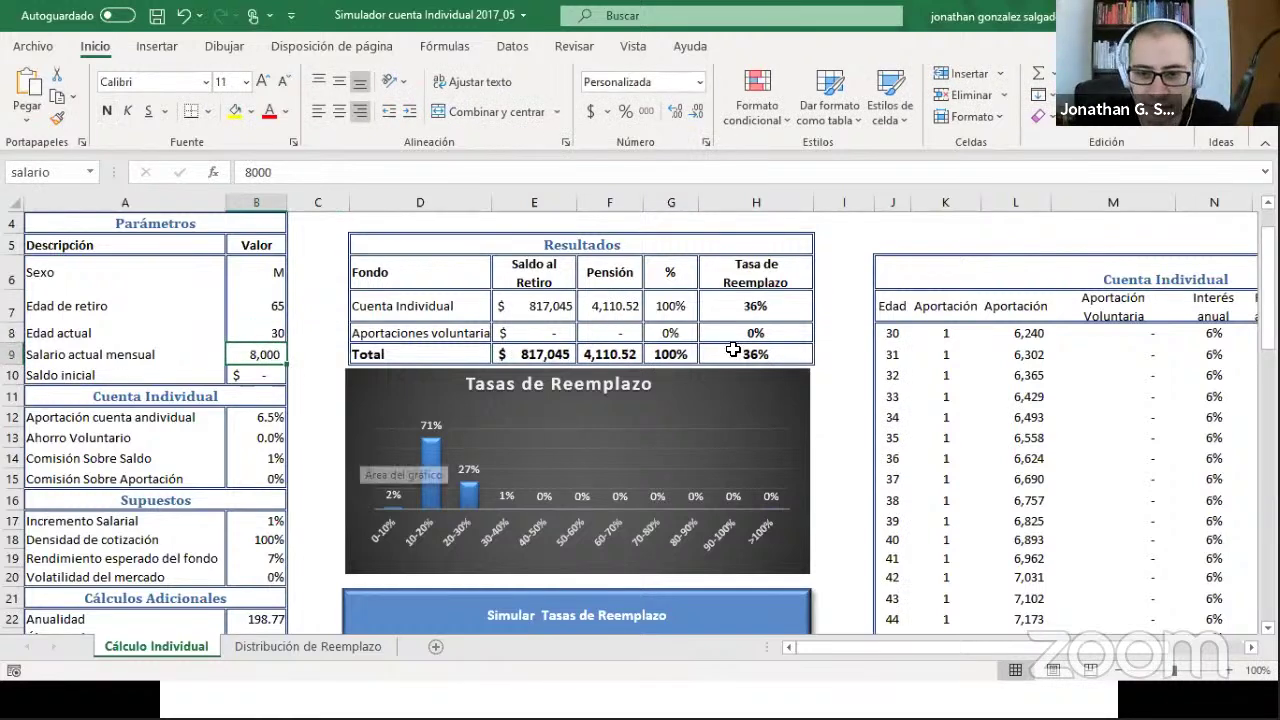
{"action": "left_click_drag", "start_coordinate": [756, 354], "coordinate": [523, 349]}
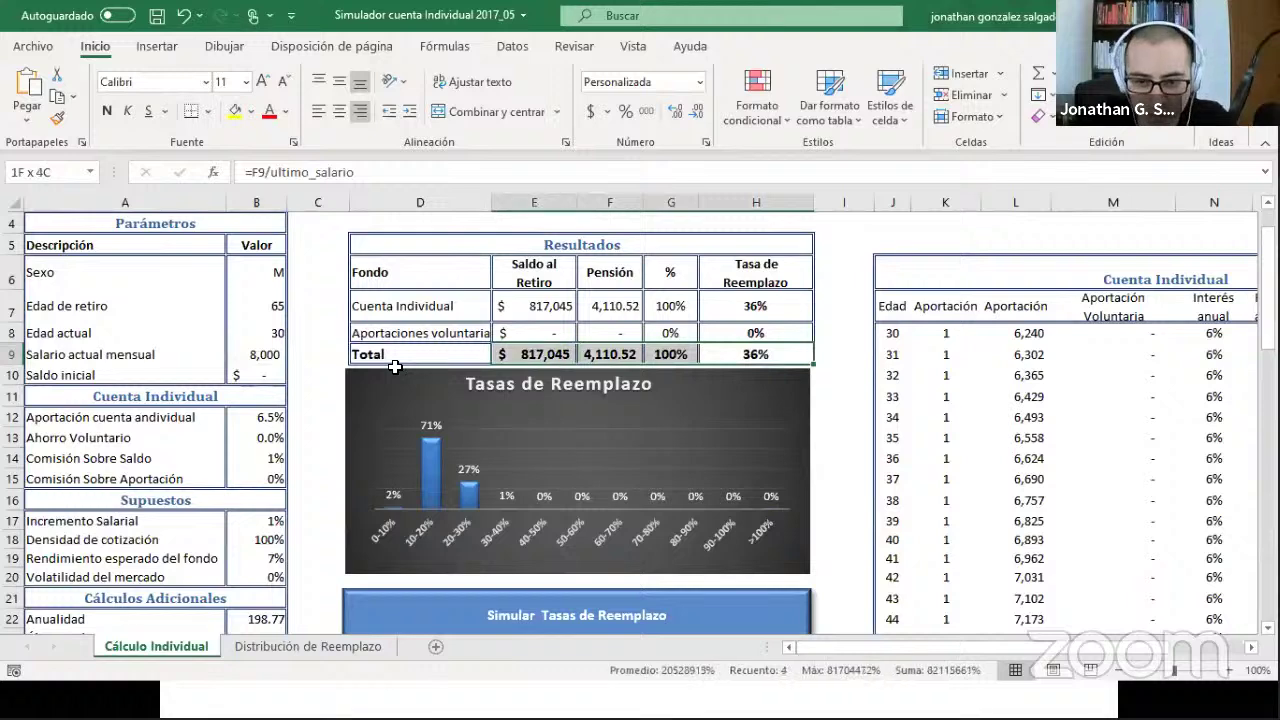
- Raise Edad actual to 40 and select the Total row's values in Resultados again
{"action": "left_click", "coordinate": [269, 337]}
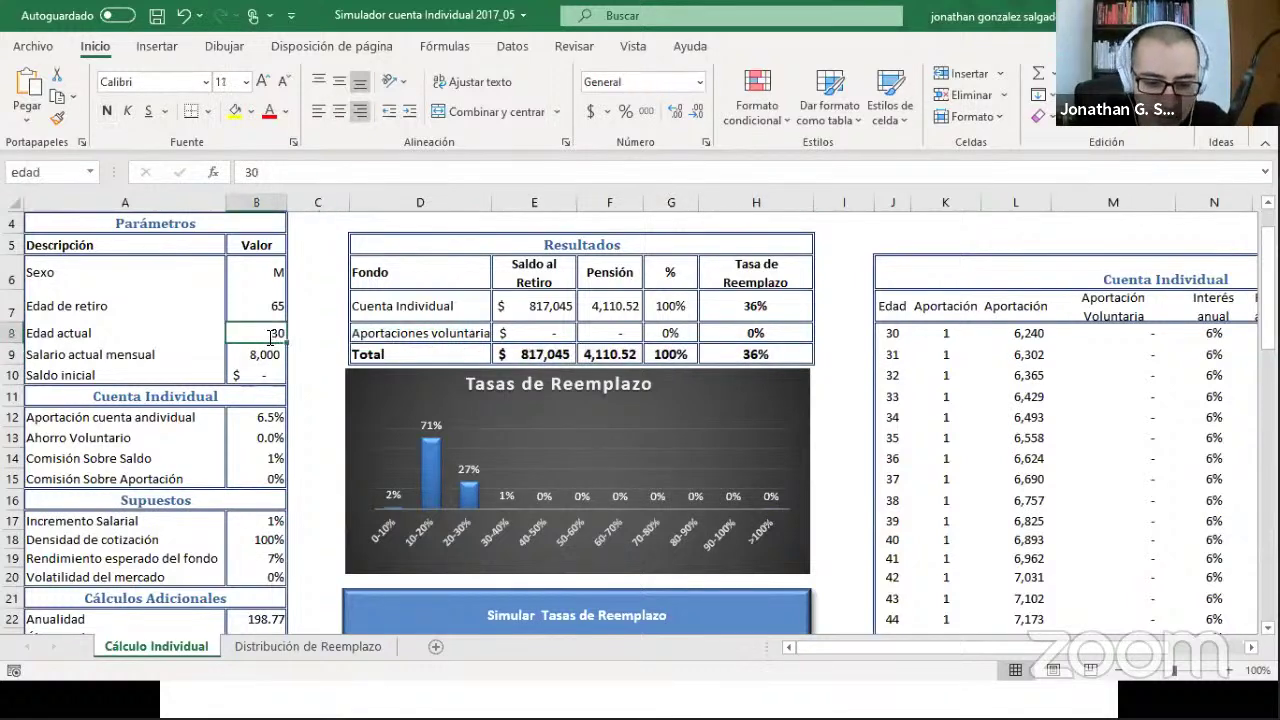
{"action": "type", "text": "40"}
{"action": "key", "text": "ctrl+Return"}
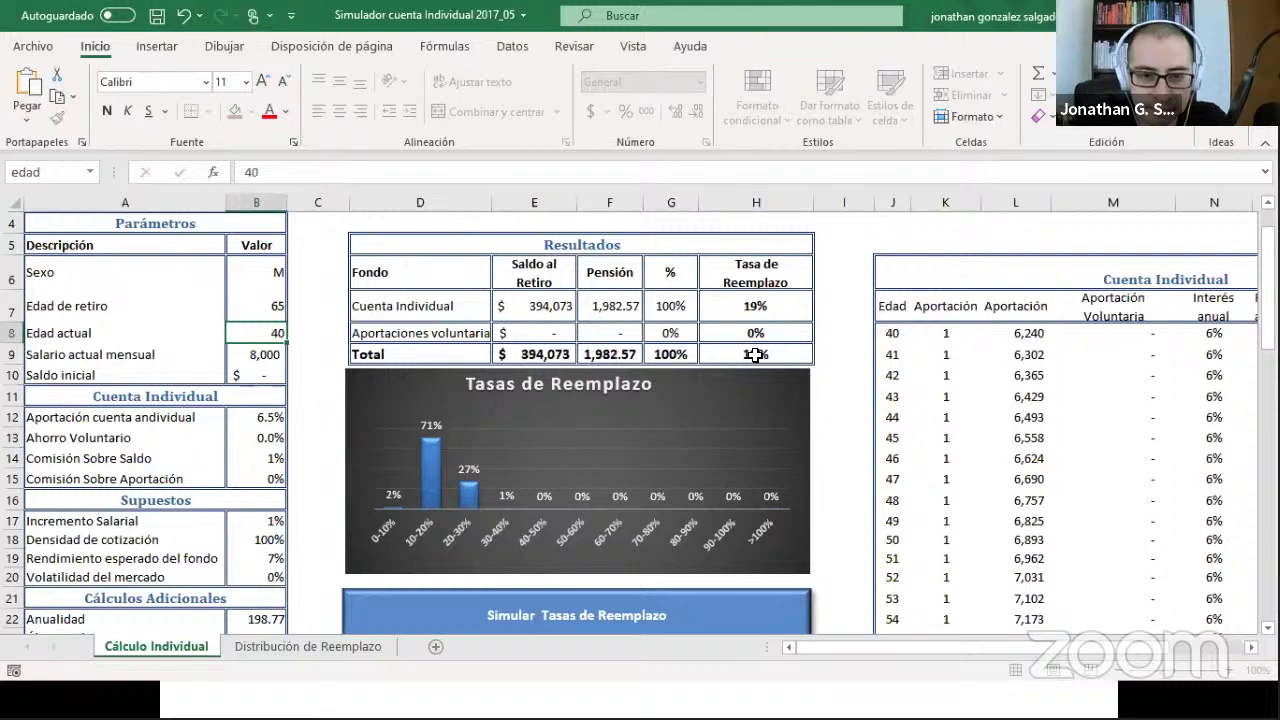
{"action": "left_click_drag", "start_coordinate": [721, 352], "coordinate": [504, 355]}
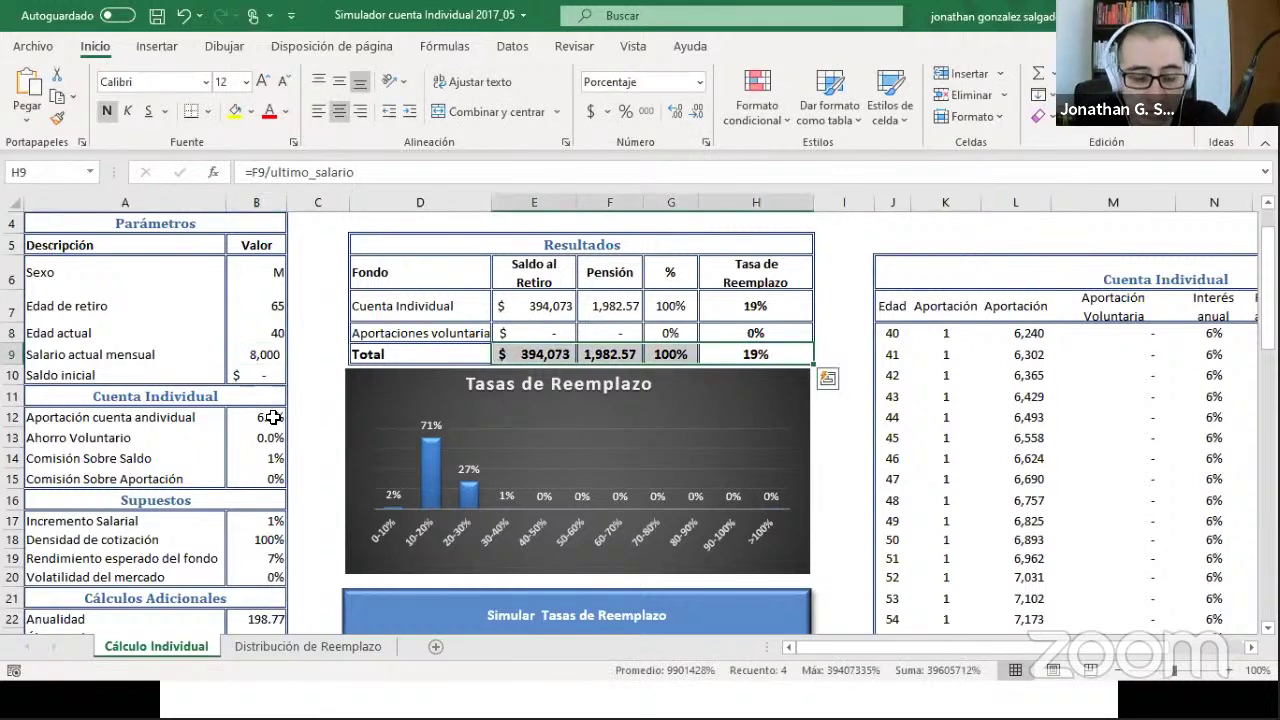
- Set Densidad de cotización to 50% in the Supuestos section
{"action": "scroll", "coordinate": [262, 490], "scroll_direction": "down", "scroll_amount": 2}
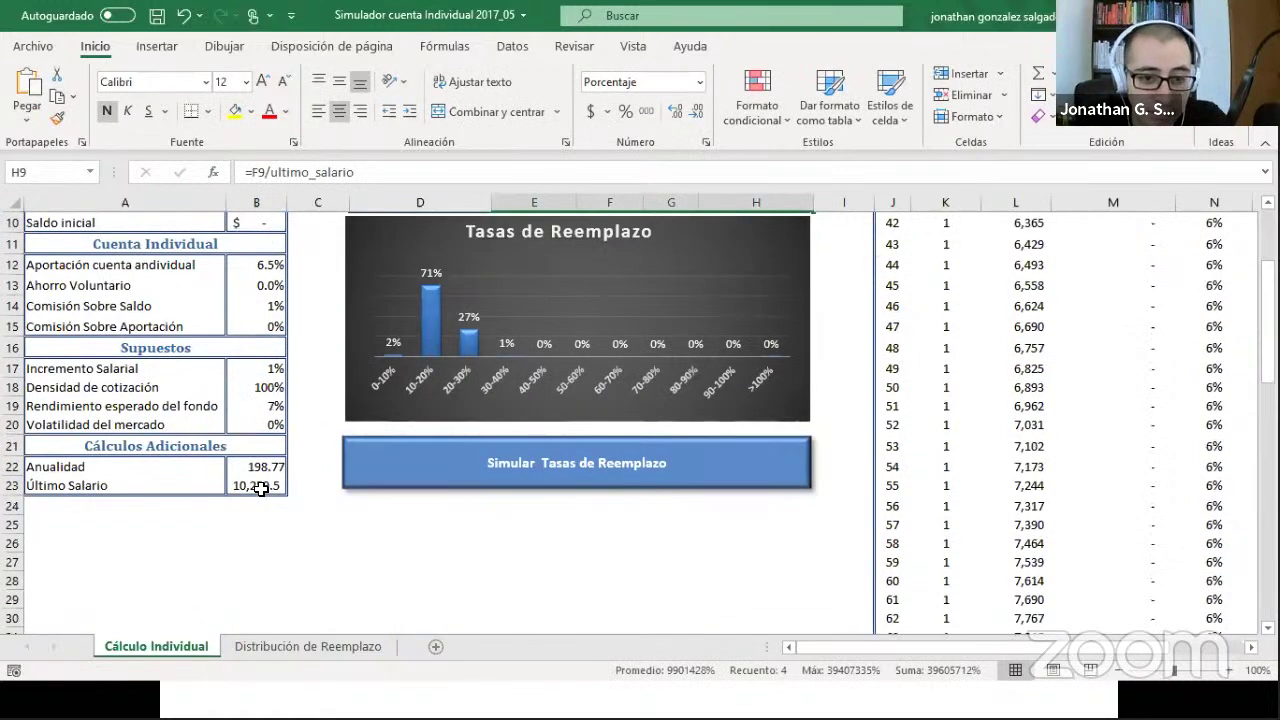
{"action": "scroll", "coordinate": [270, 478], "scroll_direction": "up", "scroll_amount": 1}
{"action": "left_click", "coordinate": [250, 295]}
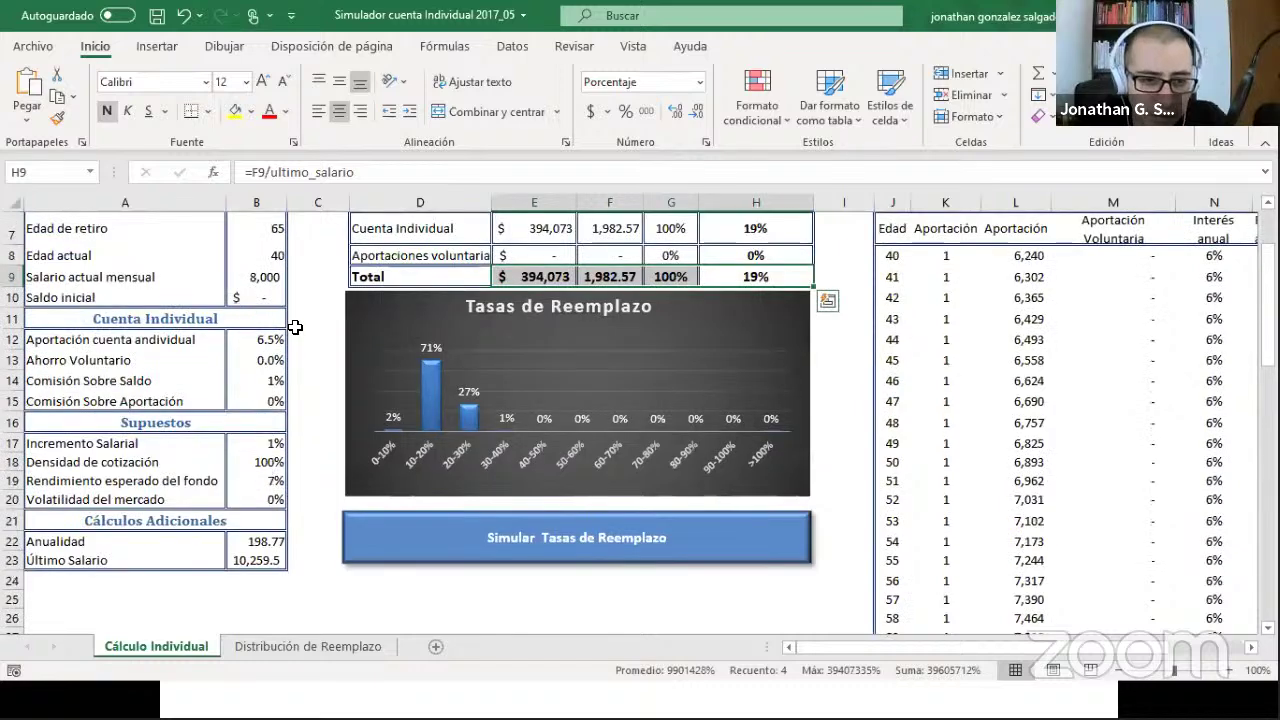
{"action": "scroll", "coordinate": [312, 410], "scroll_direction": "up", "scroll_amount": 2}
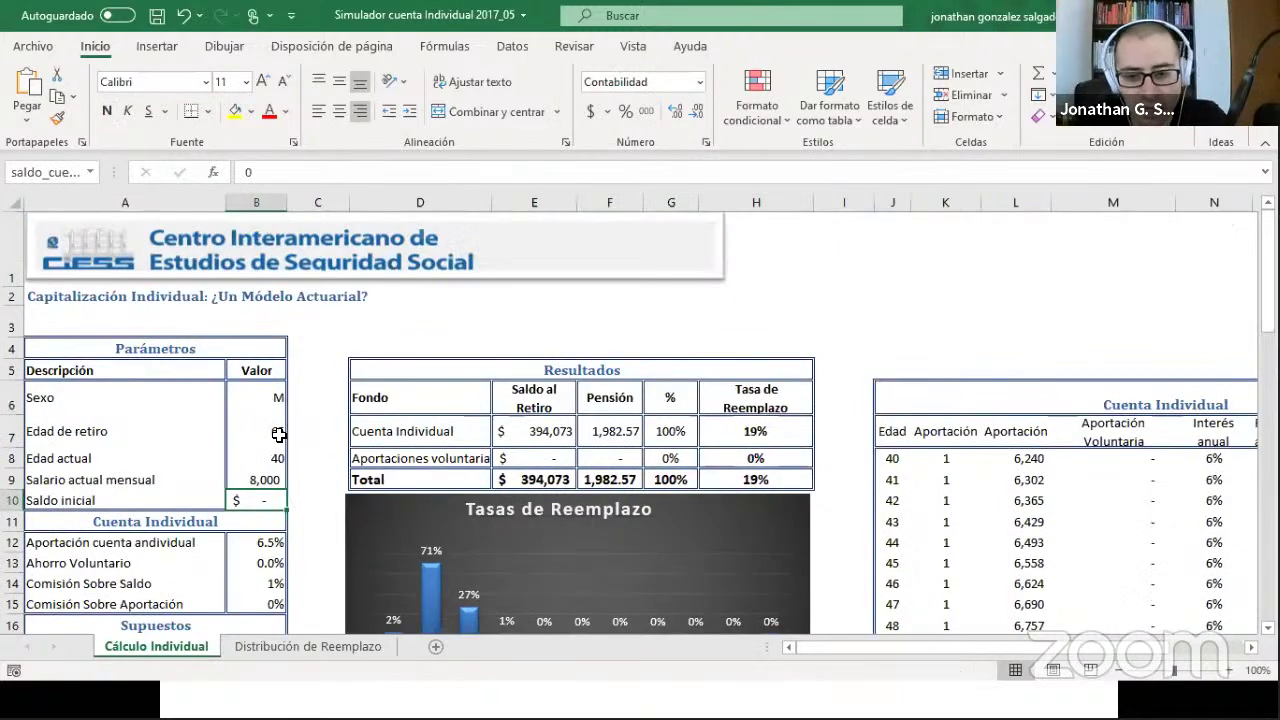
{"action": "scroll", "coordinate": [278, 434], "scroll_direction": "down", "scroll_amount": 2}
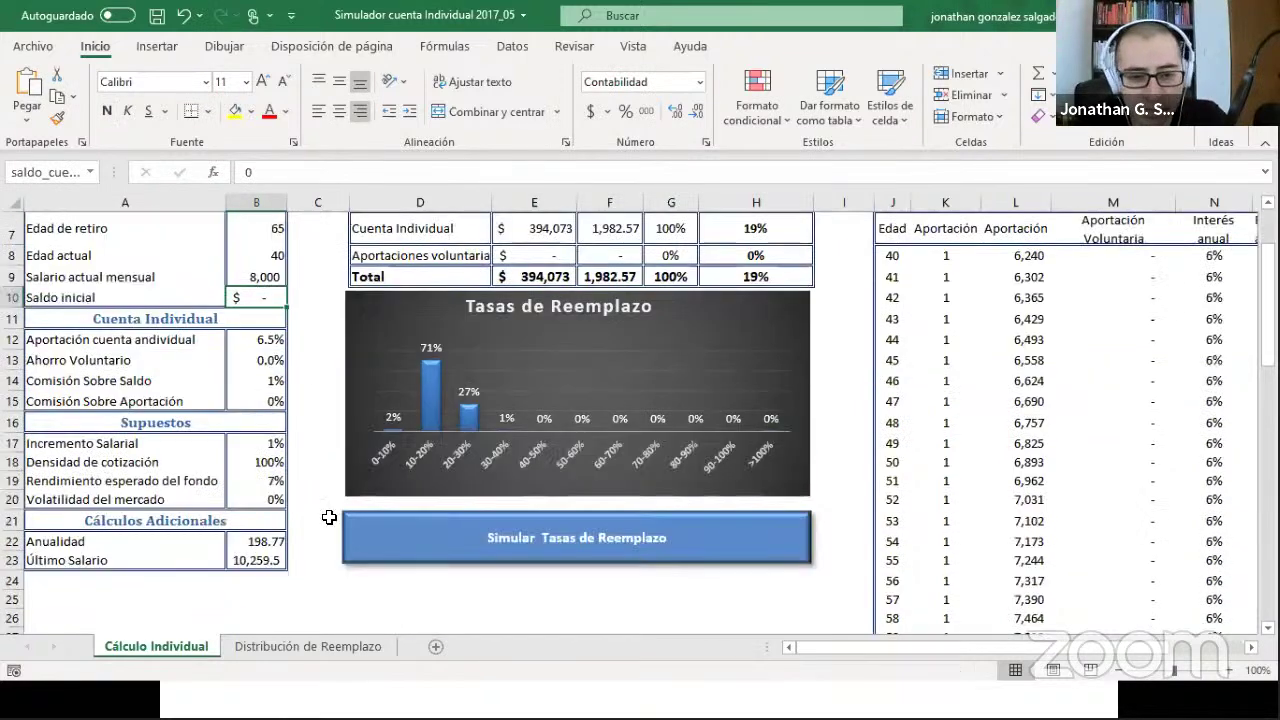
{"action": "left_click", "coordinate": [259, 464]}
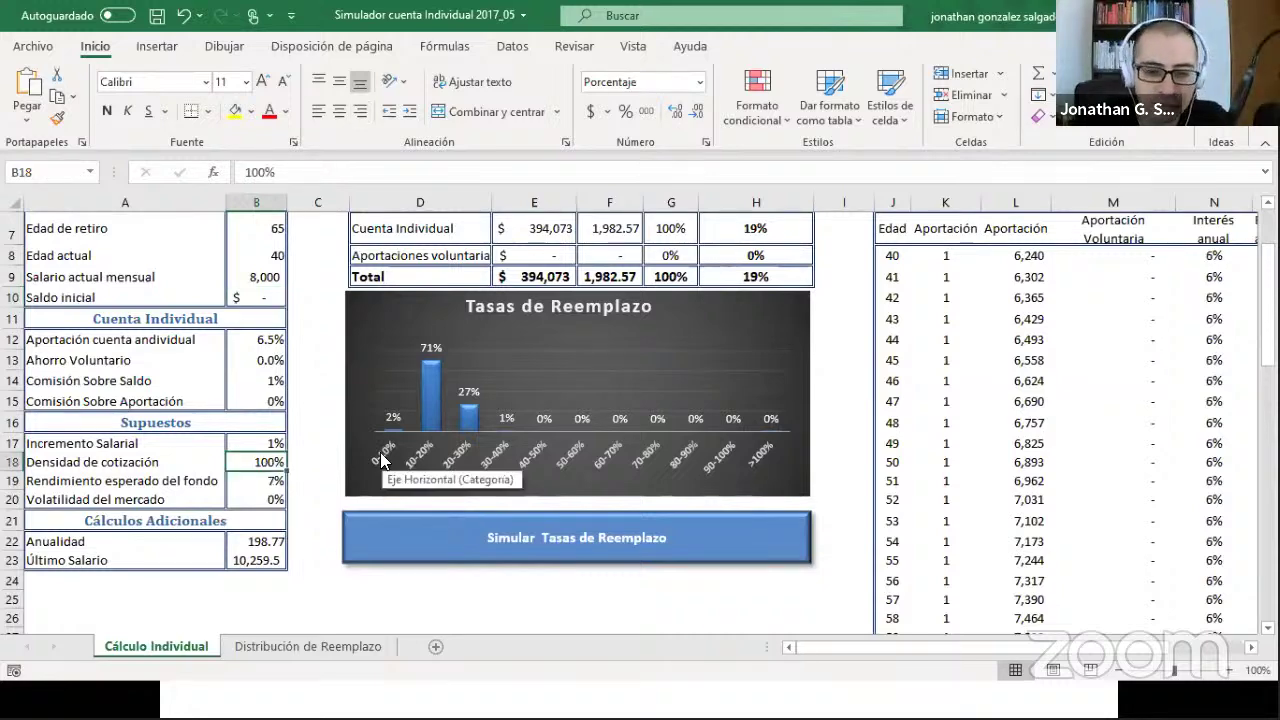
{"action": "type", "text": "50"}
{"action": "key", "text": "Return"}
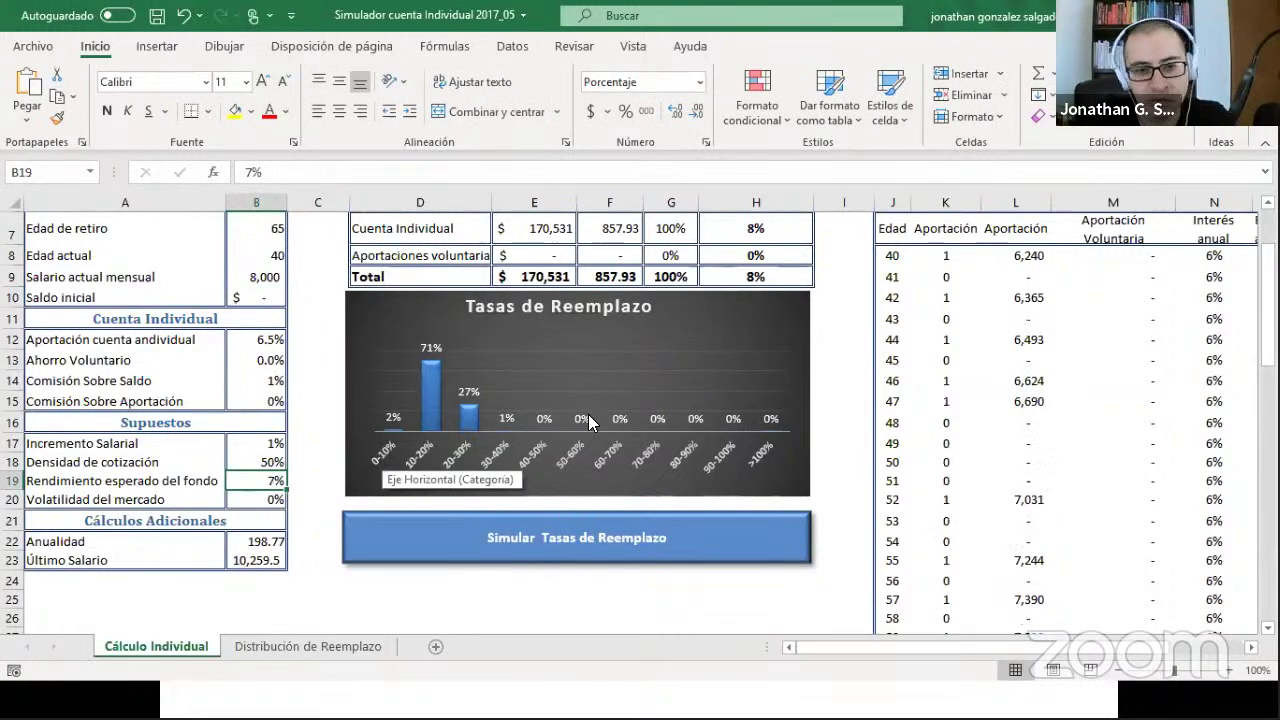
- Review the Densidad de cotización assumption and the Total row of Resultados by selecting their cells
{"action": "scroll", "coordinate": [470, 465], "scroll_direction": "up", "scroll_amount": 2}
{"action": "scroll", "coordinate": [465, 468], "scroll_direction": "down", "scroll_amount": 2}
{"action": "left_click_drag", "start_coordinate": [262, 462], "coordinate": [118, 462]}
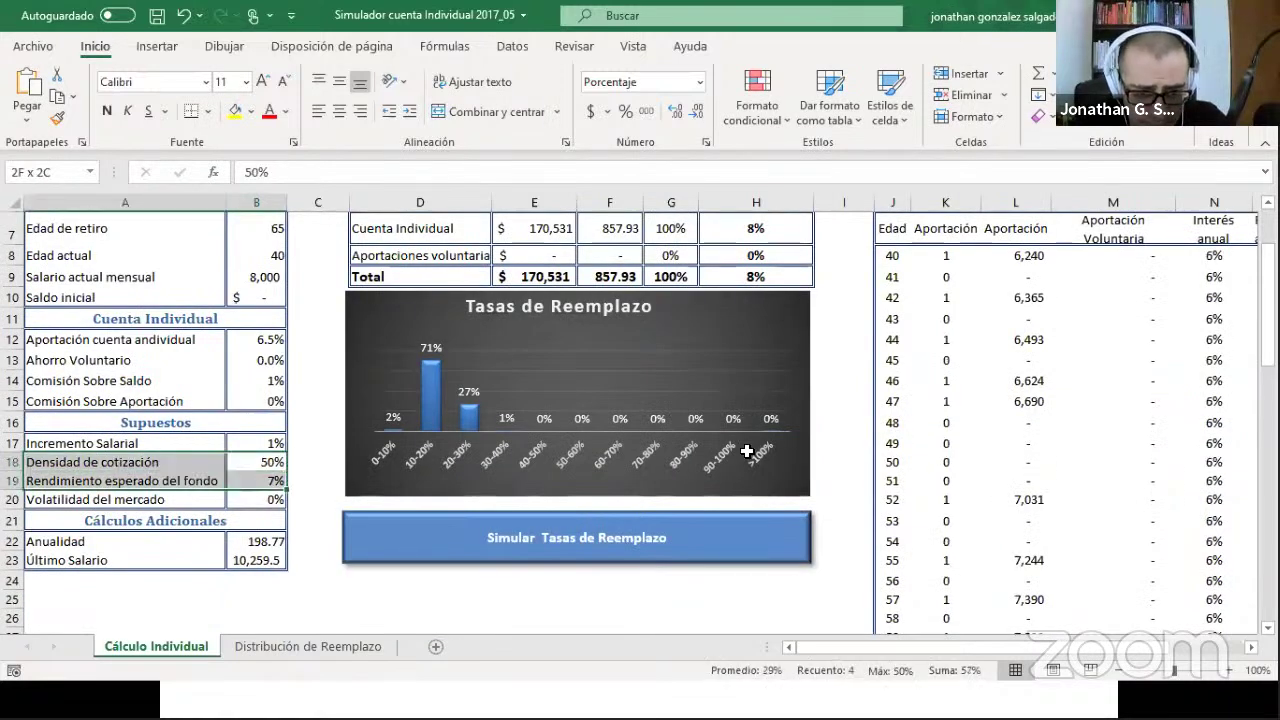
{"action": "scroll", "coordinate": [748, 446], "scroll_direction": "up", "scroll_amount": 2}
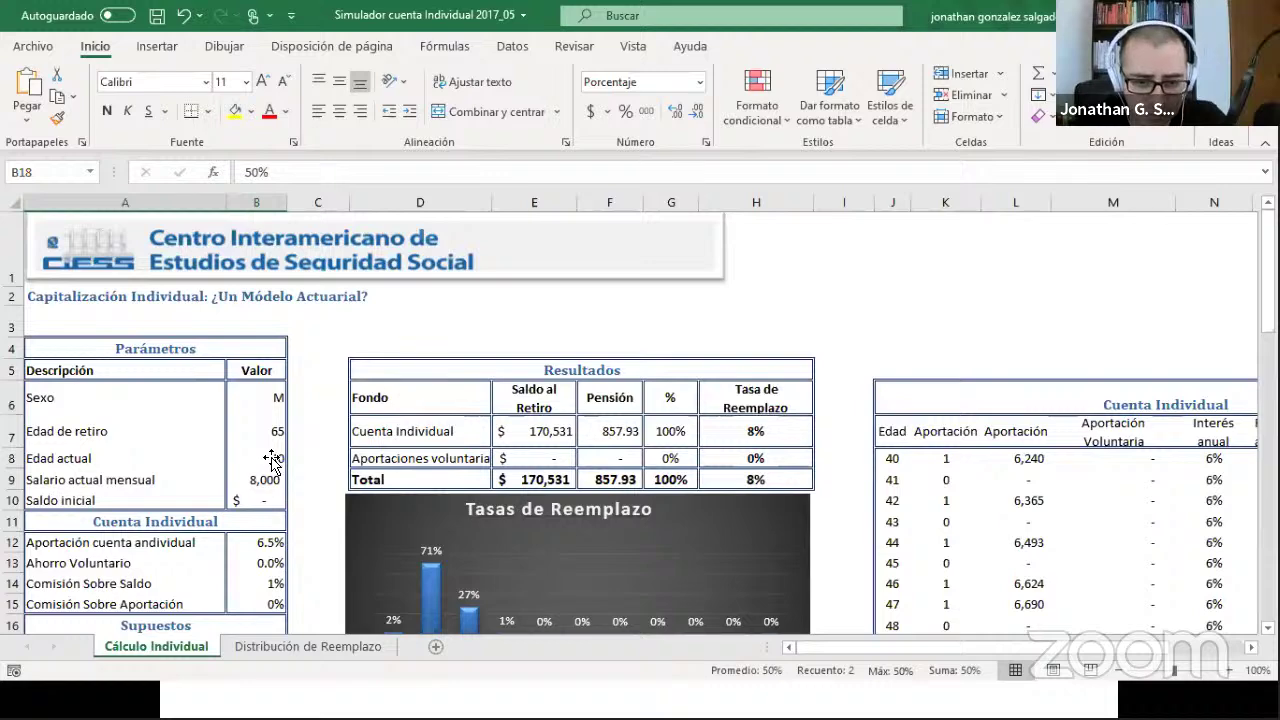
{"action": "left_click", "coordinate": [483, 479]}
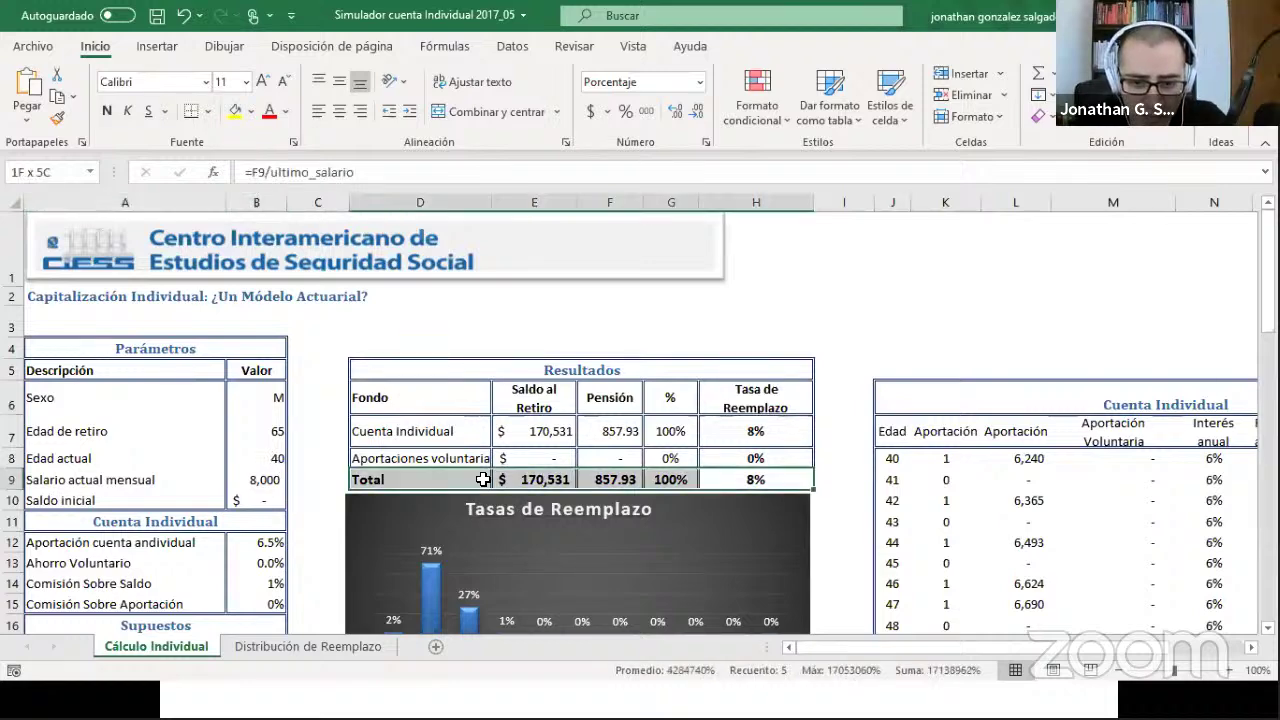
- Lower Edad actual to 30 in the Parámetros section
{"action": "left_click", "coordinate": [275, 458]}
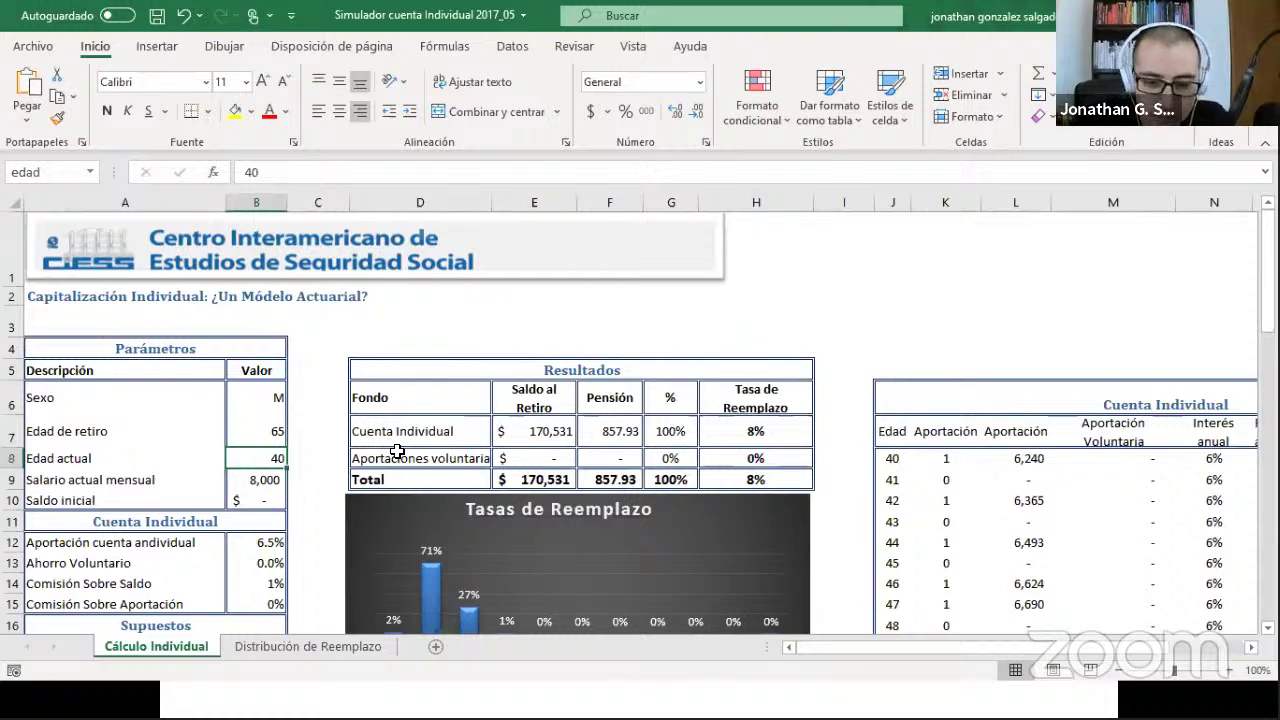
{"action": "type", "text": "30"}
{"action": "key", "text": "Return"}
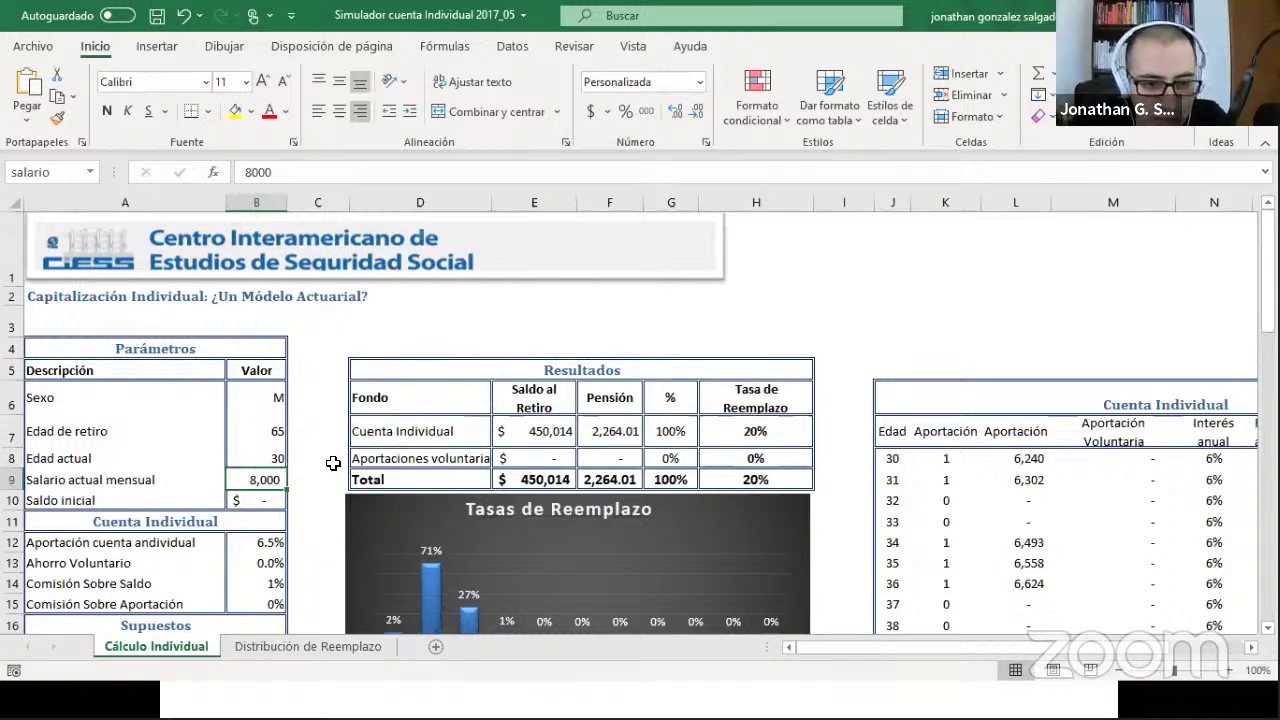
- Set Edad actual to 25 in the Parámetros section
{"action": "left_click", "coordinate": [251, 458]}
{"action": "type", "text": "25"}
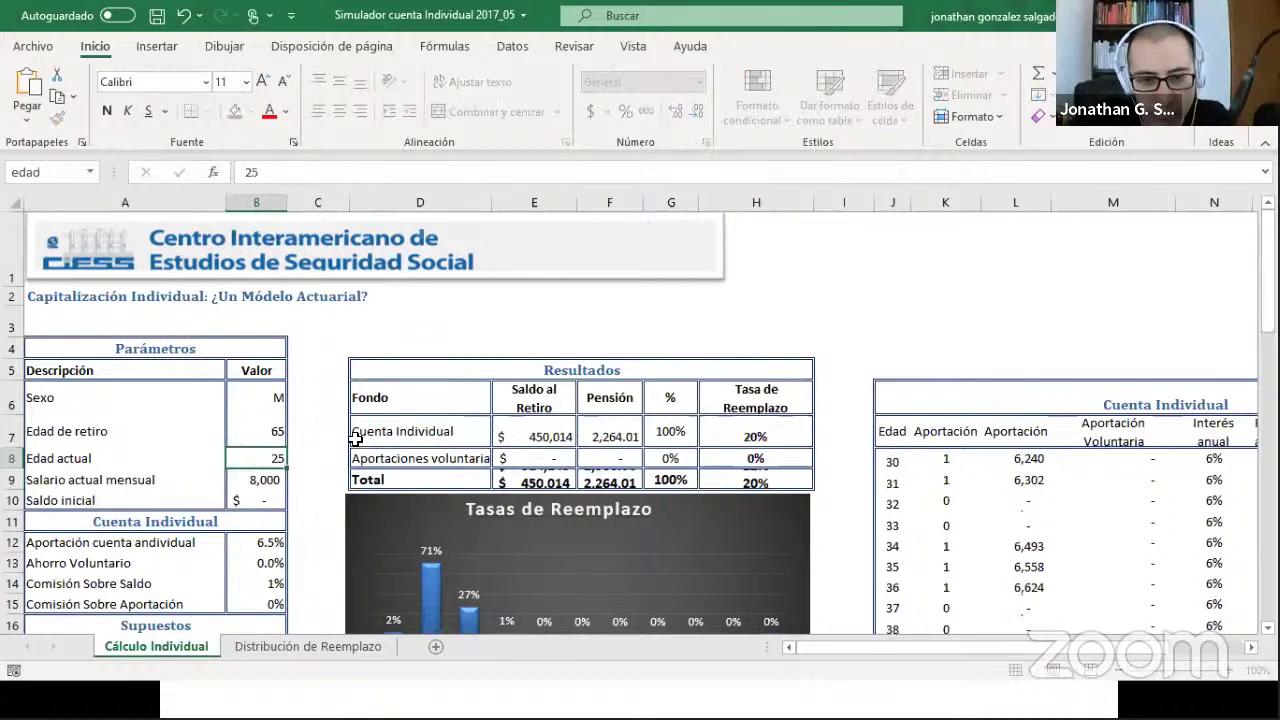
{"action": "key", "text": "Return"}
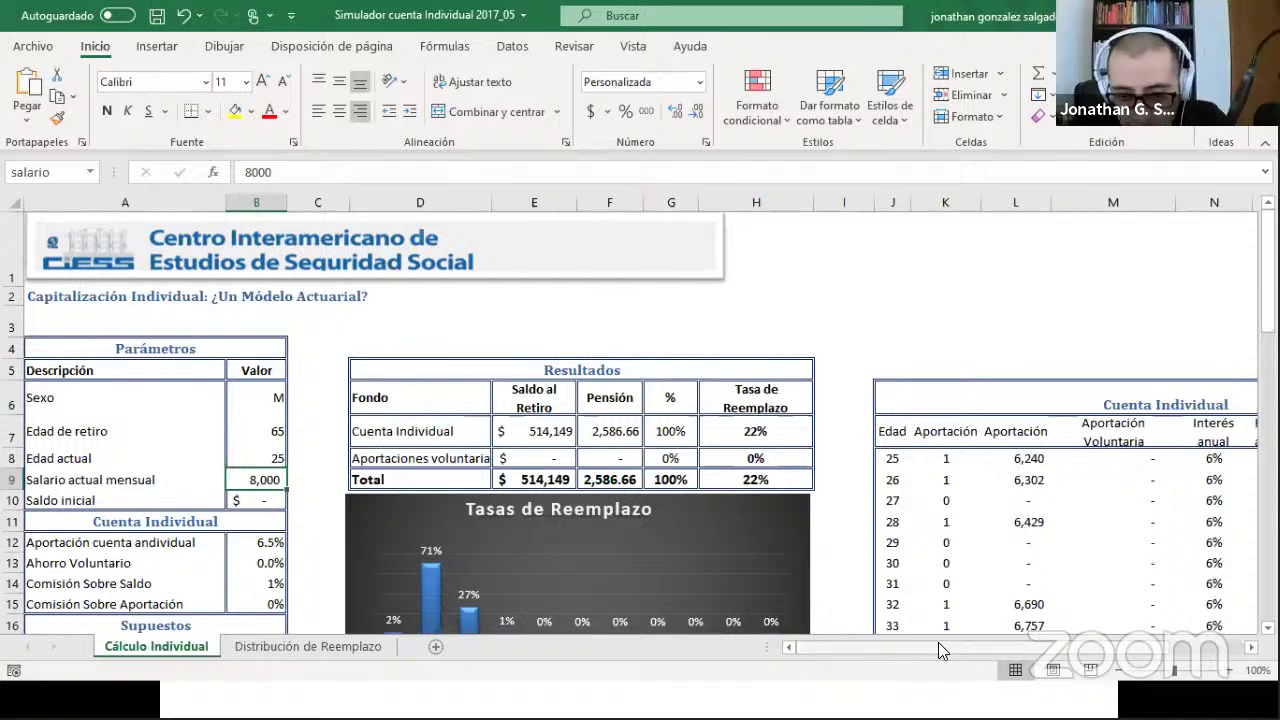
- Examine the Edad column of the Cuenta Individual table from its first row to its last and return to its start
{"action": "scroll", "coordinate": [824, 324], "scroll_direction": "right", "scroll_amount": 3}
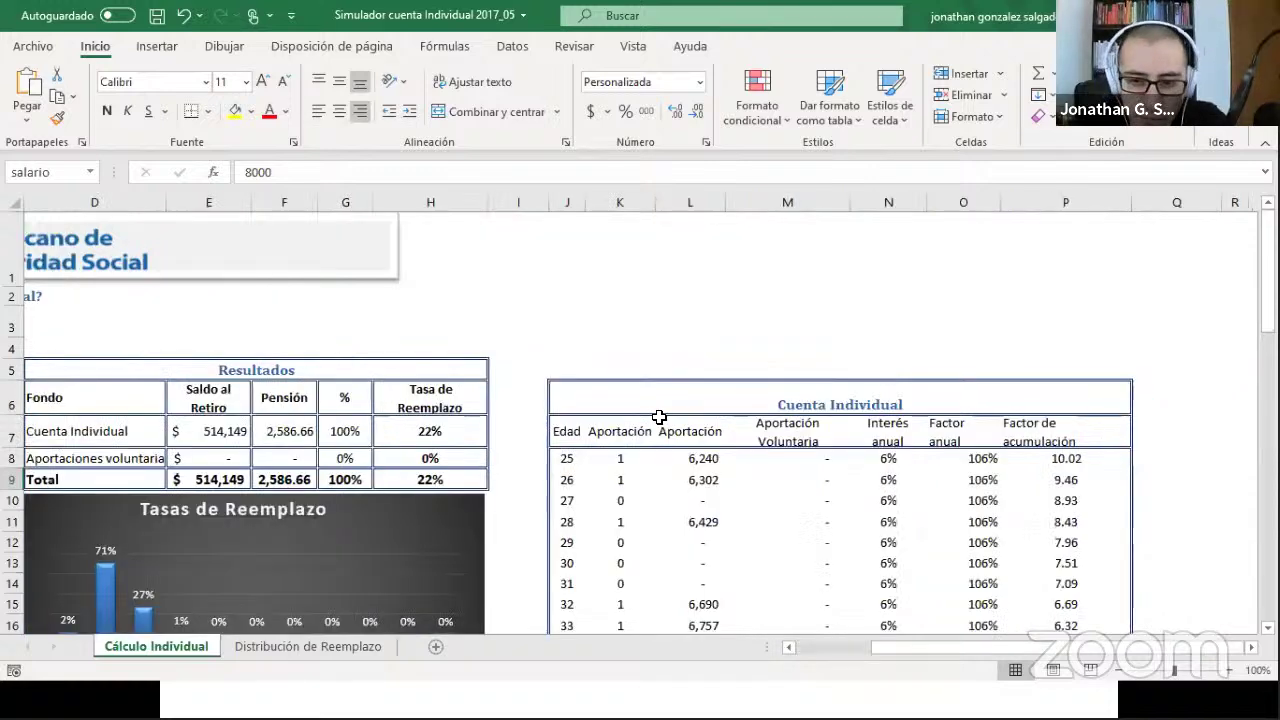
{"action": "left_click", "coordinate": [570, 462]}
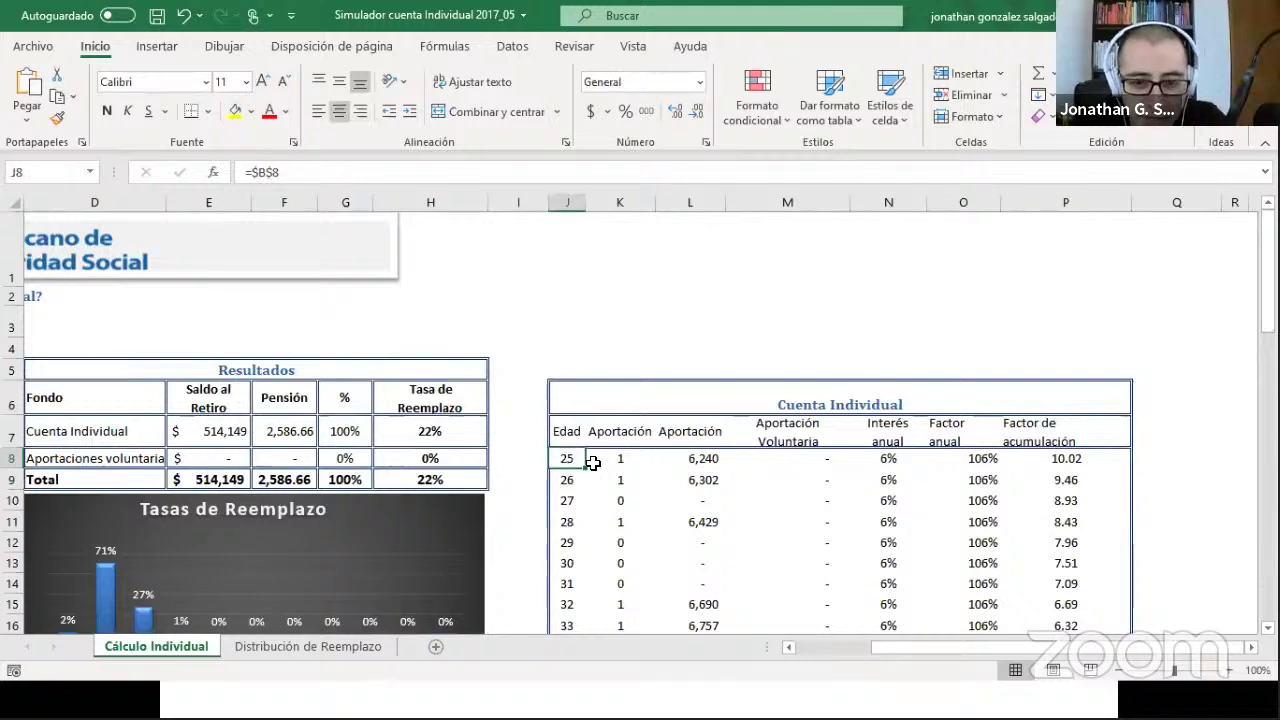
{"action": "key", "text": "Right"}
{"action": "left_click", "coordinate": [570, 464]}
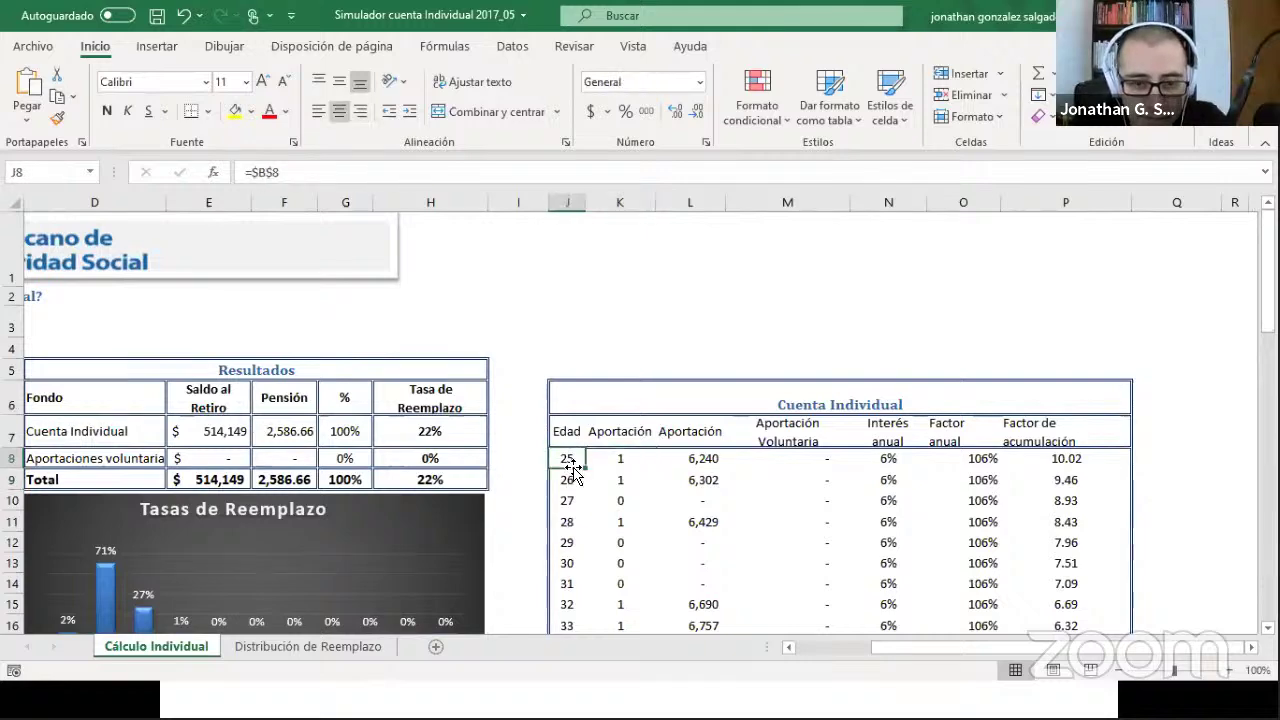
{"action": "scroll", "coordinate": [566, 466], "scroll_direction": "down", "scroll_amount": 3}
{"action": "left_click", "coordinate": [566, 466]}
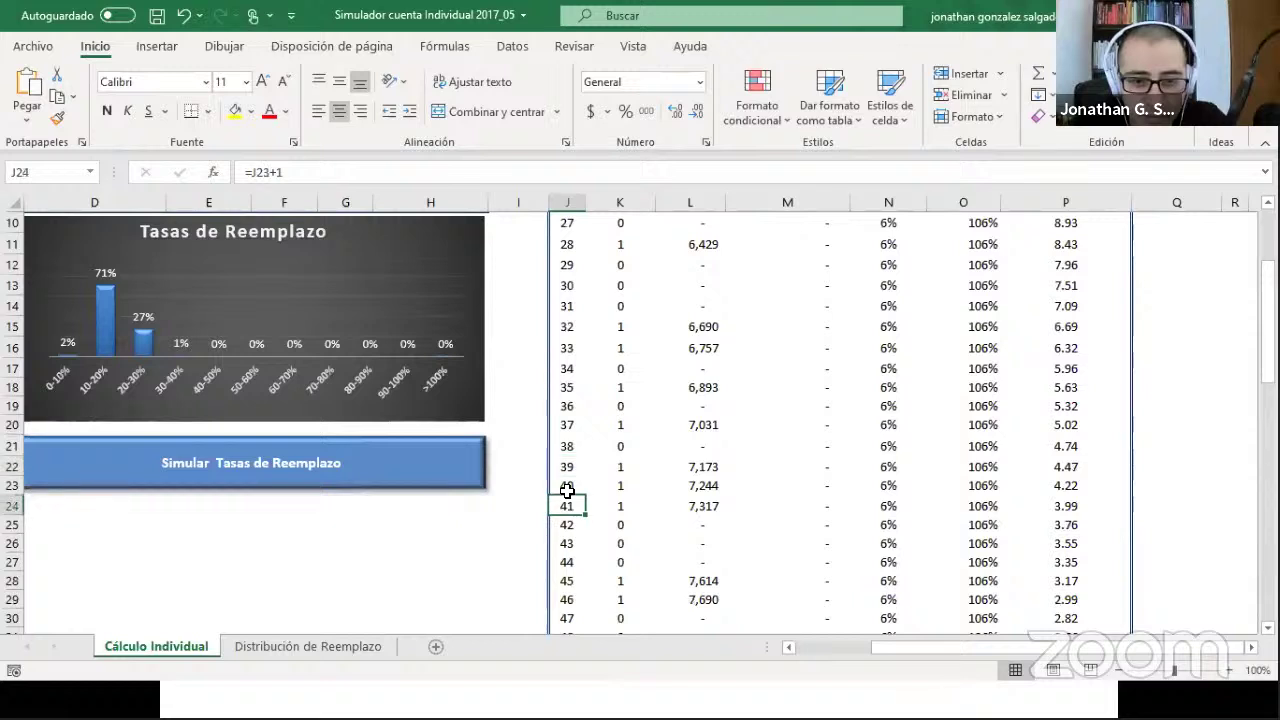
{"action": "scroll", "coordinate": [566, 491], "scroll_direction": "down", "scroll_amount": 5}
{"action": "left_click", "coordinate": [566, 491]}
{"action": "scroll", "coordinate": [567, 480], "scroll_direction": "down", "scroll_amount": 6}
{"action": "left_click_drag", "start_coordinate": [568, 476], "coordinate": [566, 278]}
{"action": "scroll", "coordinate": [619, 495], "scroll_direction": "up", "scroll_amount": 7}
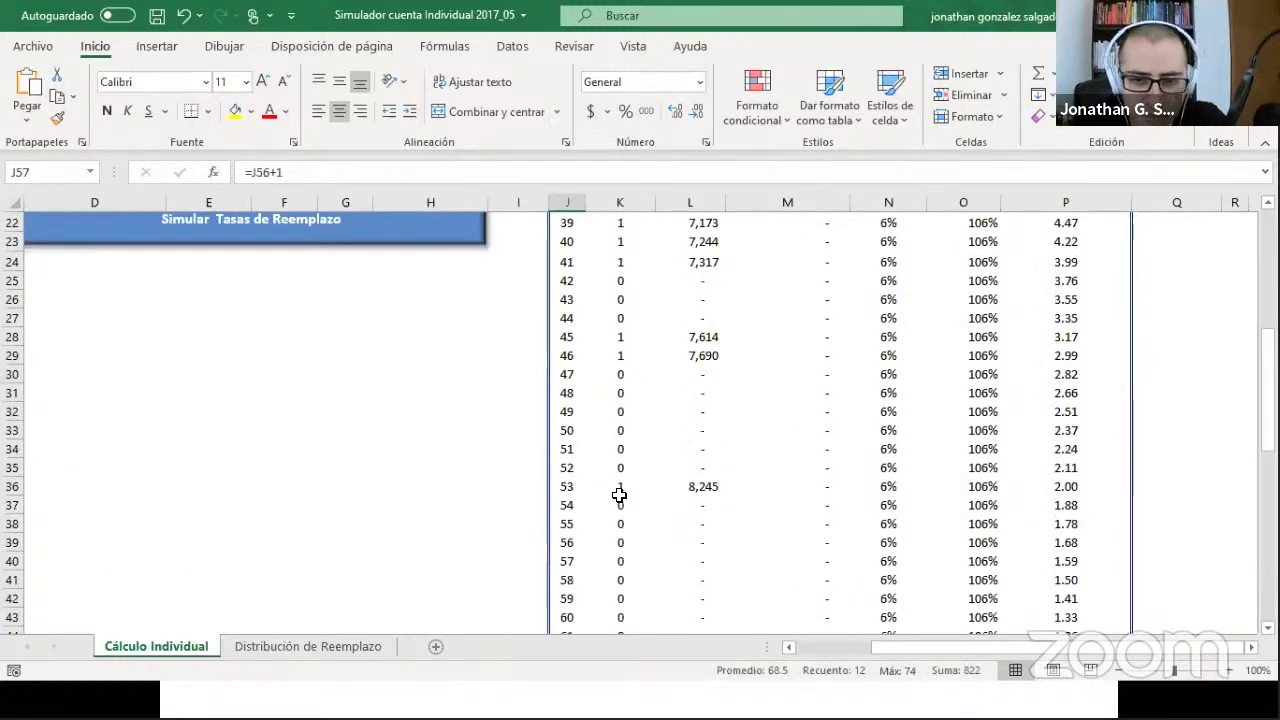
{"action": "scroll", "coordinate": [619, 495], "scroll_direction": "up", "scroll_amount": 6}
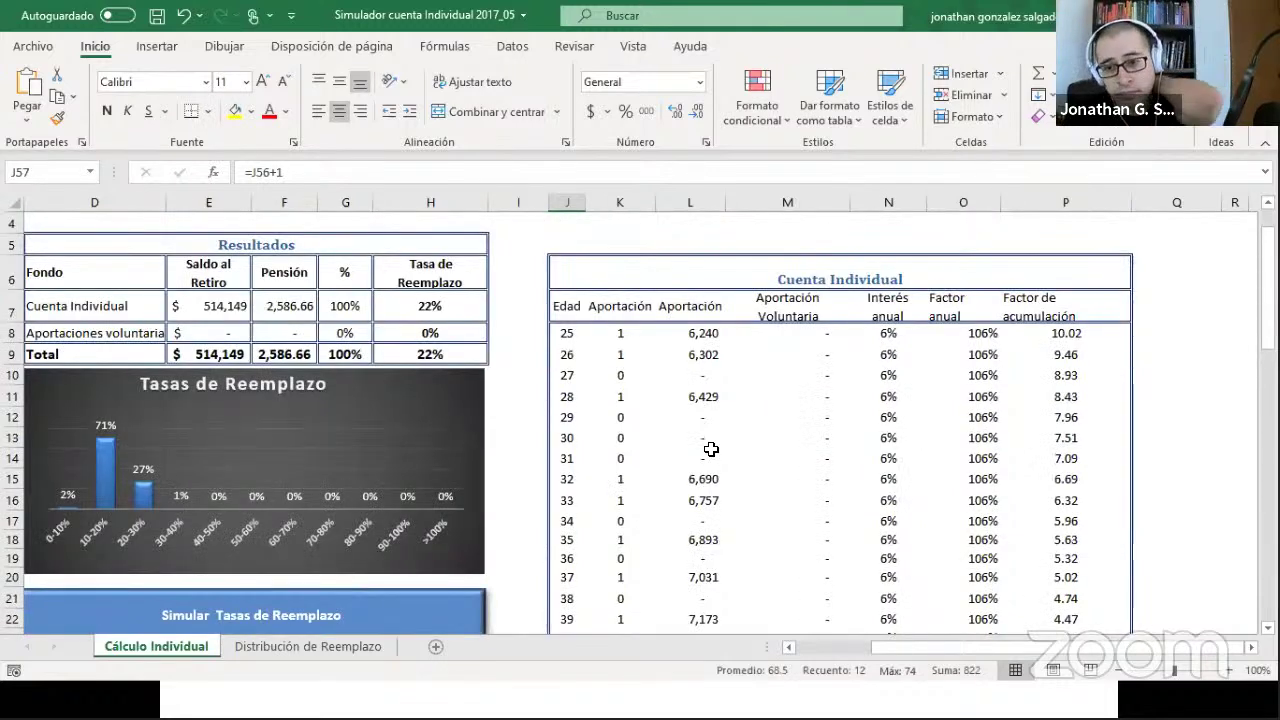
- Inspect the first-row formulas for the 0/1 Aportación and Factor de acumulación columns, and return to the parameter tables
{"action": "left_click_drag", "start_coordinate": [637, 333], "coordinate": [703, 334]}
{"action": "left_click_drag", "start_coordinate": [635, 368], "coordinate": [617, 520]}
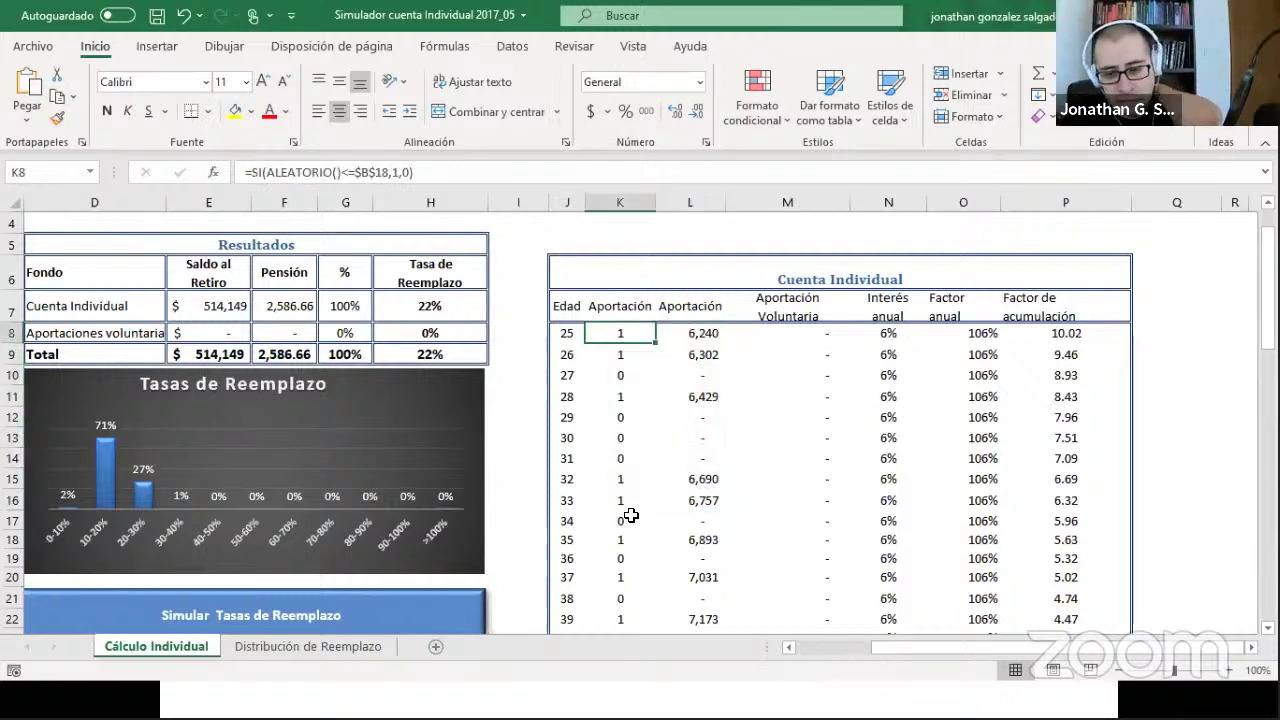
{"action": "left_click", "coordinate": [1078, 333]}
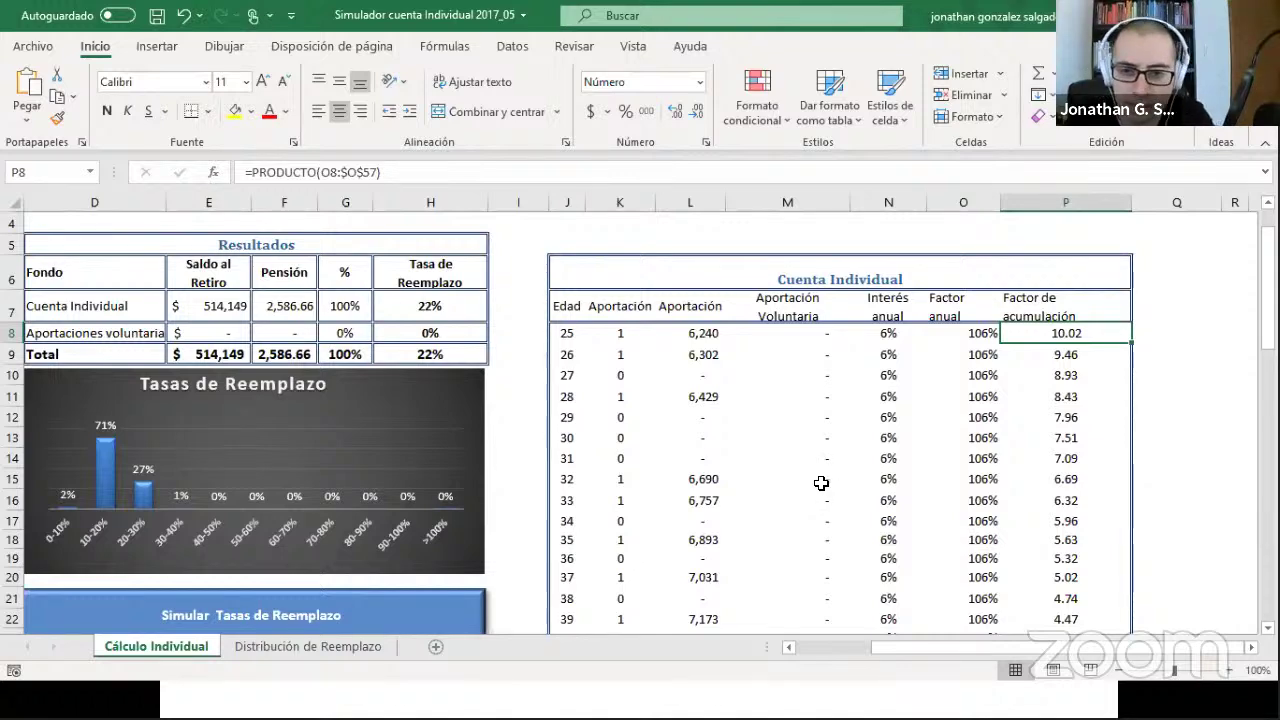
{"action": "scroll", "coordinate": [819, 507], "scroll_direction": "up", "scroll_amount": 1}
{"action": "scroll", "coordinate": [719, 543], "scroll_direction": "down", "scroll_amount": 3}
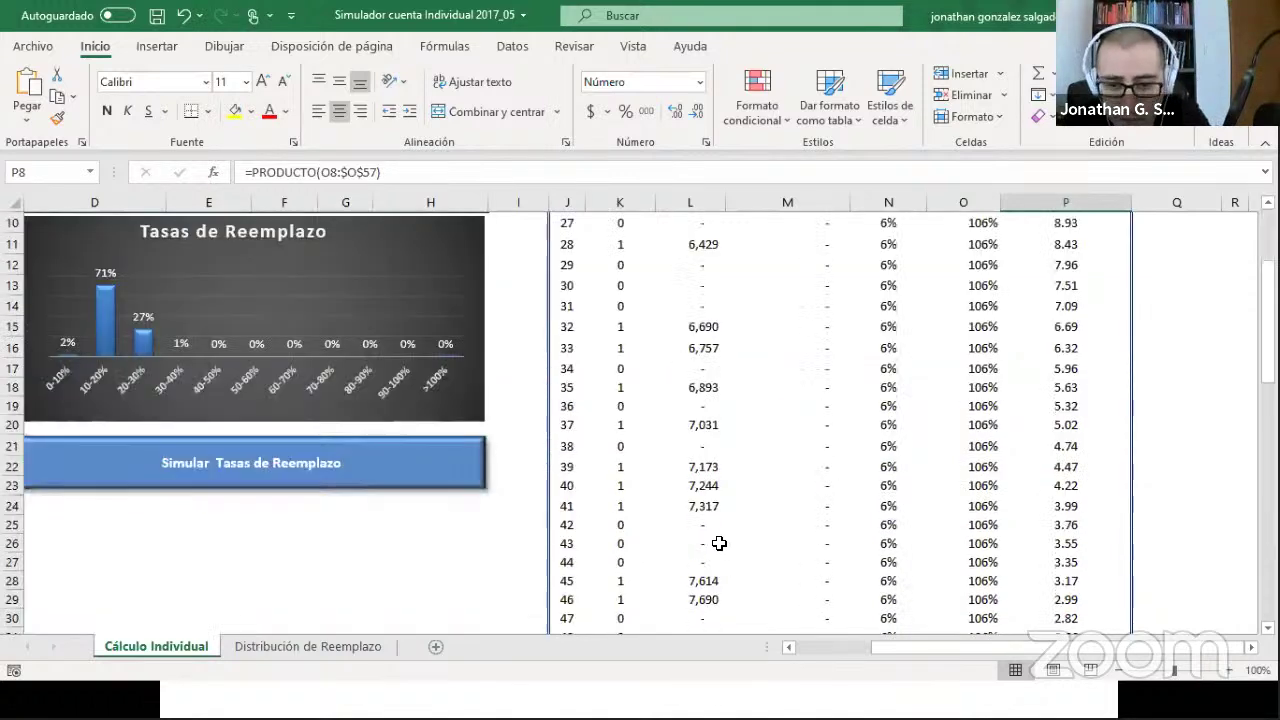
{"action": "scroll", "coordinate": [719, 543], "scroll_direction": "up", "scroll_amount": 3}
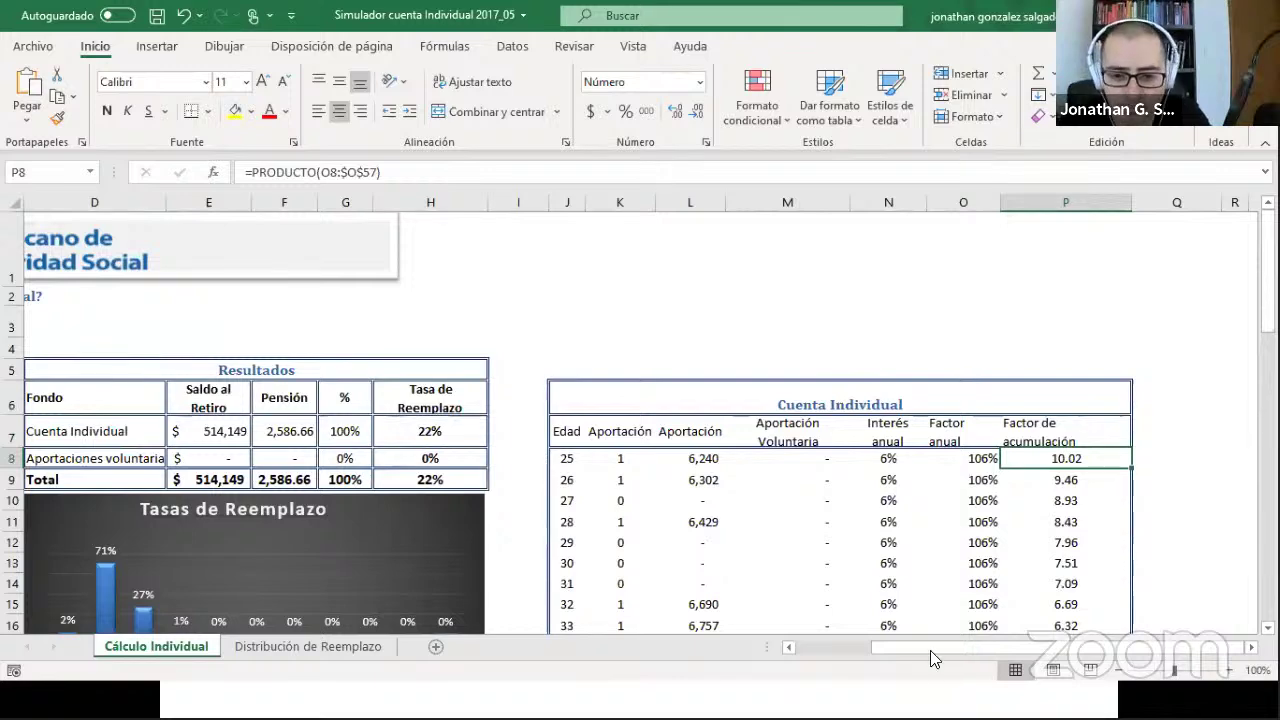
{"action": "scroll", "coordinate": [443, 528], "scroll_direction": "left", "scroll_amount": 3}
{"action": "scroll", "coordinate": [262, 426], "scroll_direction": "down", "scroll_amount": 3}
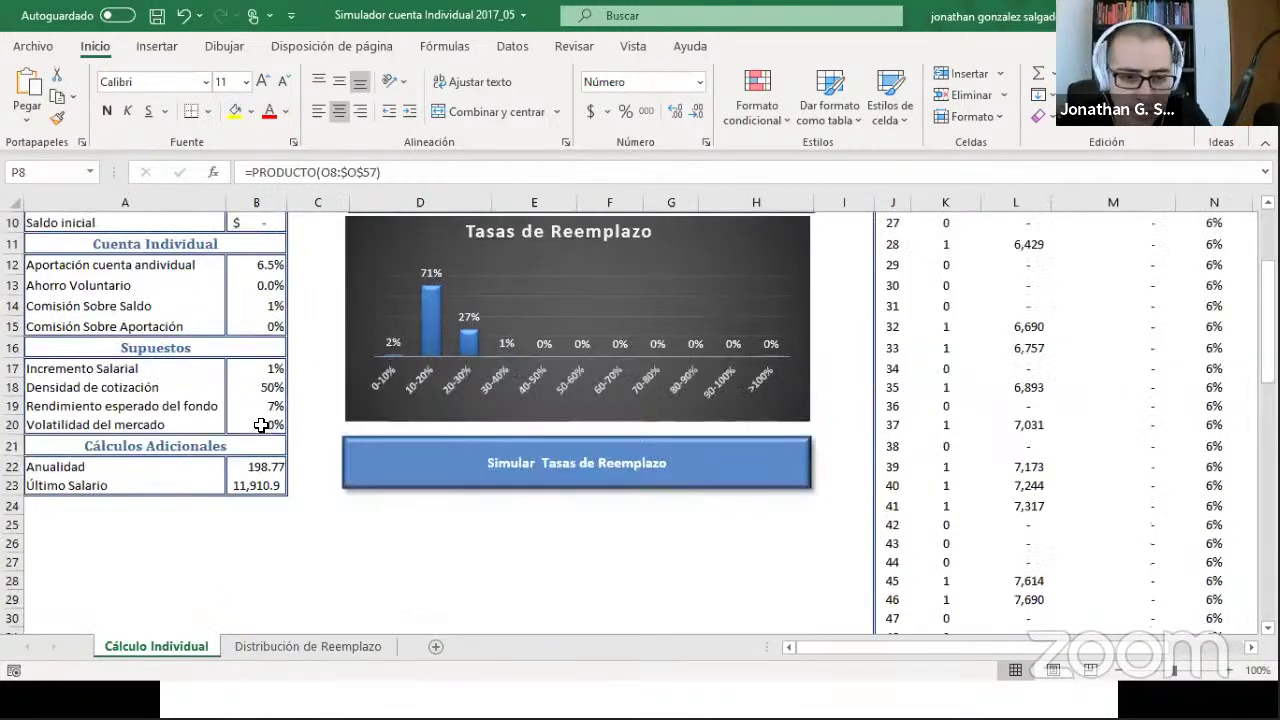
- Set Volatilidad del mercado to 6% in the Supuestos section and check the Resultados table
{"action": "left_click", "coordinate": [256, 424]}
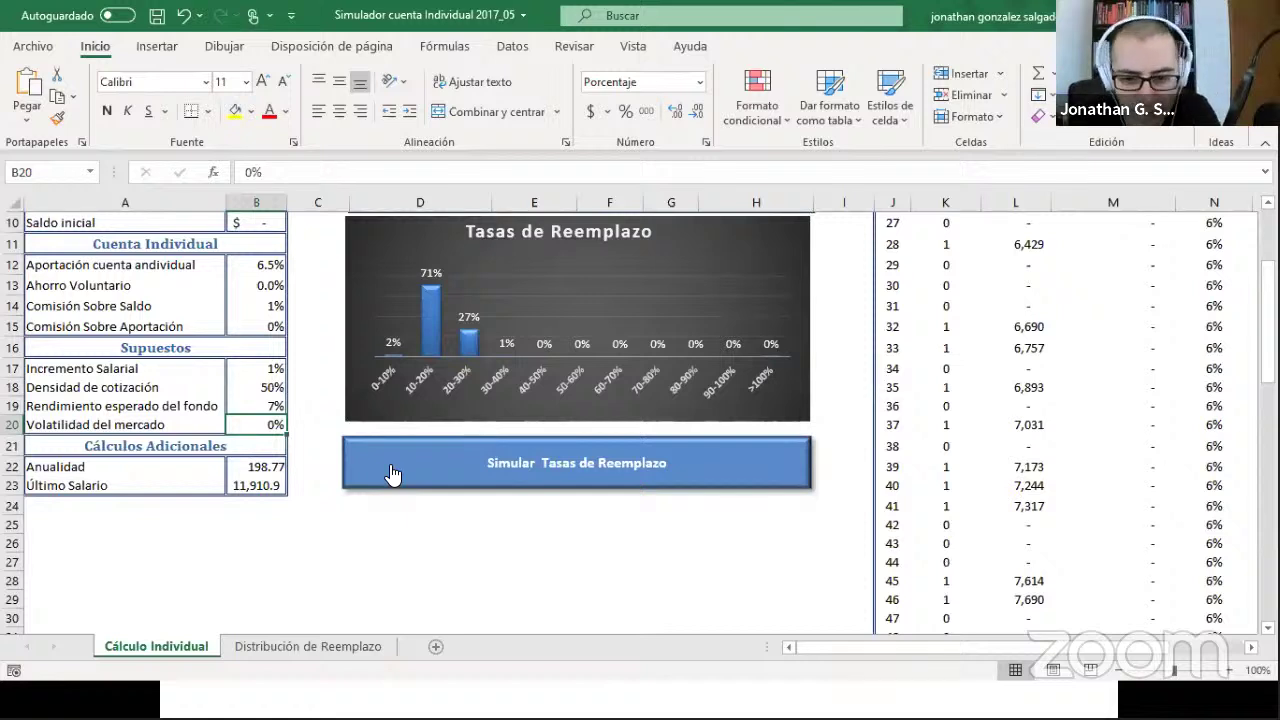
{"action": "type", "text": "6"}
{"action": "key", "text": "Return"}
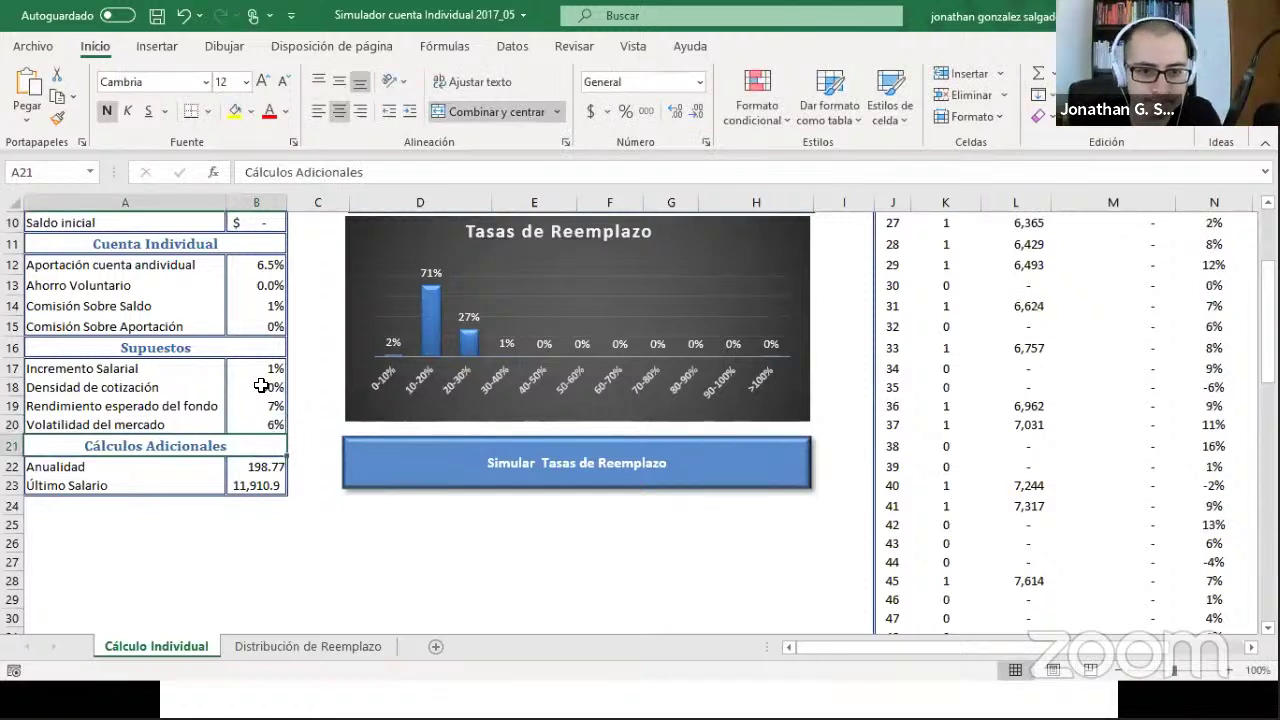
{"action": "scroll", "coordinate": [295, 333], "scroll_direction": "up", "scroll_amount": 2}
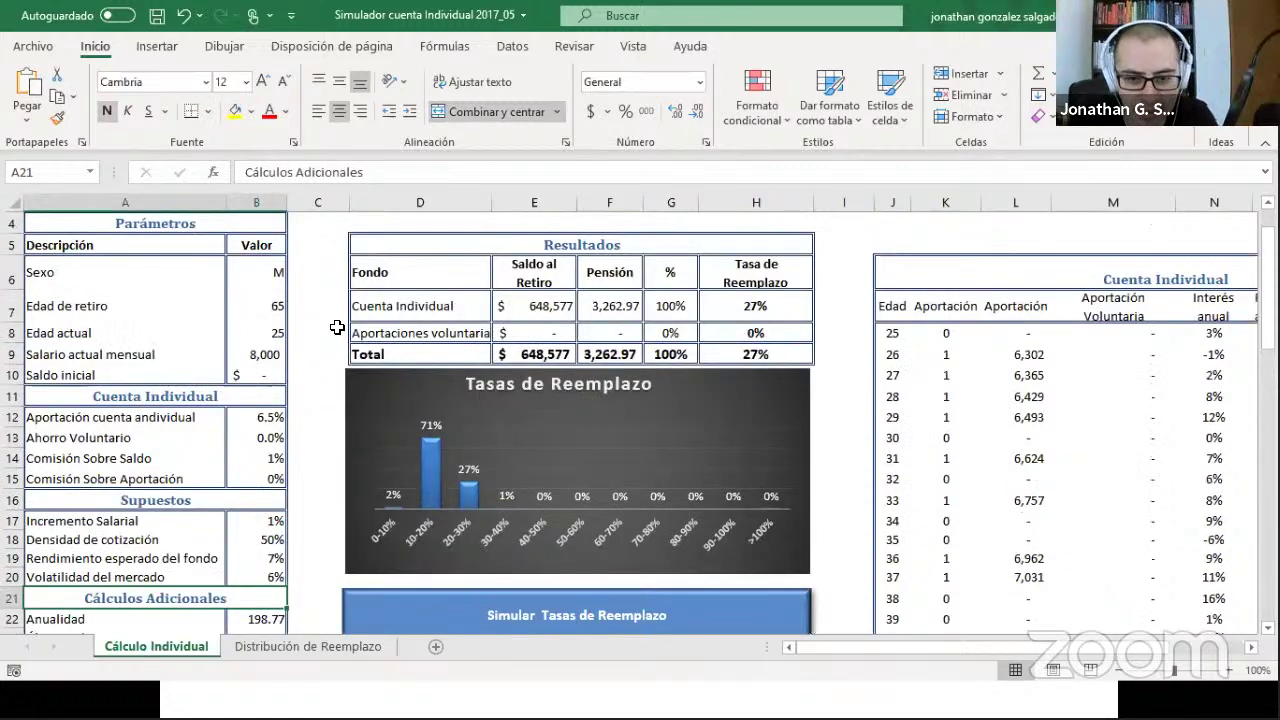
- Run the replacement-rate simulation to refresh the Tasas de Reemplazo chart
{"action": "scroll", "coordinate": [361, 398], "scroll_direction": "down", "scroll_amount": 1}
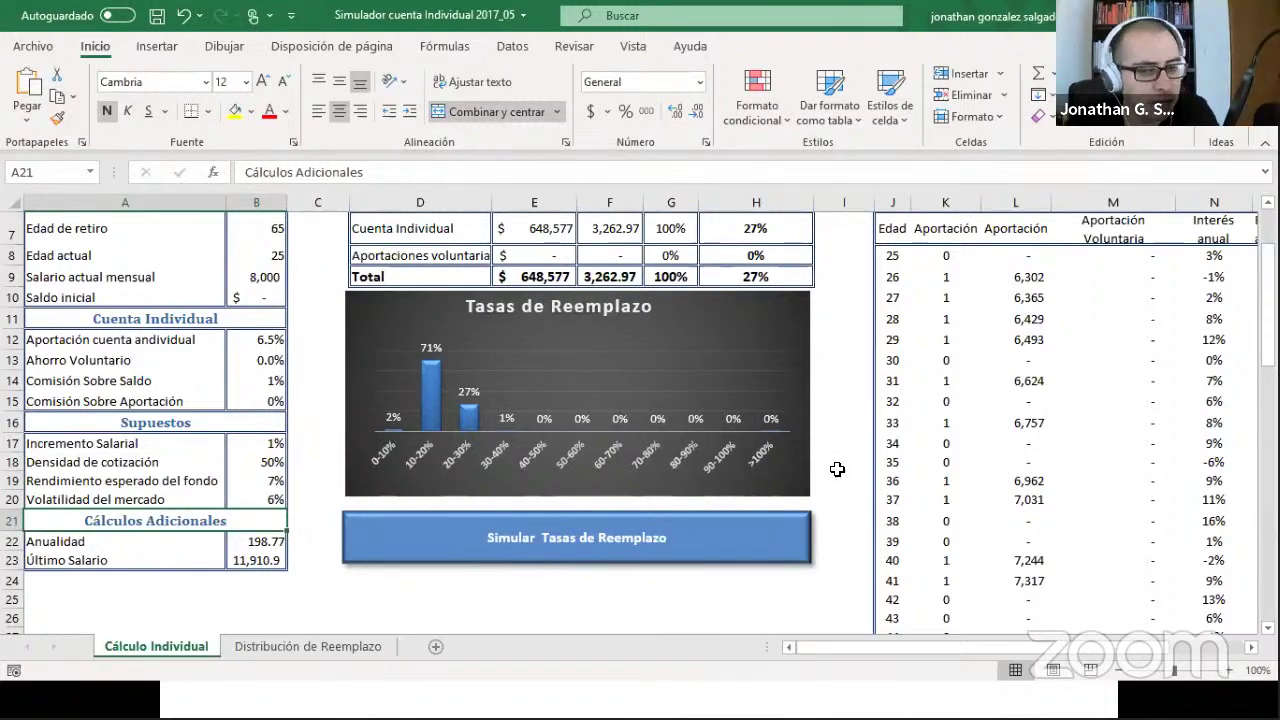
{"action": "left_click", "coordinate": [273, 497]}
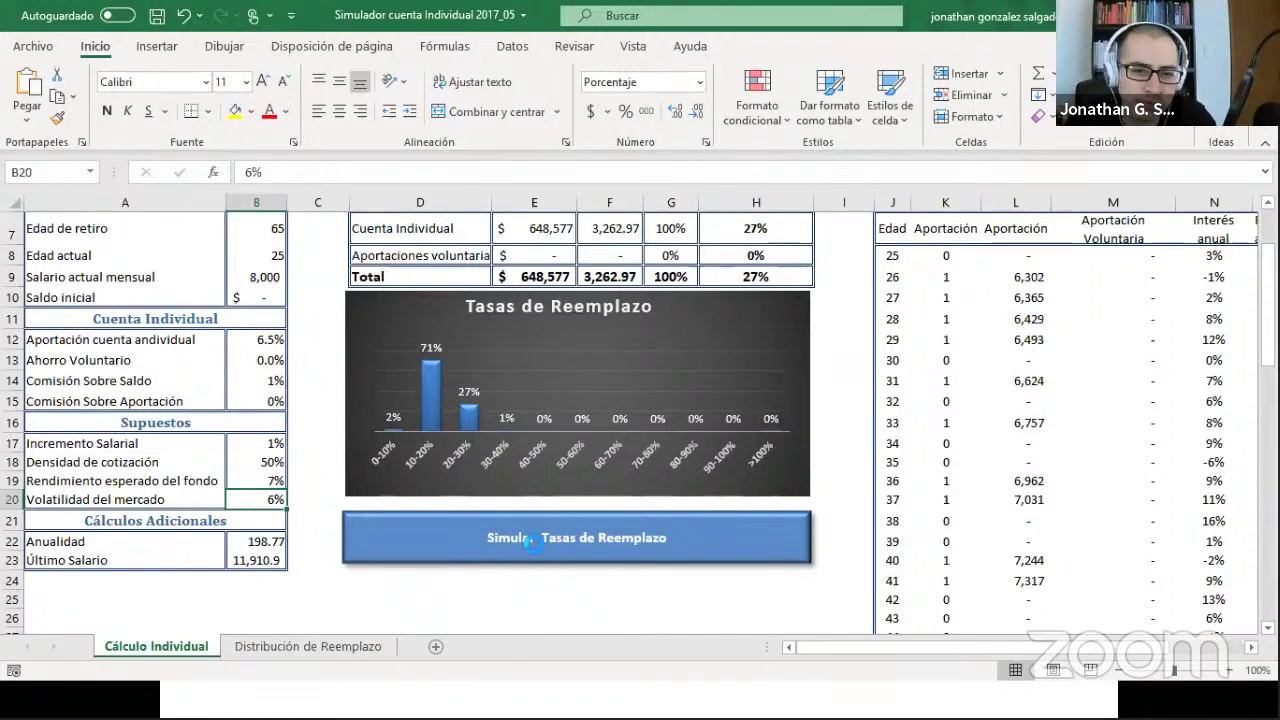
{"action": "left_click", "coordinate": [537, 552]}
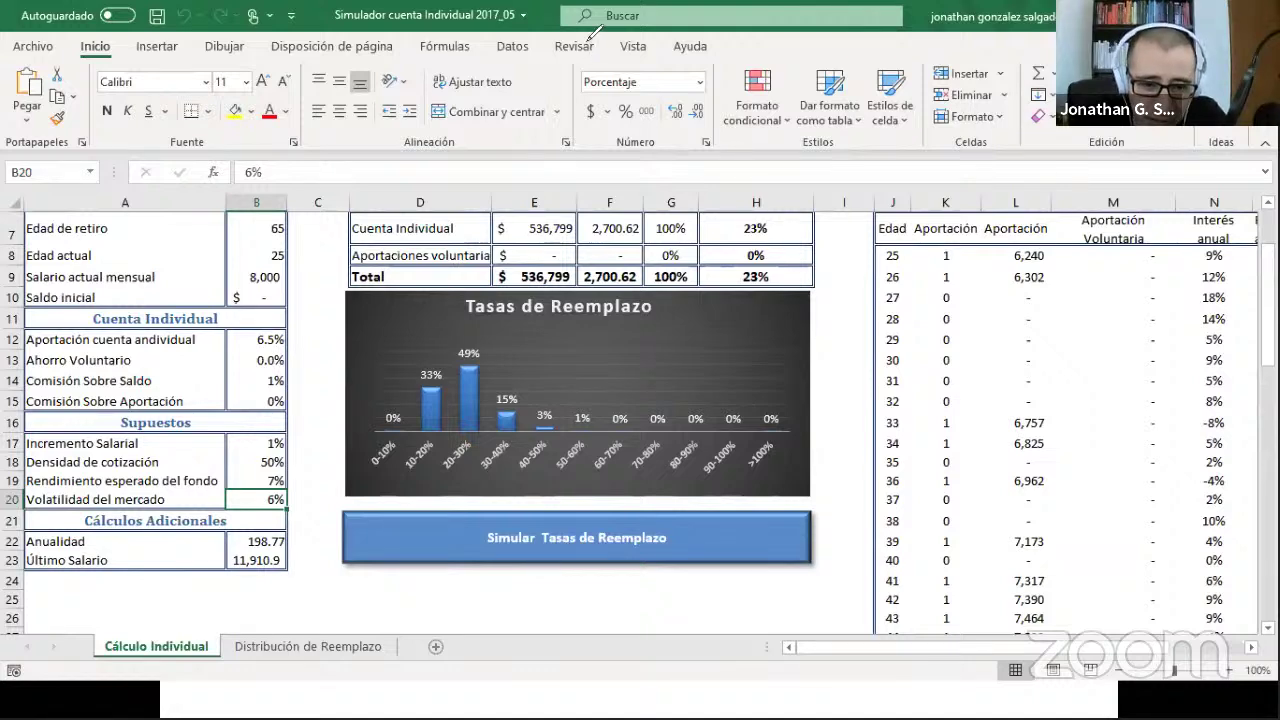
- Draw a red curve over the Tasas de Reemplazo bars and box the age 27–32 and 33–34 rows of the Cuenta Individual table
{"action": "mouse_move", "coordinate": [357, 430]}
{"action": "left_mouse_down"}
{"action": "mouse_move", "coordinate": [432, 347]}
{"action": "mouse_move", "coordinate": [610, 418]}
{"action": "left_mouse_up"}
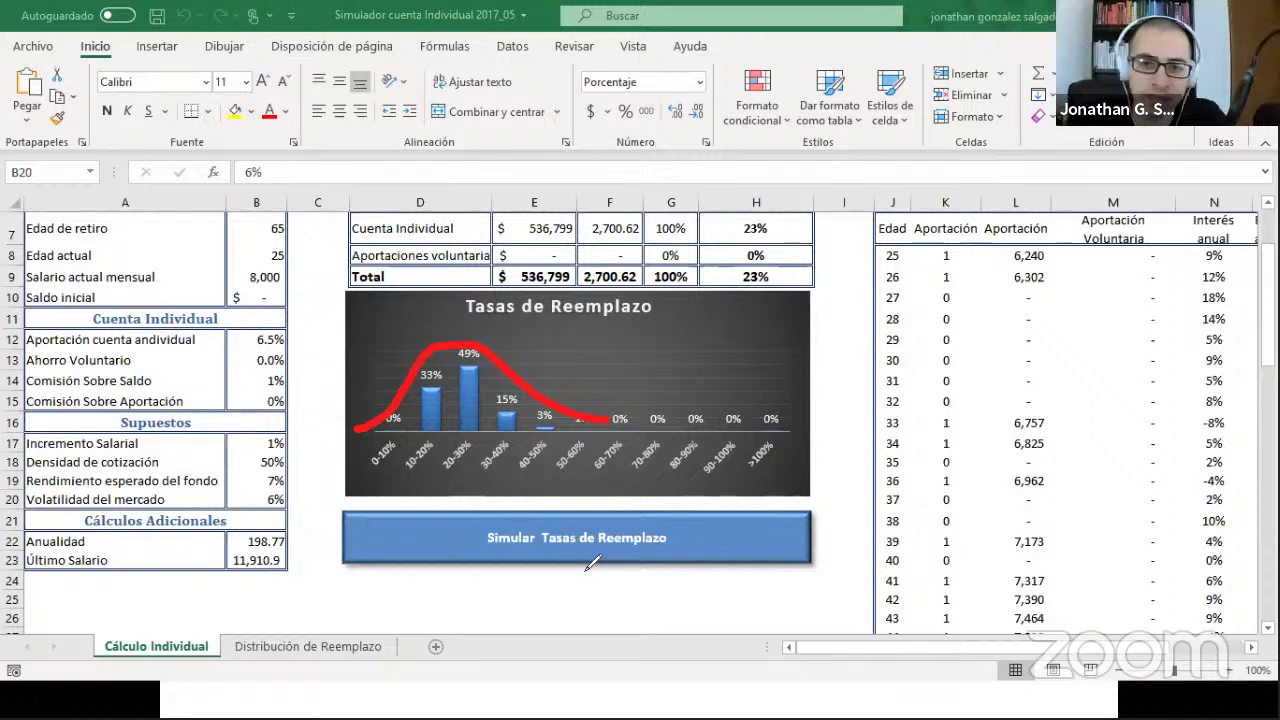
{"action": "mouse_move", "coordinate": [876, 285]}
{"action": "left_mouse_down"}
{"action": "mouse_move", "coordinate": [1125, 284]}
{"action": "mouse_move", "coordinate": [1005, 400]}
{"action": "left_mouse_up"}
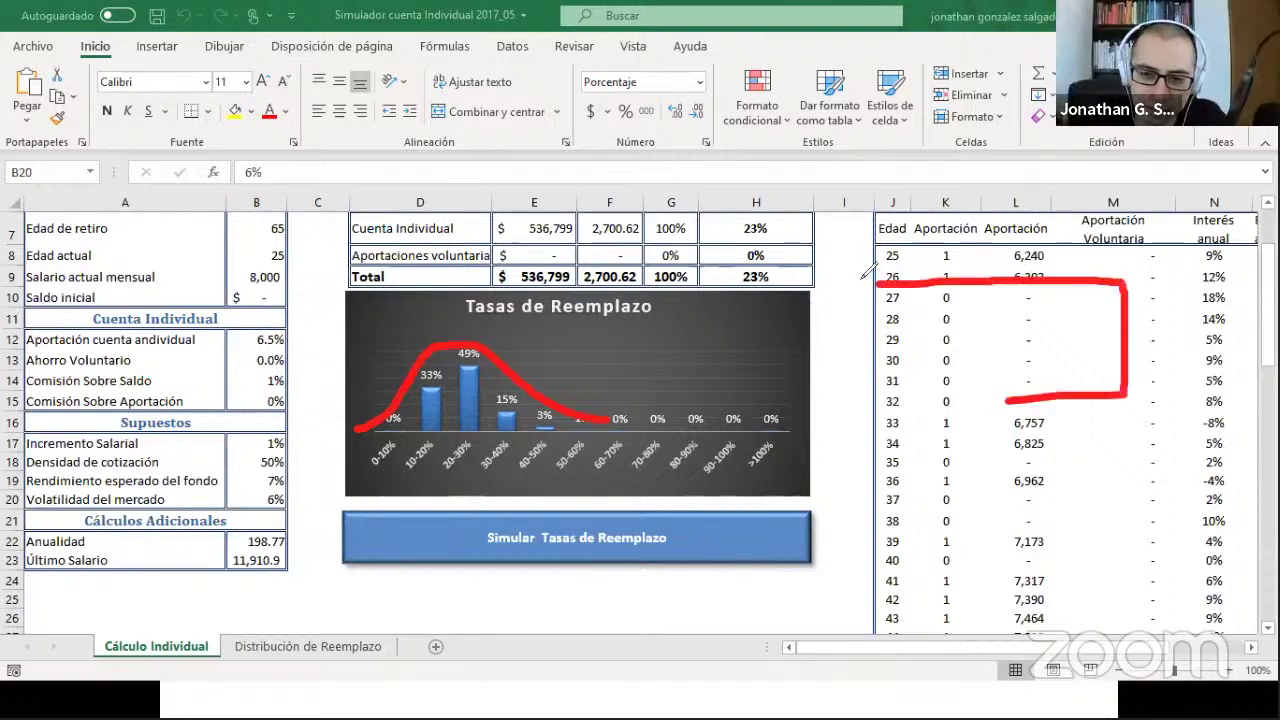
{"action": "left_click_drag", "start_coordinate": [862, 280], "coordinate": [1005, 402]}
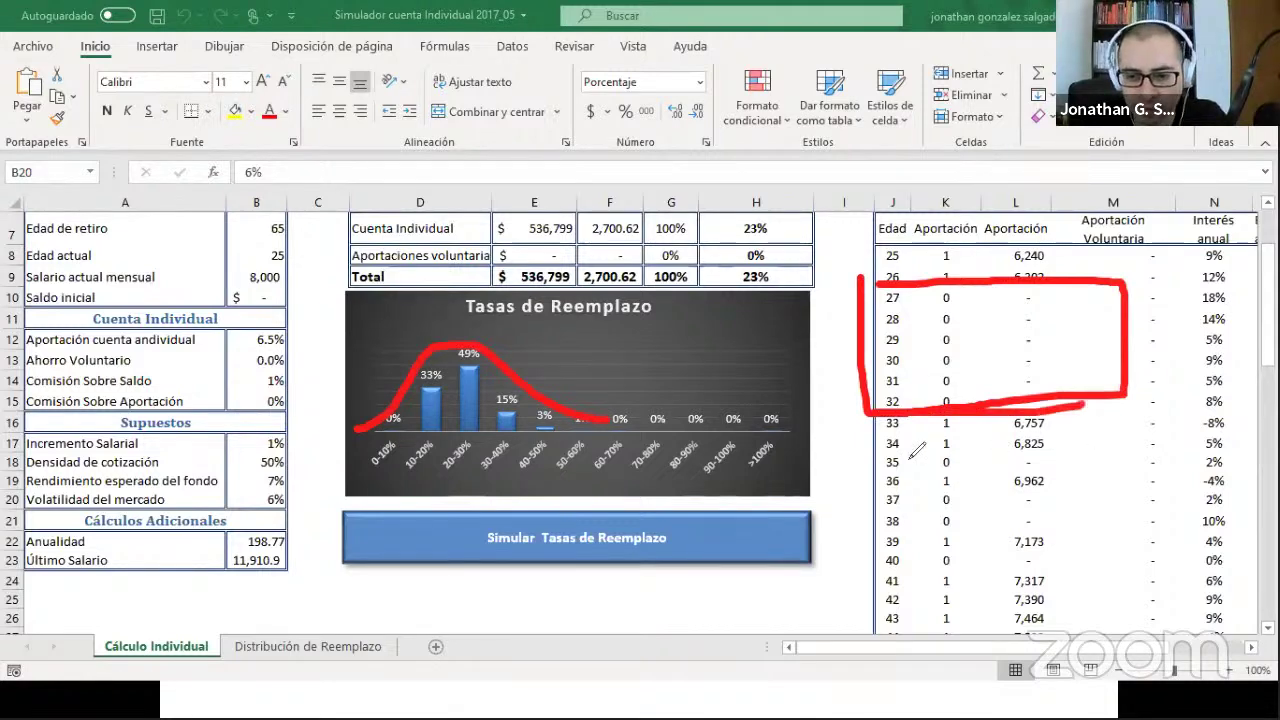
{"action": "left_click_drag", "start_coordinate": [866, 405], "coordinate": [858, 458]}
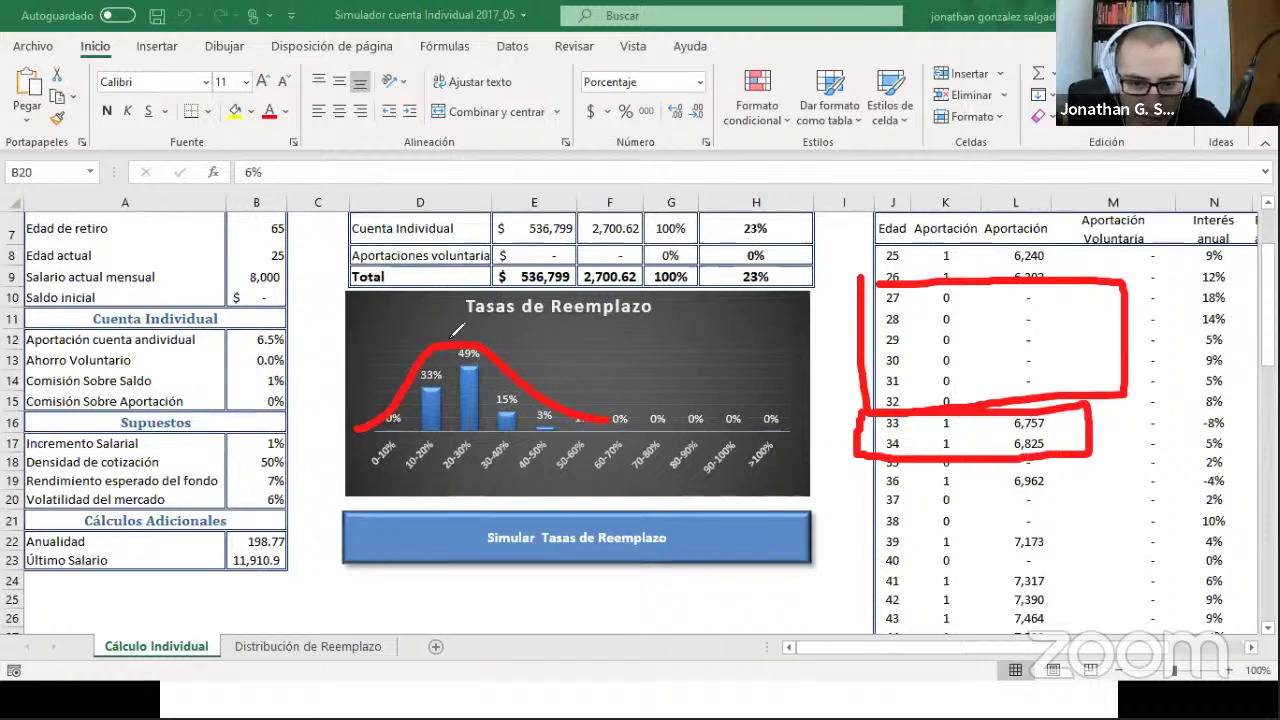
- Mark the peak of the drawn curve, outline the 30–60% ranges on the chart, and clear all the red annotations
{"action": "mouse_move", "coordinate": [447, 342]}
{"action": "left_mouse_down"}
{"action": "mouse_move", "coordinate": [446, 313]}
{"action": "mouse_move", "coordinate": [404, 313]}
{"action": "left_mouse_up"}
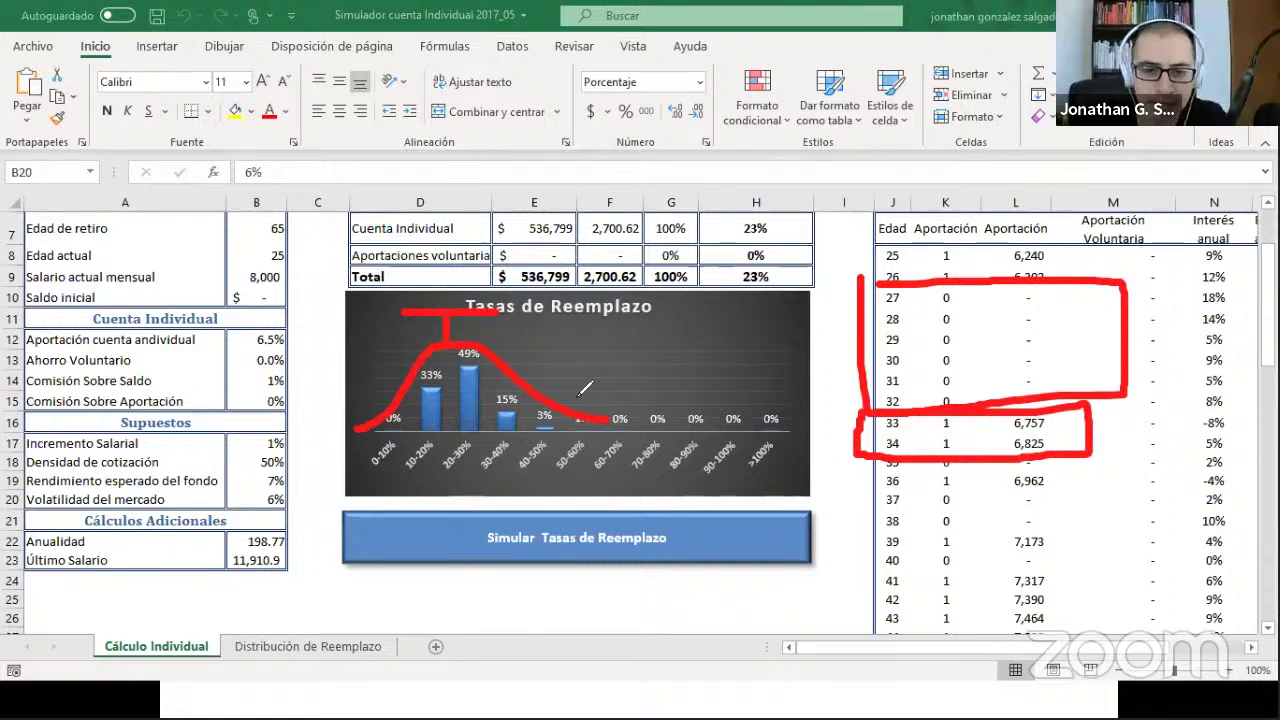
{"action": "mouse_move", "coordinate": [486, 392]}
{"action": "left_mouse_down"}
{"action": "mouse_move", "coordinate": [484, 460]}
{"action": "mouse_move", "coordinate": [588, 487]}
{"action": "left_mouse_up"}
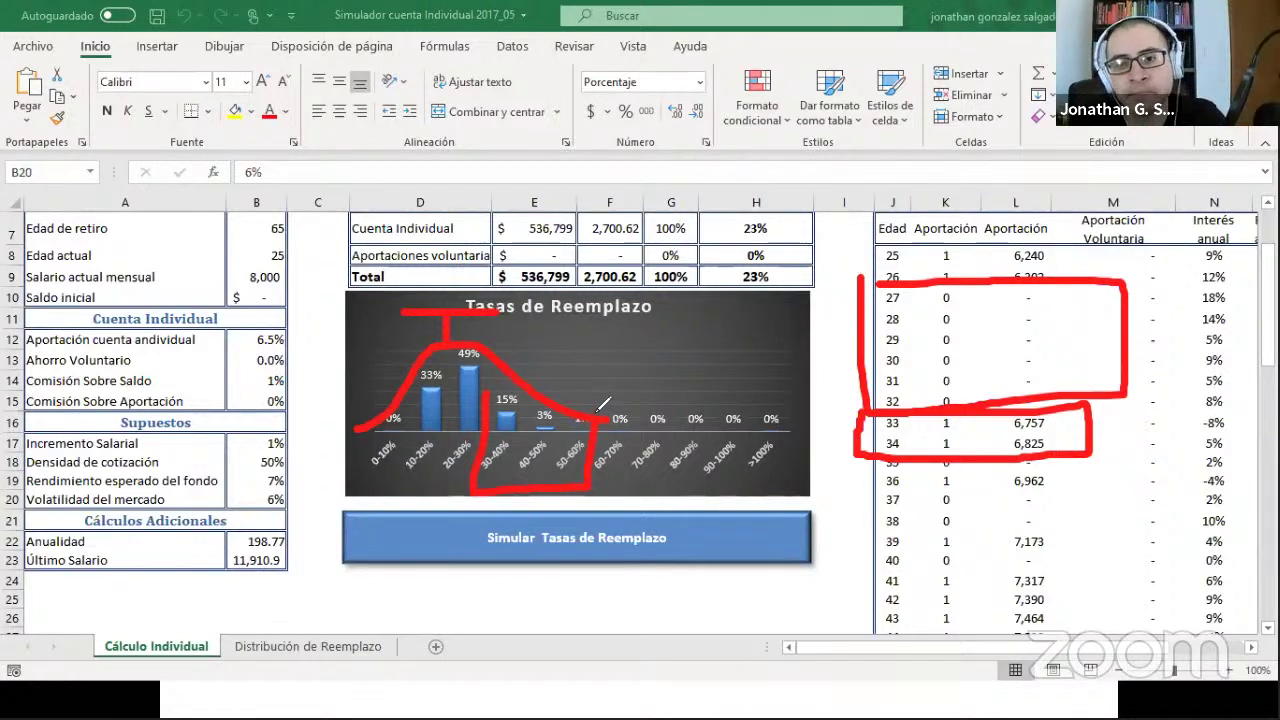
{"action": "left_click", "coordinate": [874, 49]}
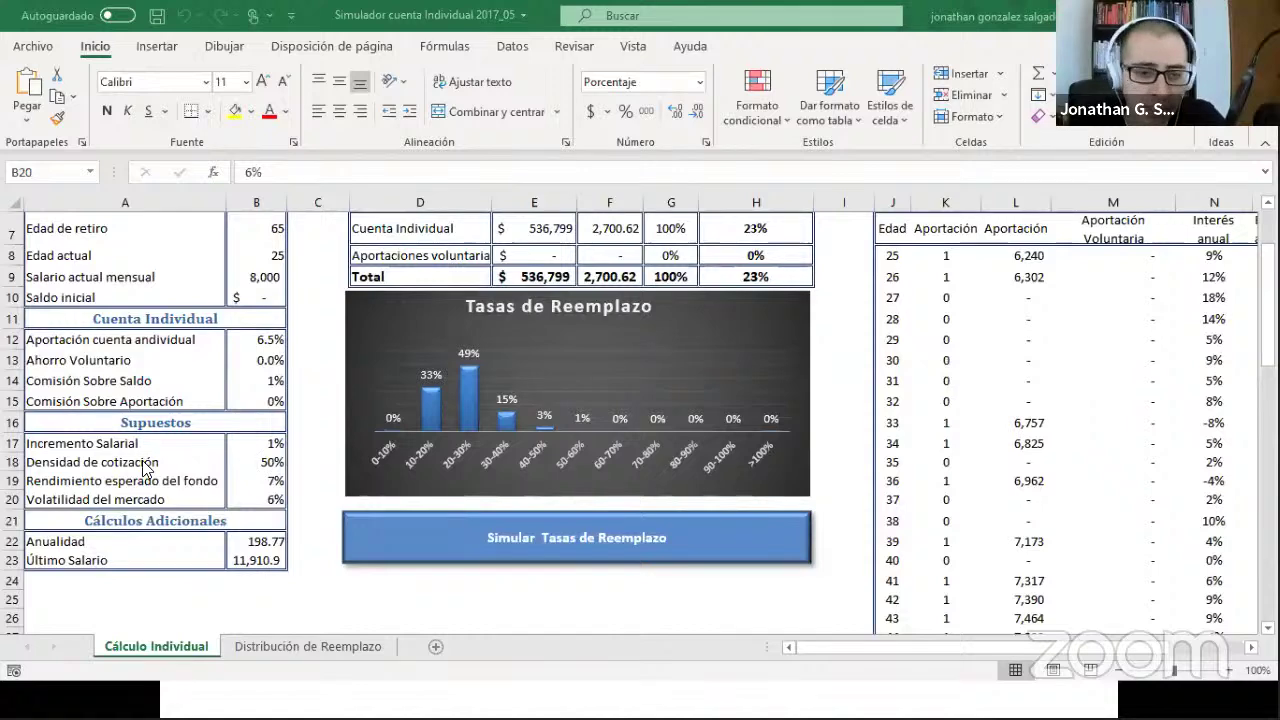
- Select the Densidad de cotización label and its value in the Supuestos section
{"action": "left_click_drag", "start_coordinate": [35, 463], "coordinate": [268, 473]}
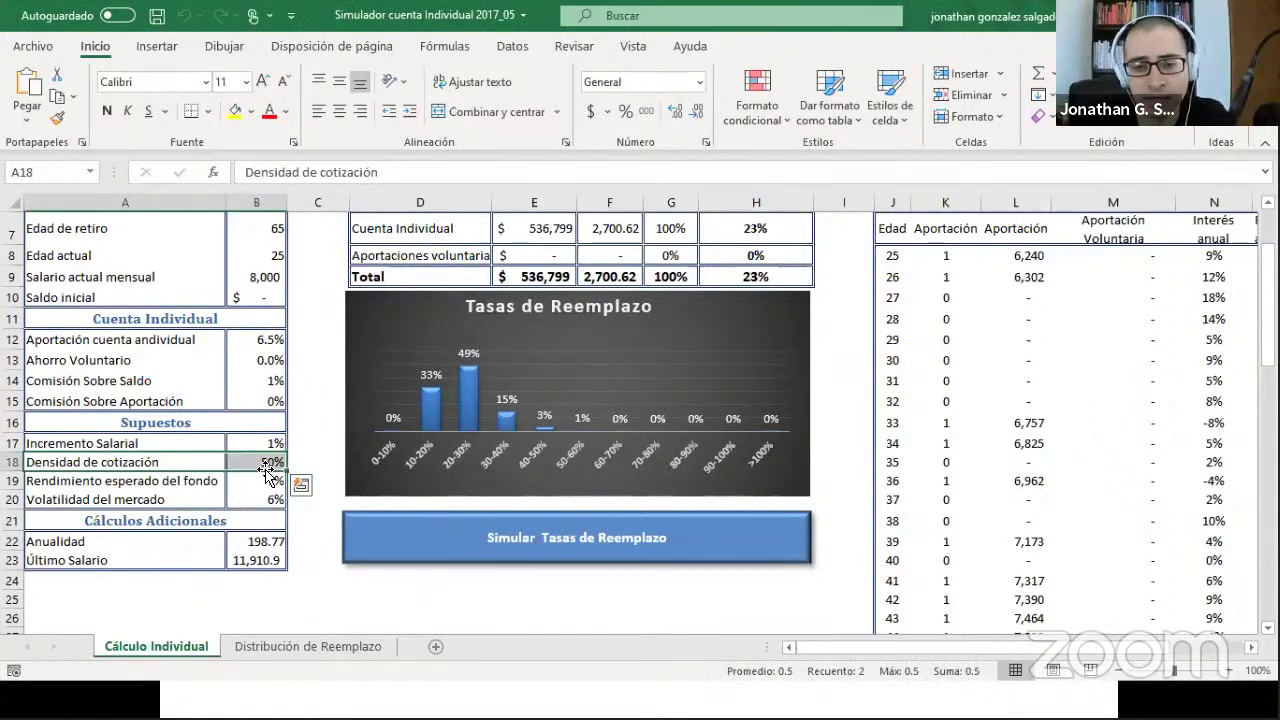